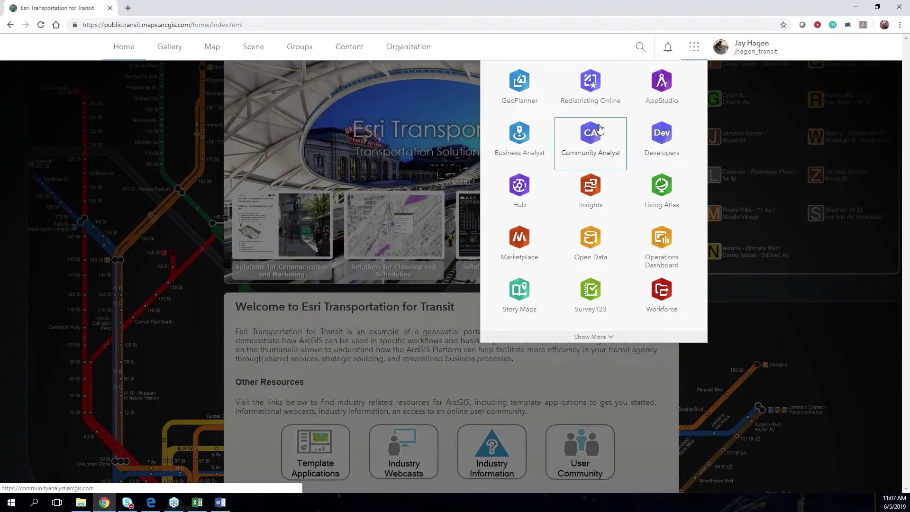
Open Business Analyst and create a project named Transit Center Site Selection
click(542, 140)
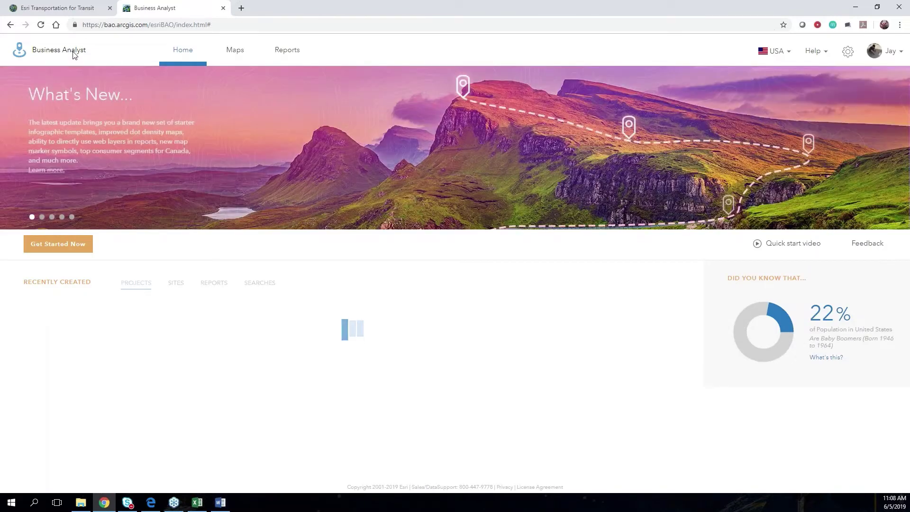
click(65, 245)
click(764, 142)
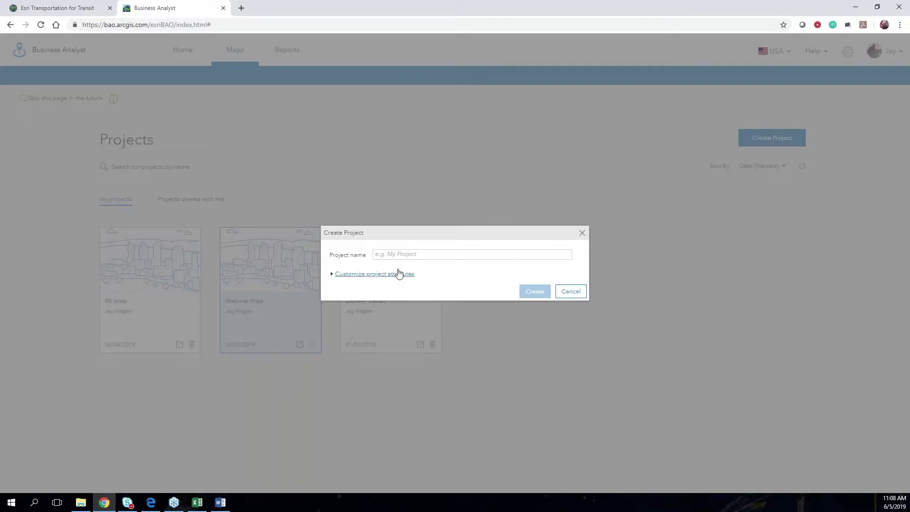
text(T)
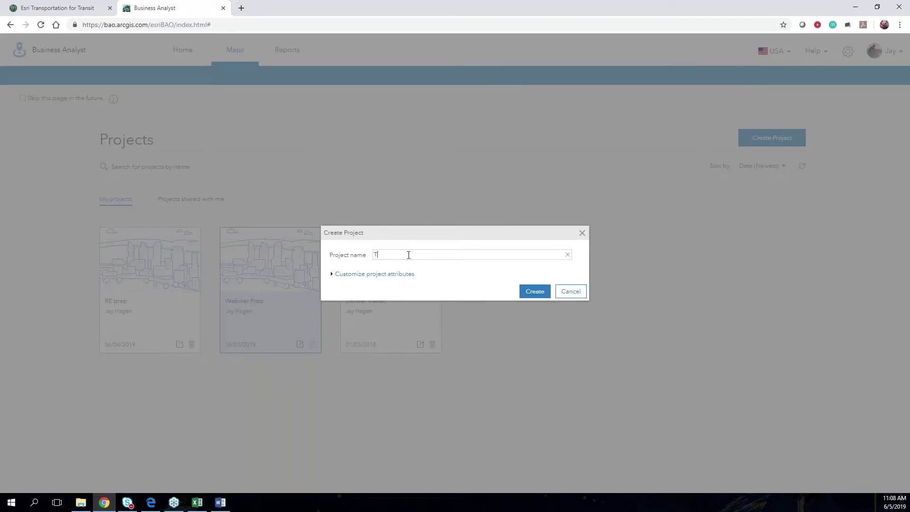
text(ransit Center Site C)
text(election)
click(534, 293)
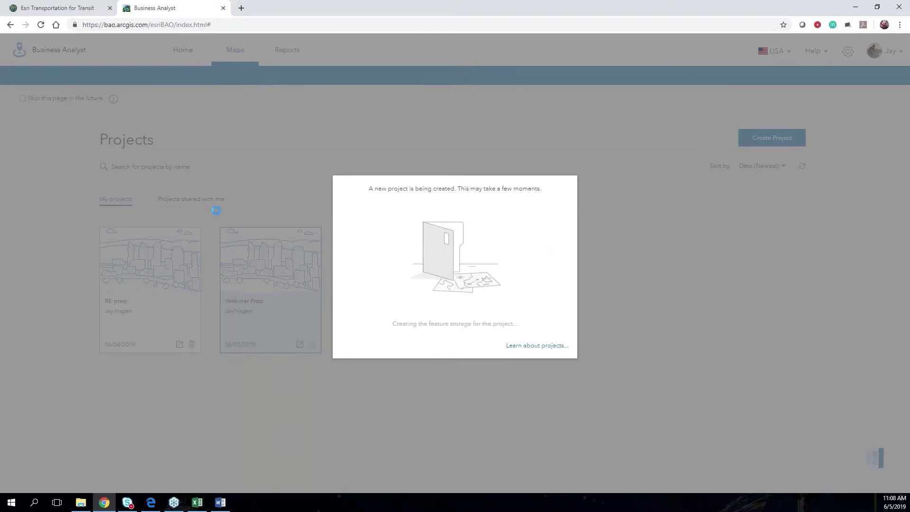
Review the Candidate Sites workbook in Excel, close it, and open the newly created project in Business Analyst
click(197, 502)
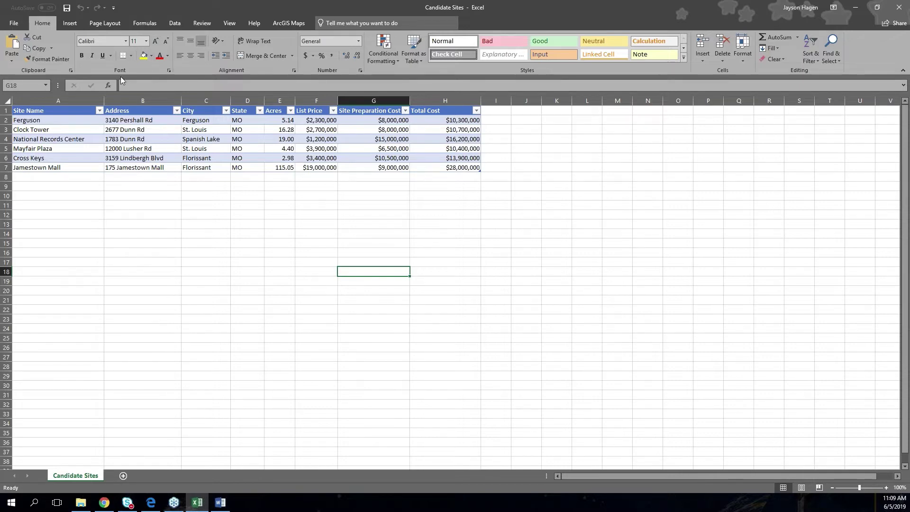
click(899, 14)
click(455, 271)
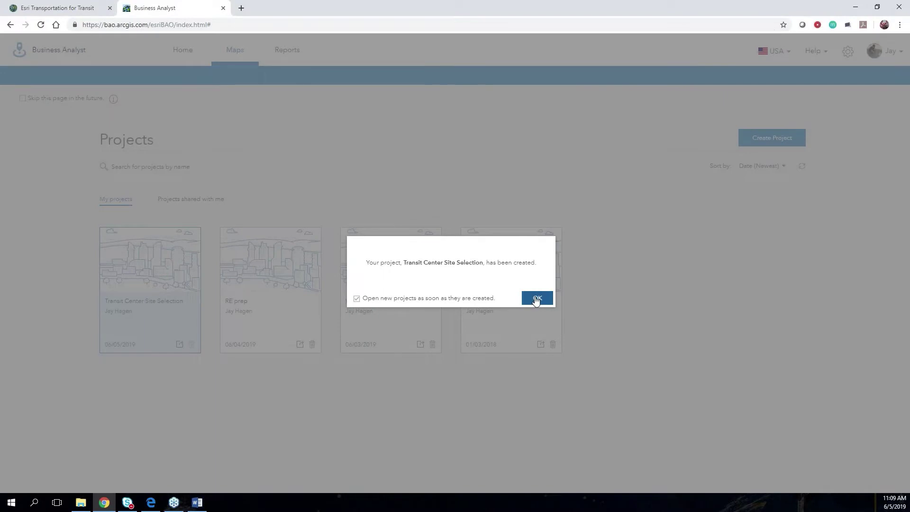
click(537, 299)
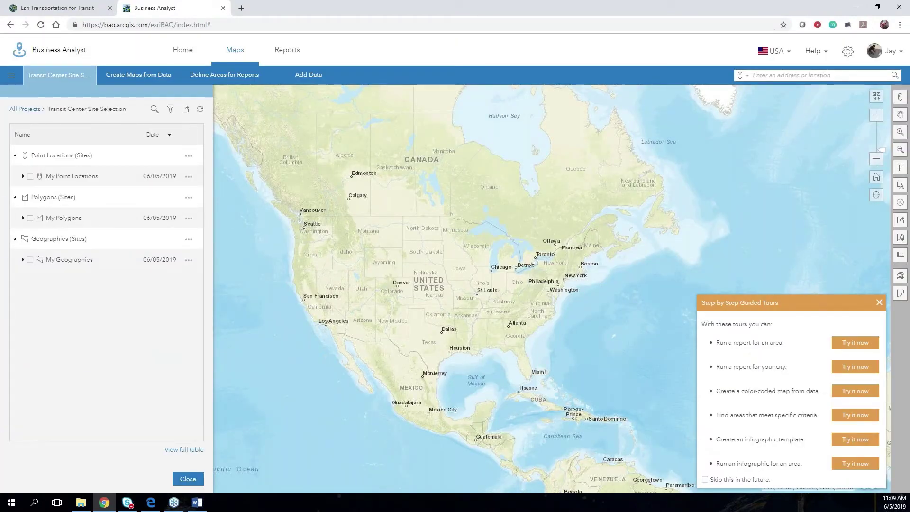
Import Candidate Sites.xlsx into the project, matching locations with its Address, City and State columns
click(309, 78)
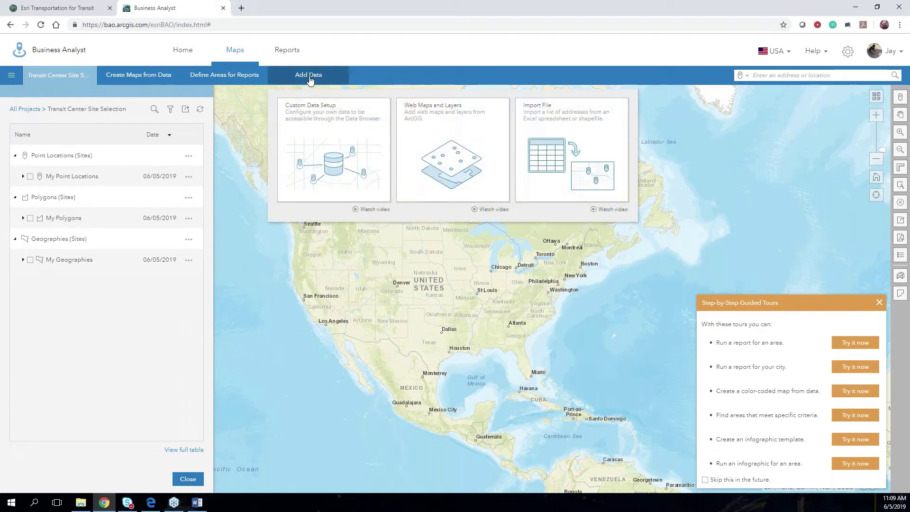
click(553, 129)
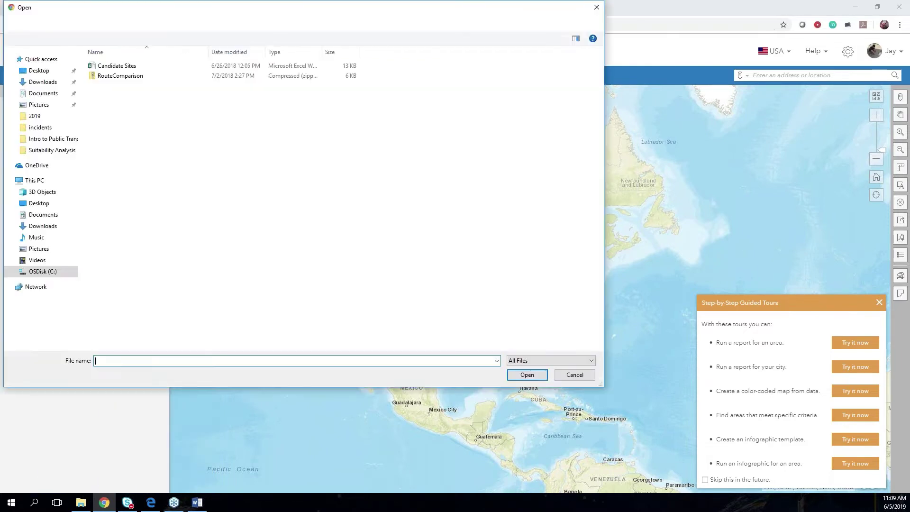
click(117, 66)
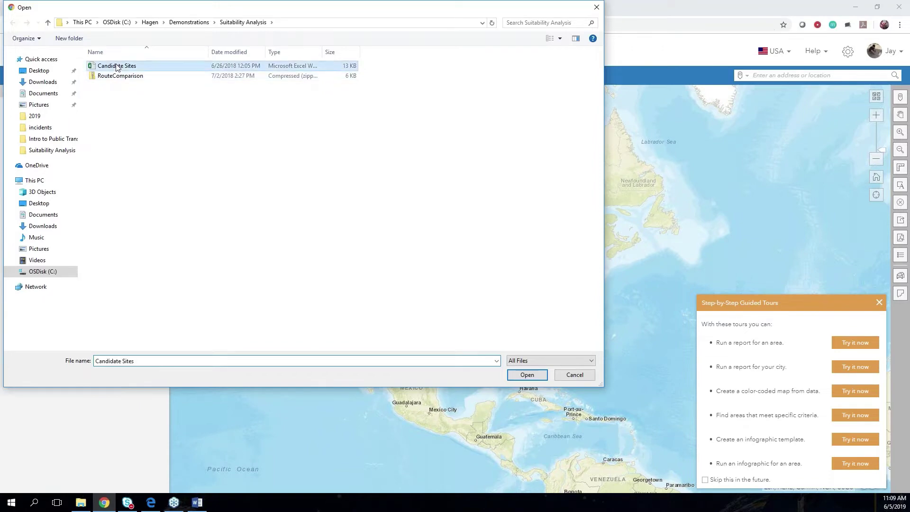
double_click(116, 66)
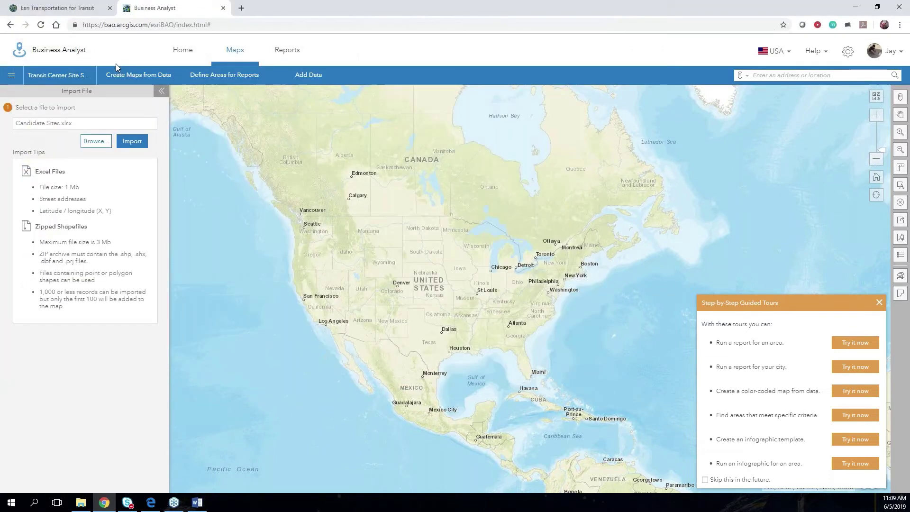
click(132, 141)
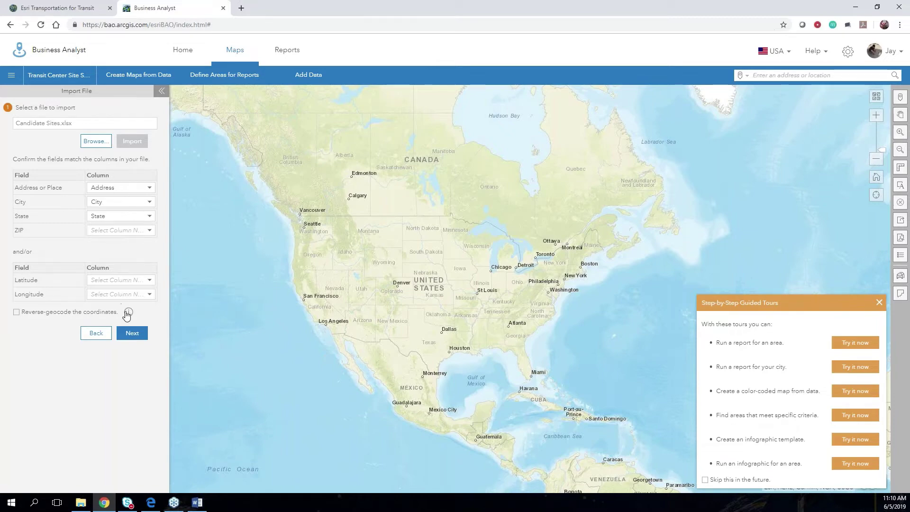
click(132, 334)
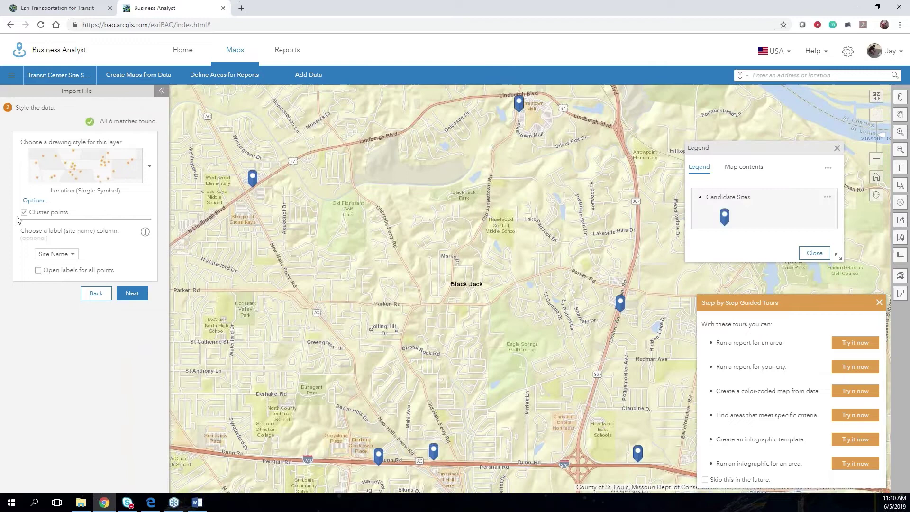
Turn off point clustering, save only the imported points as the Candidate Sites layer, and dismiss the guided tours
click(24, 213)
click(127, 295)
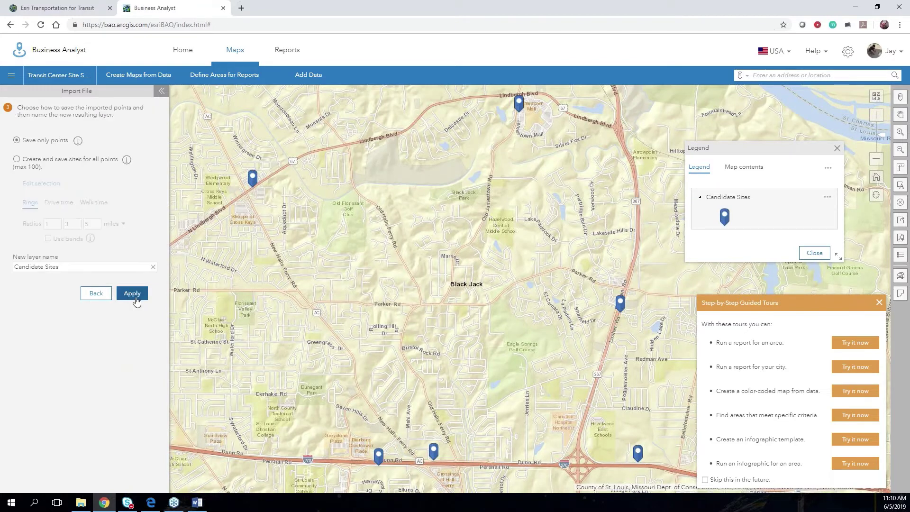
click(132, 293)
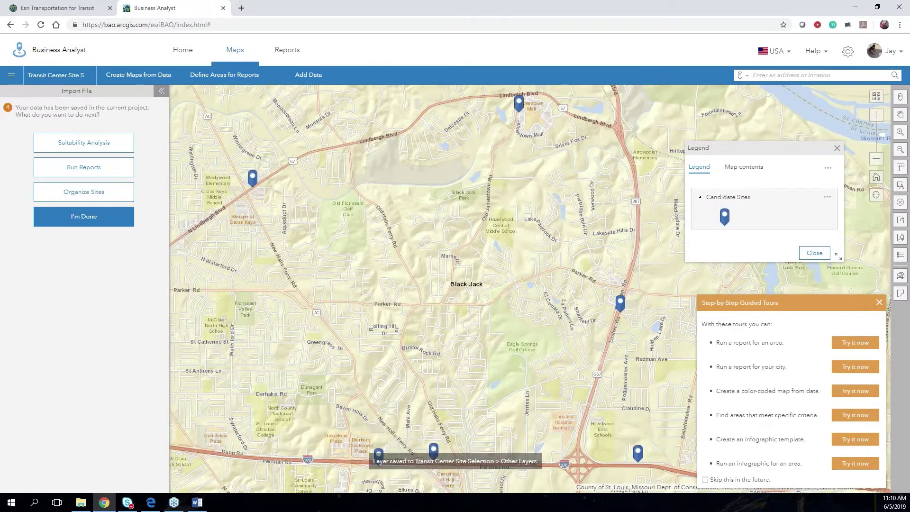
click(90, 226)
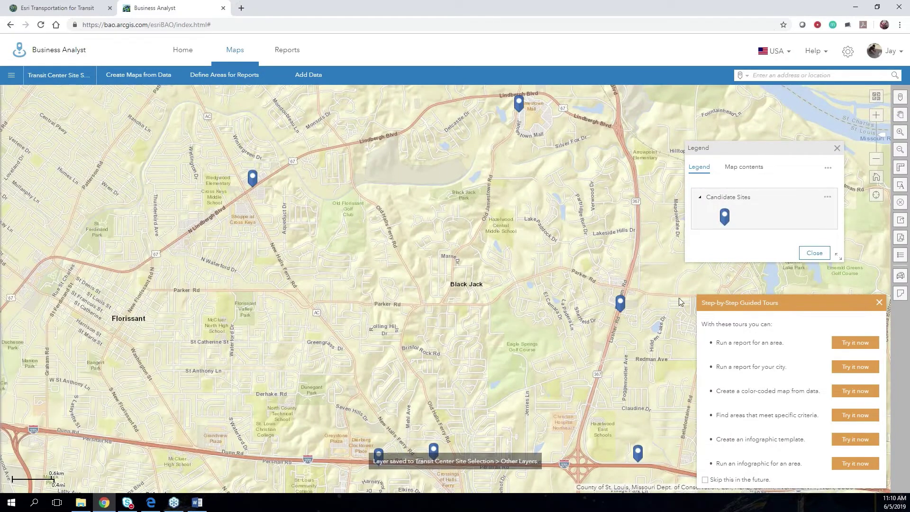
click(880, 302)
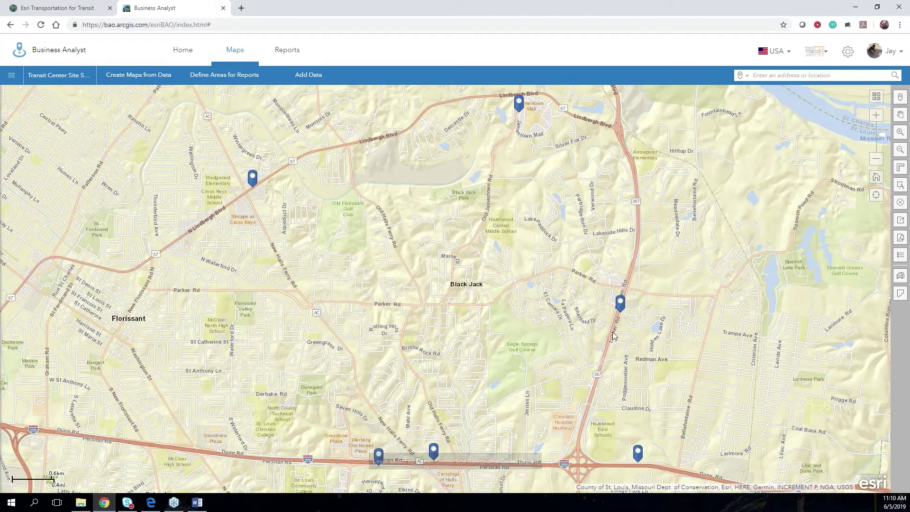
Check the Mayfair Plaza site's details on the map and view all candidate sites together
drag(621, 305, 635, 282)
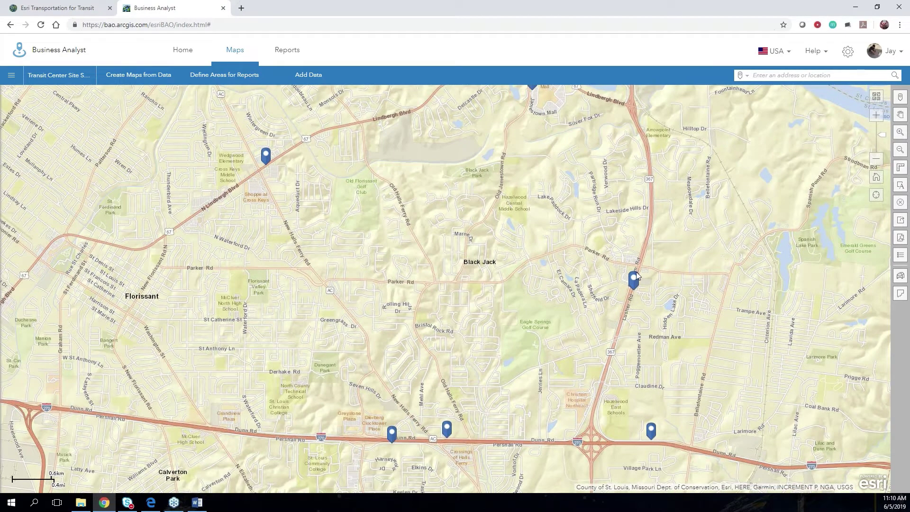
click(635, 281)
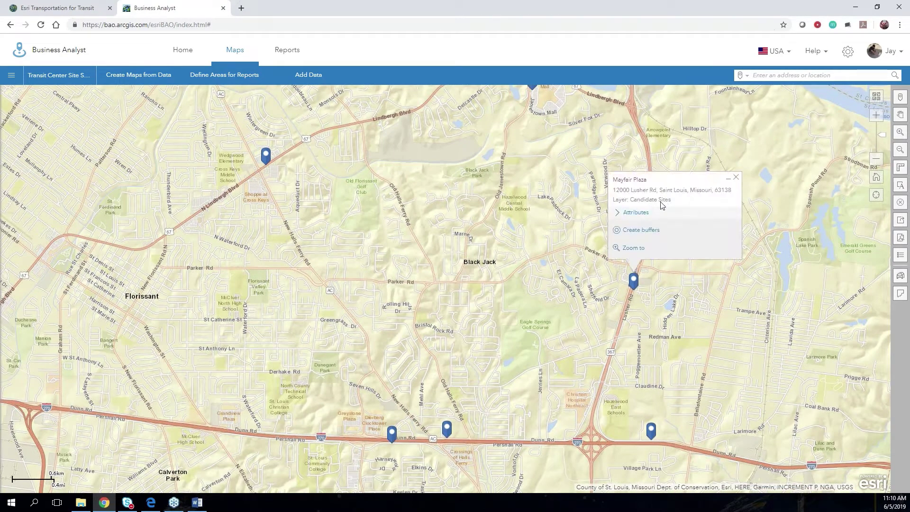
click(736, 177)
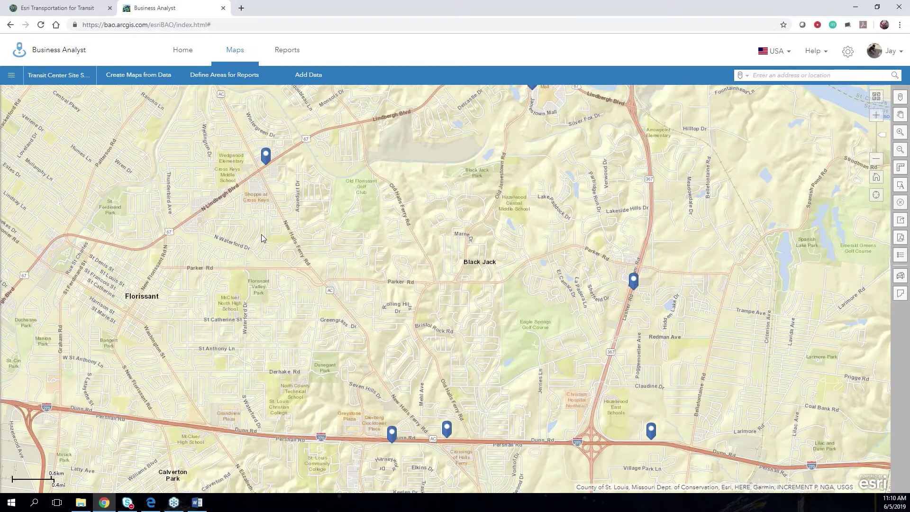
scroll(366, 240, down, 1)
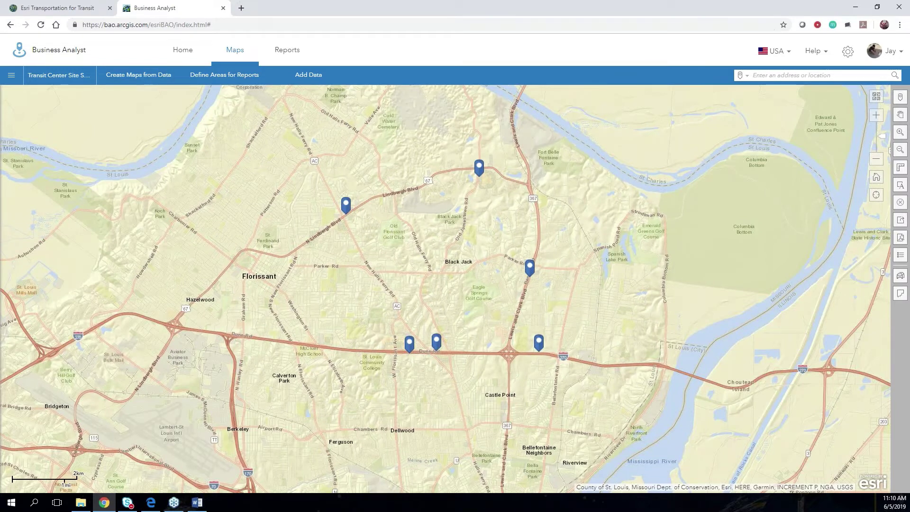
Start a Suitability Analysis using the candidate site features already on the map
click(139, 79)
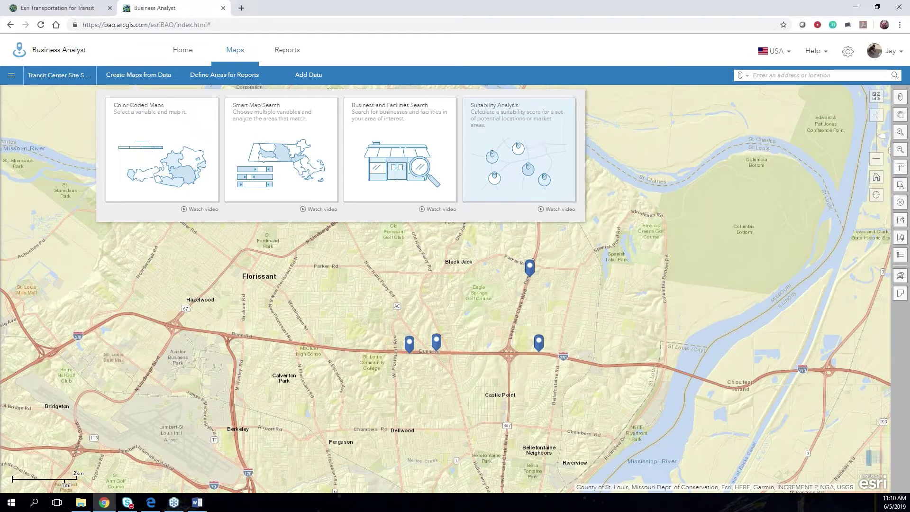
click(533, 143)
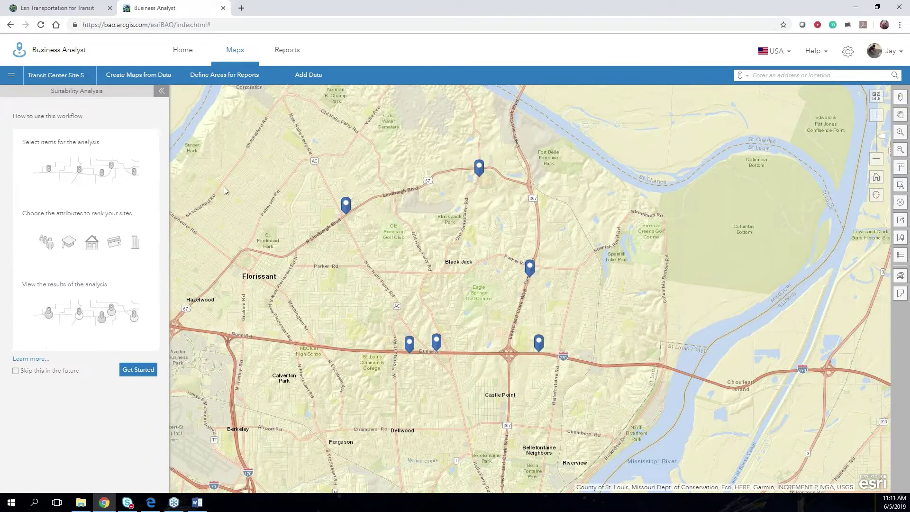
click(138, 370)
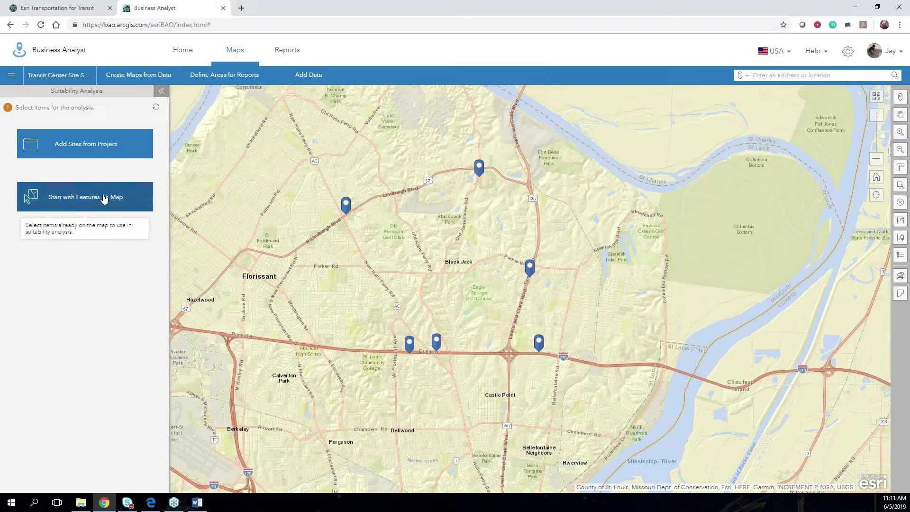
click(66, 199)
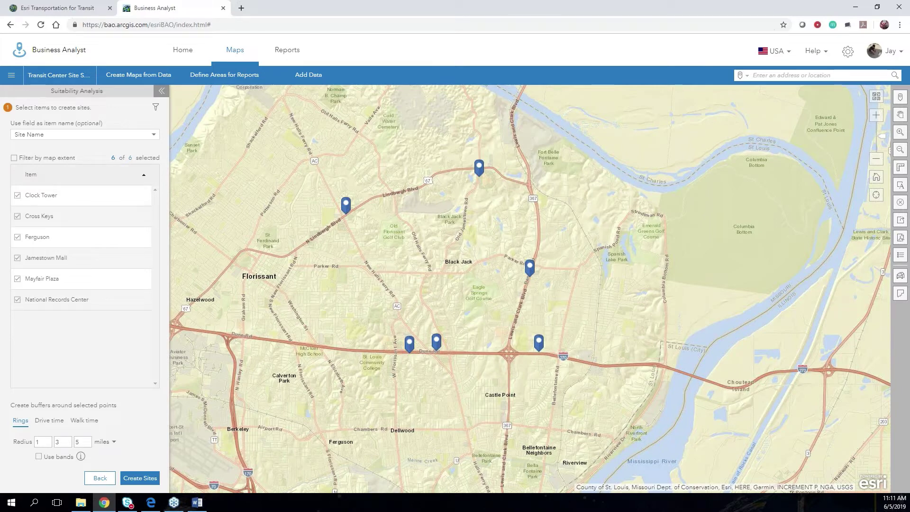
Create sites with walk-time buffers of 10, 15 and 20 minutes around the six candidate points, and close the legend
click(92, 423)
double_click(39, 442)
text(10)
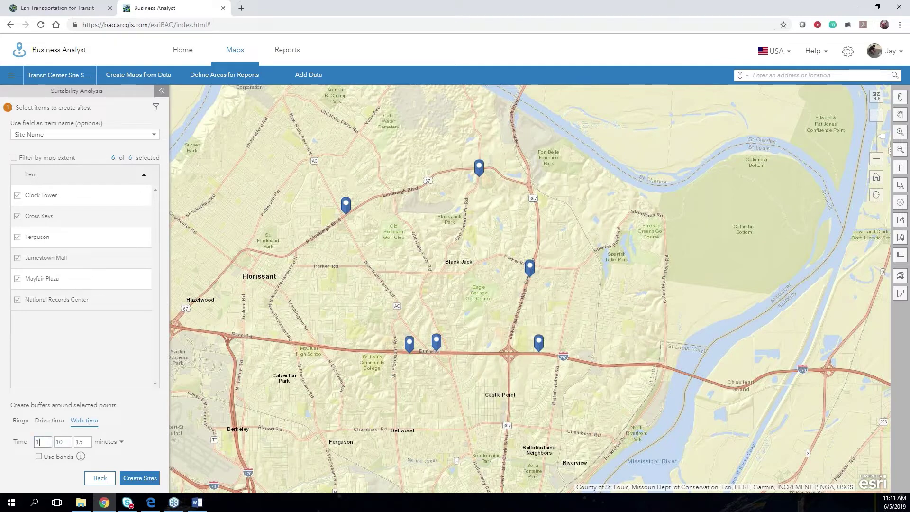
click(69, 443)
key(BackSpace)
text(5)
key(Tab)
text(2)
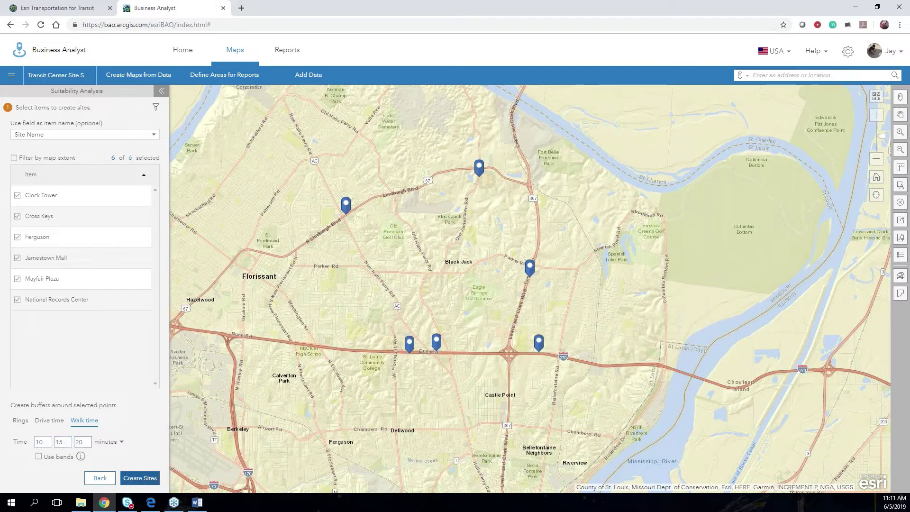
click(141, 479)
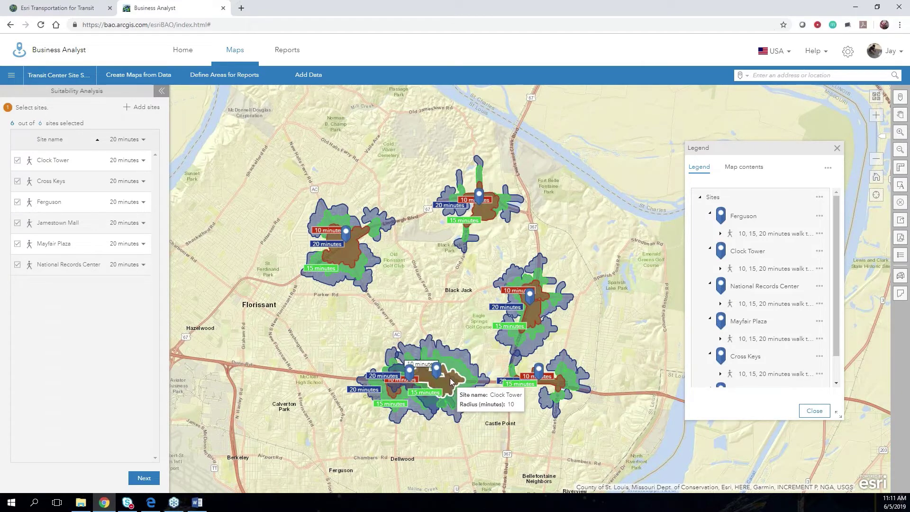
click(838, 148)
Accept the six selected sites and add their Acres and Total Cost attributes as suitability criteria
mouse_move(564, 383)
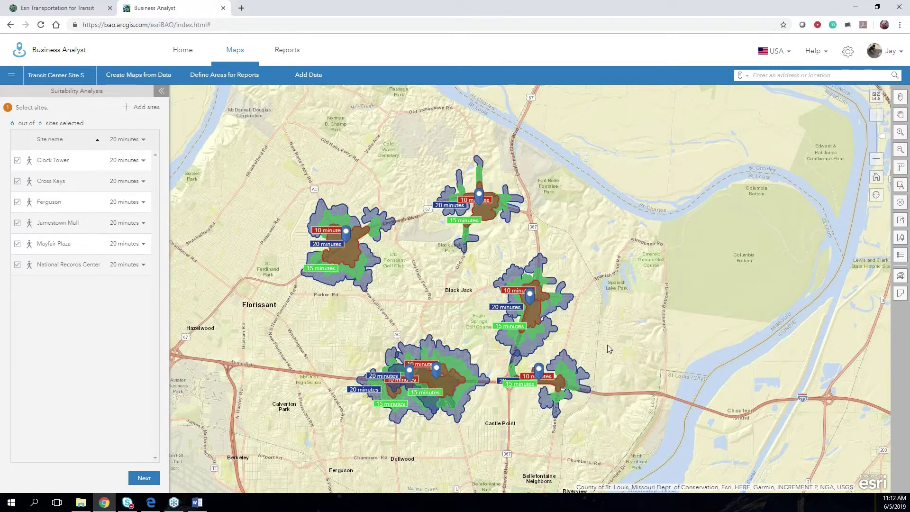
drag(607, 345, 628, 343)
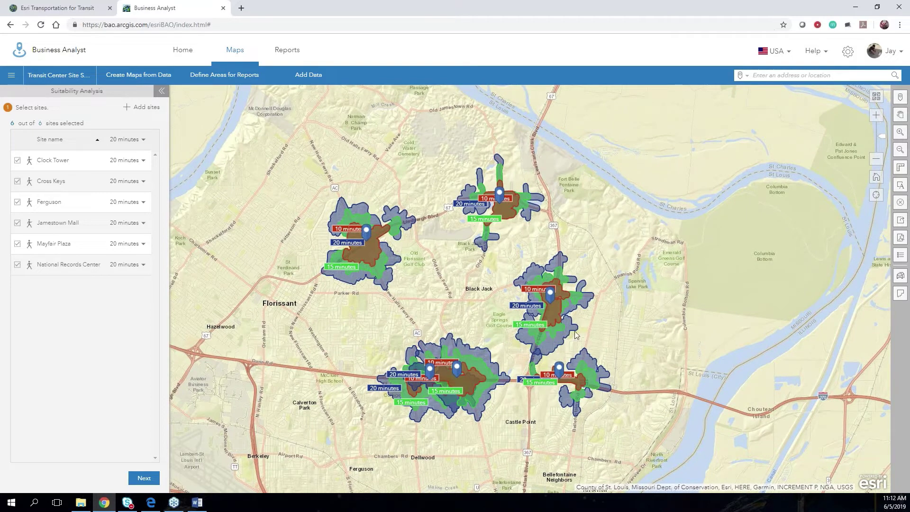
click(141, 479)
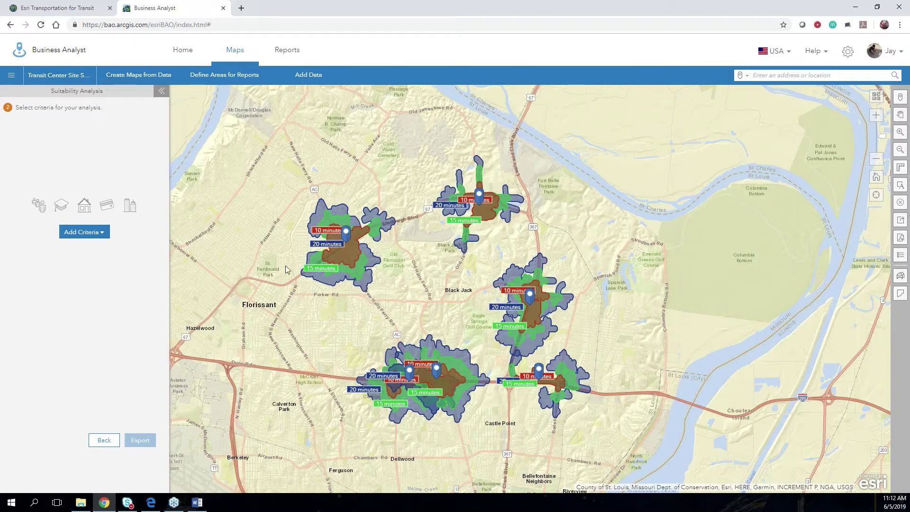
click(101, 233)
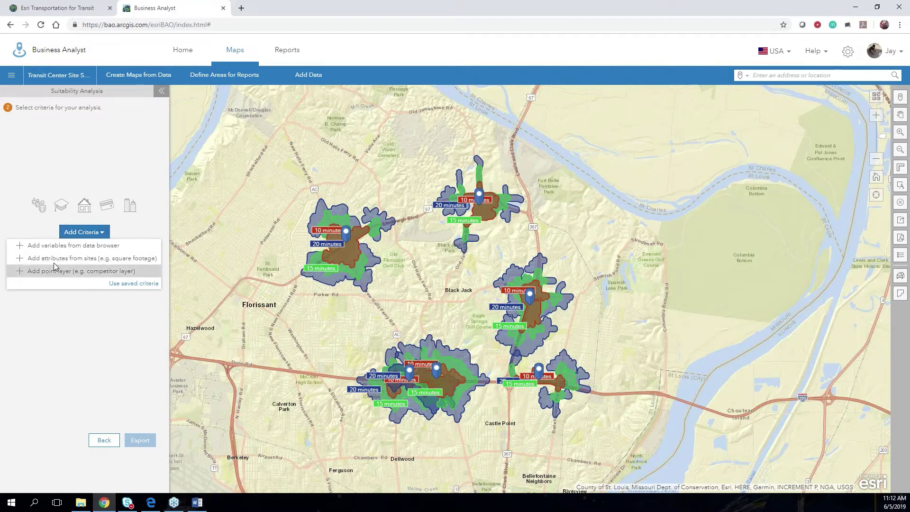
click(101, 260)
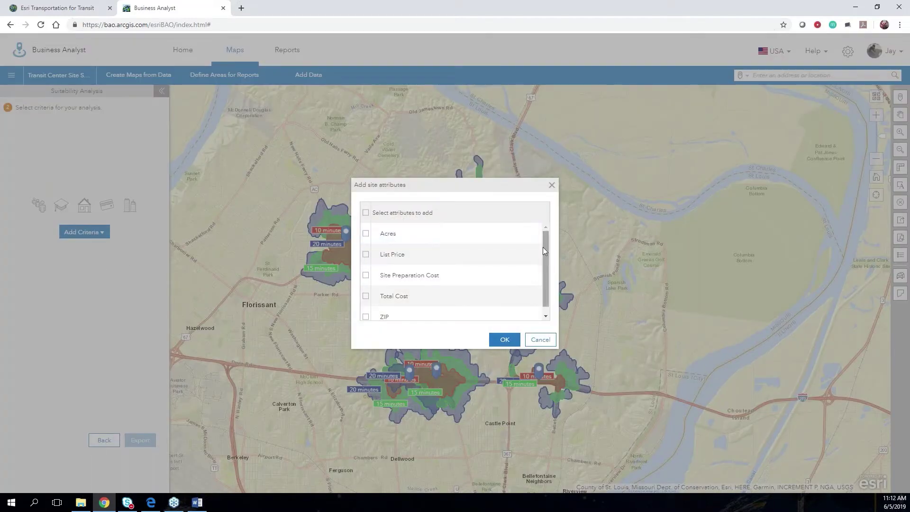
mouse_move(543, 246)
mouse_down()
mouse_move(545, 258)
mouse_move(548, 233)
mouse_up()
click(367, 234)
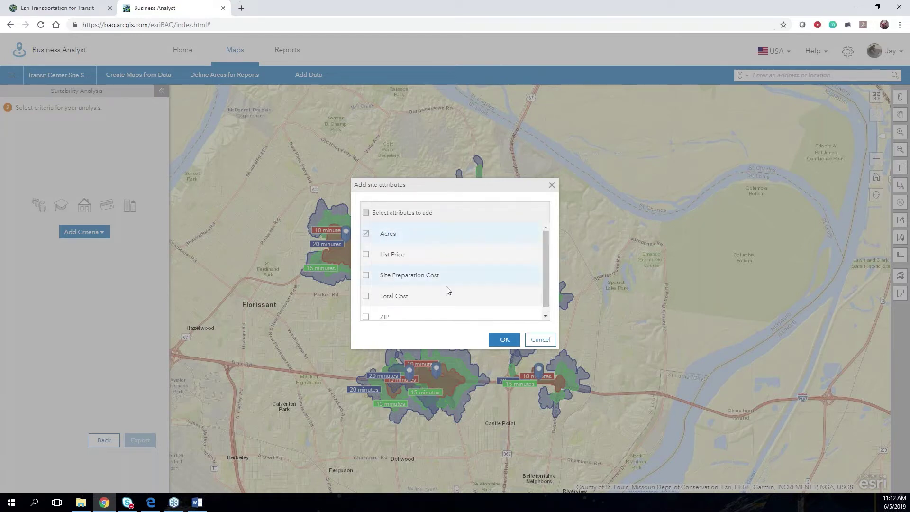
click(366, 297)
click(505, 340)
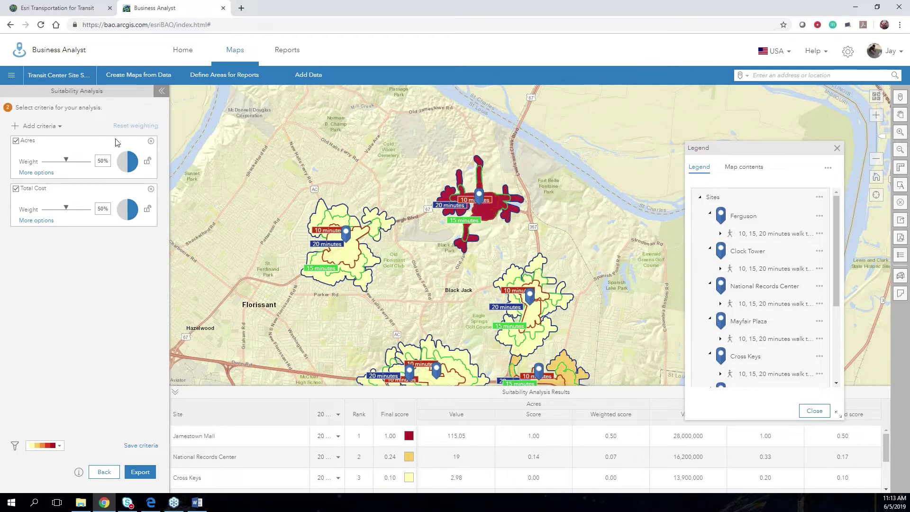
Select the At Risk variables 2012-2016 ACS Households Below the Poverty Level and Owner Households with No Vehicles as additional suitability criteria
click(41, 126)
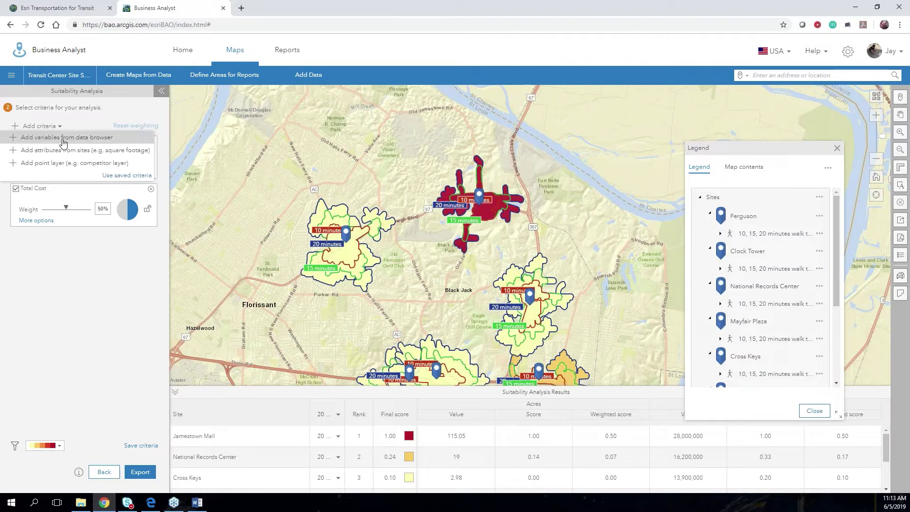
click(64, 140)
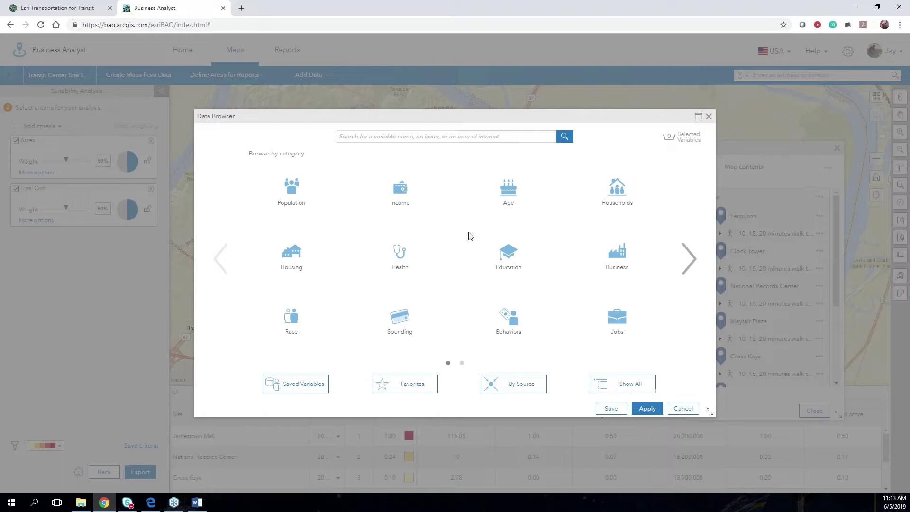
click(693, 264)
click(620, 194)
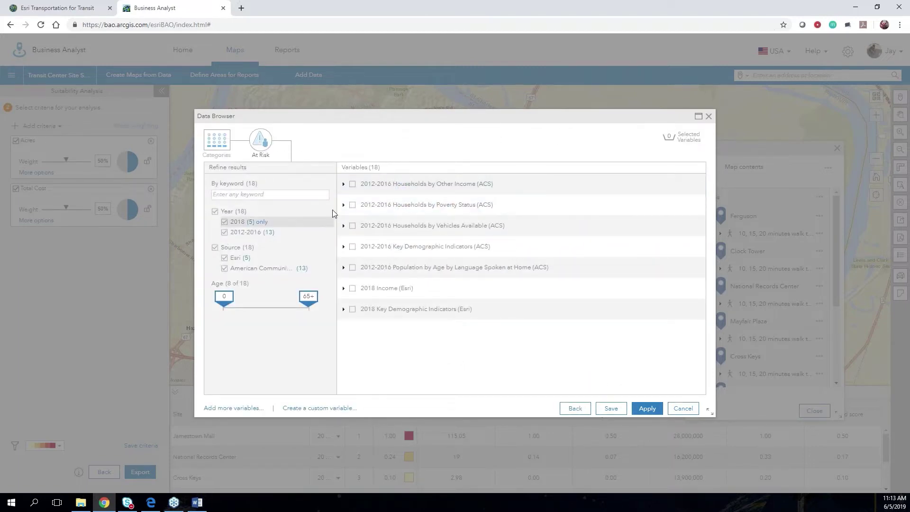
click(343, 204)
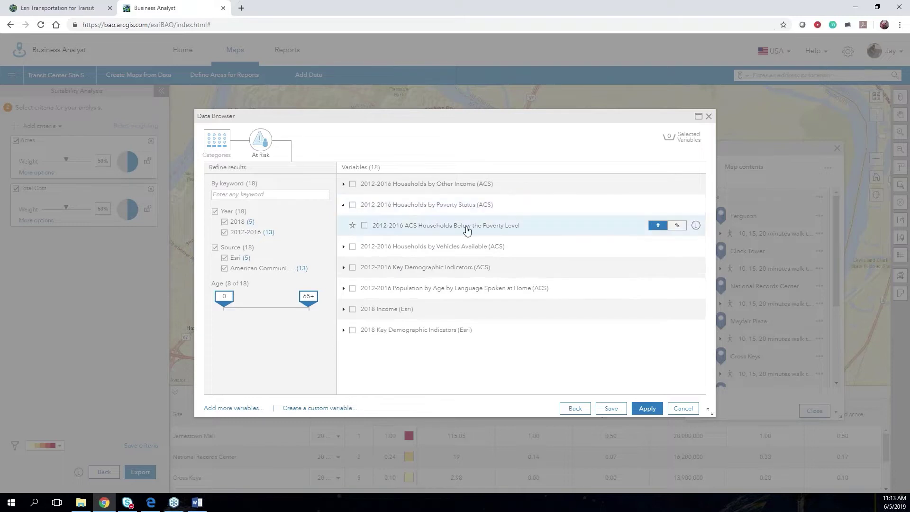
click(364, 226)
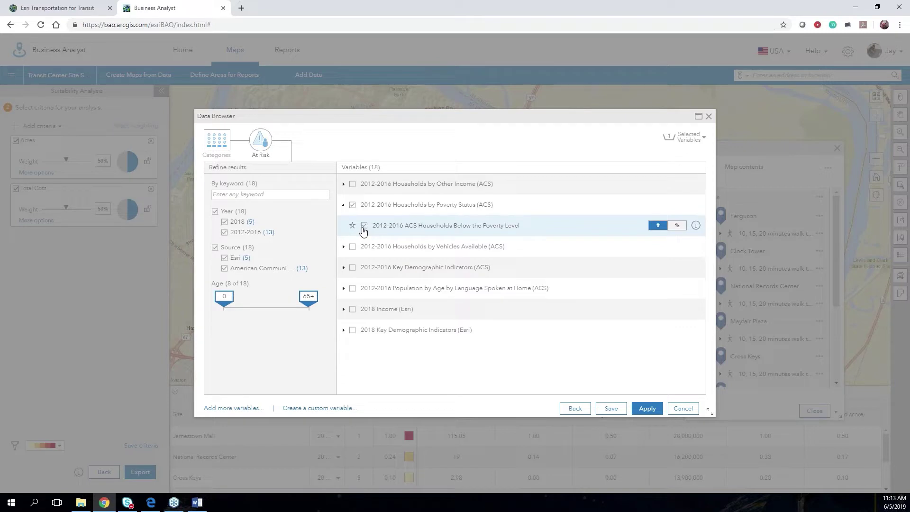
click(344, 246)
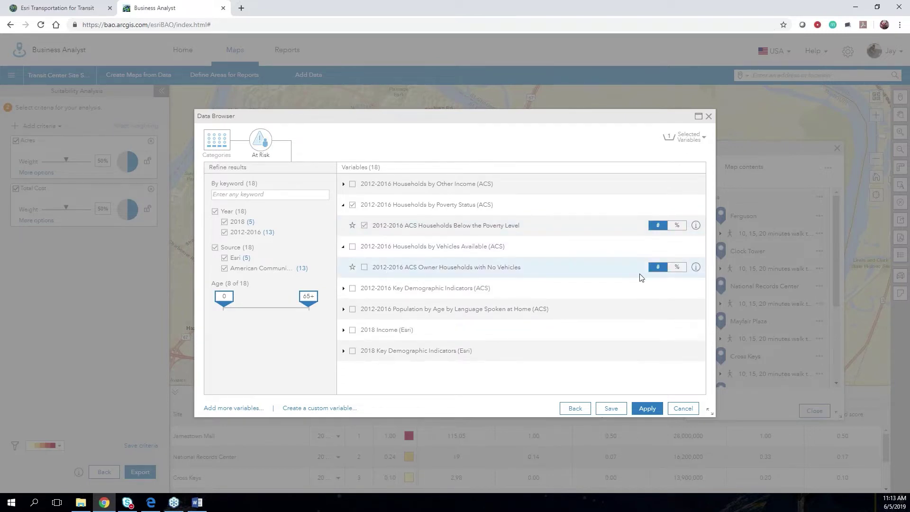
click(363, 268)
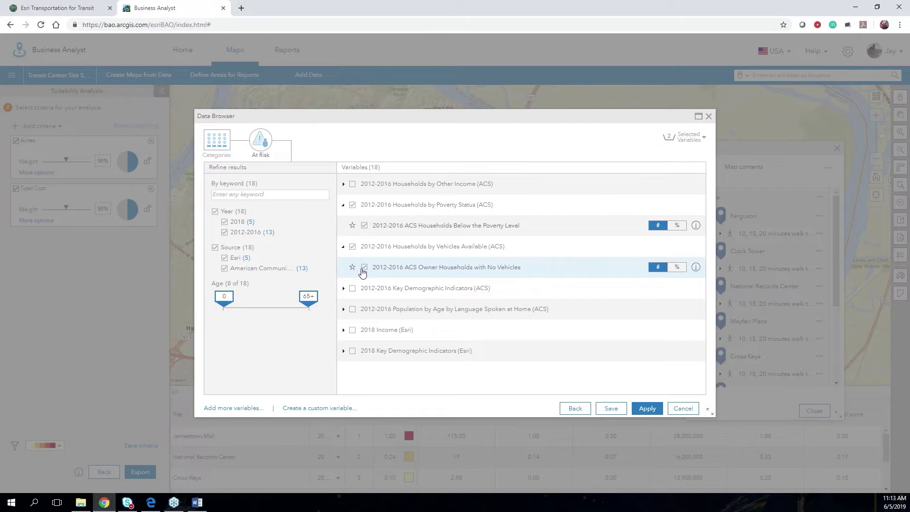
Search the data variables for "public transportation" and select 2012-2016 ACS Workers 16+ Took Public Transportation
click(225, 145)
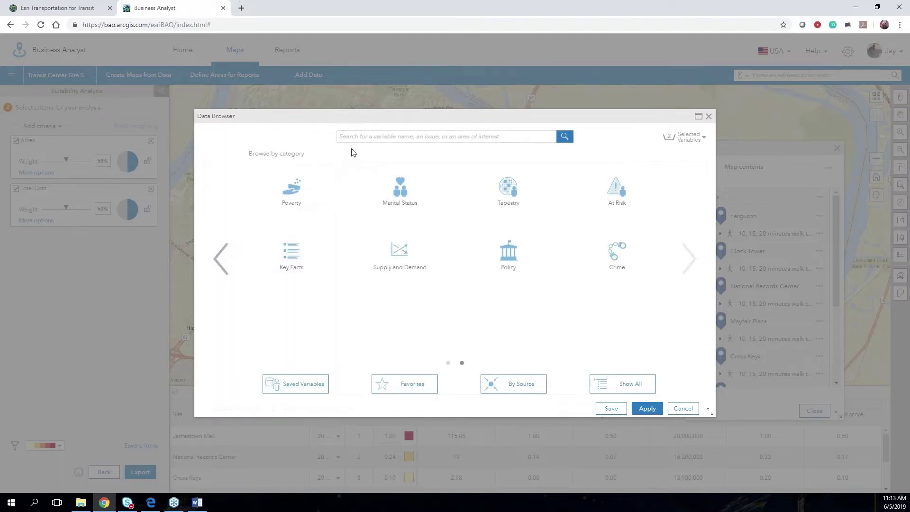
click(374, 135)
text(public)
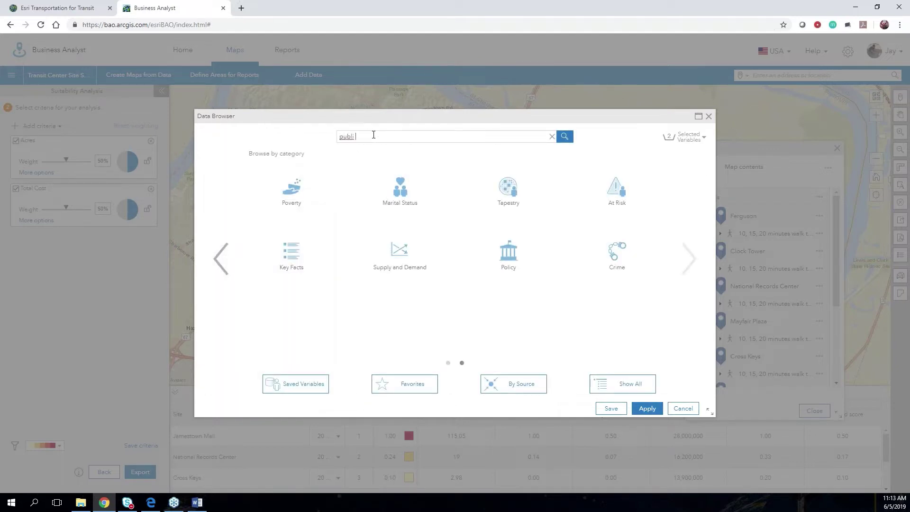
key(BackSpace)
text(c transportation)
key(Return)
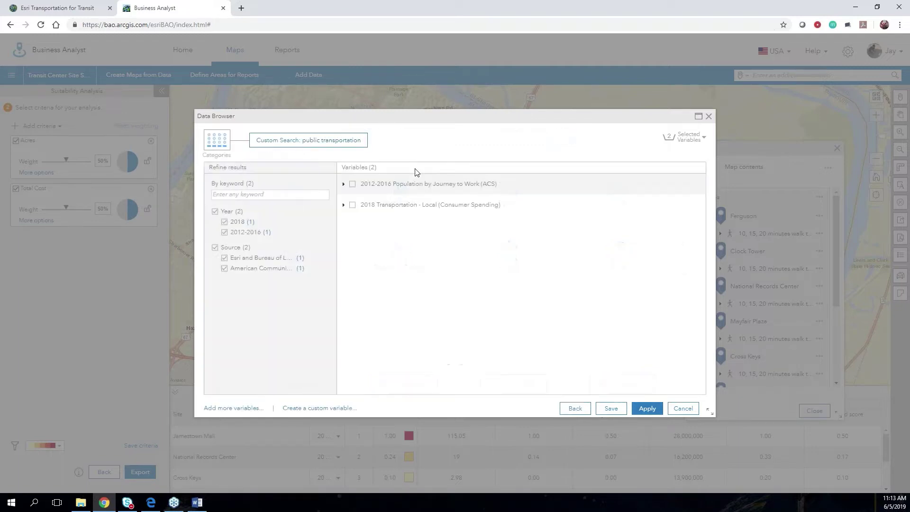
click(343, 185)
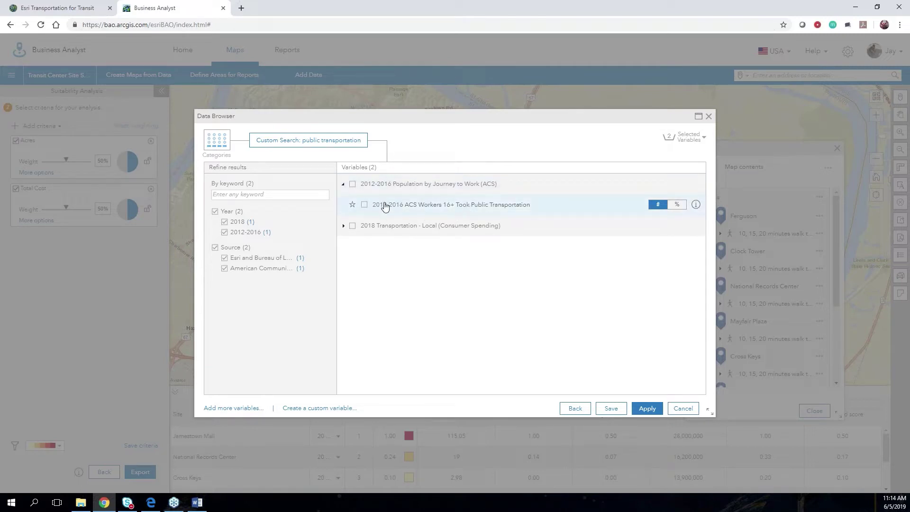
click(365, 204)
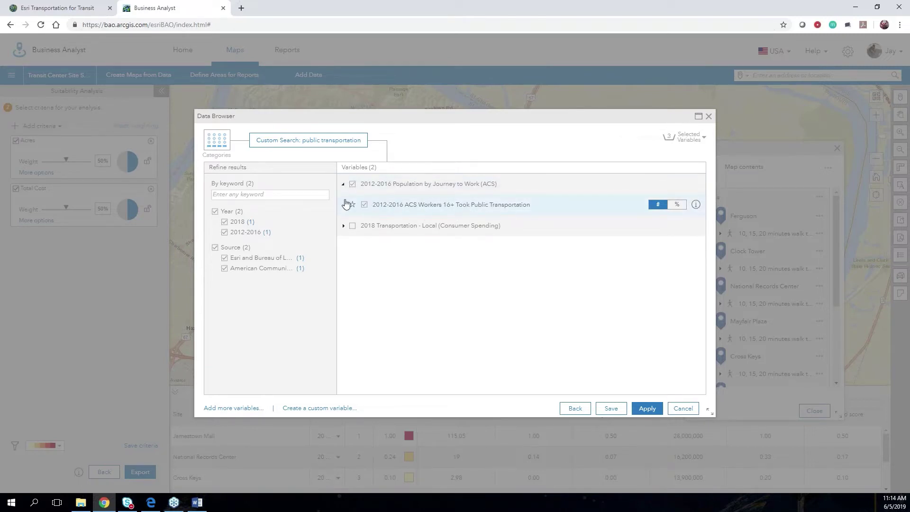
Select 2018 Total (SIC01-99) Employees from the Business category and apply all chosen variables to the analysis
click(226, 146)
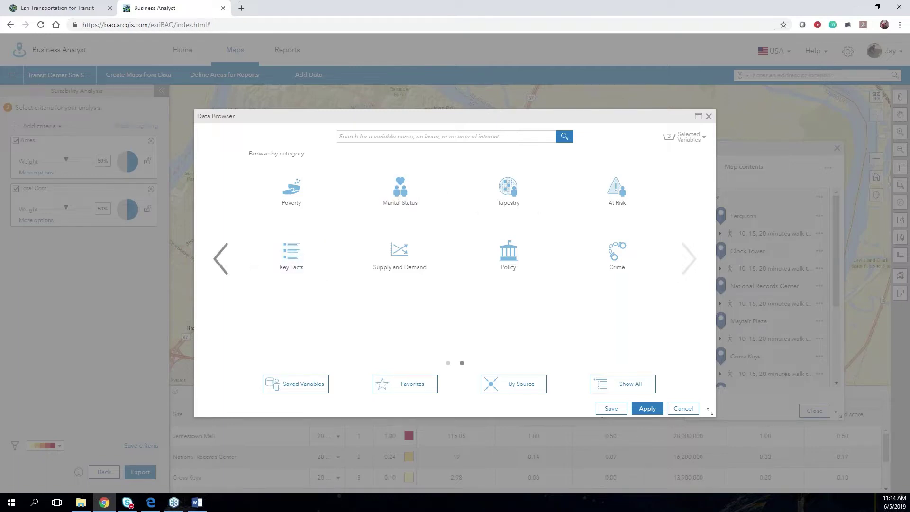
click(221, 258)
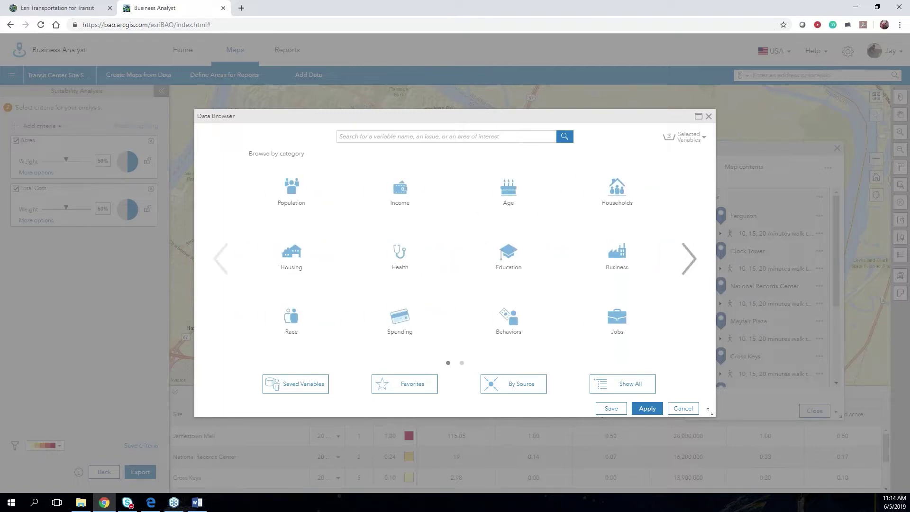
click(623, 261)
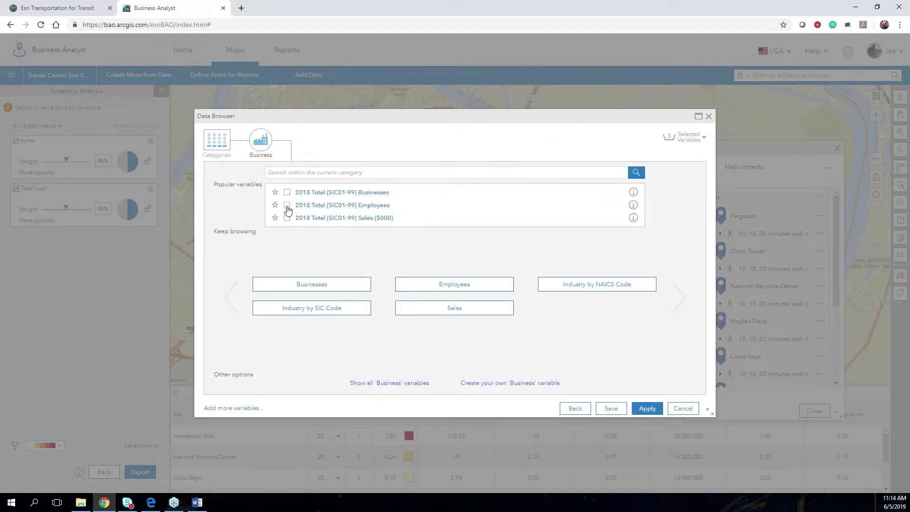
click(287, 206)
click(648, 409)
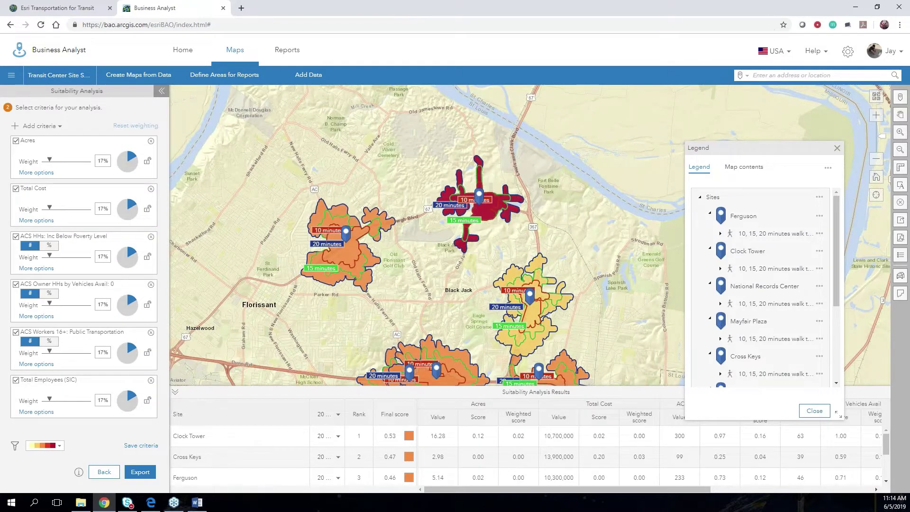
Close the legend, bring all sites into view on the map, and enlarge the Suitability Analysis Results table
click(838, 149)
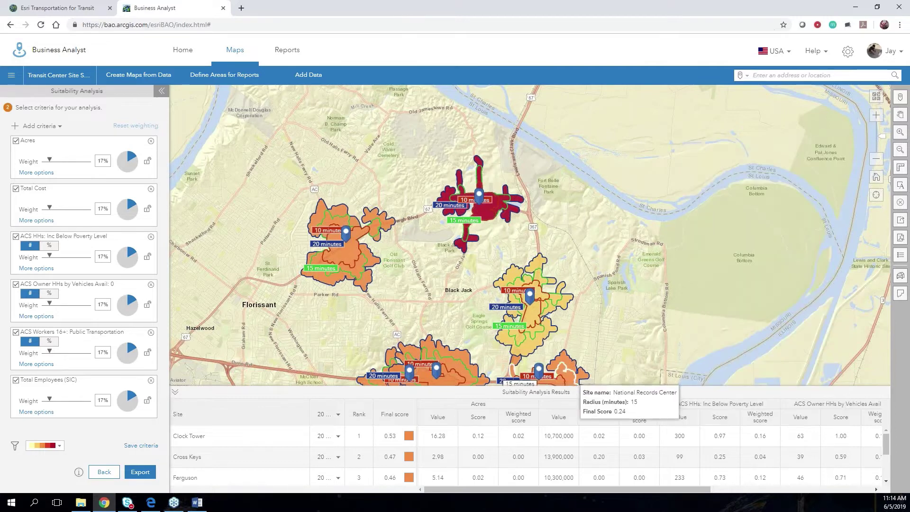
scroll(624, 334, down, 3)
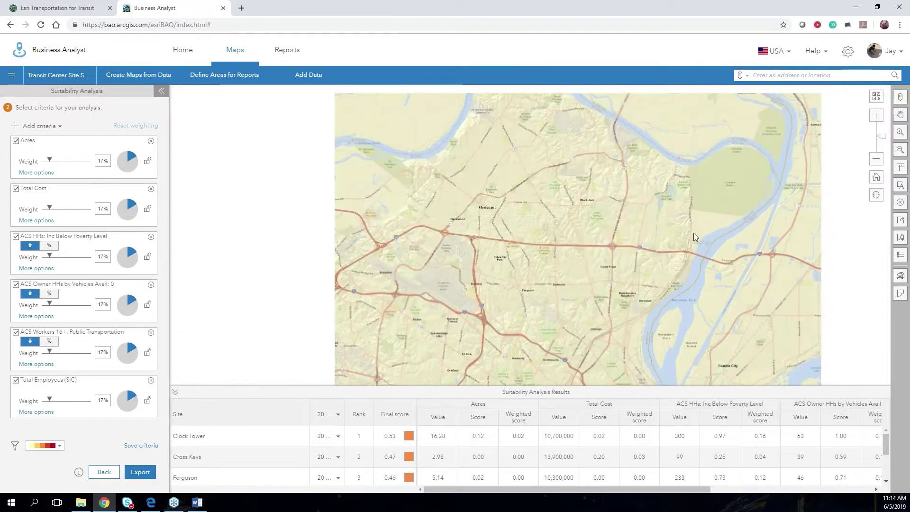
drag(701, 336, 638, 325)
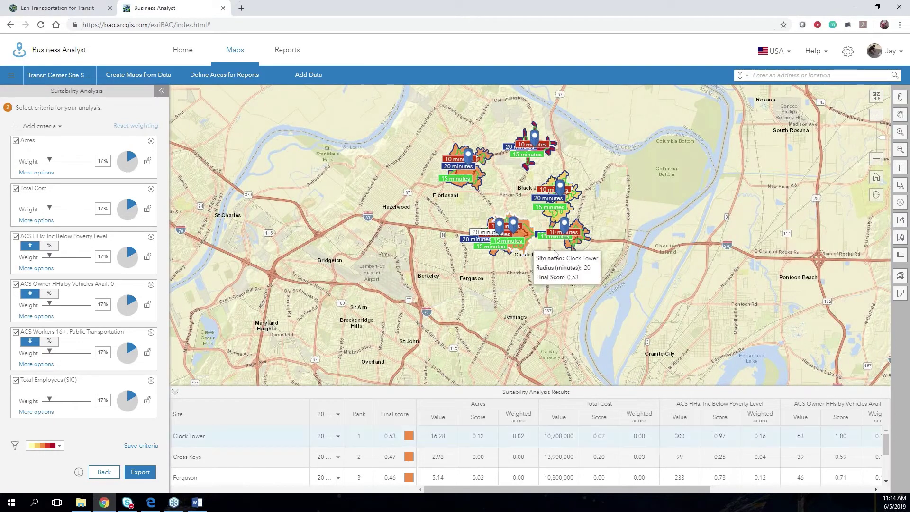
scroll(643, 287, down, 2)
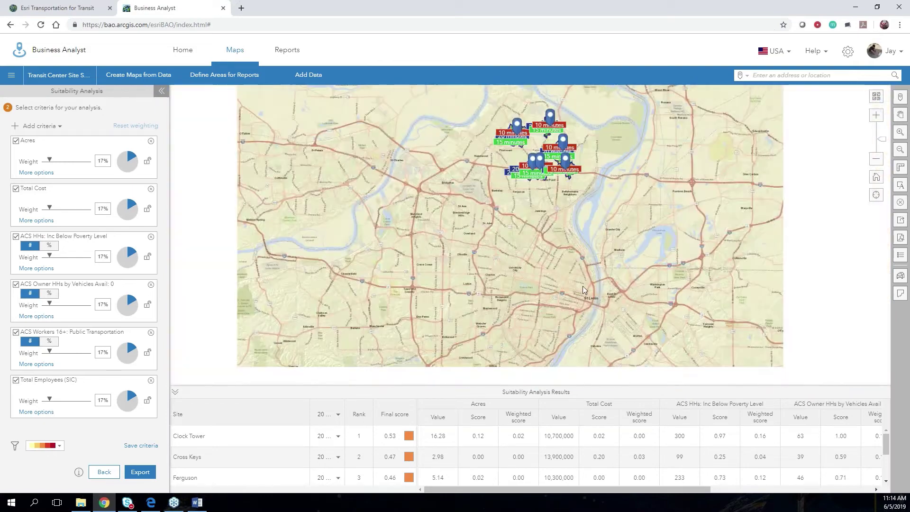
drag(582, 267, 546, 374)
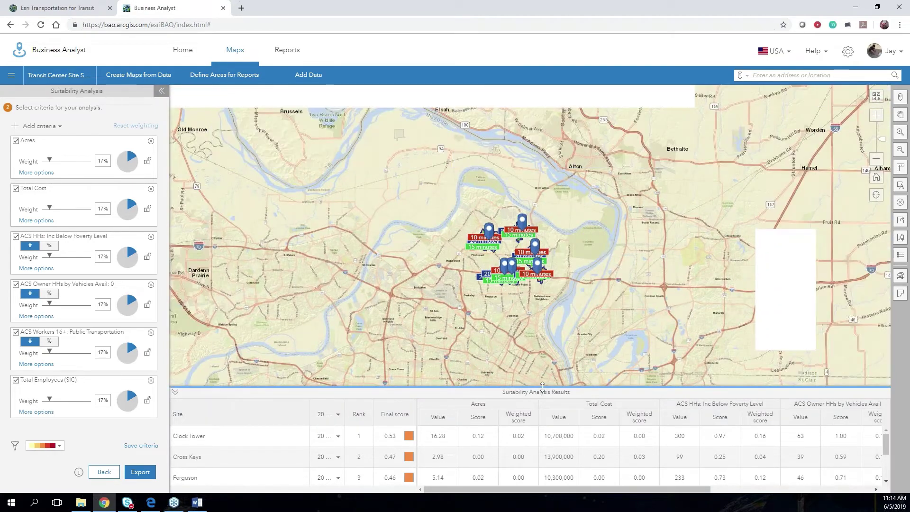
drag(543, 386, 542, 329)
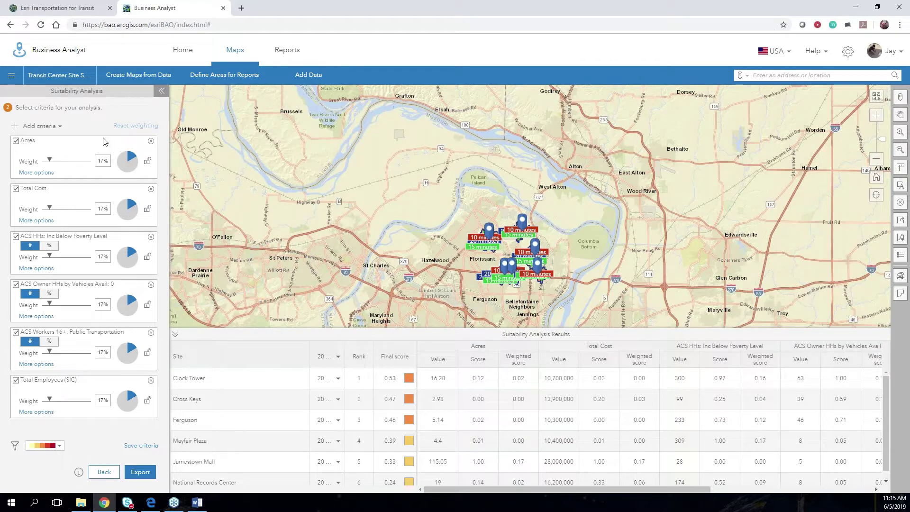
Give the Acres criterion an Ideal influence near the low end of its range, and lock its weight at 25%
click(38, 173)
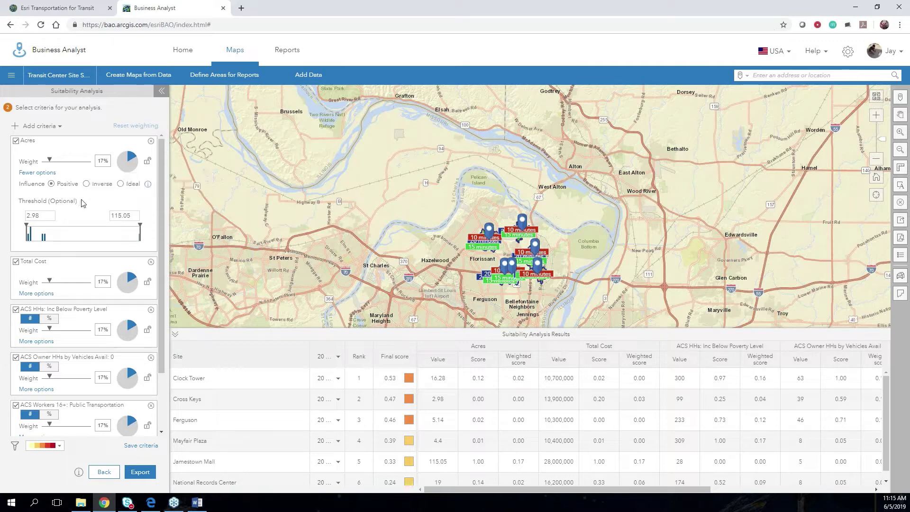
click(121, 184)
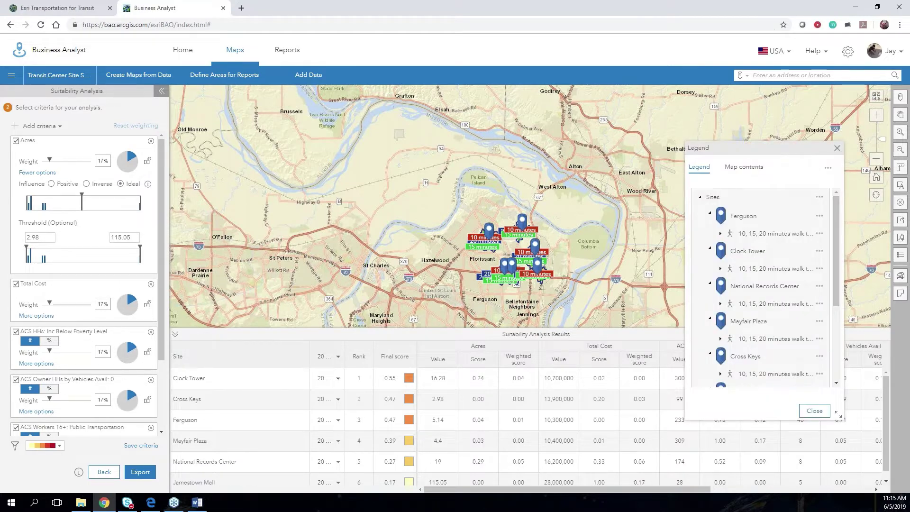
drag(82, 198, 30, 197)
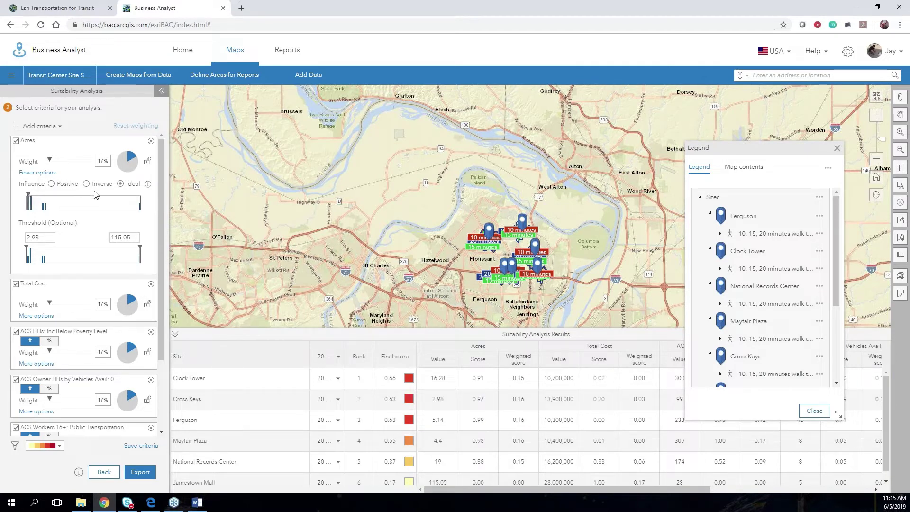
click(97, 162)
text(25)
click(148, 162)
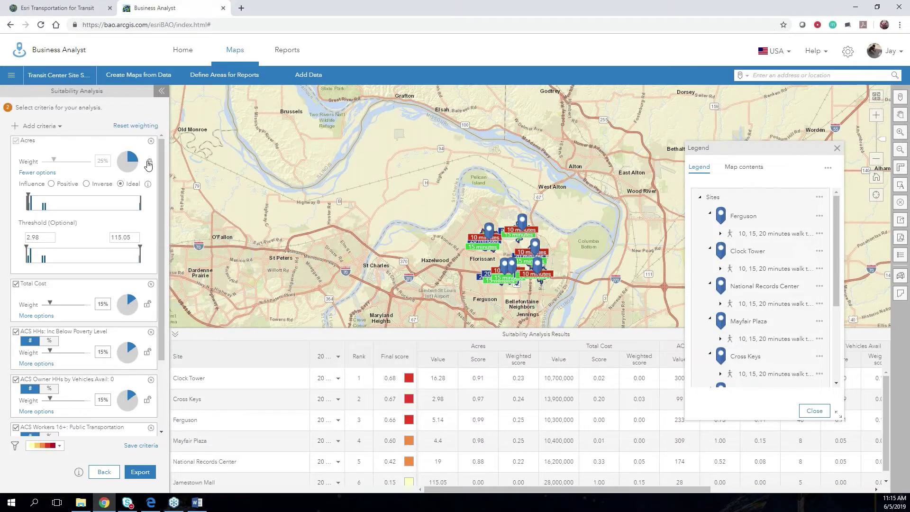
Set the Total Cost criterion's influence to Inverse and lock its weight at 25%
click(42, 317)
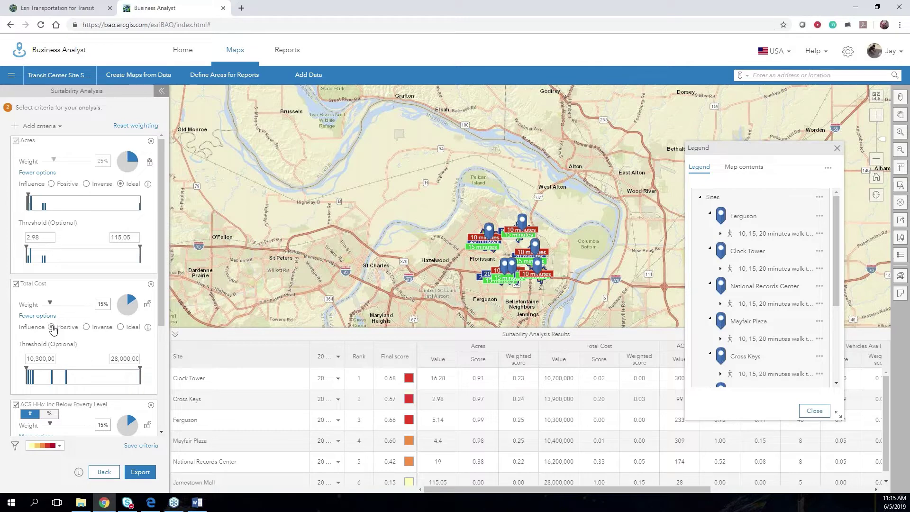
click(52, 328)
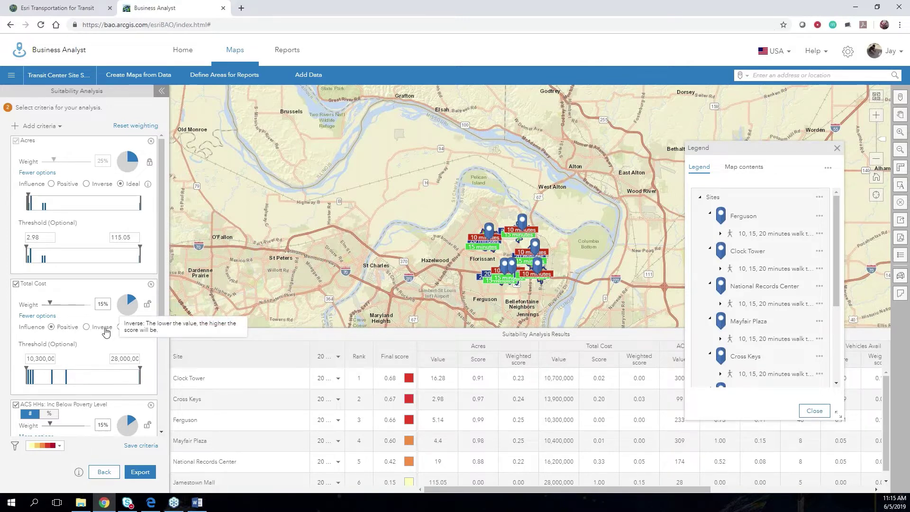
click(89, 327)
click(100, 305)
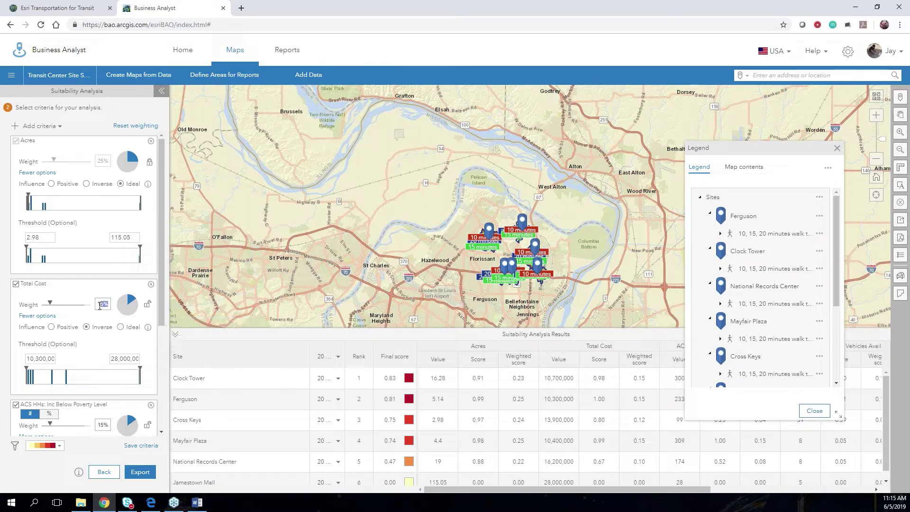
text(25)
click(150, 306)
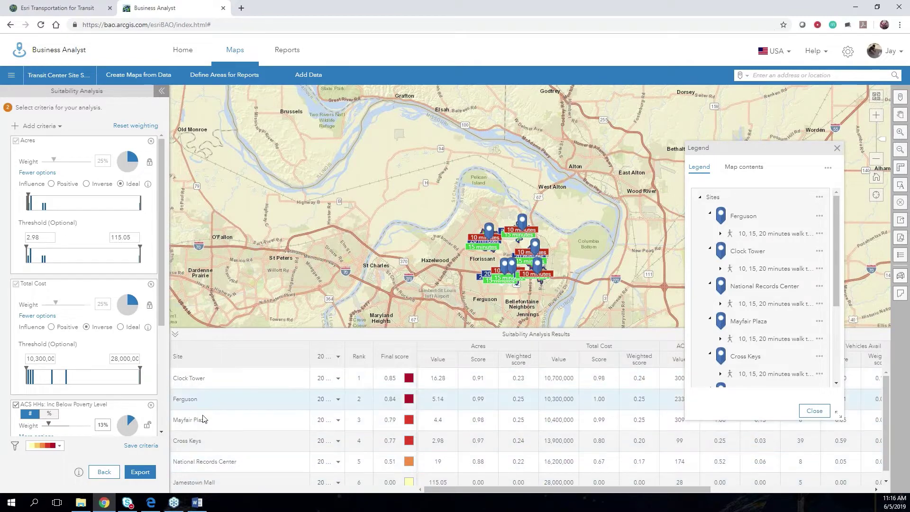
Set the weight of the households below poverty level criterion to 15% and lock it
scroll(147, 436, down, 3)
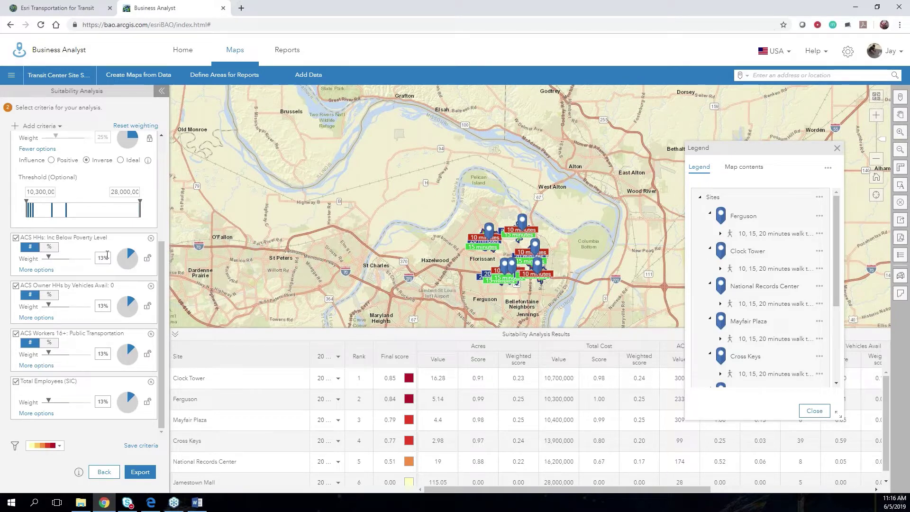
key(Tab)
text(15)
click(147, 258)
Set the Total Employees (SIC) criterion's weight to 10% and lock it
drag(106, 398, 92, 405)
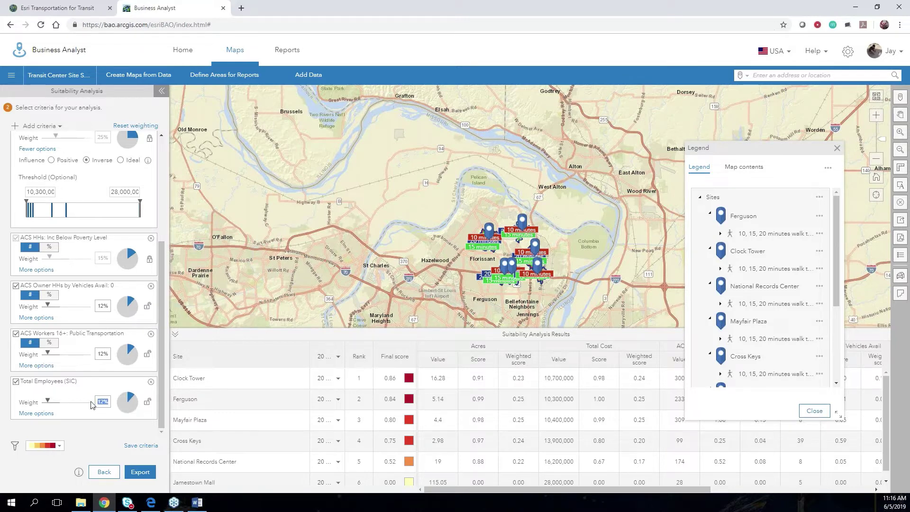
text(1)
click(149, 402)
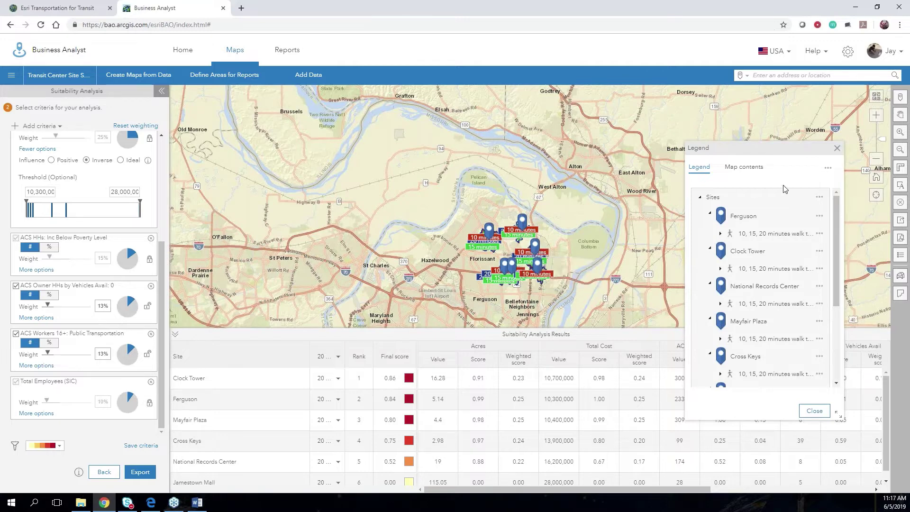
Close the legend and examine the Clock Tower site's ranking in the results table and on the map
click(838, 151)
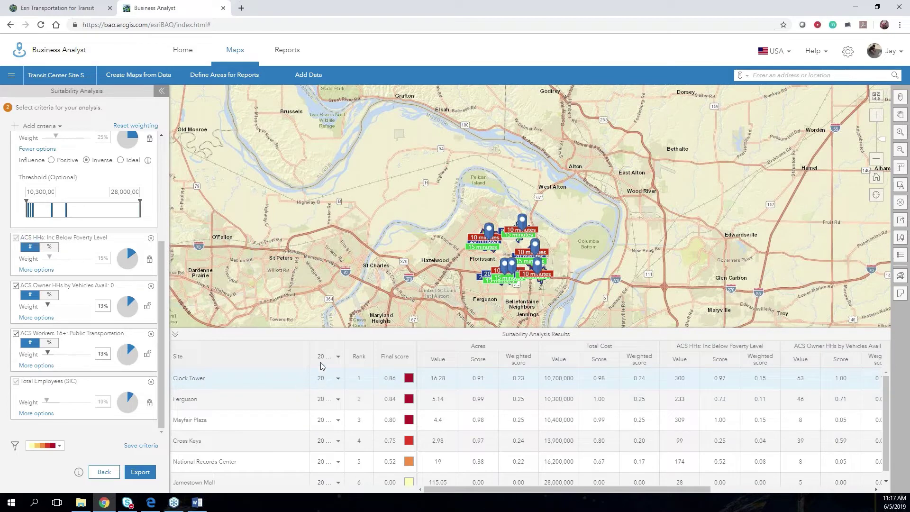
click(199, 388)
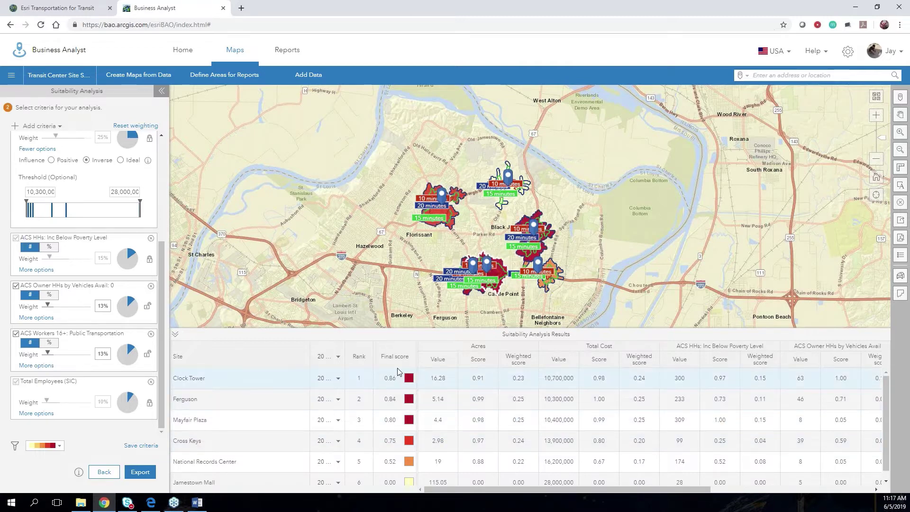
Compare the site rankings by switching the results table to the 15-minute walk time and finally to the 10-minute walk time
scroll(393, 455, down, 1)
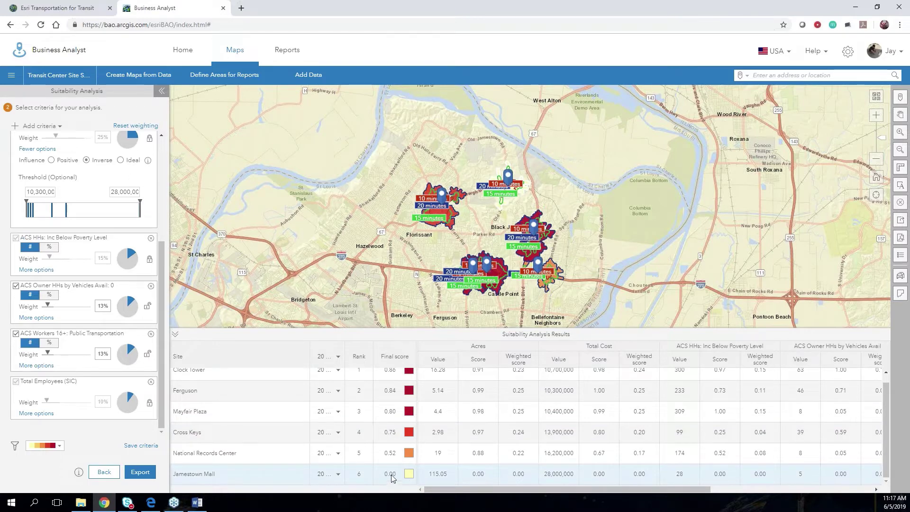
scroll(392, 475, up, 1)
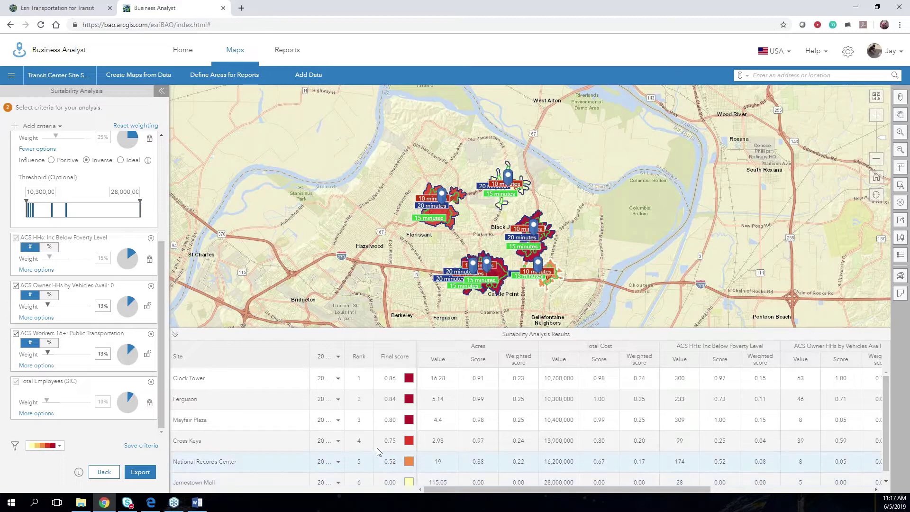
click(339, 357)
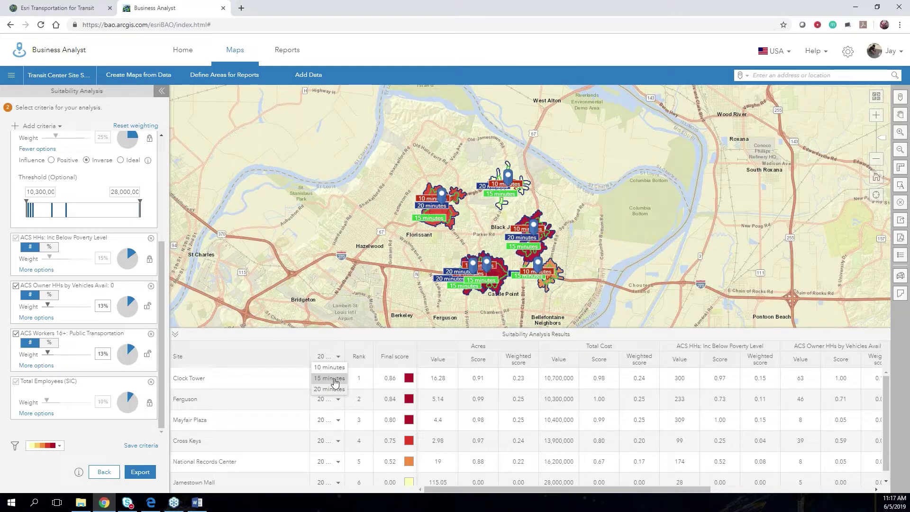
click(334, 379)
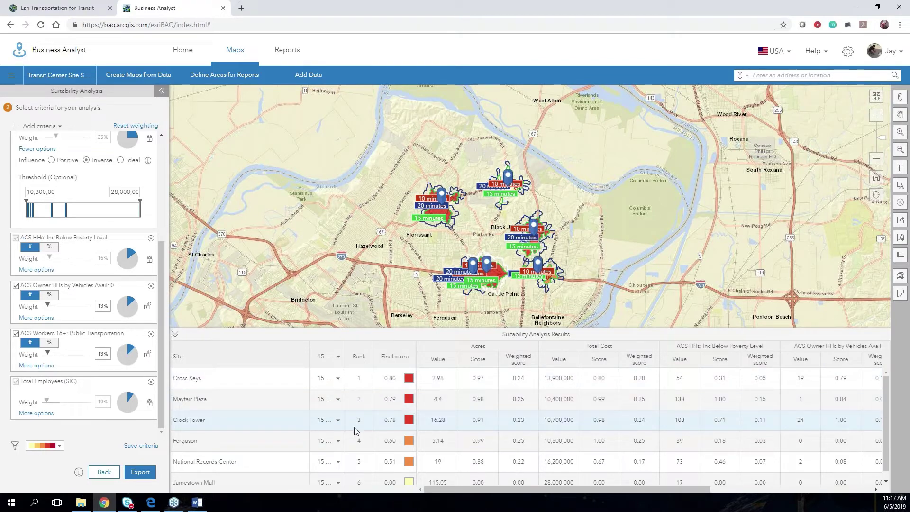
click(338, 356)
click(329, 371)
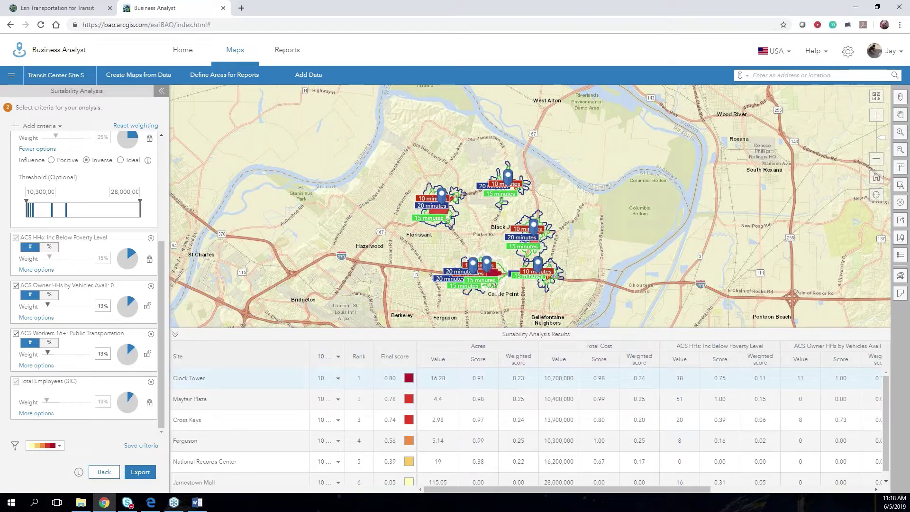
Export the suitability analysis results to Excel, look through the exported criteria scores, and close the workbook
click(140, 472)
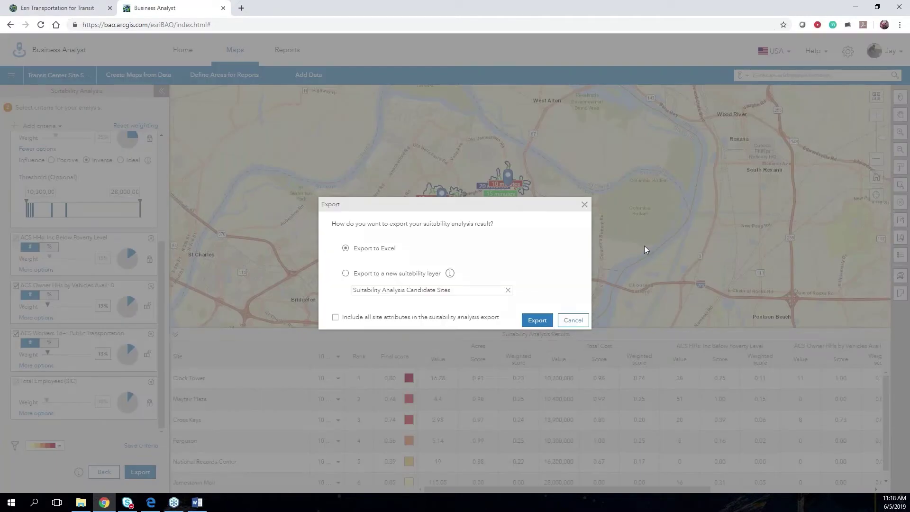
key(Return)
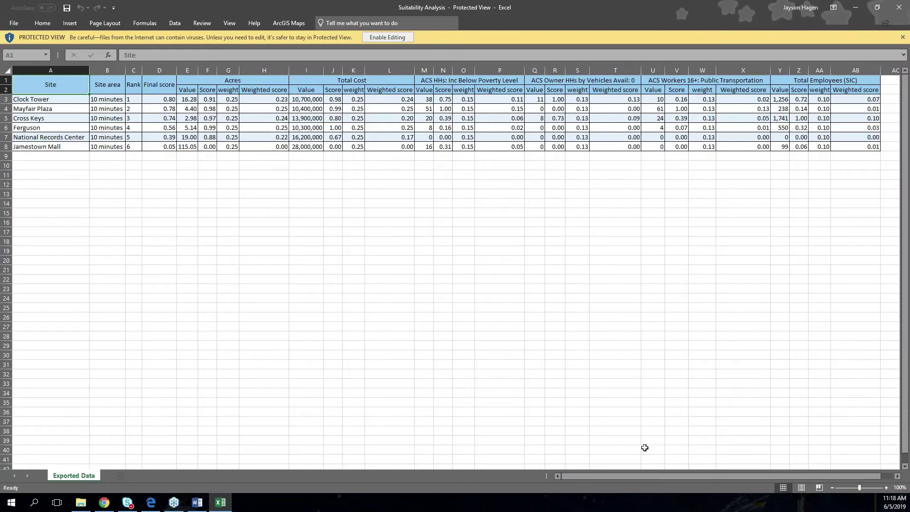
drag(647, 477, 607, 477)
click(906, 8)
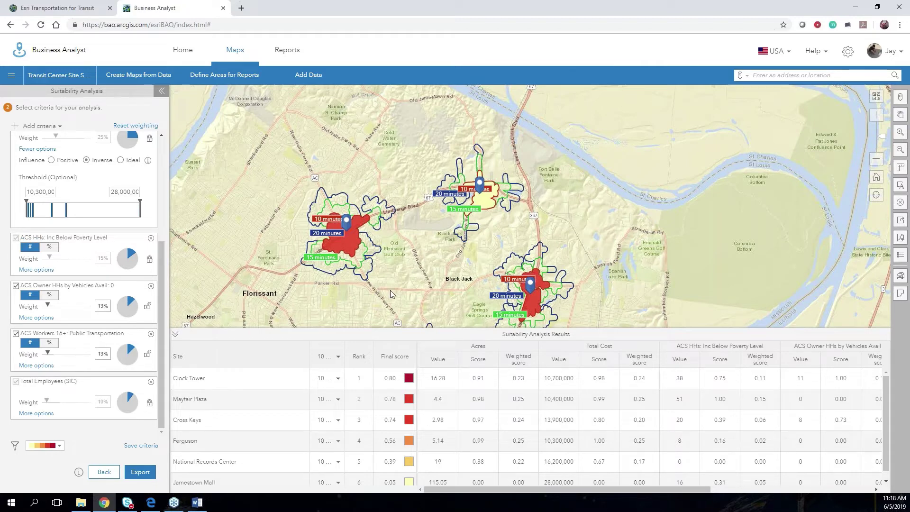
Open a comparison report for the Clock Tower site from the map
drag(390, 290, 388, 203)
click(436, 276)
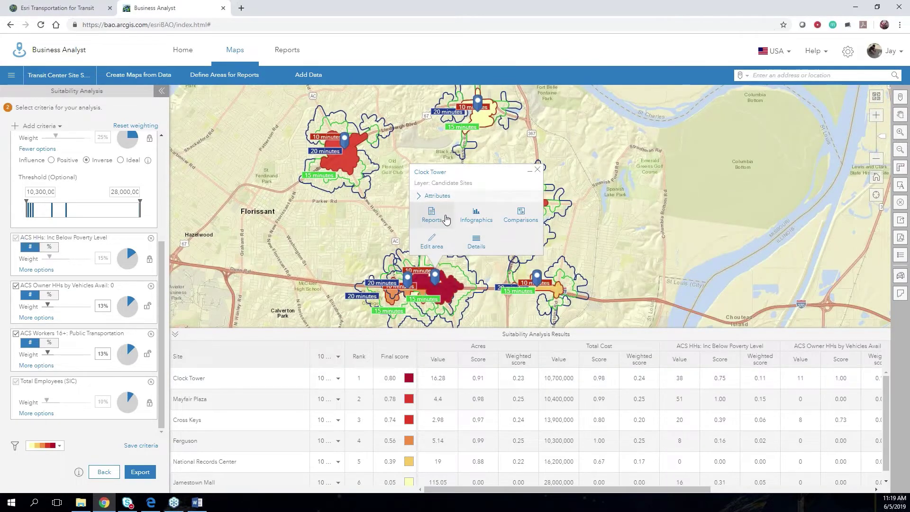
click(521, 222)
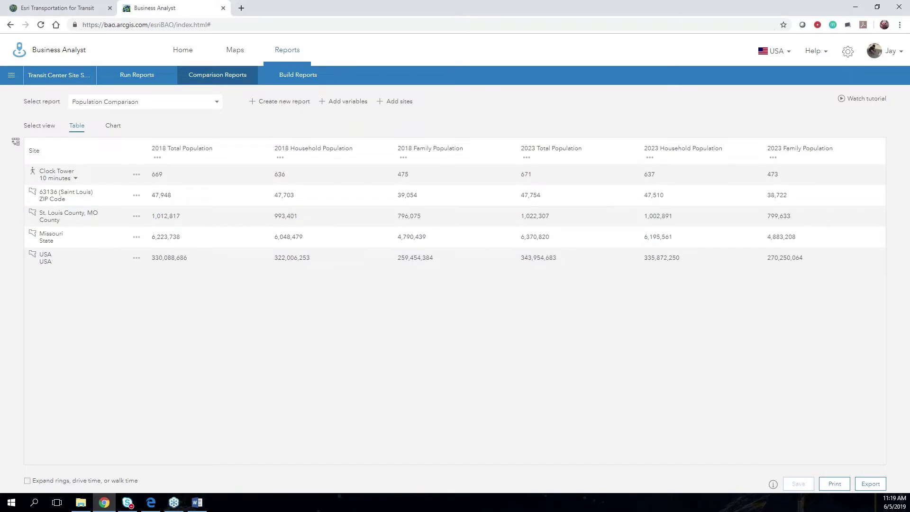
Add all candidate sites currently on the map to the Population Comparison report
click(400, 102)
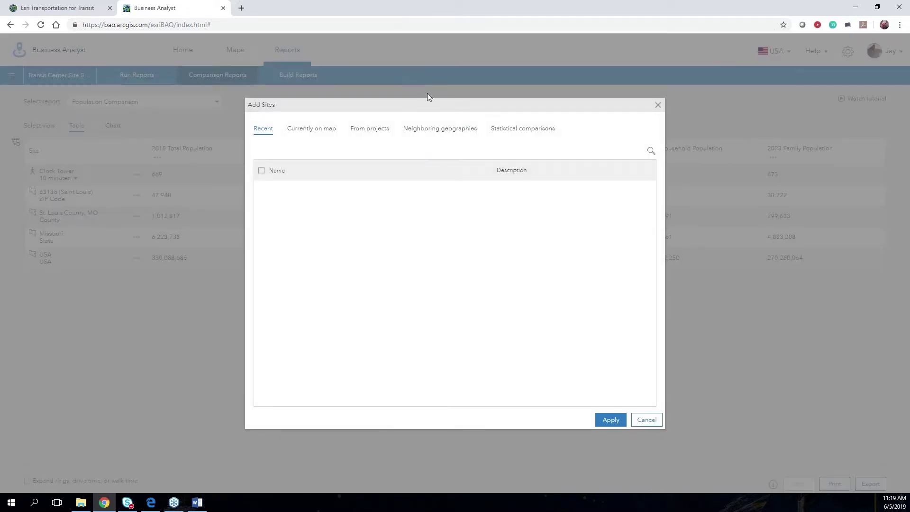
click(313, 128)
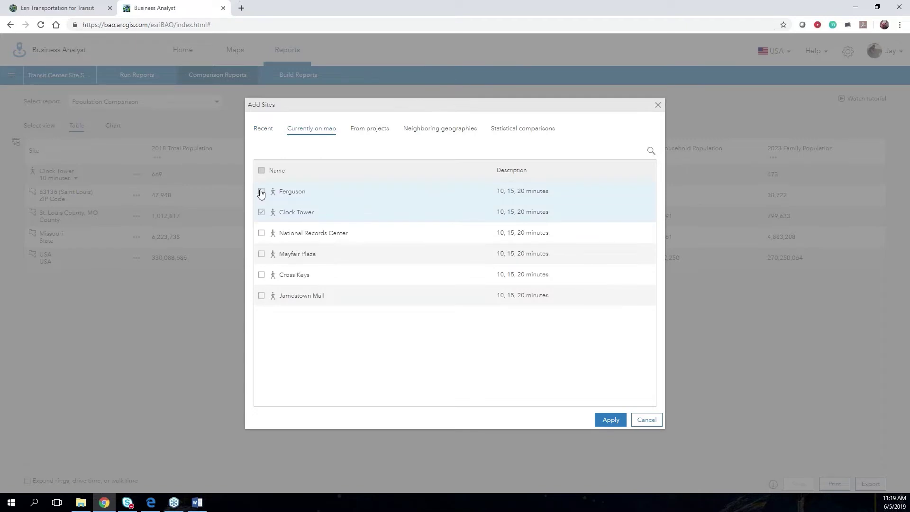
click(261, 170)
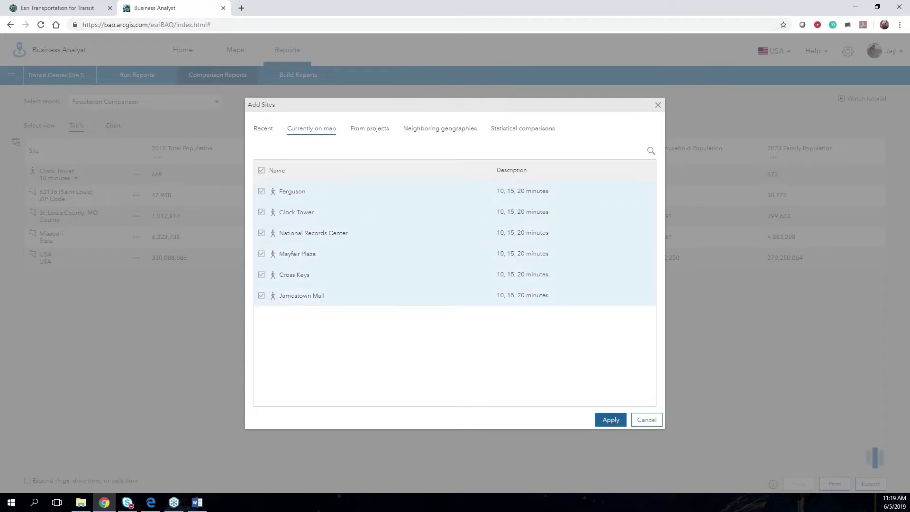
click(611, 420)
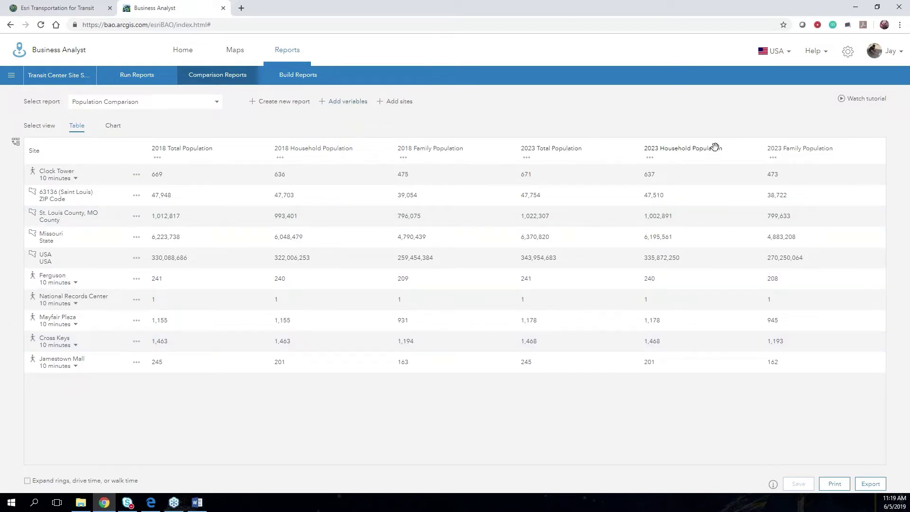
click(343, 103)
click(684, 249)
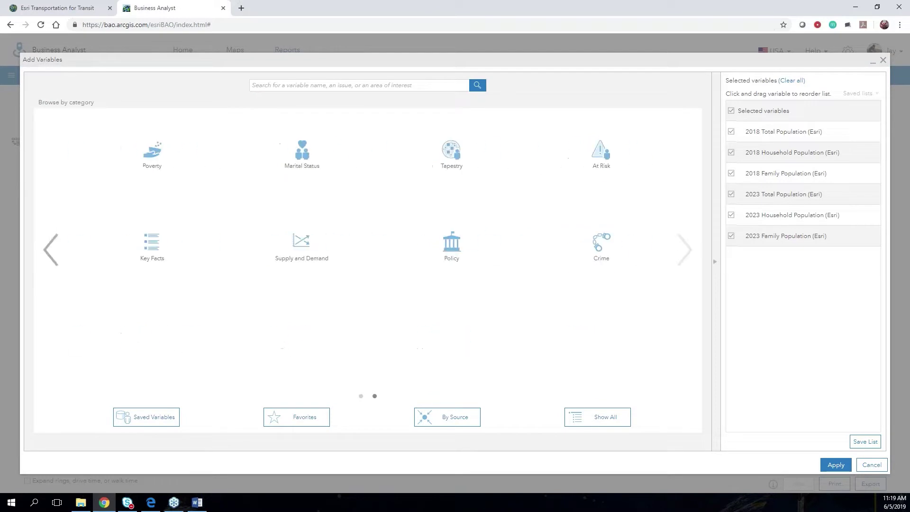
click(884, 65)
Switch the comparison report to Income Comparison, review the sites' income figures, and return to the map
click(140, 104)
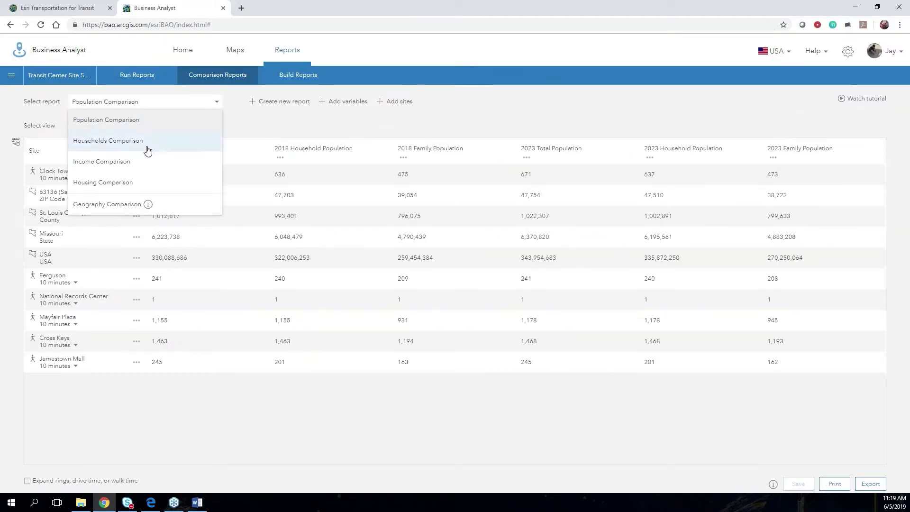
click(149, 166)
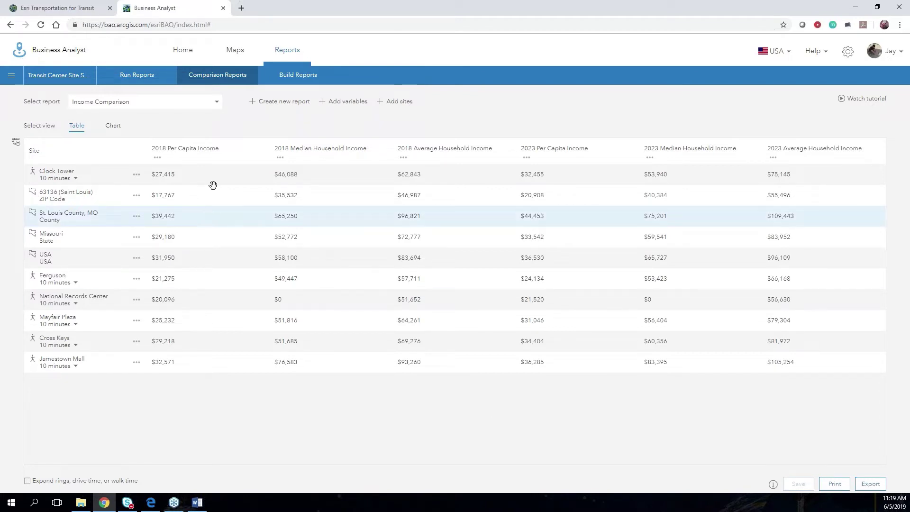
click(239, 48)
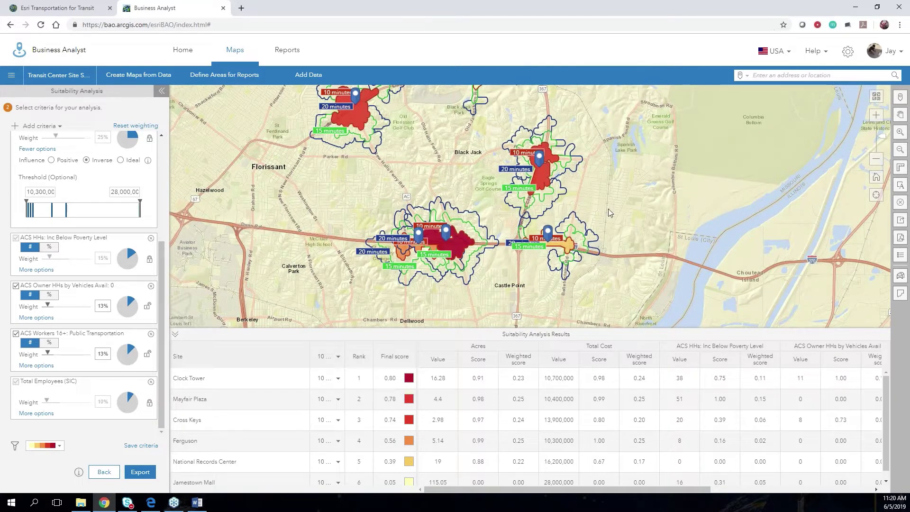
Open the Clock Tower site's infographic and change its template from Demographic Summary to the custom Site Selection infographic
click(448, 231)
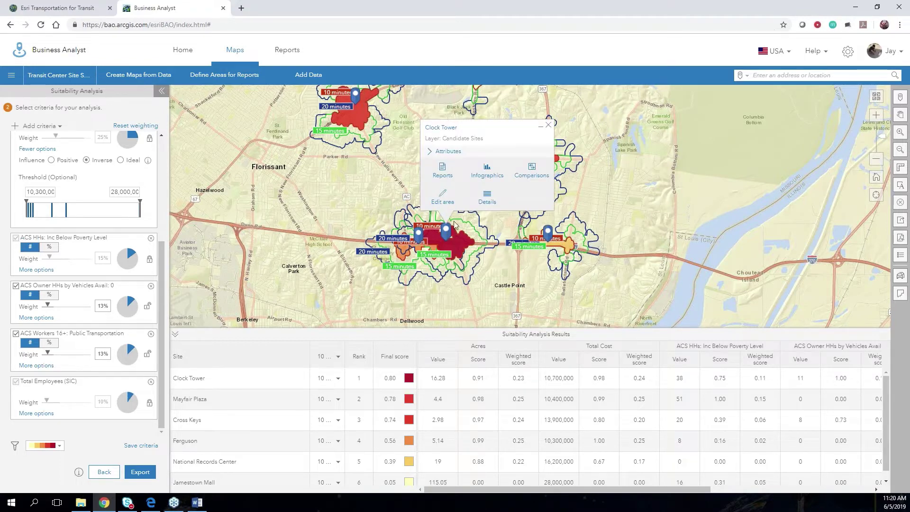
click(488, 172)
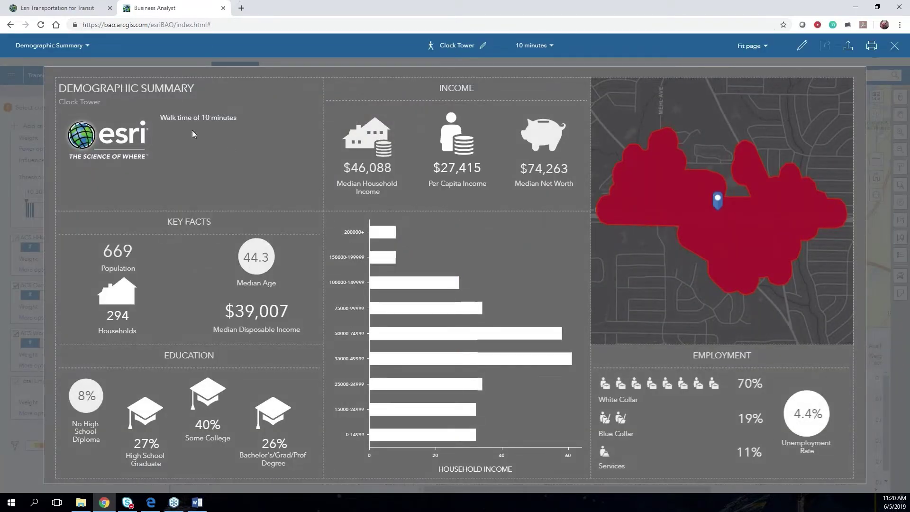
click(78, 48)
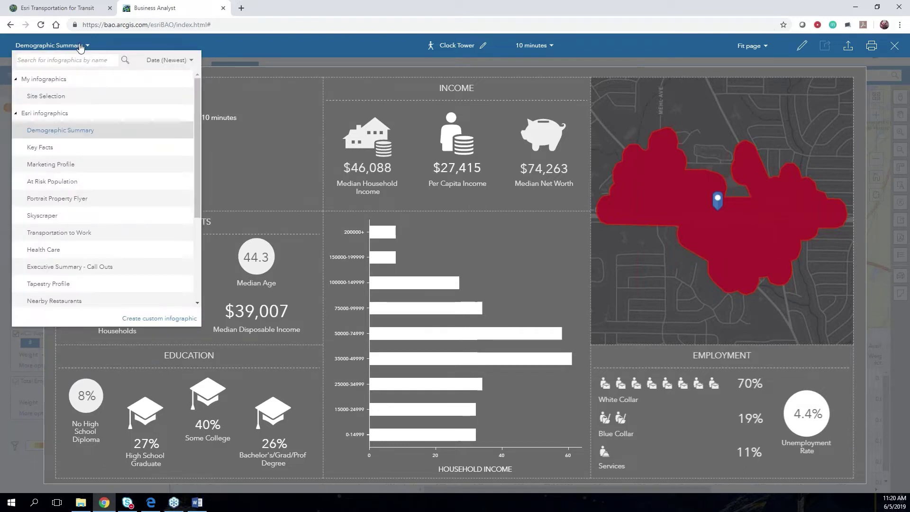
scroll(81, 260, down, 3)
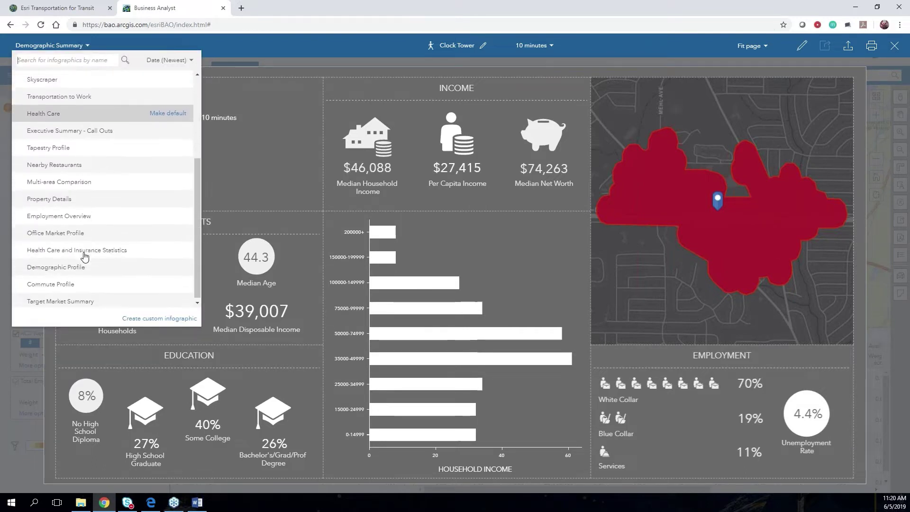
scroll(66, 298, up, 5)
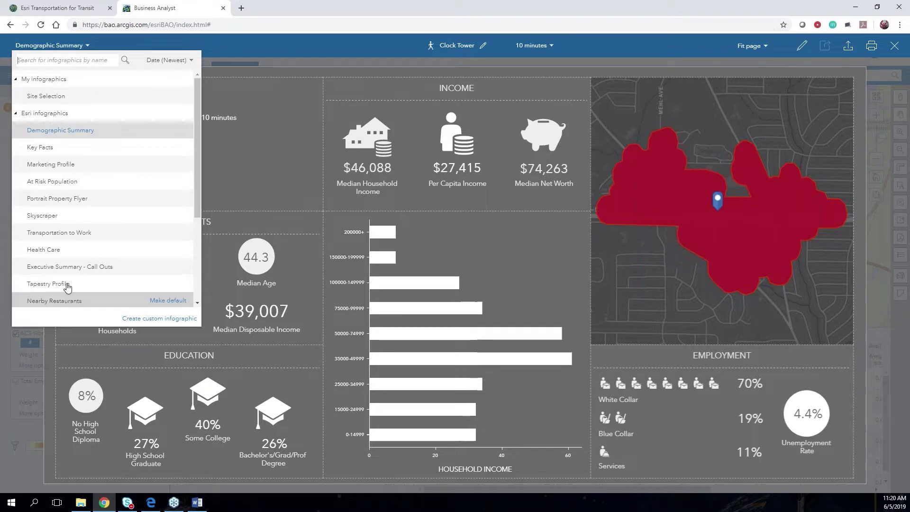
click(50, 97)
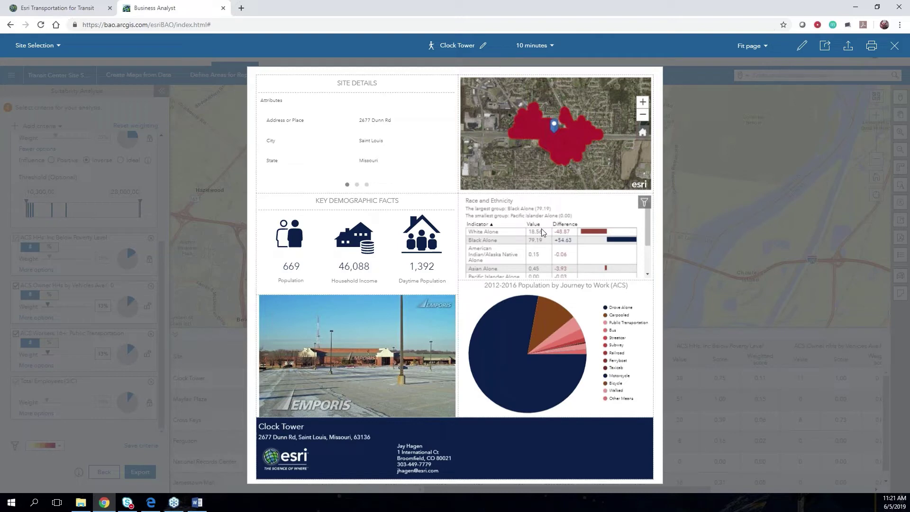
Examine the Site Selection infographic's demographic facts and journey-to-work chart, and page through all the site detail attributes
mouse_move(551, 327)
mouse_move(306, 231)
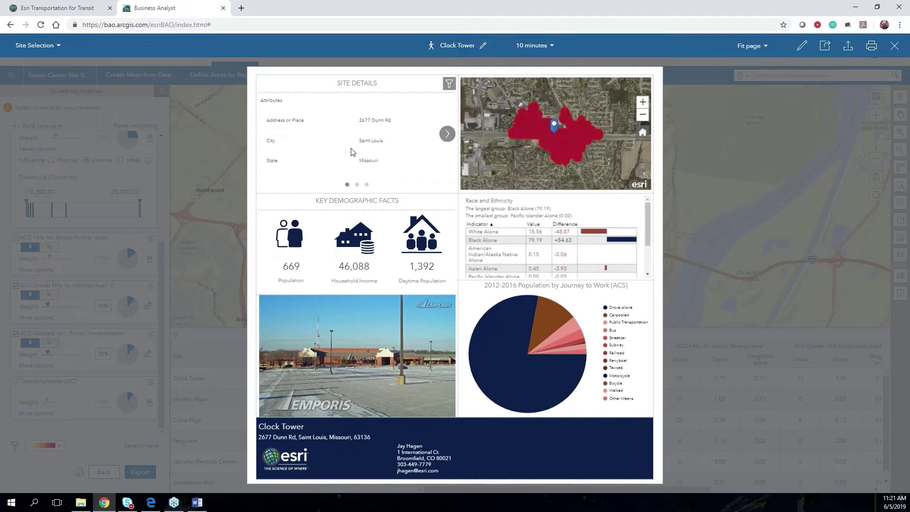
click(358, 184)
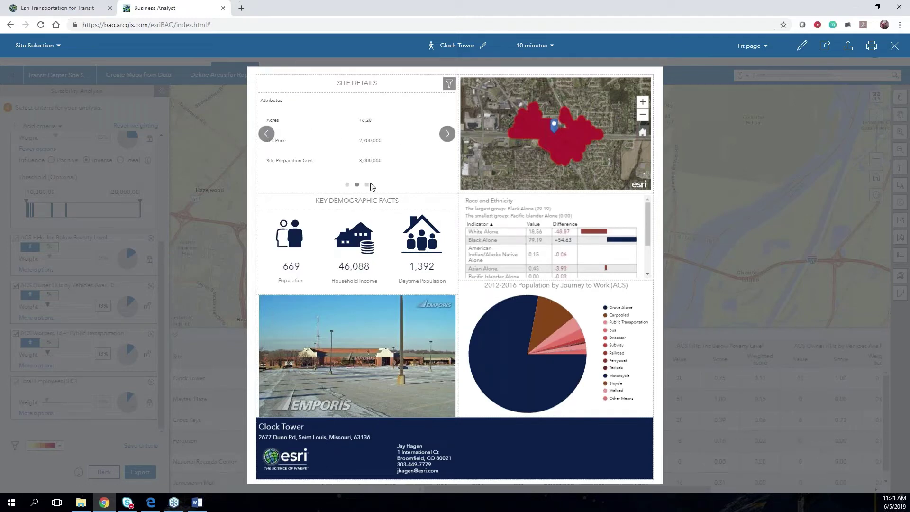
click(367, 185)
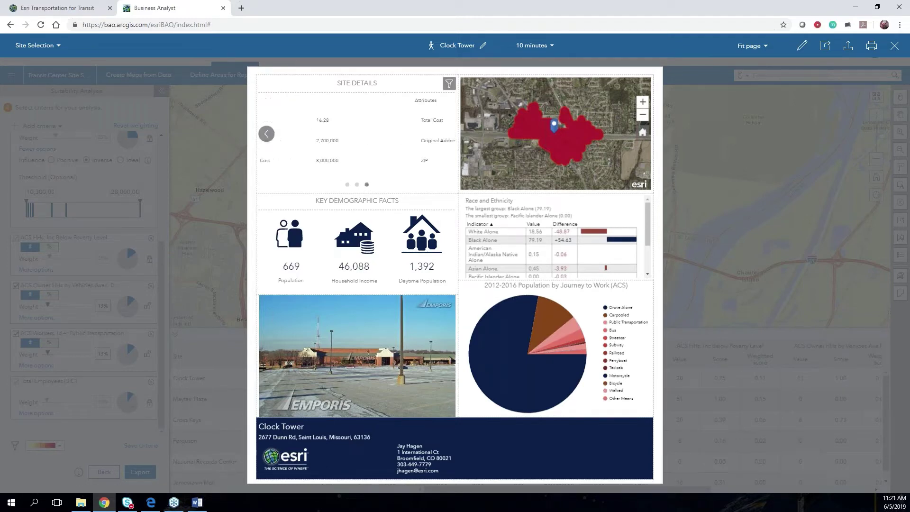
click(347, 185)
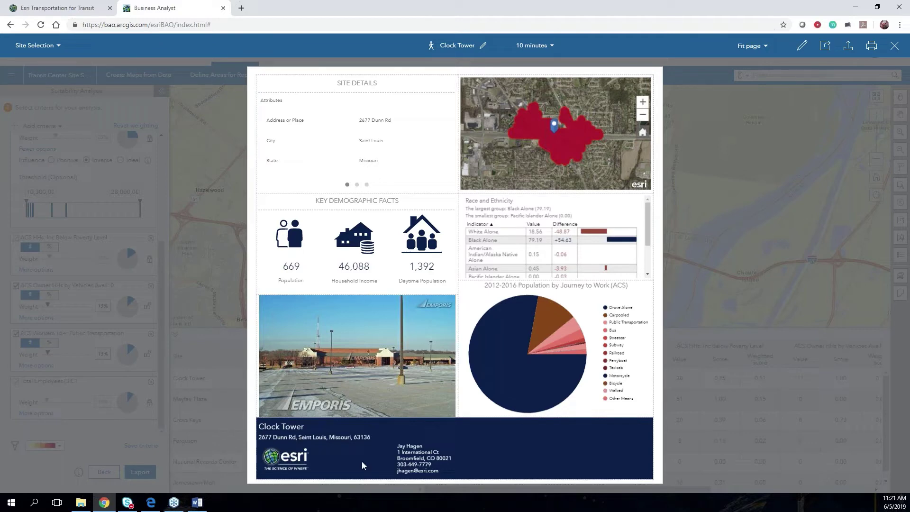
mouse_move(542, 373)
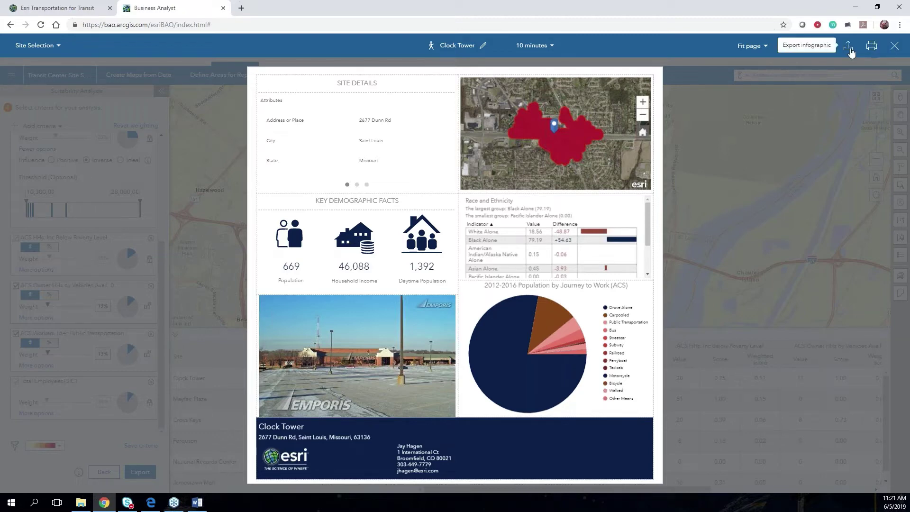
Export the Site Selection infographic as Dynamic HTML with the interactive experience enabled
click(850, 49)
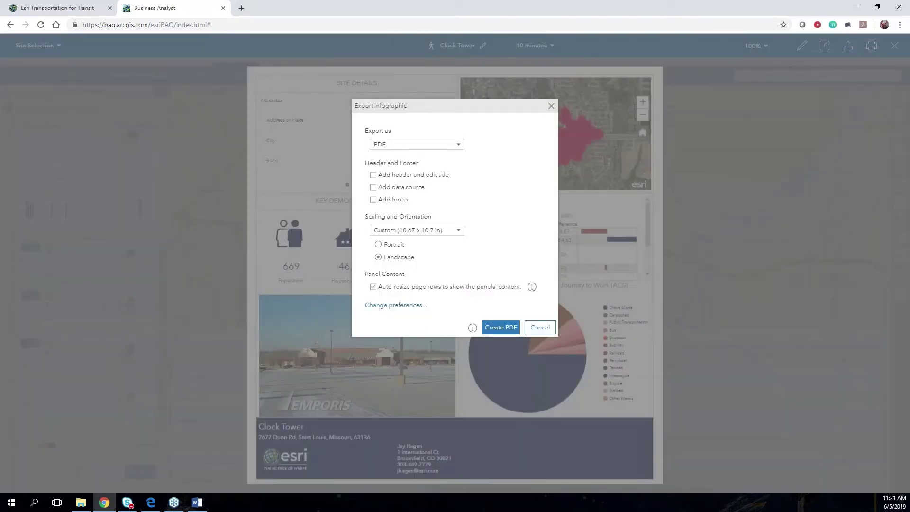
click(459, 146)
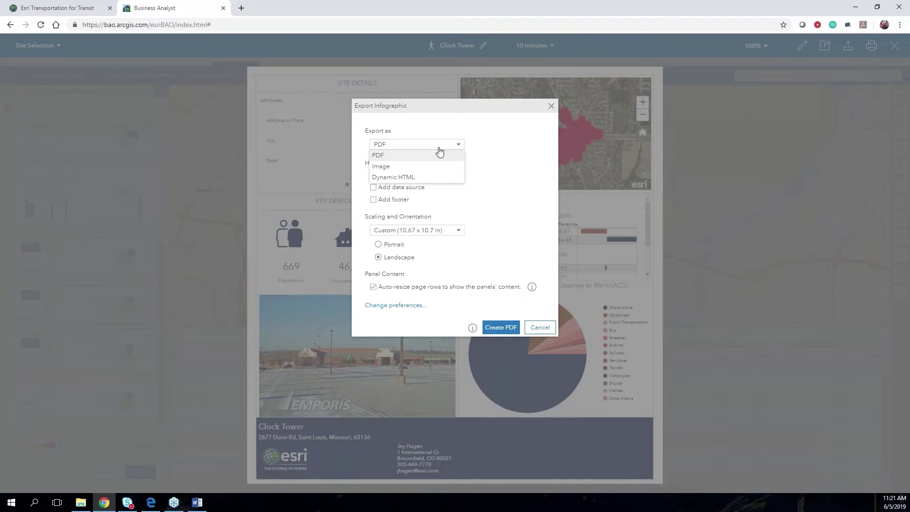
click(417, 178)
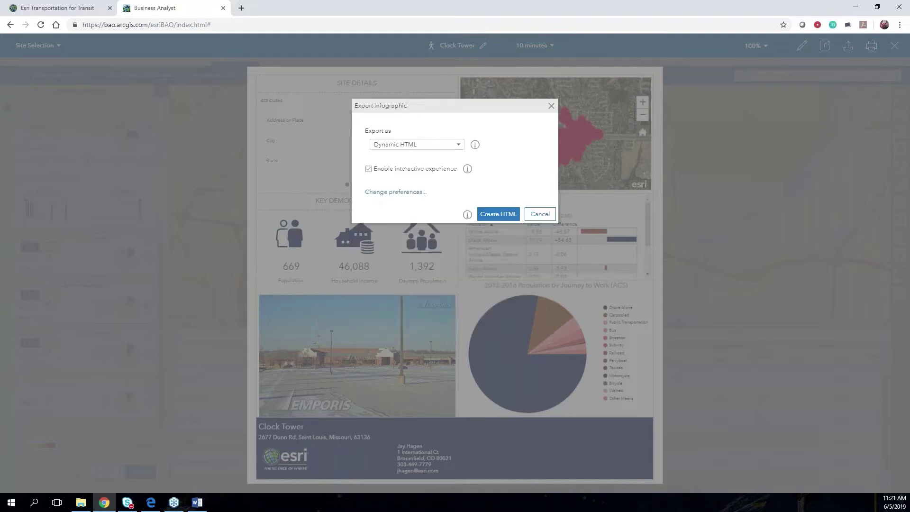
click(505, 216)
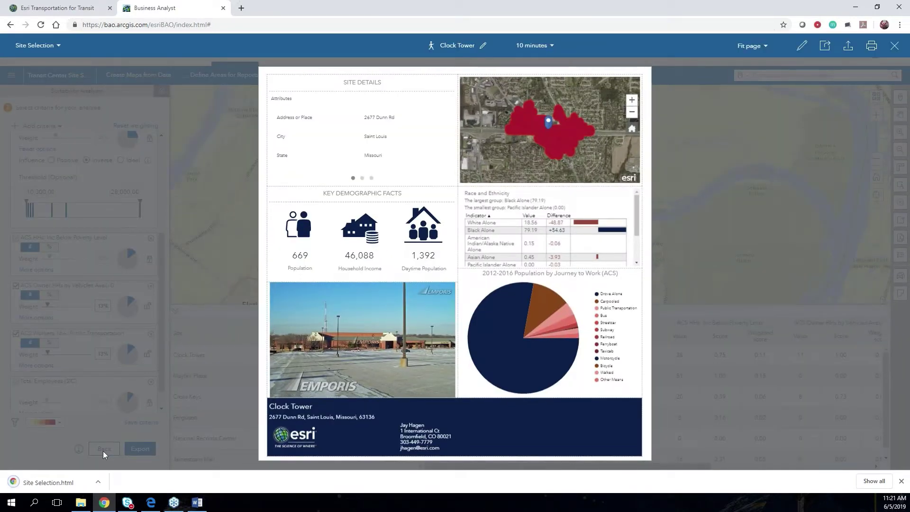
Open the exported Site Selection.html file and view the last page of the site details
click(61, 482)
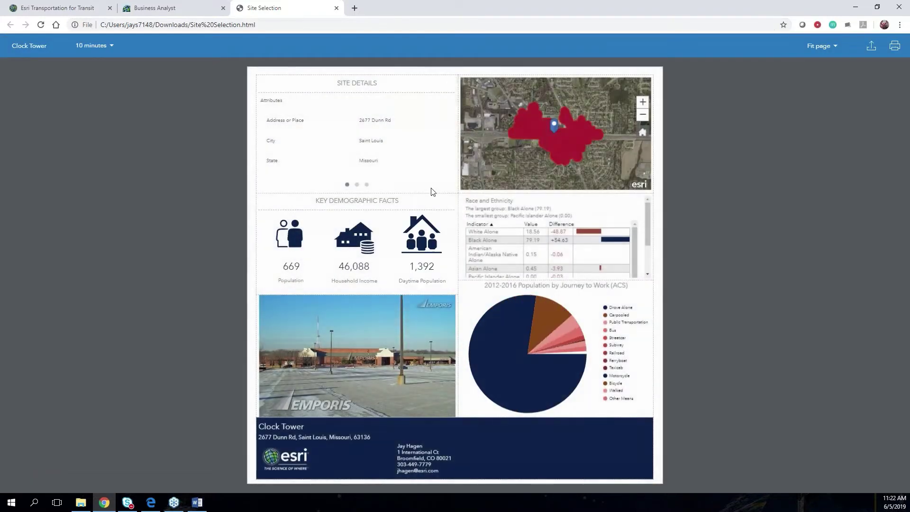
click(366, 184)
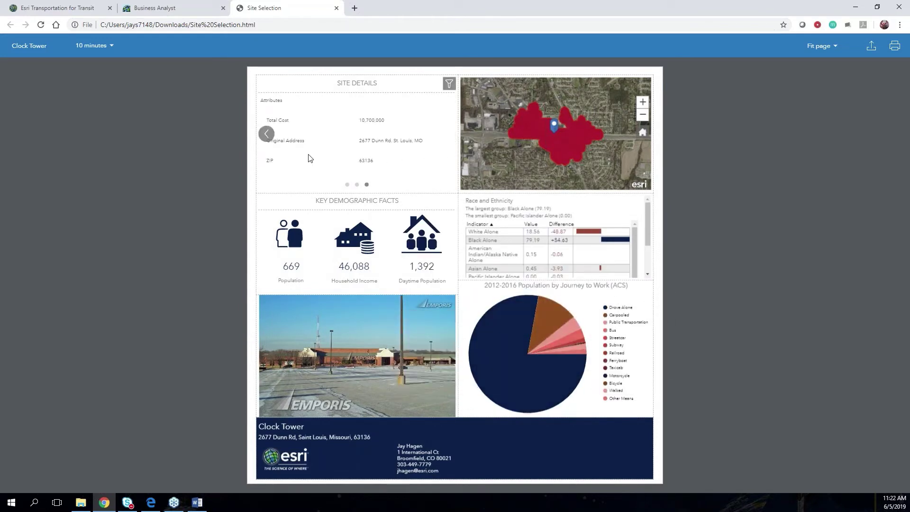
Close the exported HTML page and the Clock Tower infographic to return to the suitability analysis map
click(337, 8)
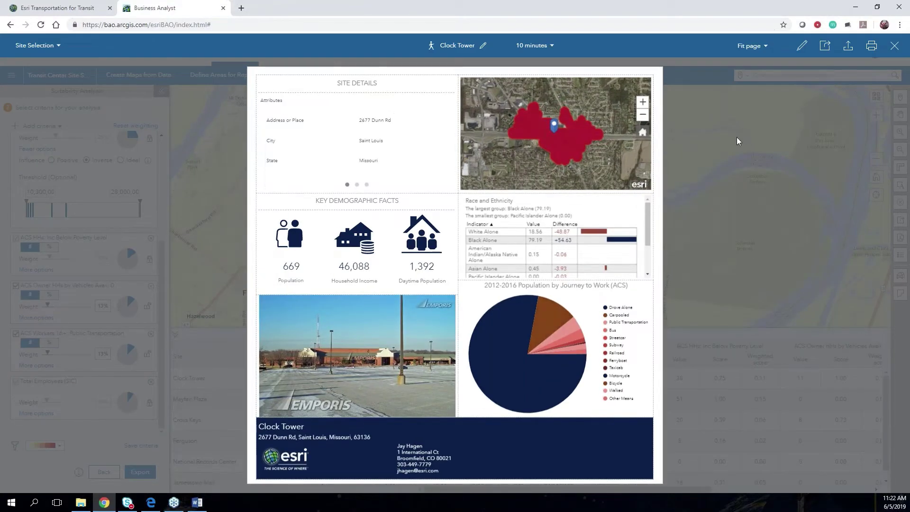
mouse_move(650, 93)
click(895, 46)
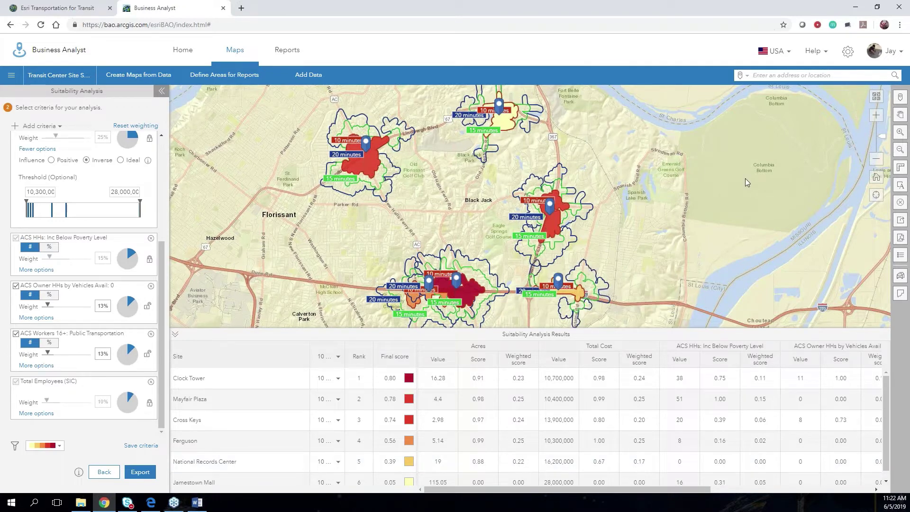
Run the Tapestry Segmentation Area Profile report in PDF format for the Clock Tower site
click(457, 284)
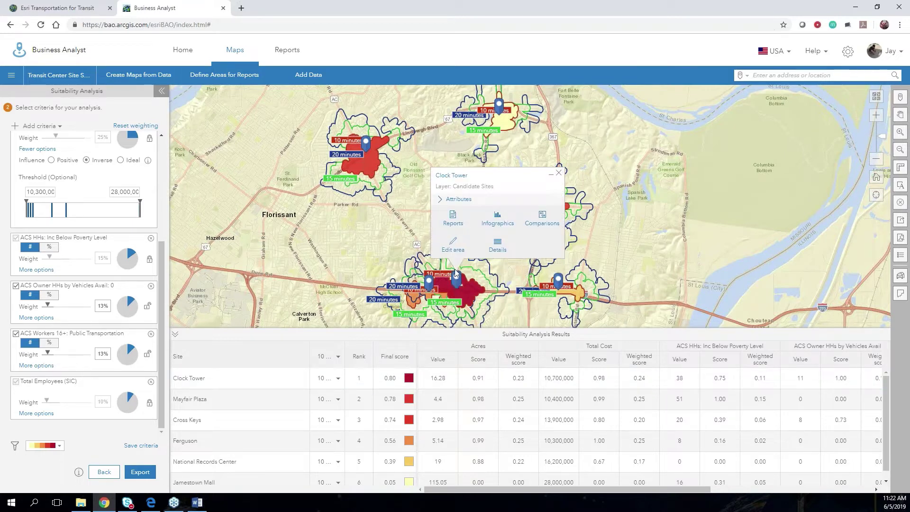
click(454, 221)
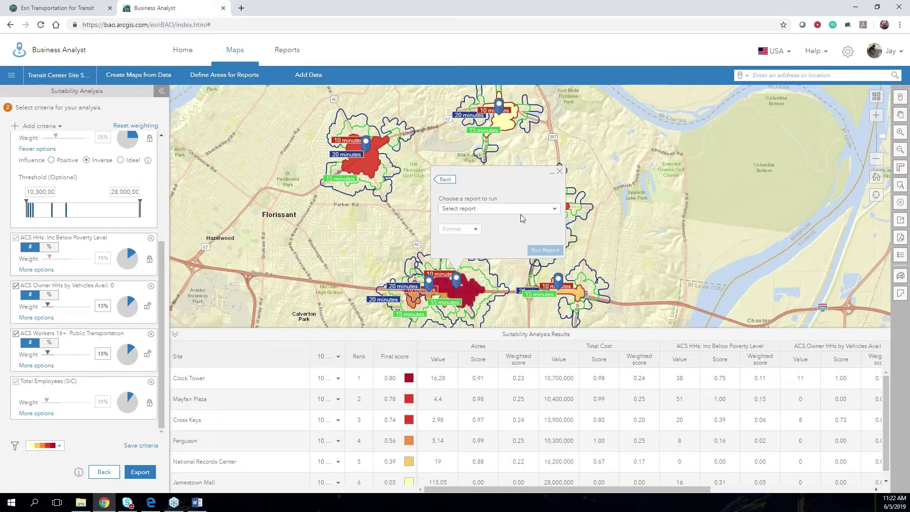
click(554, 211)
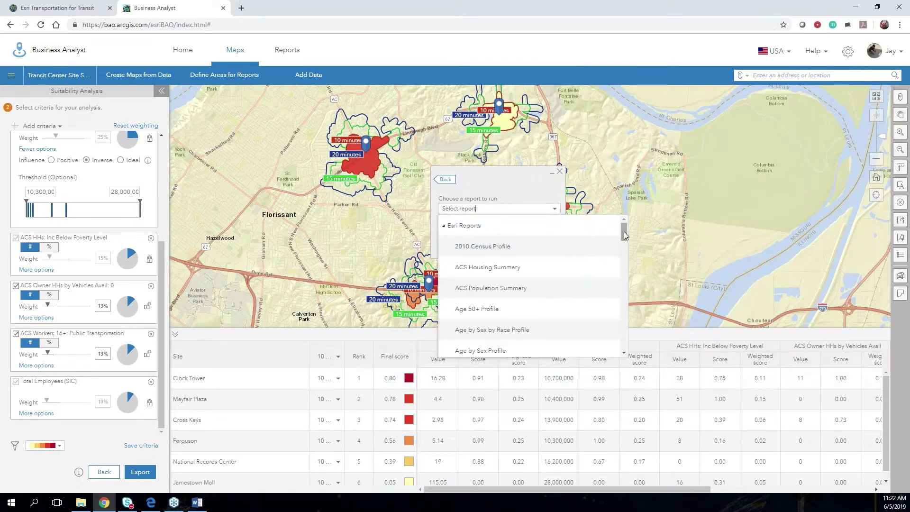
scroll(622, 237, down, 2)
drag(622, 237, 625, 350)
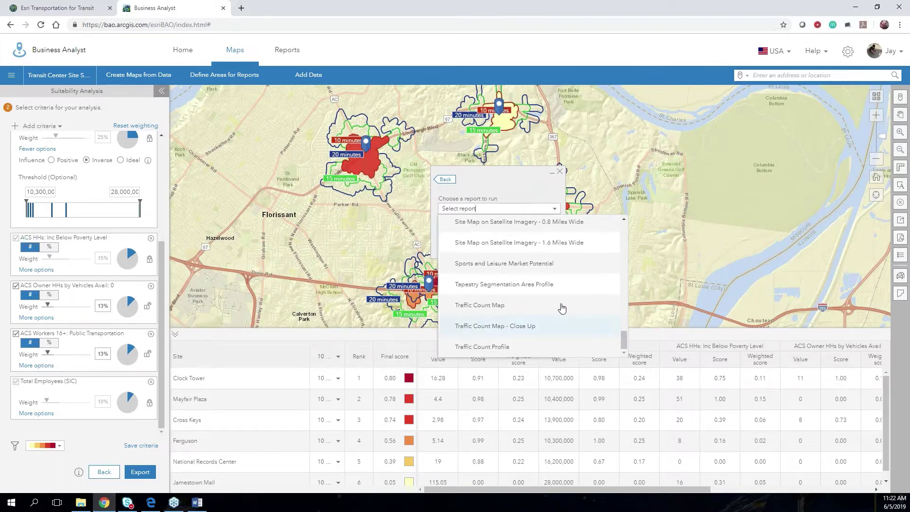
click(501, 287)
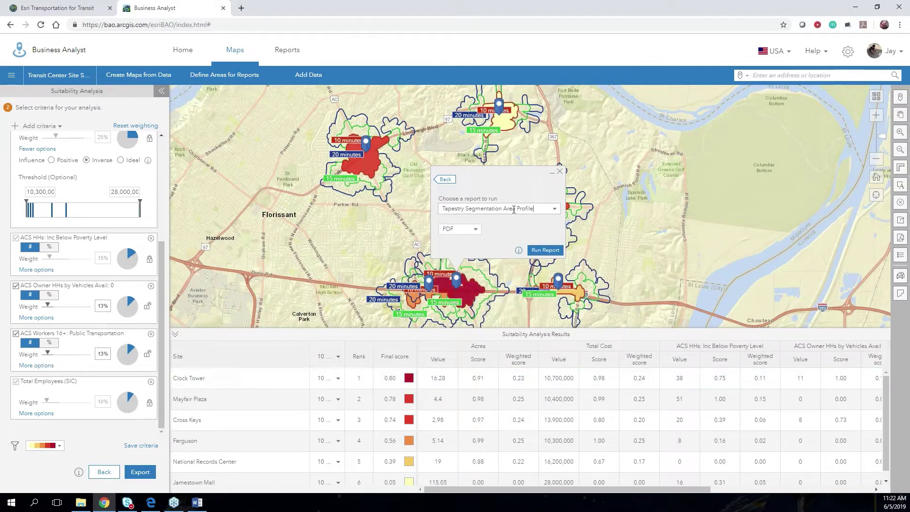
click(546, 251)
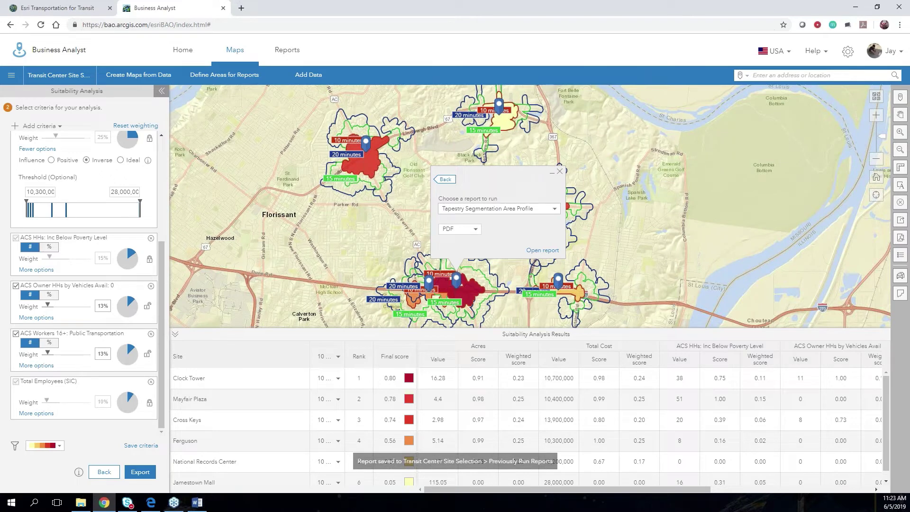
Open the Tapestry Segmentation Area Profile report and examine its top segments, index charts and LifeMode group tables
click(536, 252)
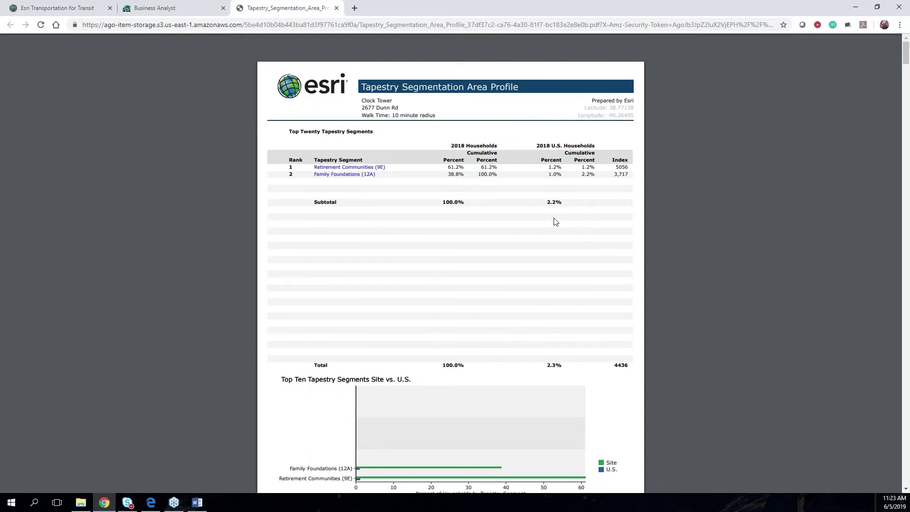
scroll(517, 249, down, 4)
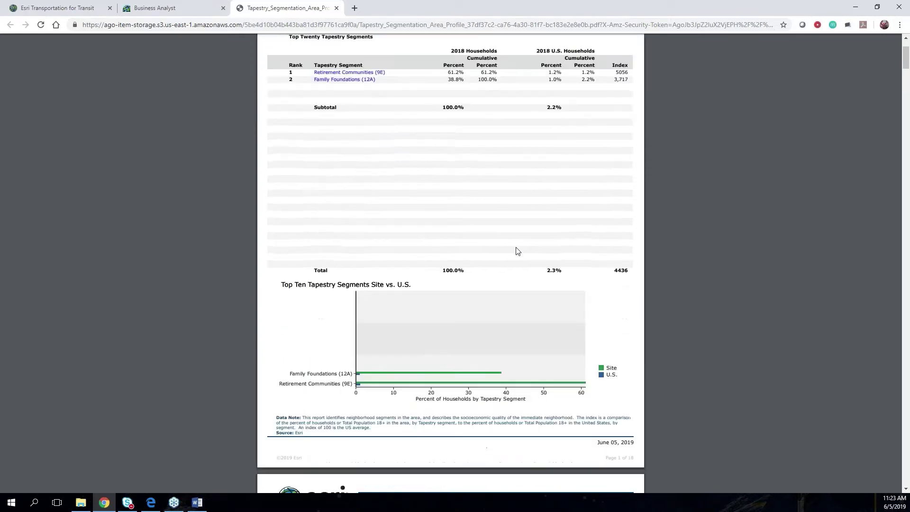
scroll(518, 251, down, 7)
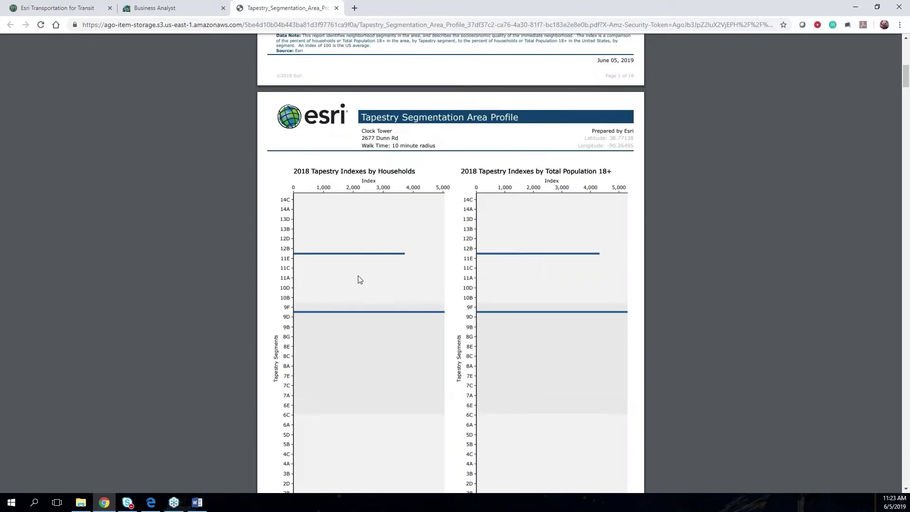
scroll(360, 279, down, 10)
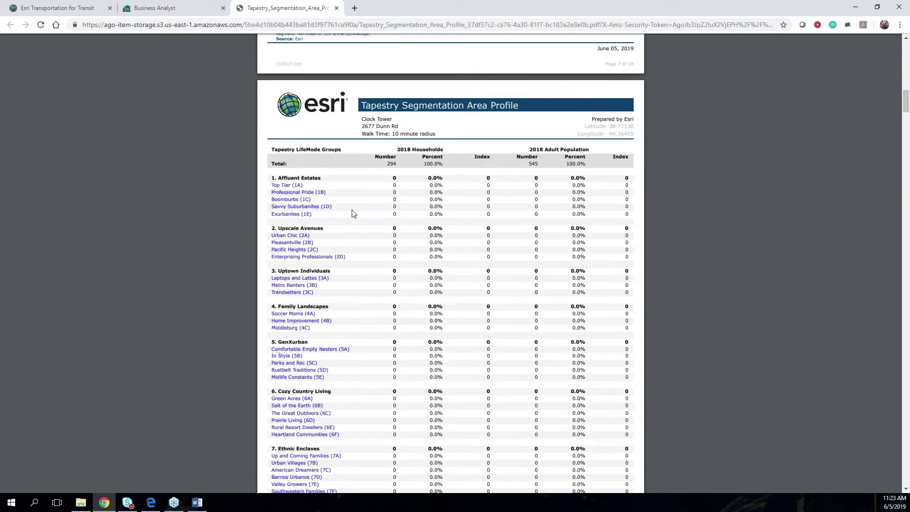
scroll(352, 214, up, 20)
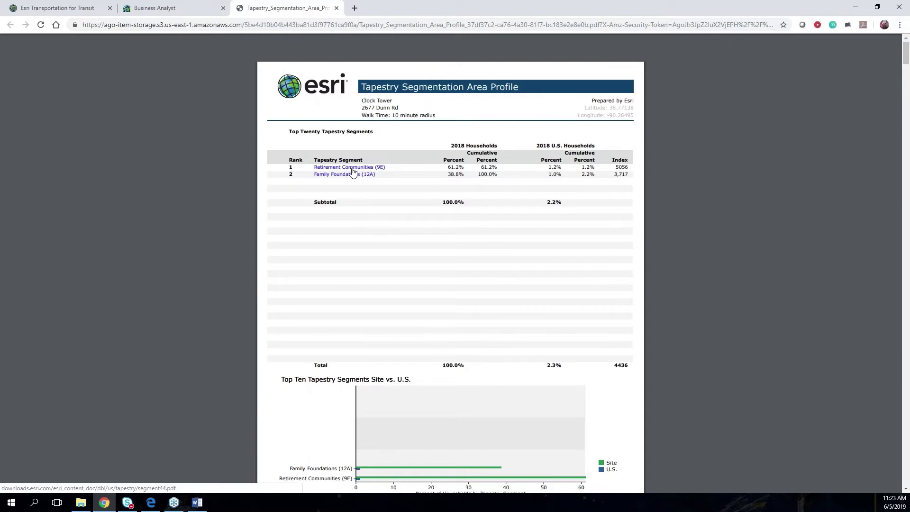
Open the Retirement Communities (9E) segment profile, enlarge it, and read its neighborhood, socioeconomic, income, household budget and occupation sections
click(352, 169)
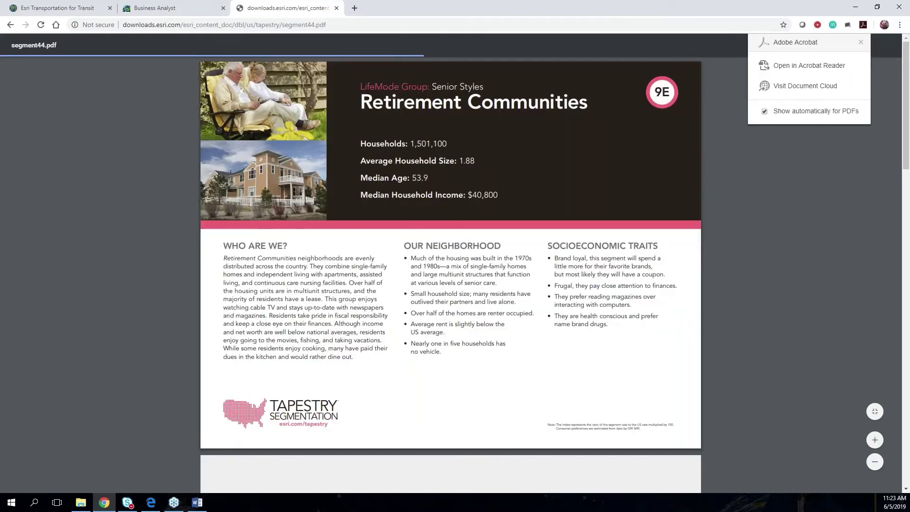
click(876, 441)
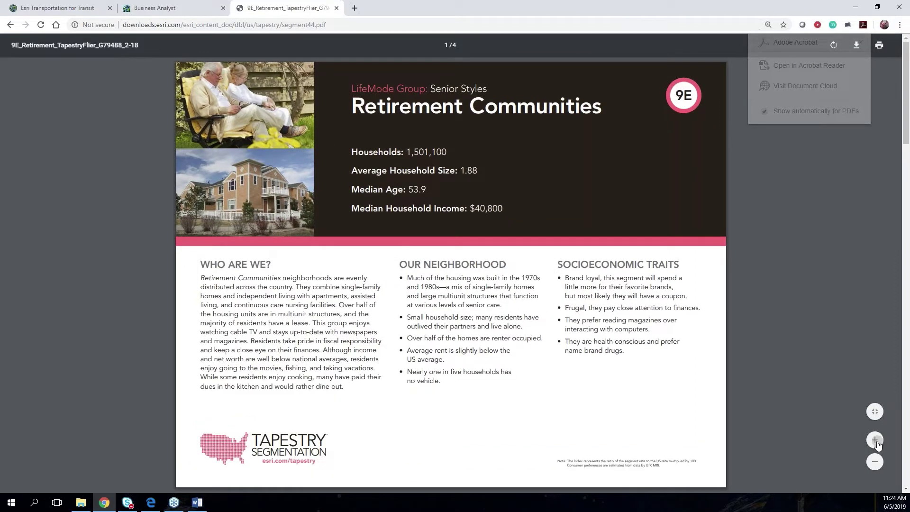
click(876, 441)
scroll(367, 239, down, 4)
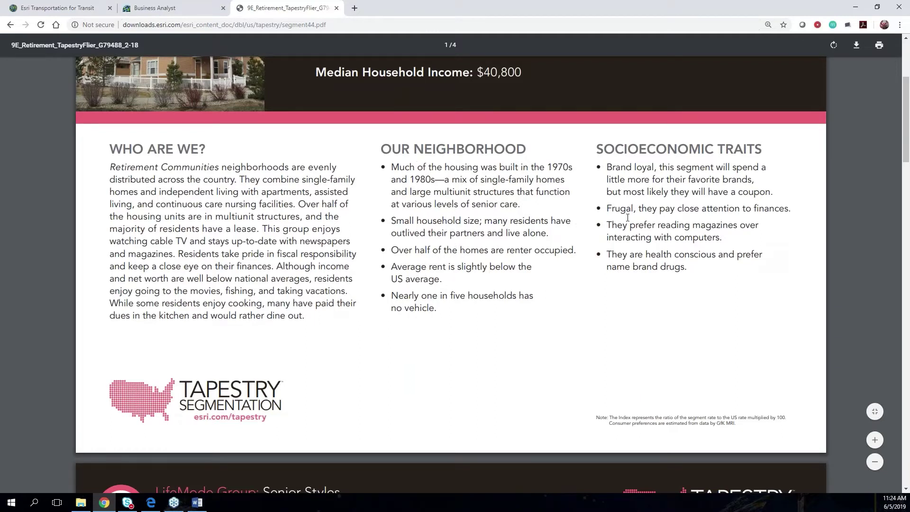
scroll(646, 251, down, 1)
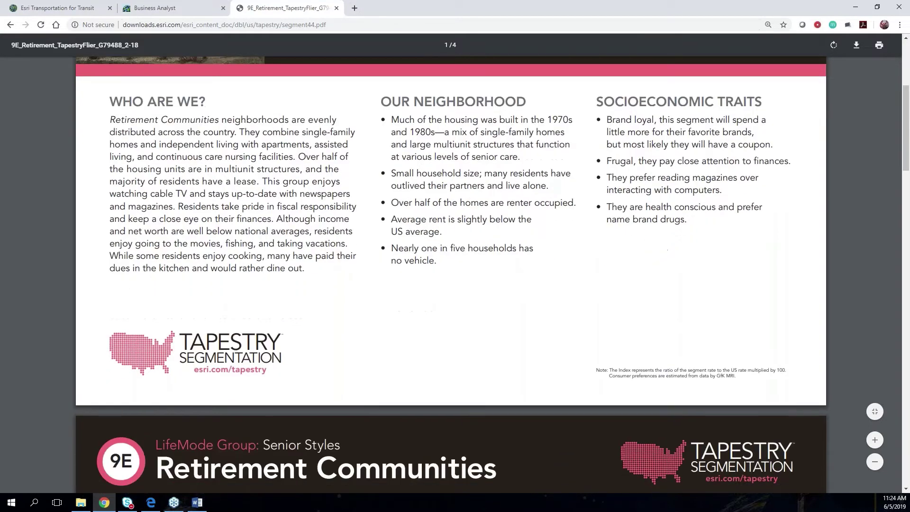
scroll(556, 316, down, 1)
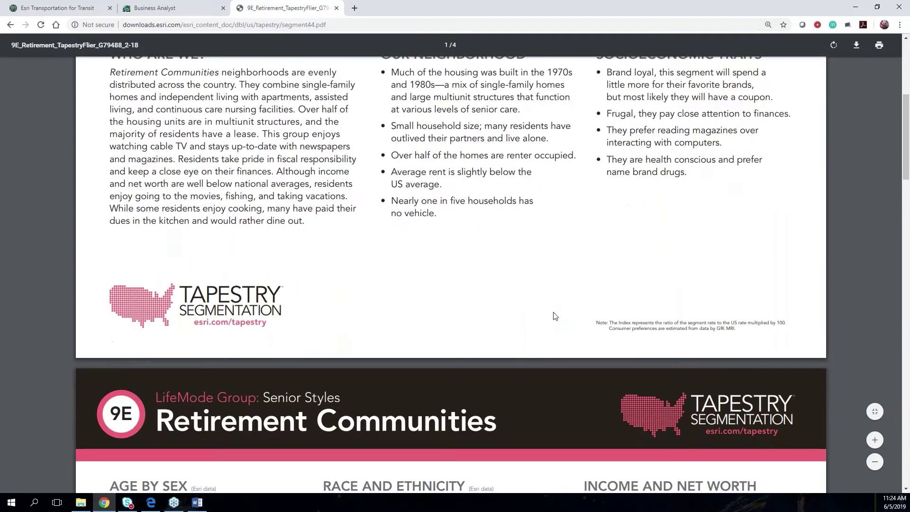
scroll(598, 297, down, 6)
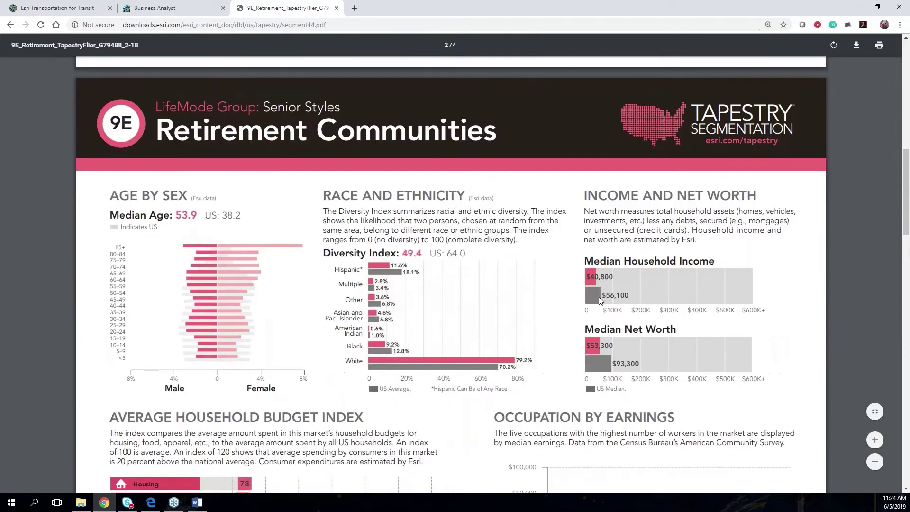
scroll(600, 300, down, 1)
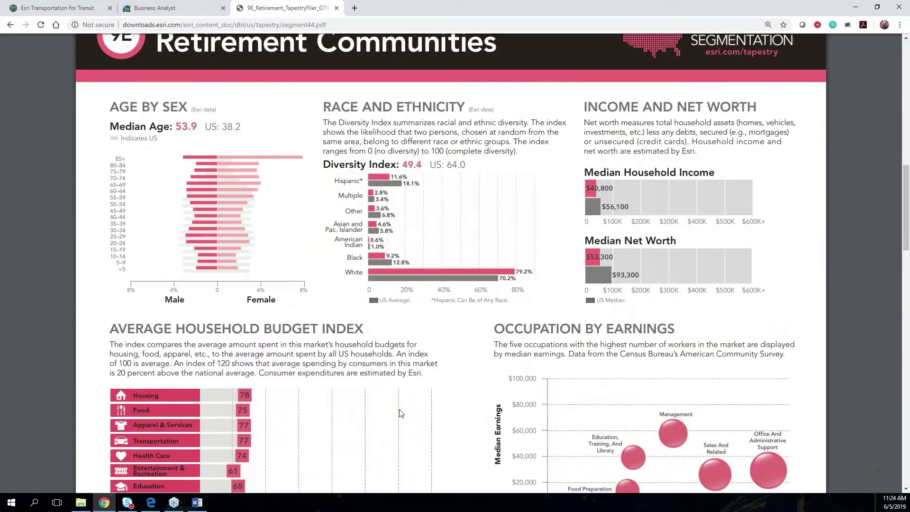
scroll(477, 344, down, 3)
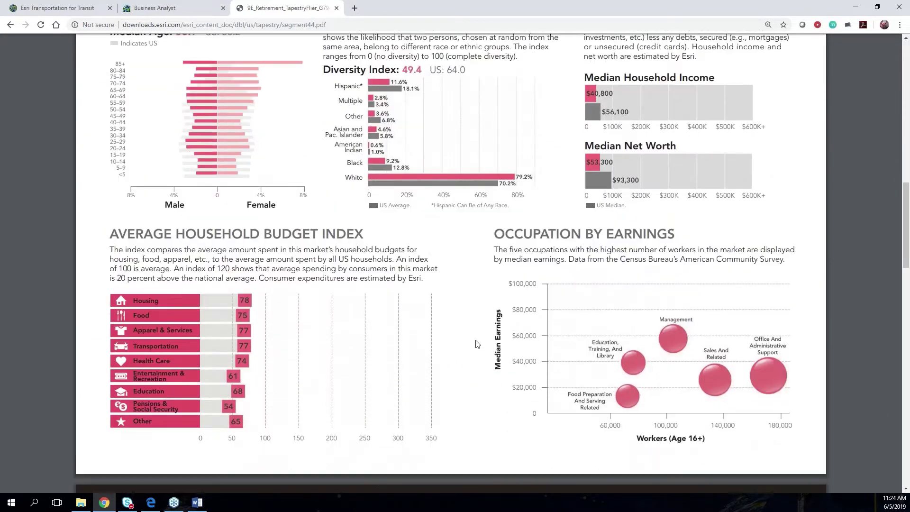
Review the segment's market profile, housing and density map, then close the profile and the Clock Tower report pop-up
scroll(478, 345, down, 9)
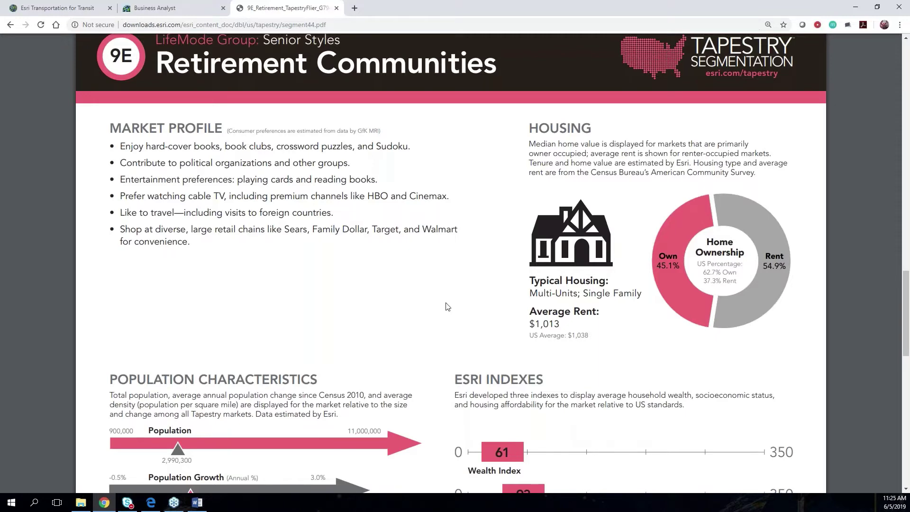
scroll(535, 325, down, 2)
scroll(535, 325, down, 12)
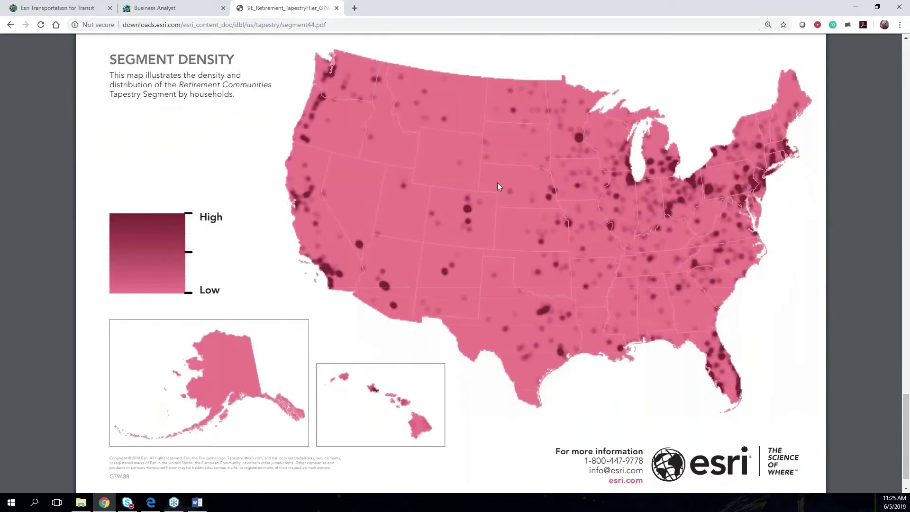
key(Left)
key(Left)
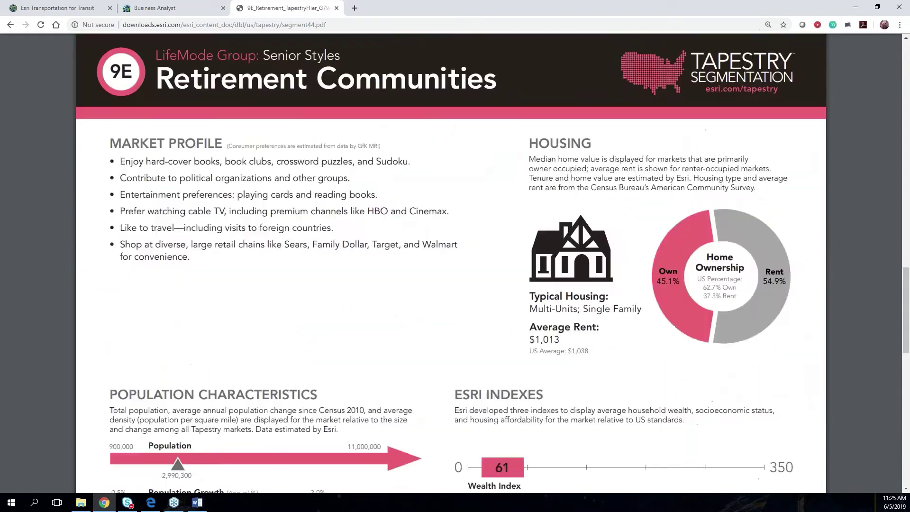
scroll(498, 261, up, 1)
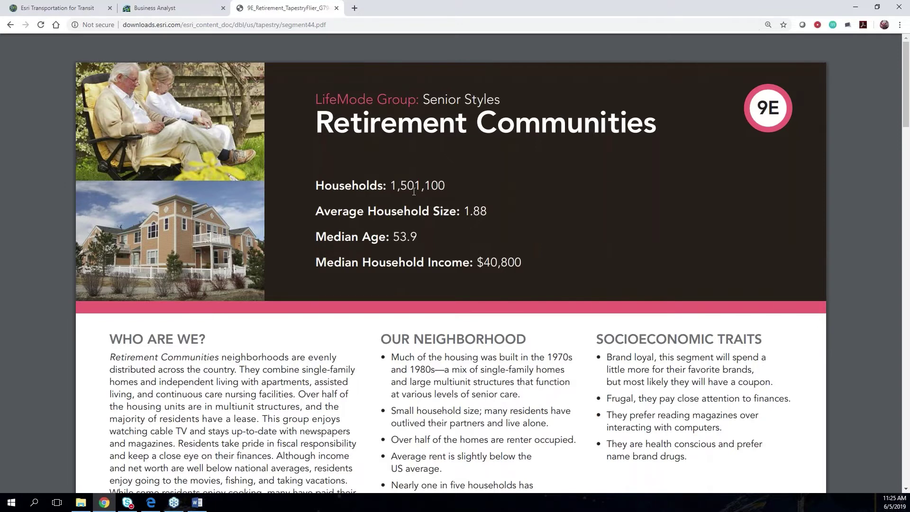
click(337, 9)
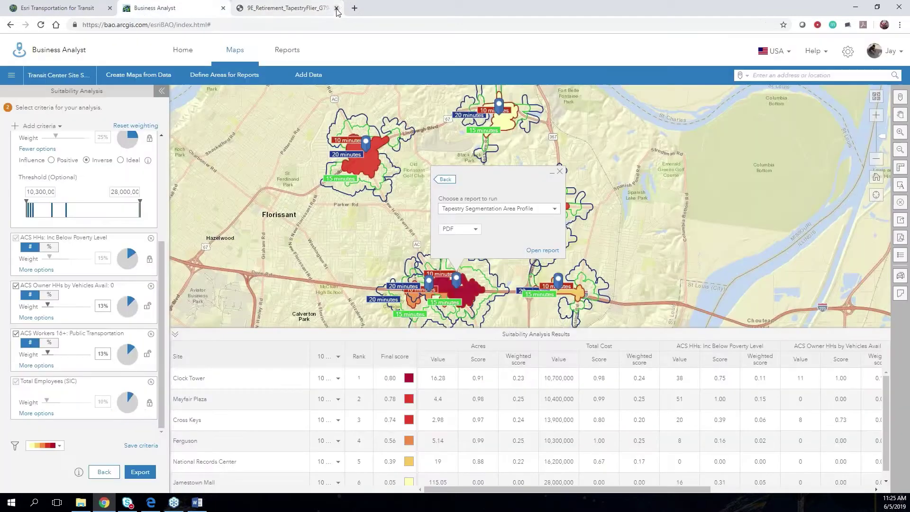
click(560, 171)
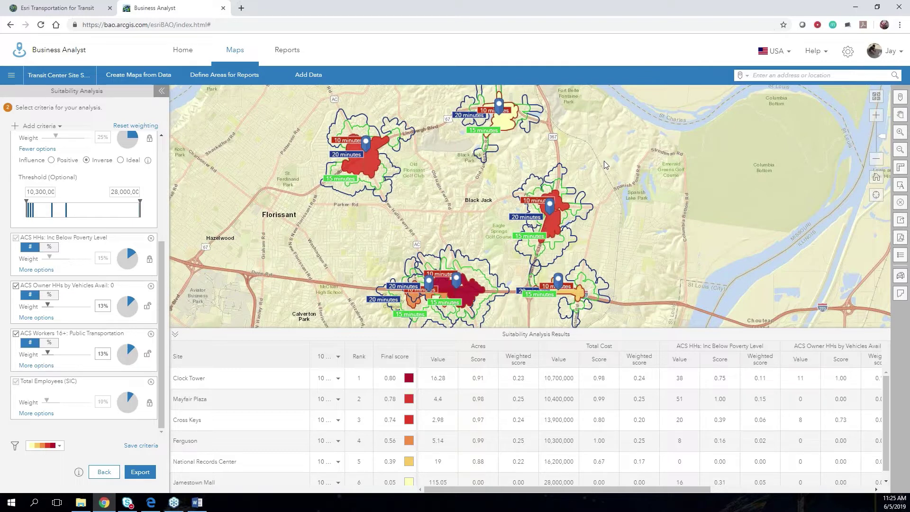
Create a new project named Route Eval
click(13, 79)
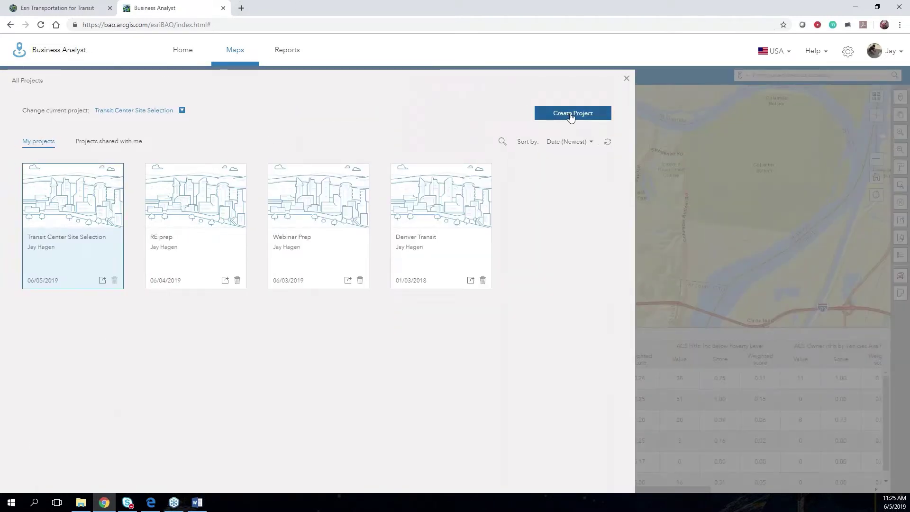
click(571, 114)
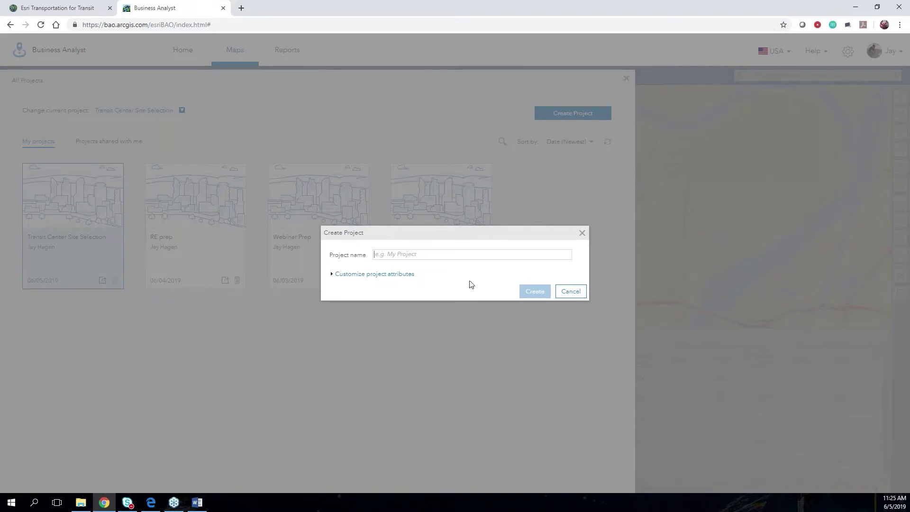
text(Route Eval)
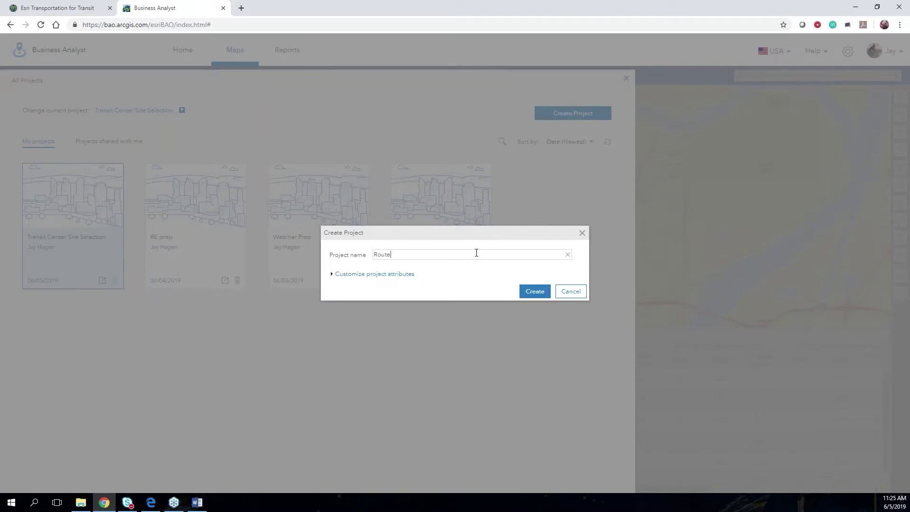
click(538, 293)
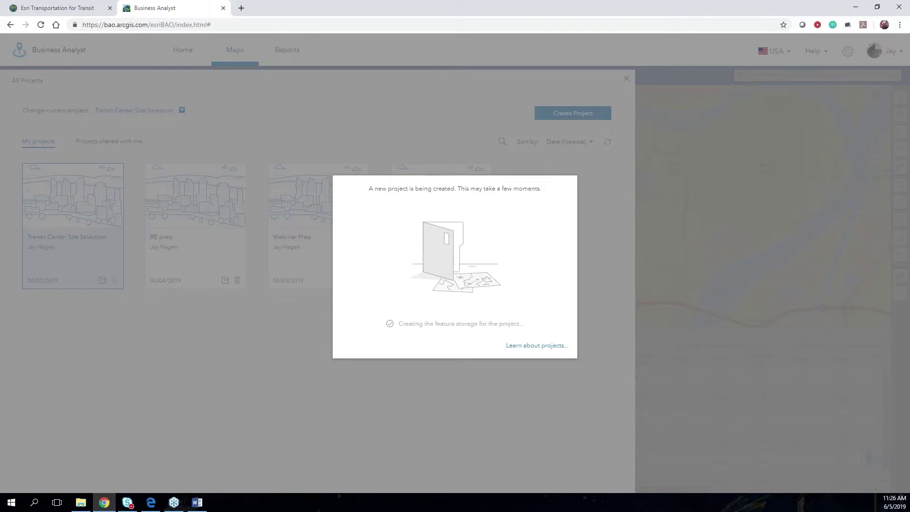
Switch to File Explorer, inspect the shapefile components inside the RouteComparison zip, and return to the Suitability Analysis folder
key(alt+Tab)
click(431, 248)
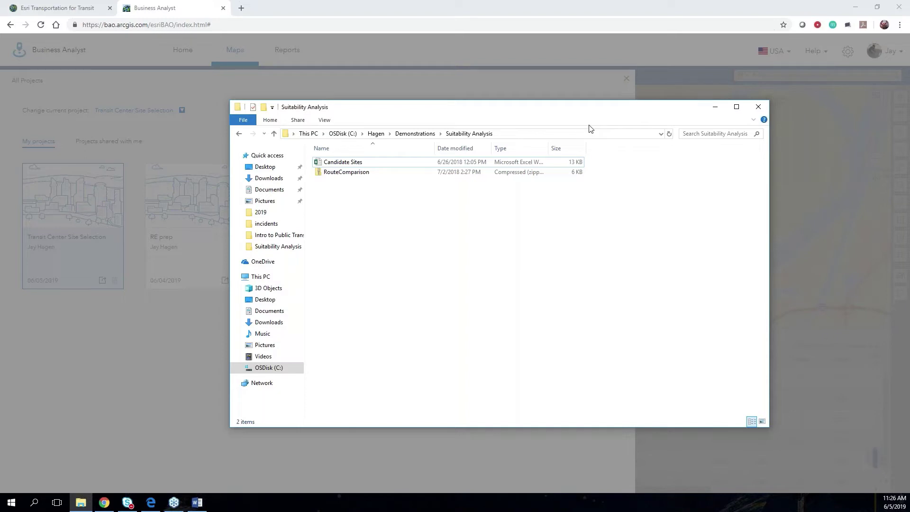
click(364, 178)
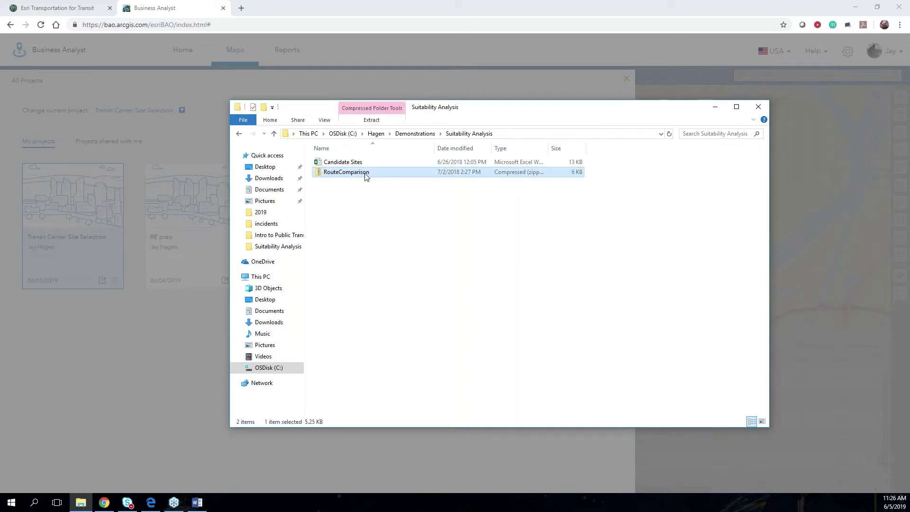
double_click(365, 177)
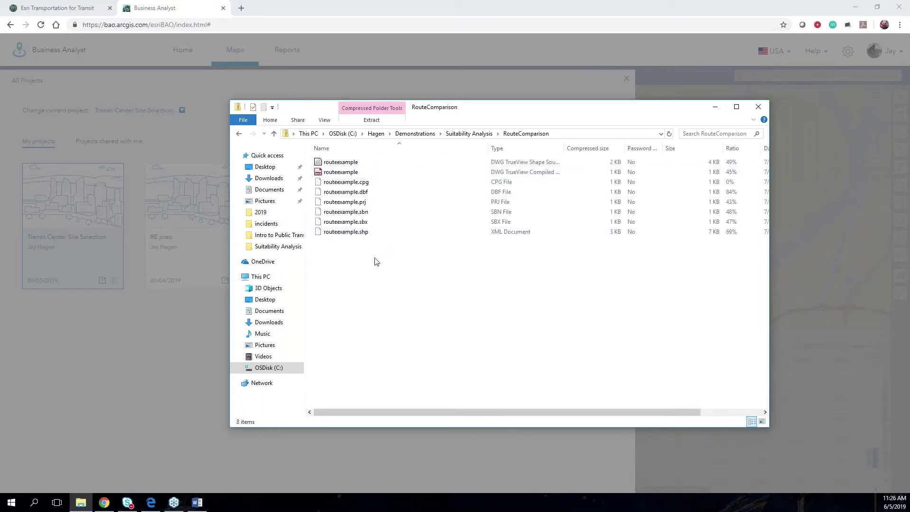
click(239, 134)
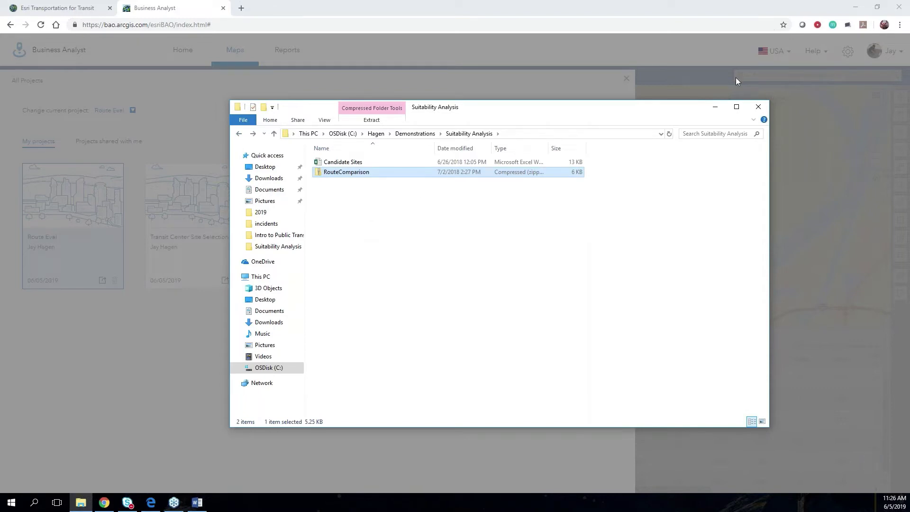
Move File Explorer out of the way and open the Esri Transportation for Transit portal's map viewer in a new browser tab
click(760, 110)
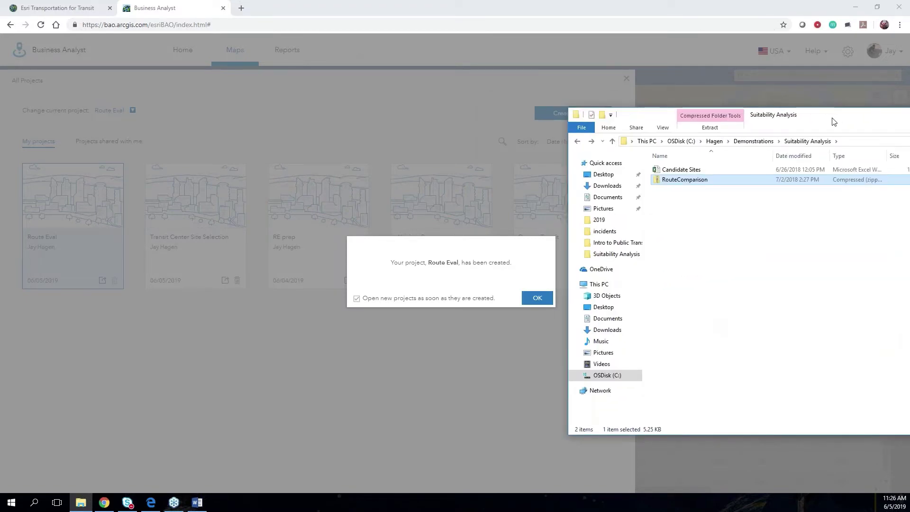
drag(832, 120, 909, 120)
click(58, 7)
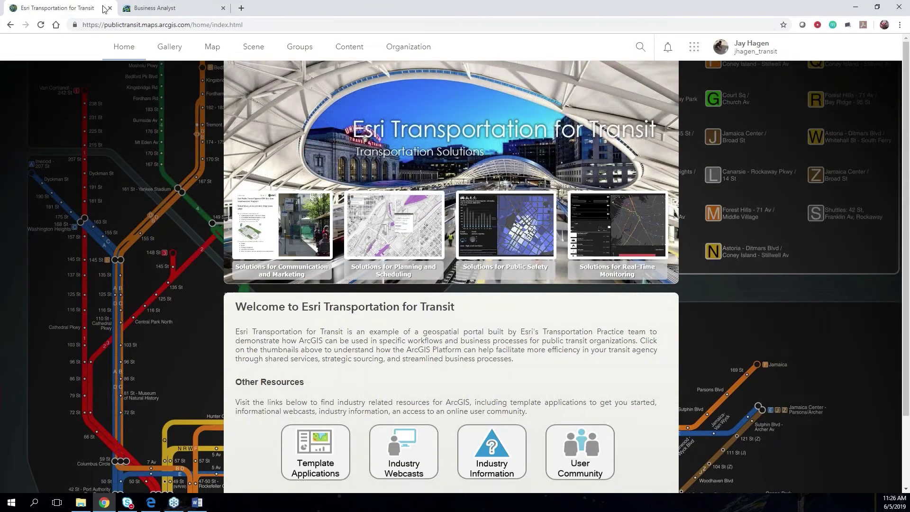
right_click(209, 48)
click(232, 57)
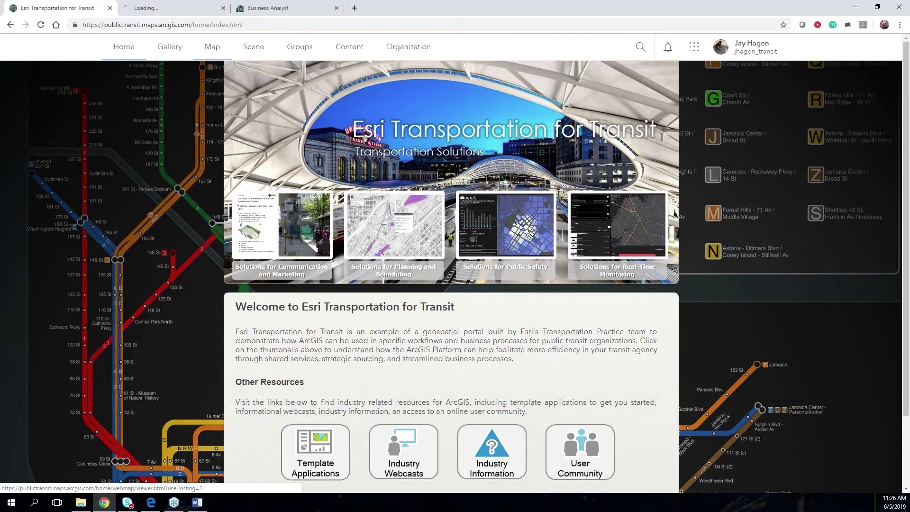
click(172, 9)
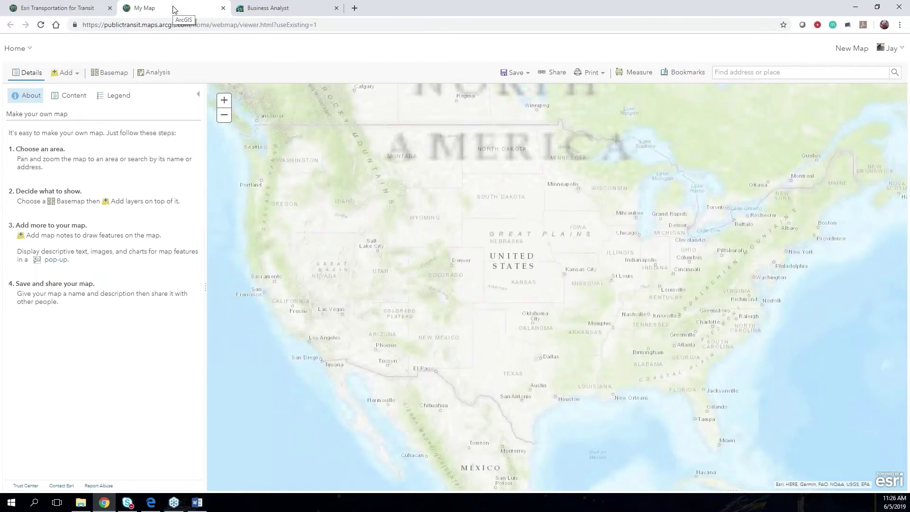
Import RouteComparison.zip from the Suitability Analysis folder as a map layer, with features generalized for web display
click(67, 72)
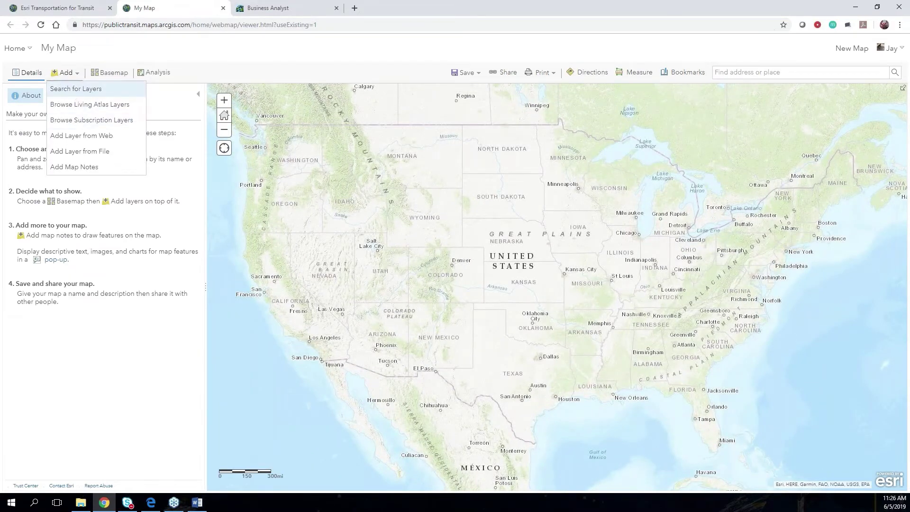
click(94, 156)
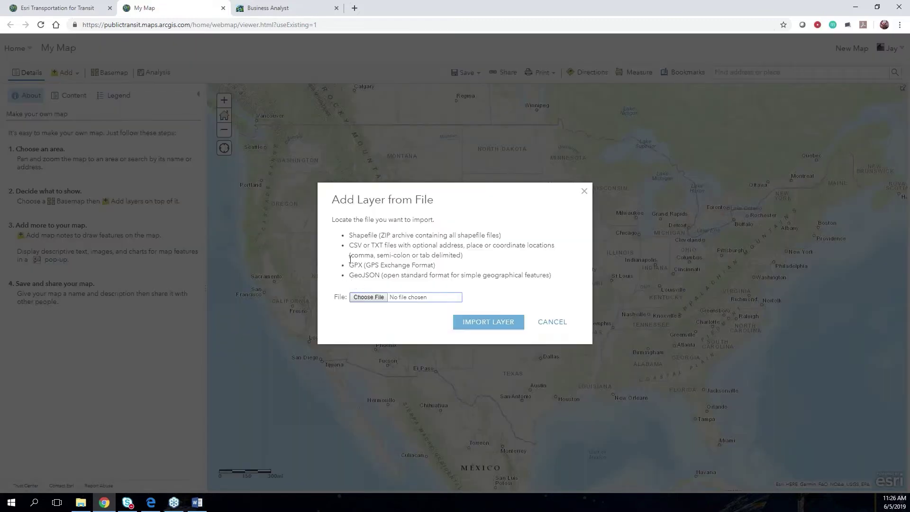
click(376, 298)
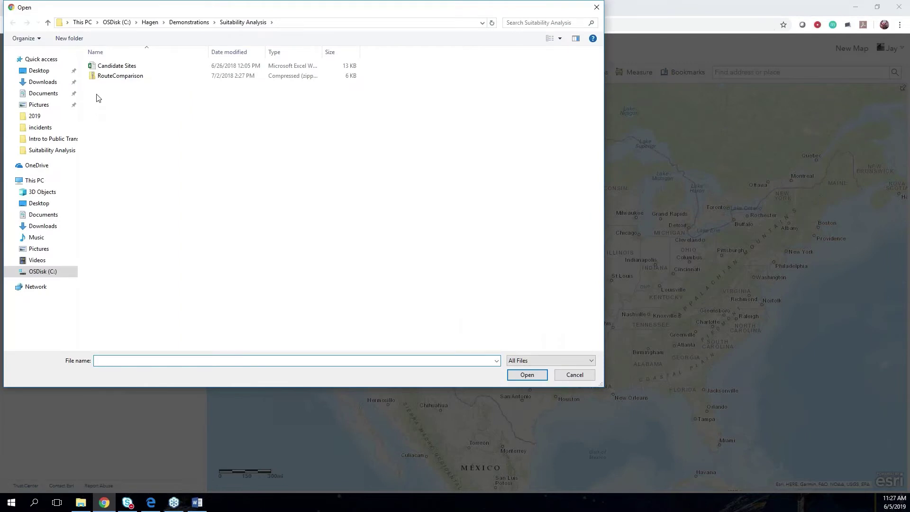
click(105, 76)
click(529, 375)
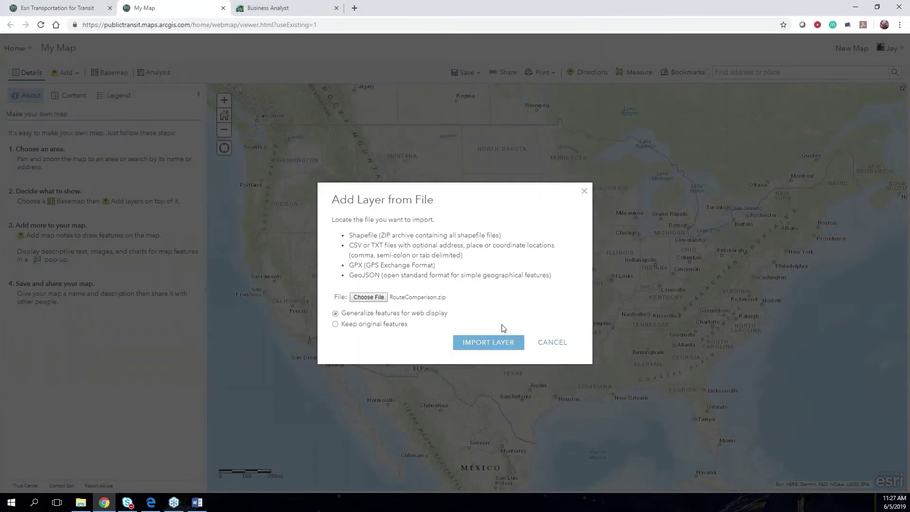
click(502, 339)
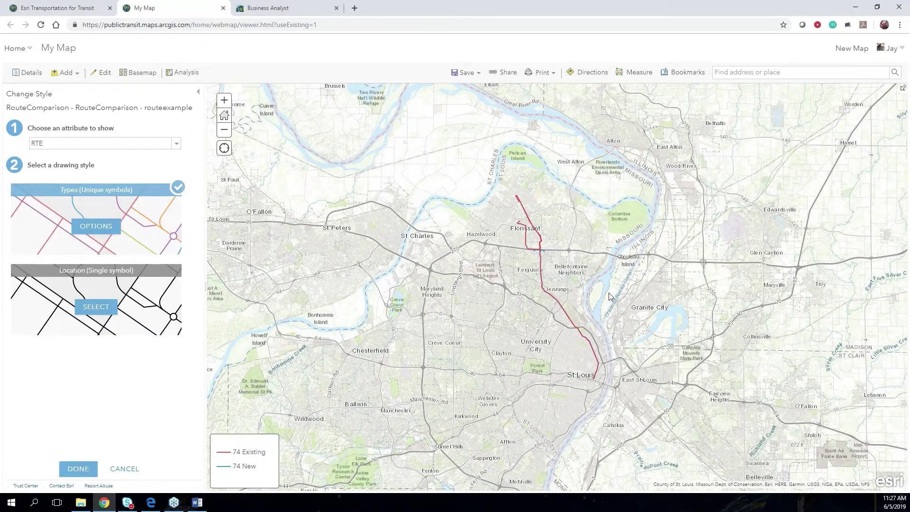
Style the RouteComparison layer by RTE with unique symbols, setting the 74 New route's line width to 6 px
click(95, 226)
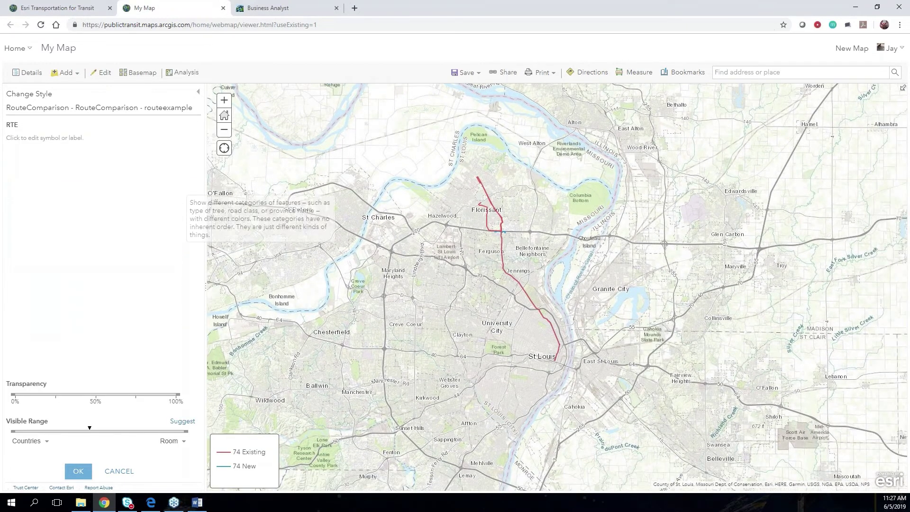
click(21, 174)
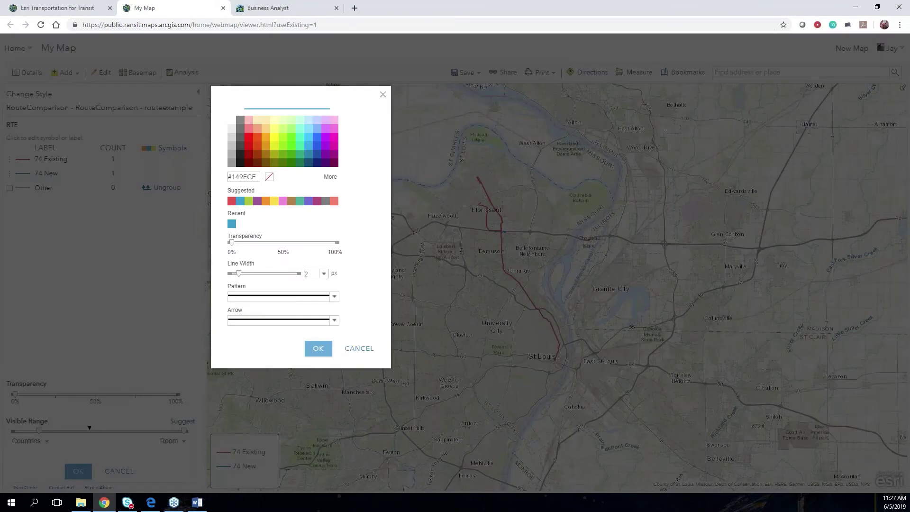
click(324, 274)
click(316, 373)
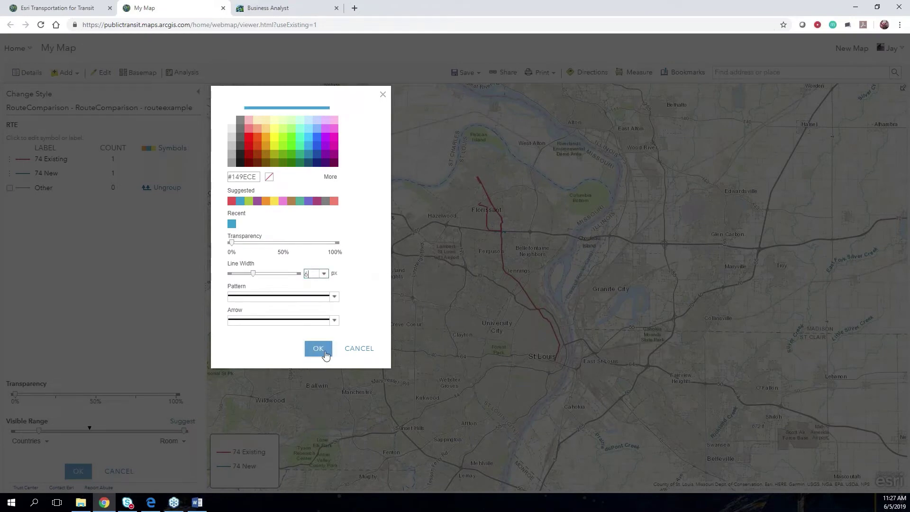
click(325, 354)
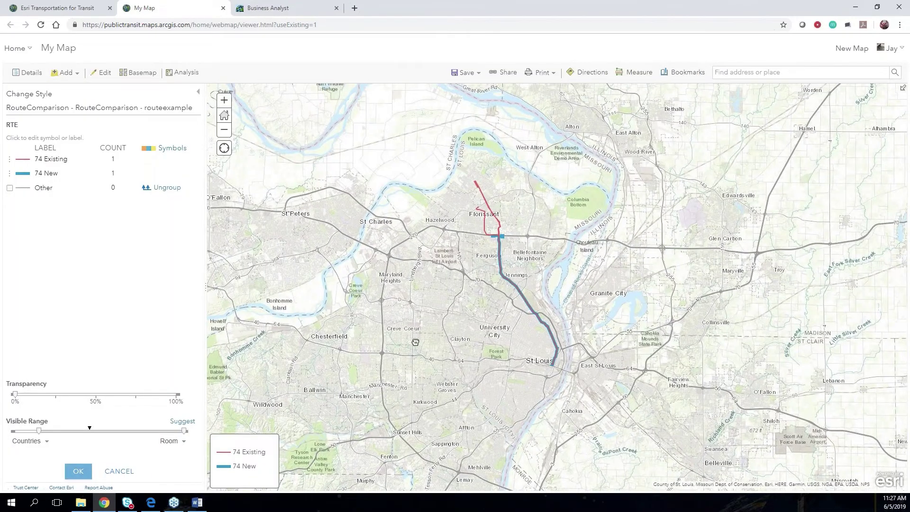
drag(416, 342, 452, 382)
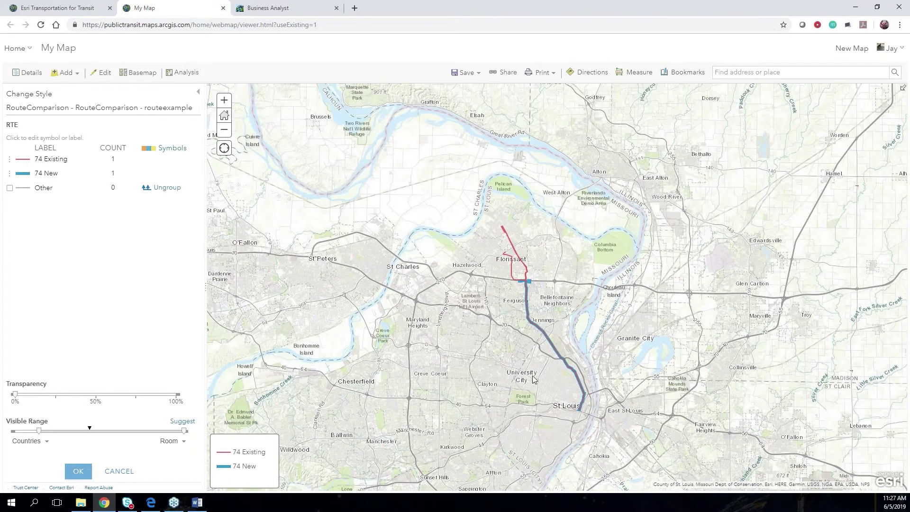
scroll(525, 362, up, 1)
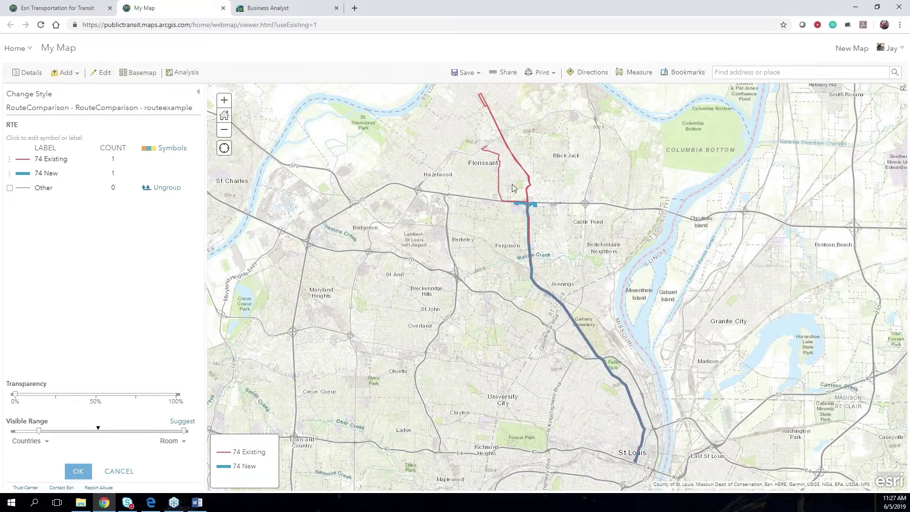
click(79, 472)
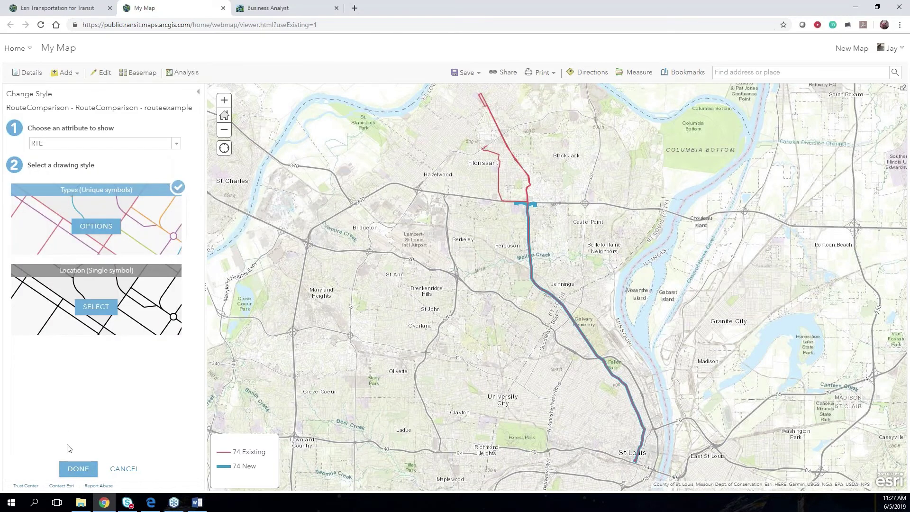
click(78, 470)
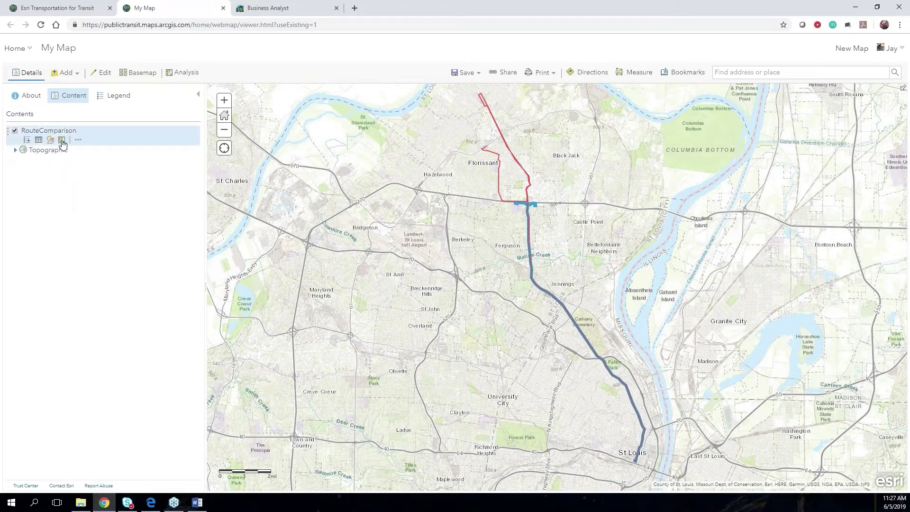
Create 0.75-mile buffers around the RouteComparison routes, using overlapping buffers on both sides with round ends
click(62, 141)
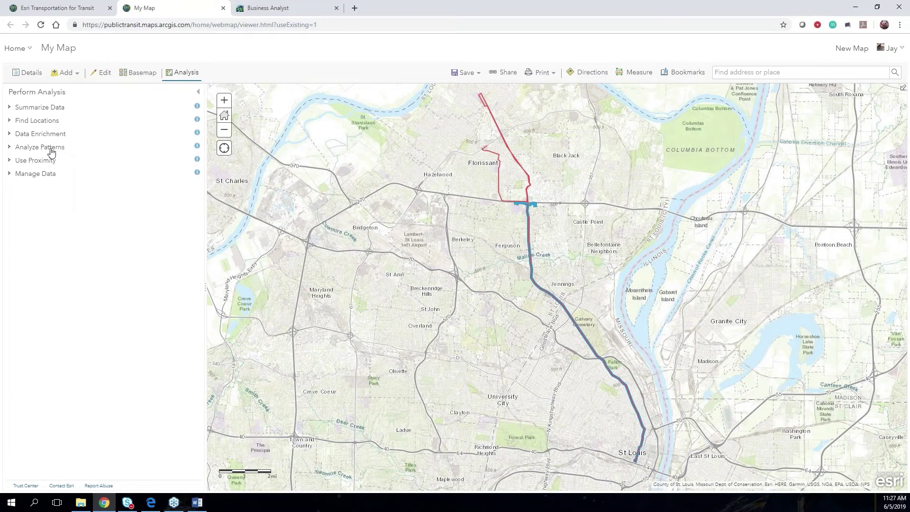
click(41, 162)
click(90, 183)
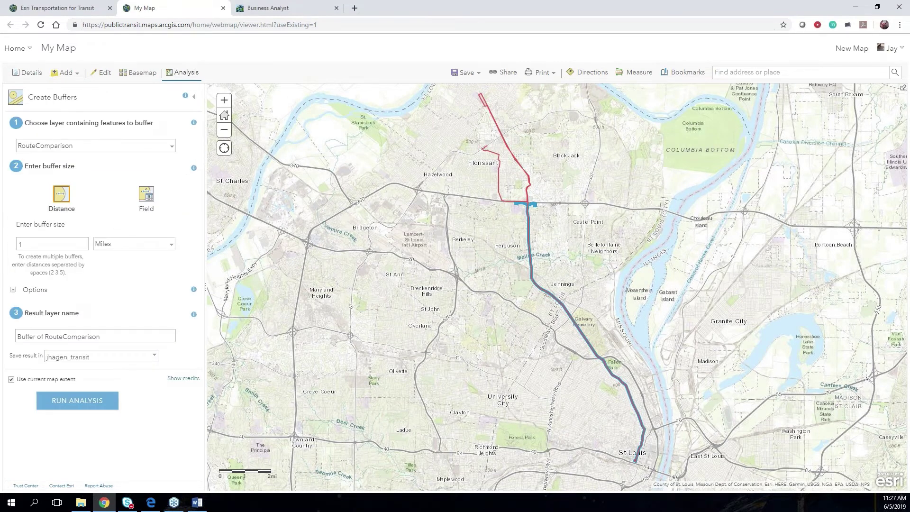
double_click(36, 245)
key(BackSpace)
text(.75)
click(12, 290)
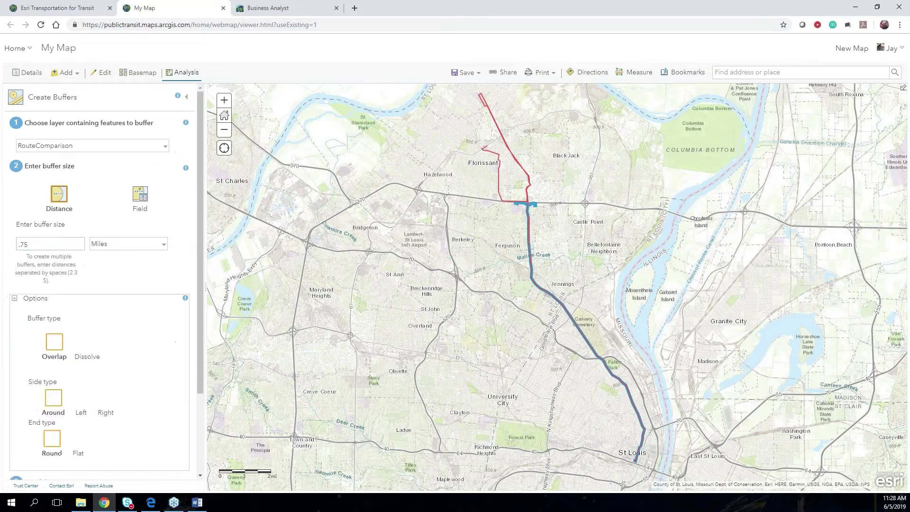
scroll(122, 366, down, 2)
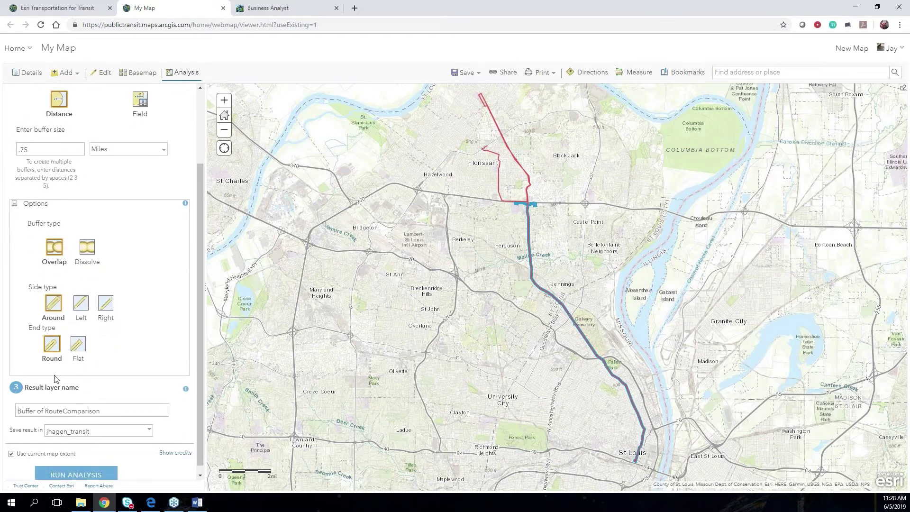
scroll(112, 367, down, 1)
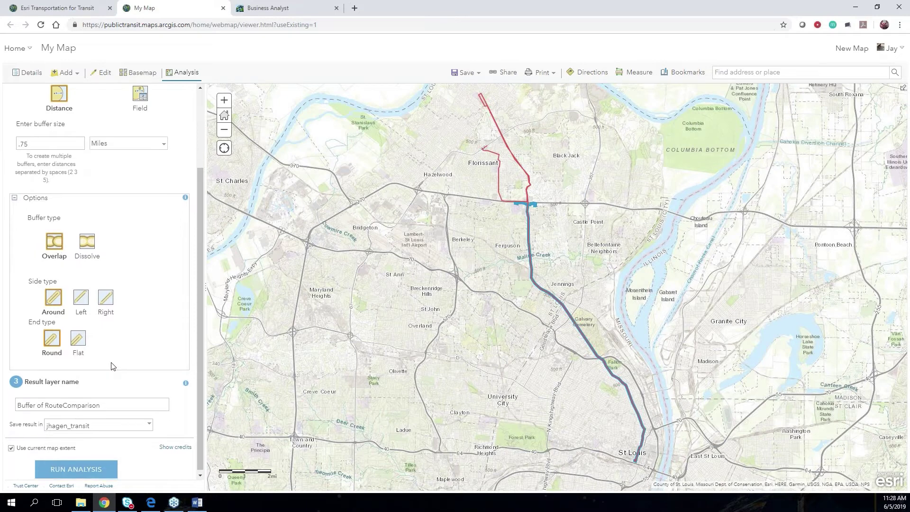
click(73, 467)
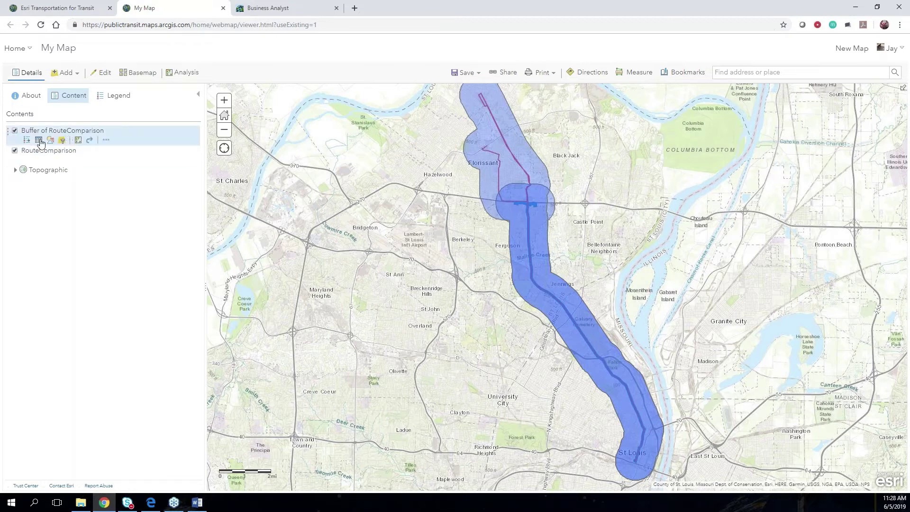
Style the Buffer of RouteComparison layer by the RTE attribute with unique symbols, and inspect the pop-up where the buffers differ
click(51, 140)
click(179, 146)
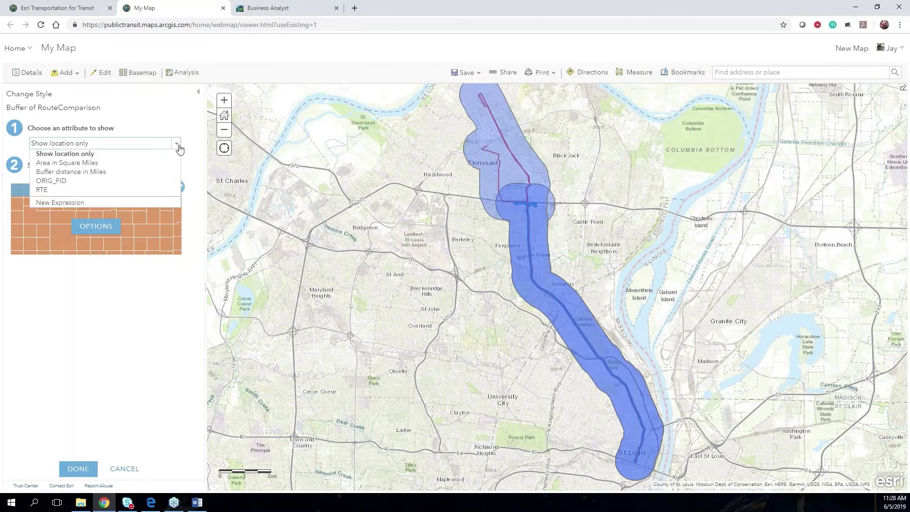
click(105, 190)
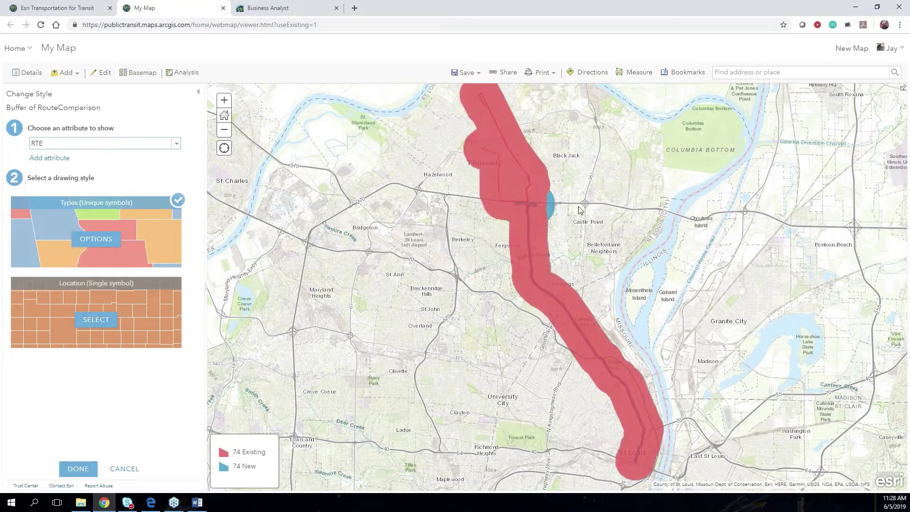
click(548, 210)
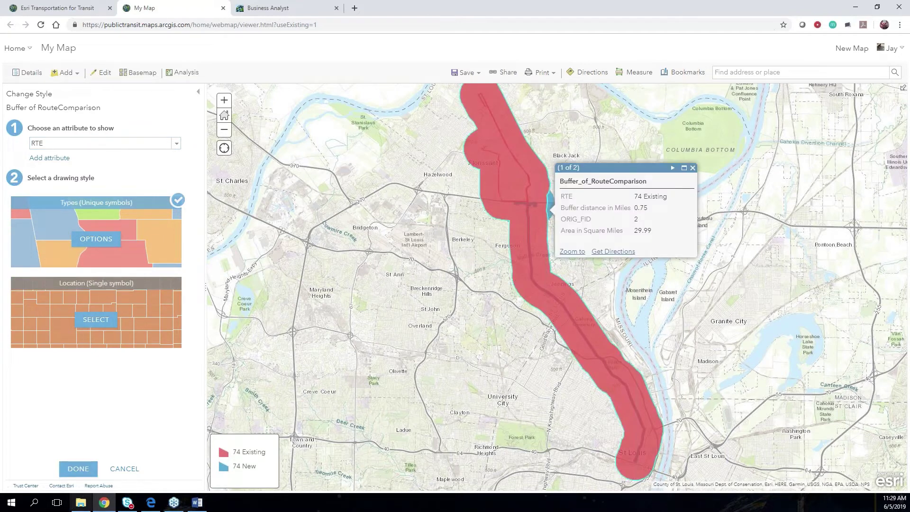
click(78, 469)
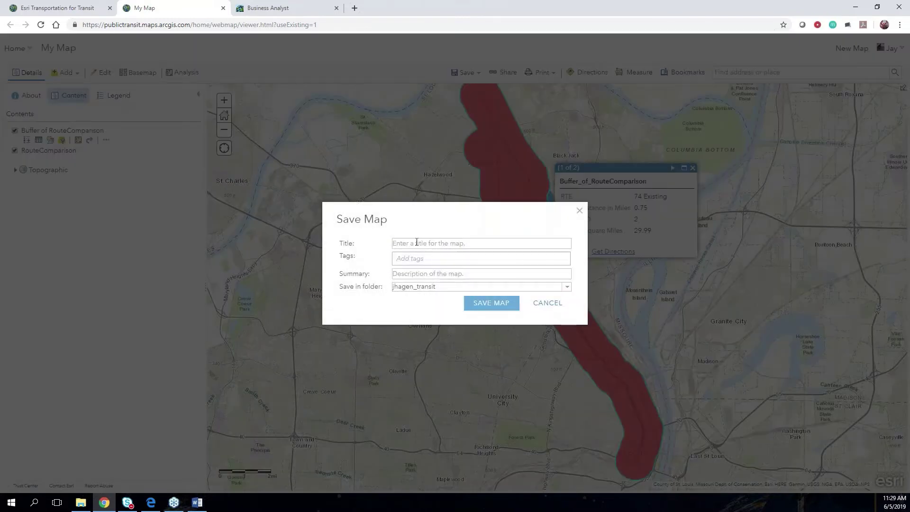
Save the map with the title Route Evaluation and the tag comparison
click(418, 243)
text(R)
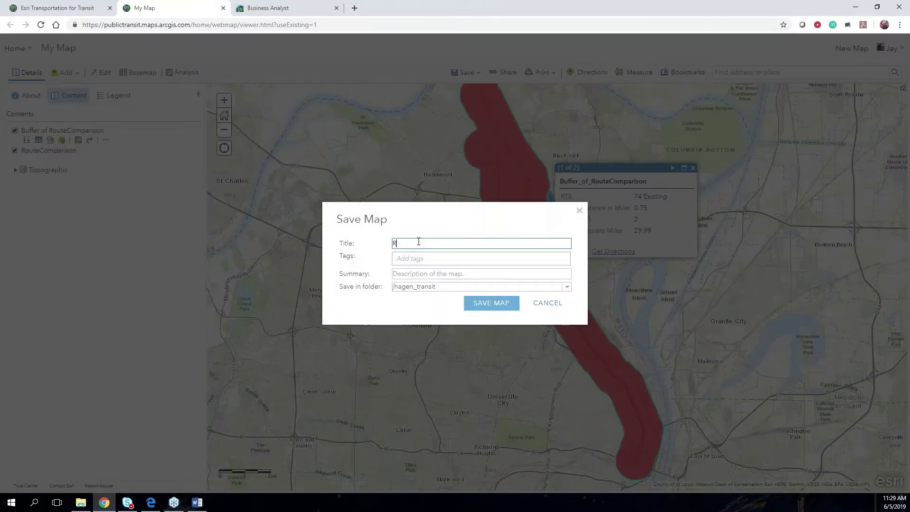
text(oute Evaluation)
key(Tab)
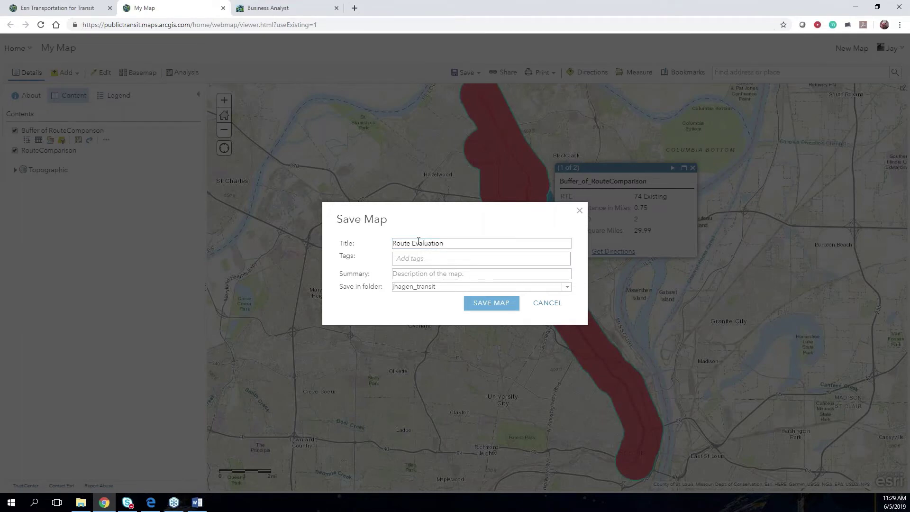
text(comp)
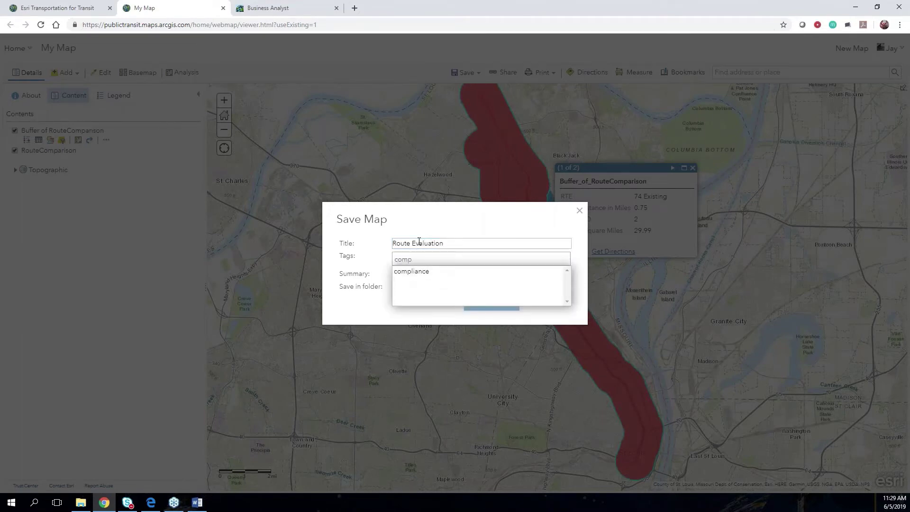
text(arison)
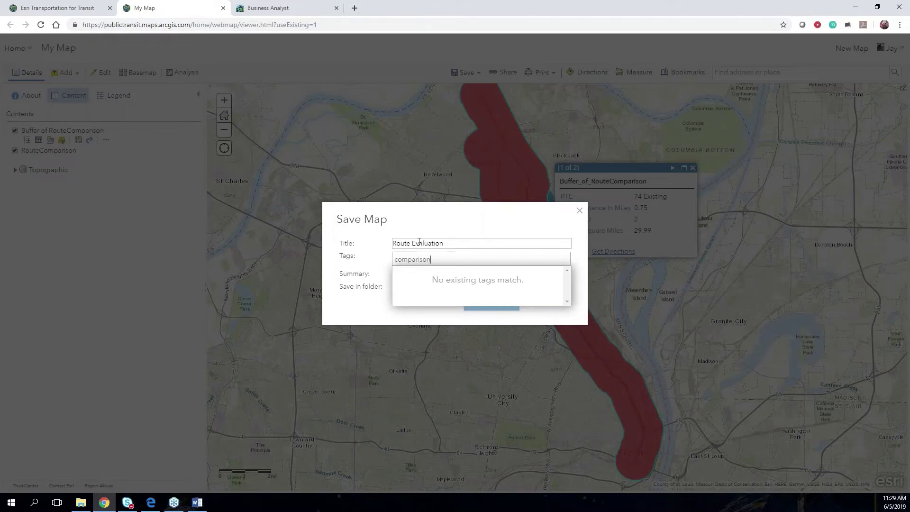
key(Return)
click(489, 307)
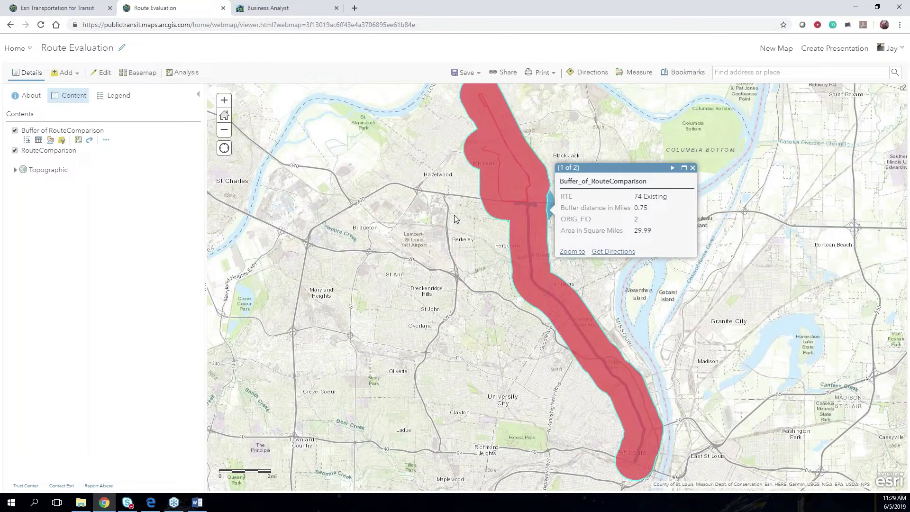
Switch to Business Analyst, acknowledge the new Route Eval project, and clear all existing sites and the suitability analysis from the map
click(292, 7)
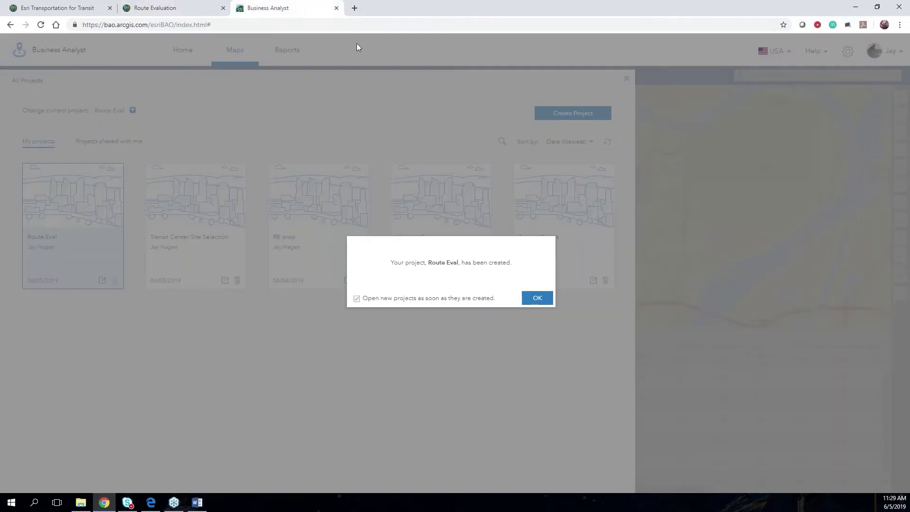
click(543, 299)
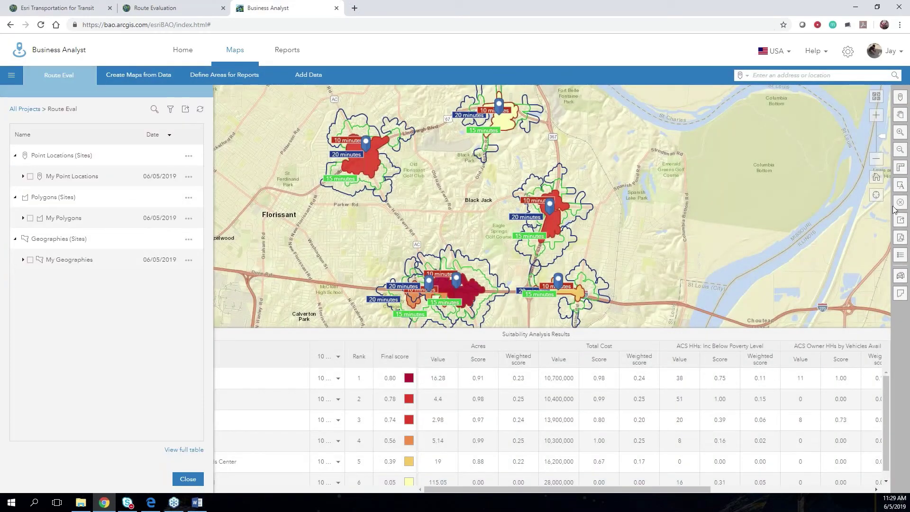
click(901, 204)
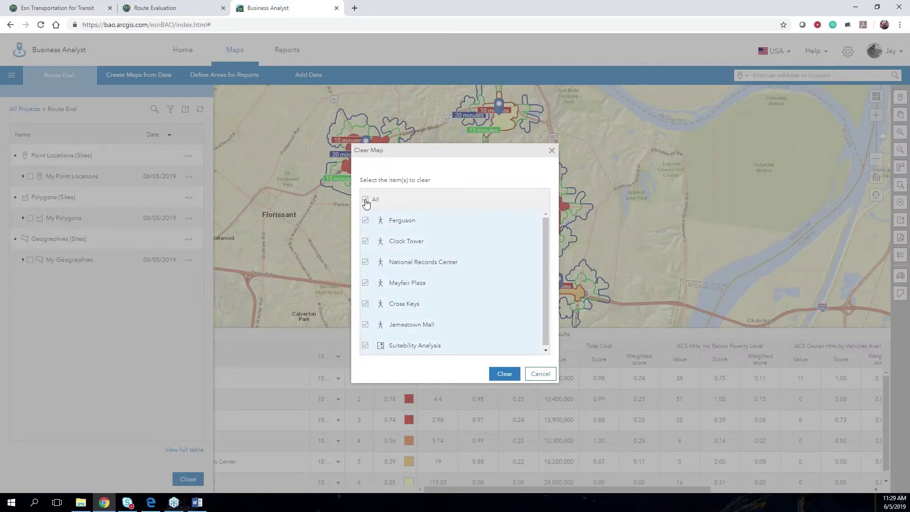
click(503, 374)
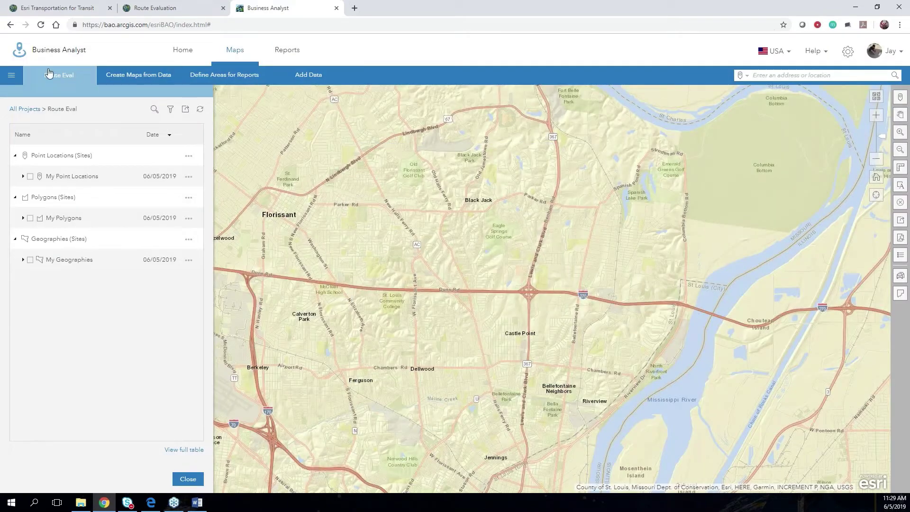
click(14, 78)
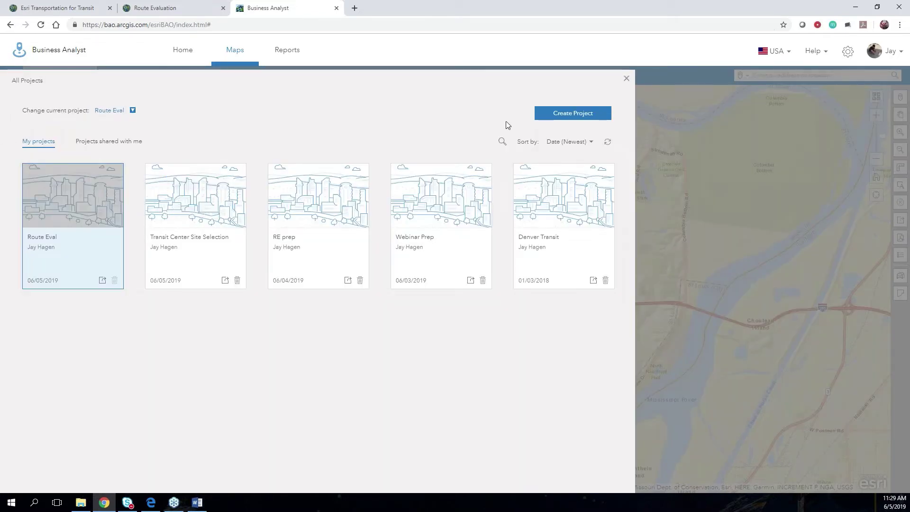
click(626, 78)
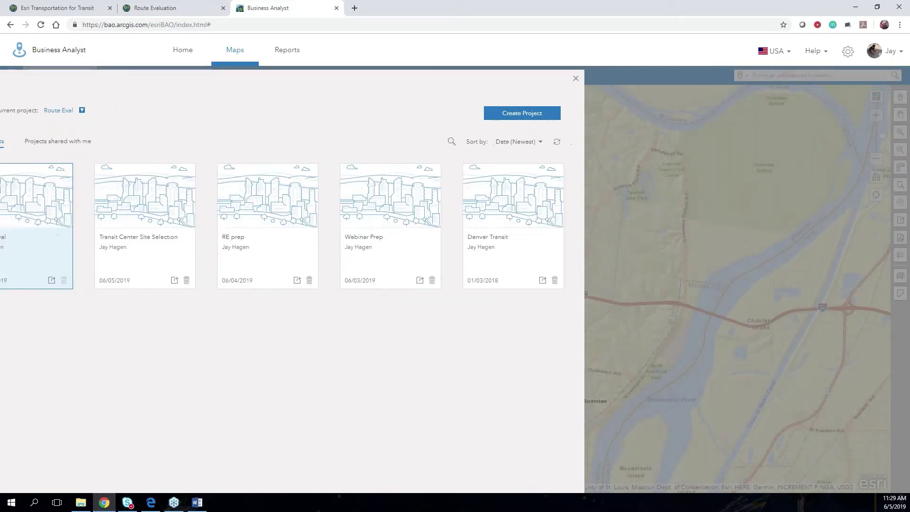
Find the Route Evaluation web map in My content, add it to the Route Eval project, and close its legend
click(314, 75)
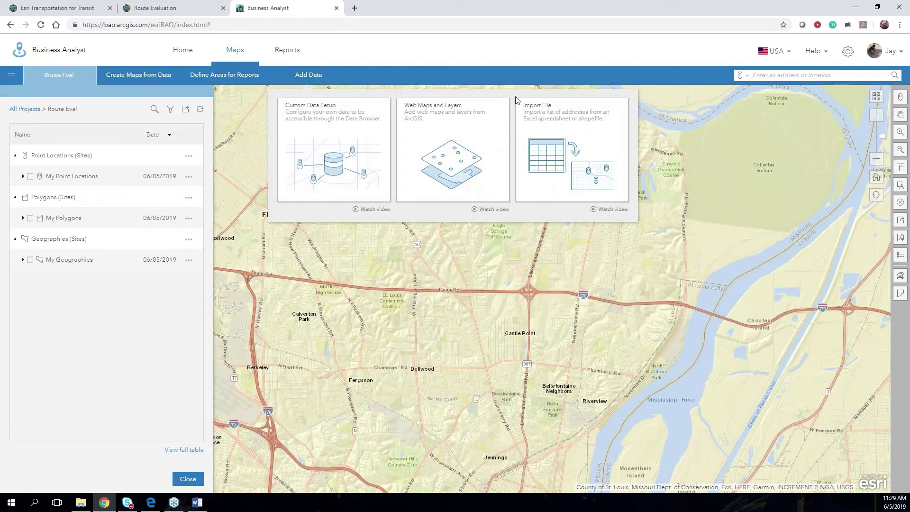
click(440, 136)
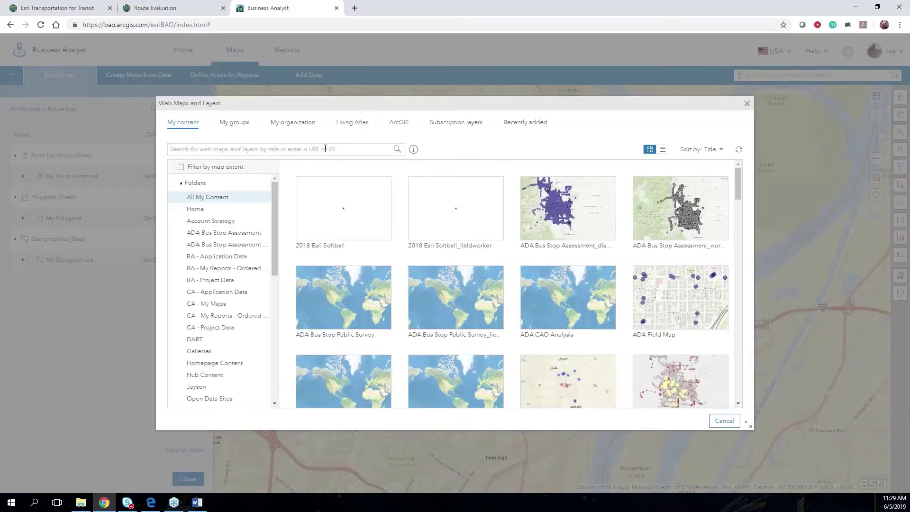
click(325, 149)
text(r)
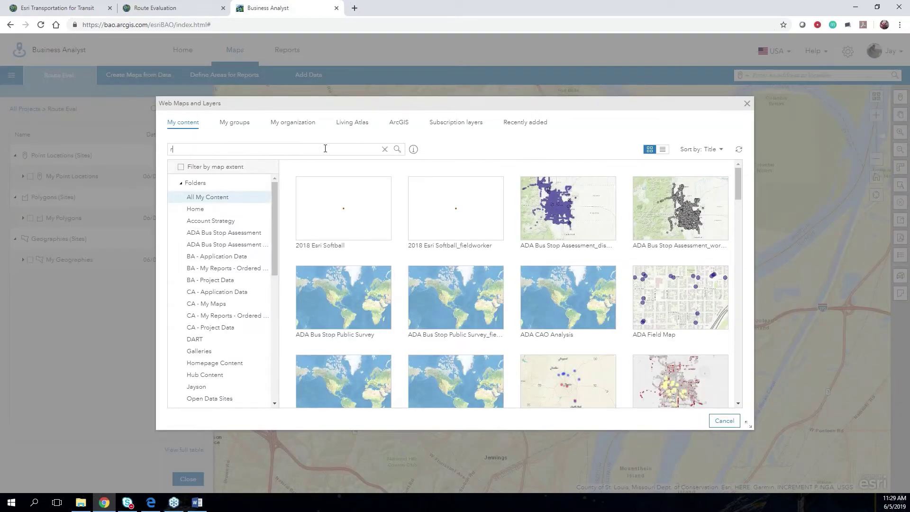
text(oute evaluation)
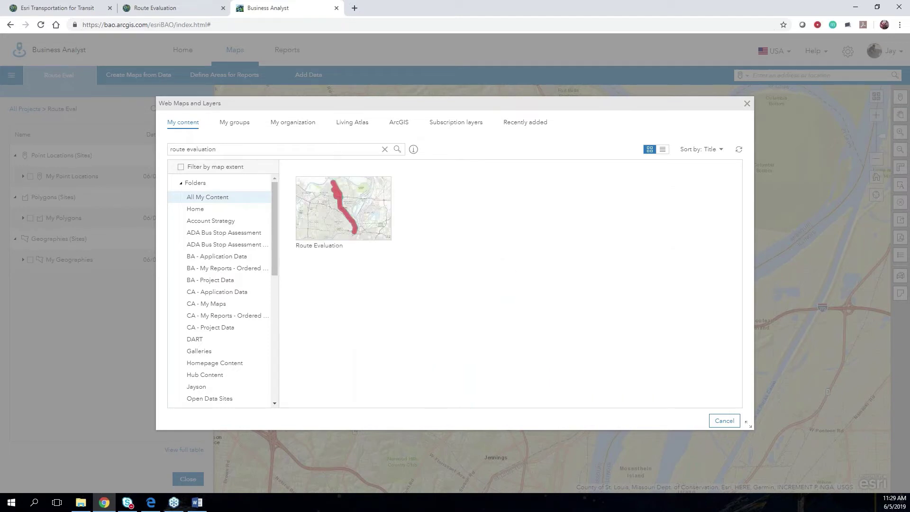
mouse_move(349, 203)
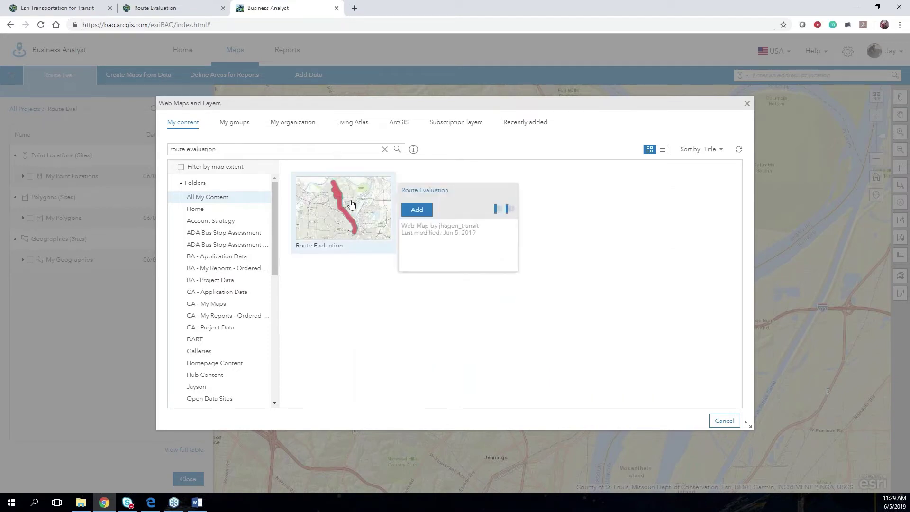
click(411, 211)
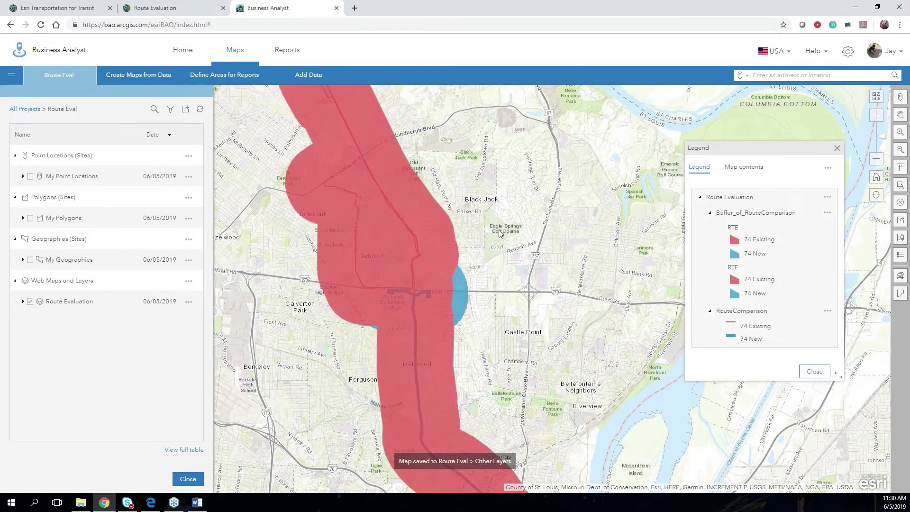
drag(500, 233, 566, 225)
click(814, 371)
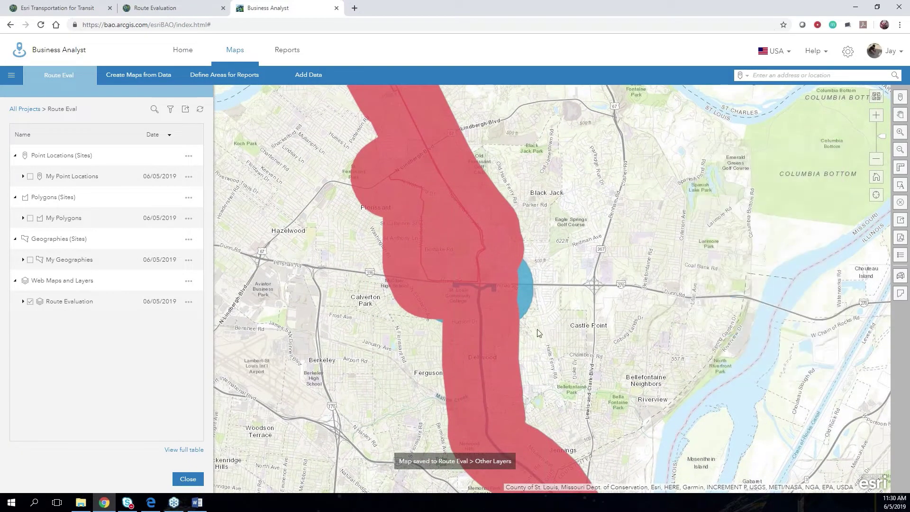
Check the report options offered in the pop-ups of the 74 New and 74 Existing buffers
click(525, 290)
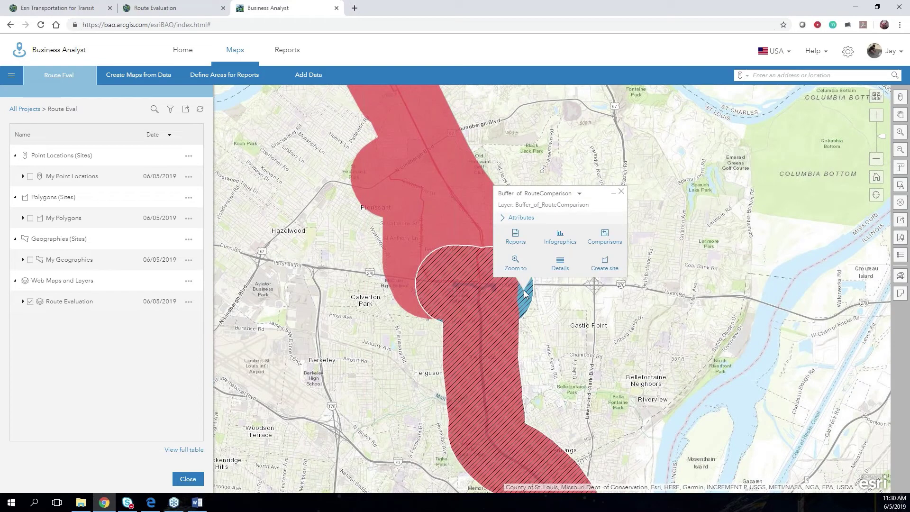
click(524, 242)
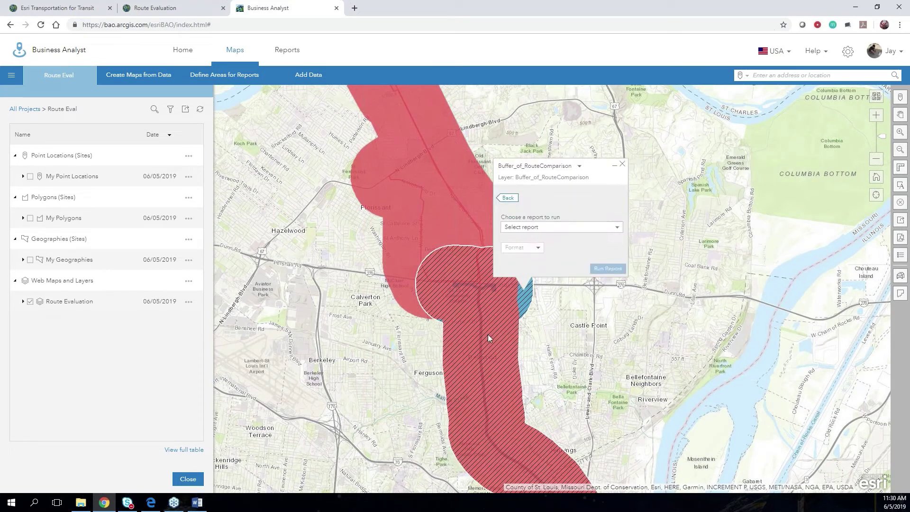
click(456, 153)
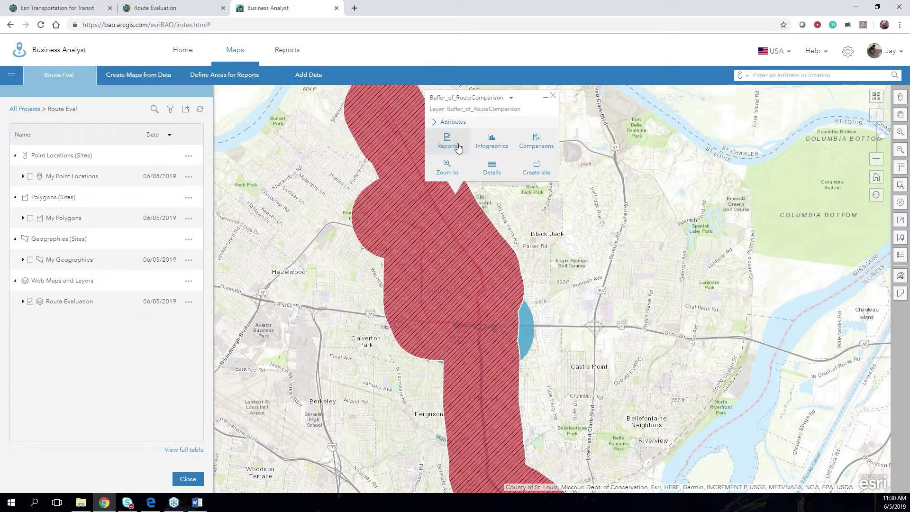
click(457, 145)
click(555, 98)
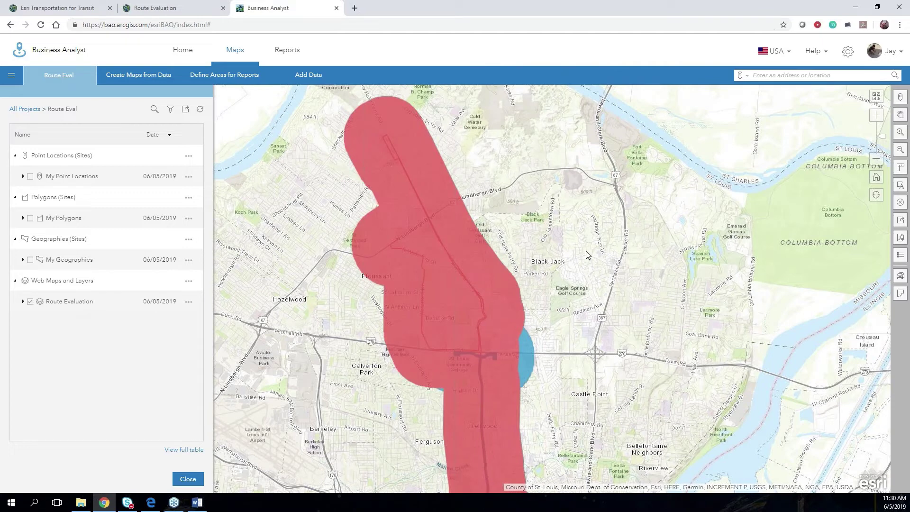
Send the 74 Existing buffer to Comparisons and add it as a site to the current Income Comparison report
click(458, 228)
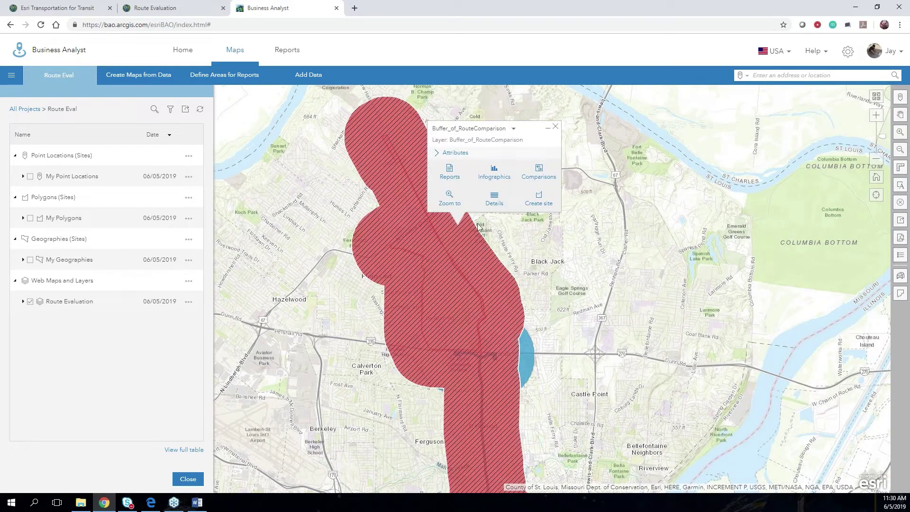
click(532, 169)
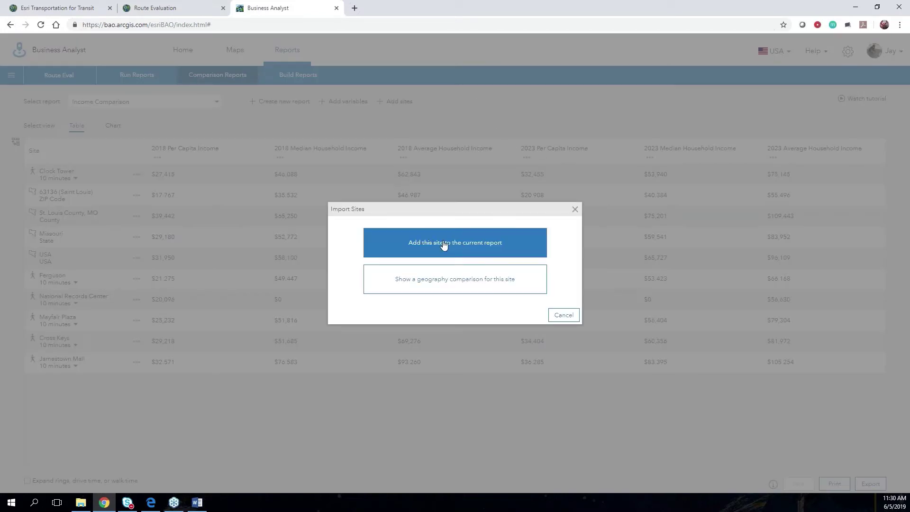
click(459, 246)
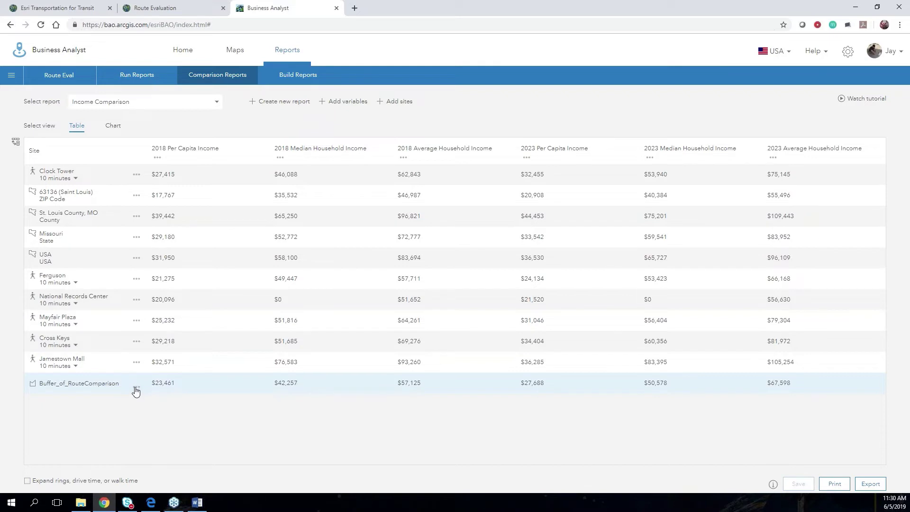
Add the remaining route buffer to the comparison report from the Buffer_of_RouteComparison layer's features
click(393, 104)
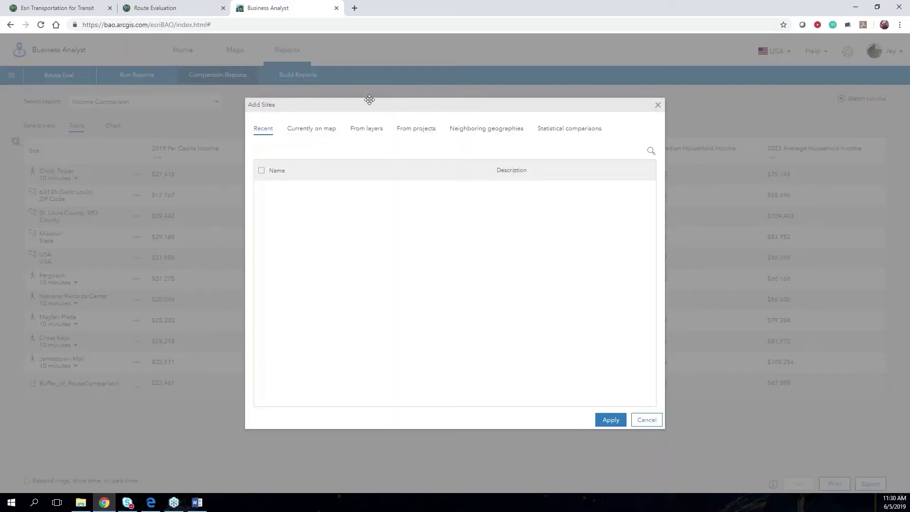
click(363, 133)
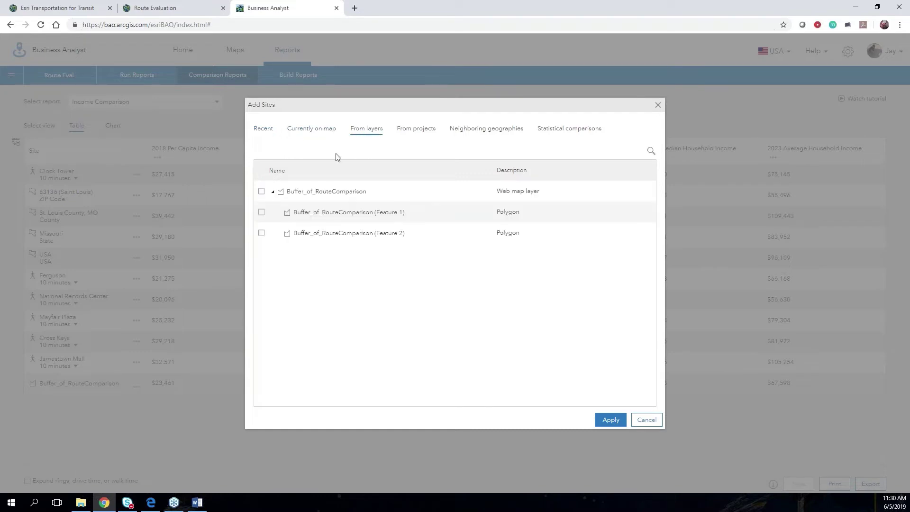
click(262, 231)
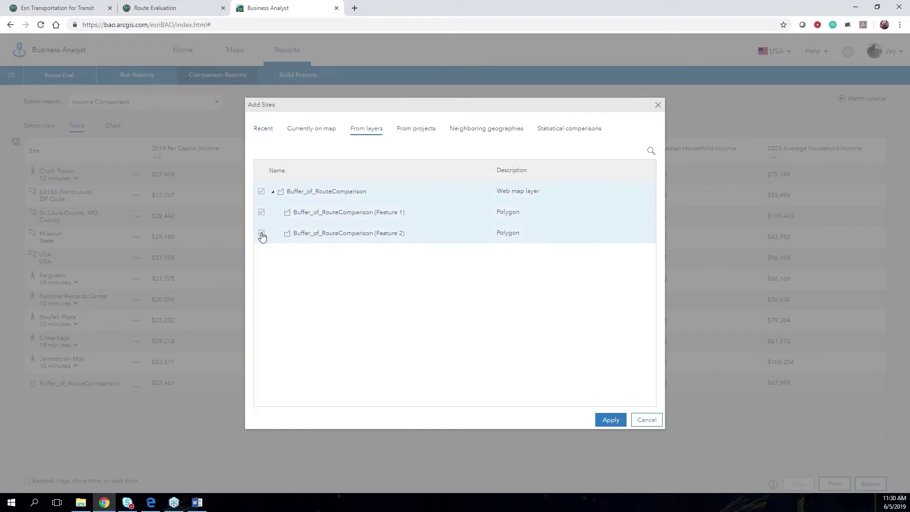
click(611, 420)
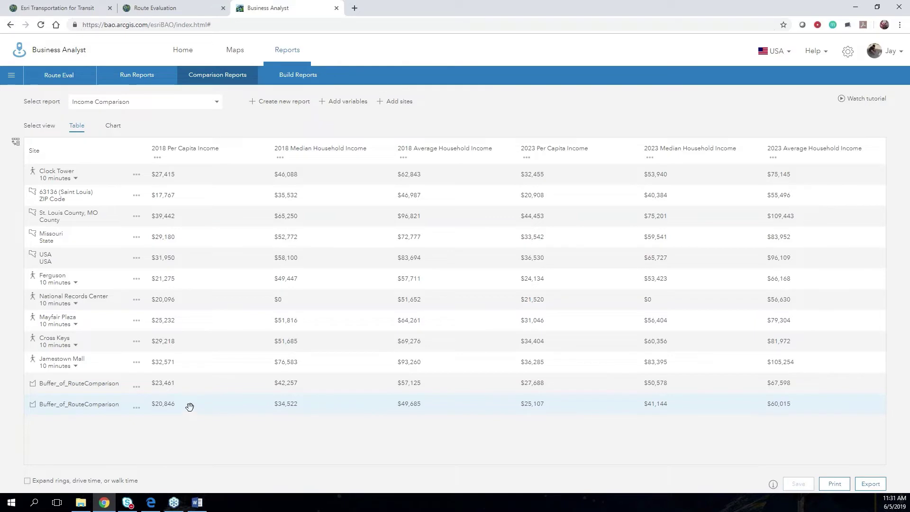
Add the 2012-2016 ACS Households Below the Poverty Level variable as a percentage, keeping its count version out of the selected variables
click(352, 102)
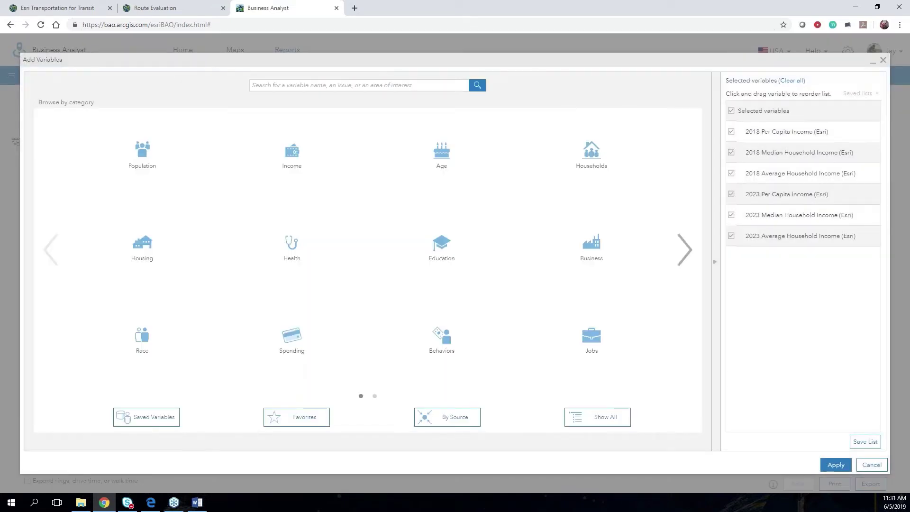
click(331, 84)
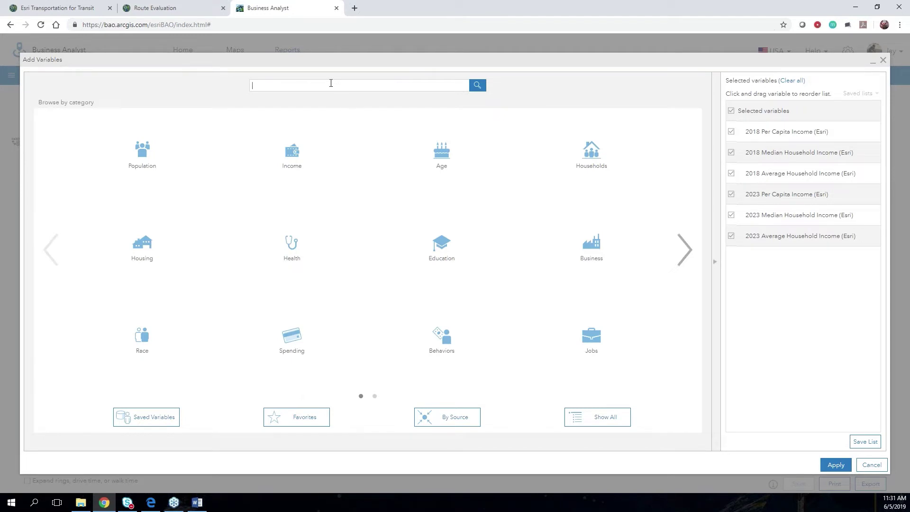
text(poverty)
key(Return)
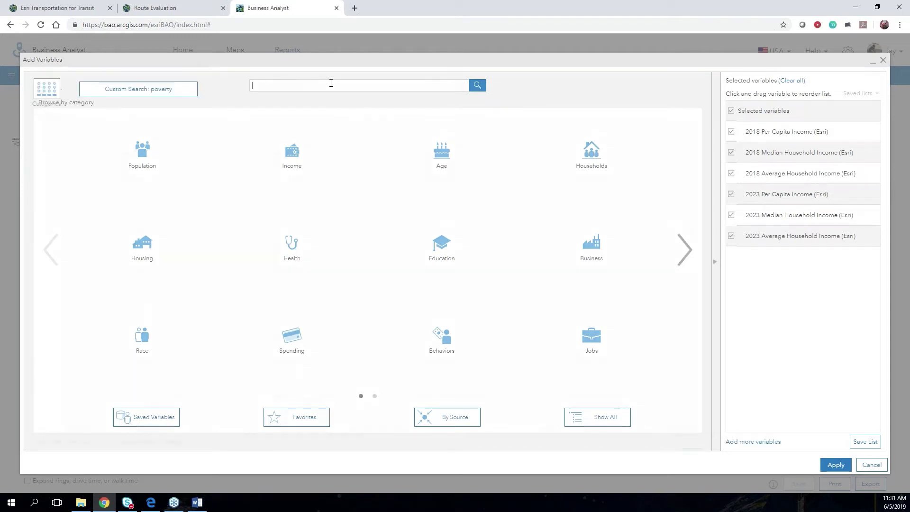
click(174, 133)
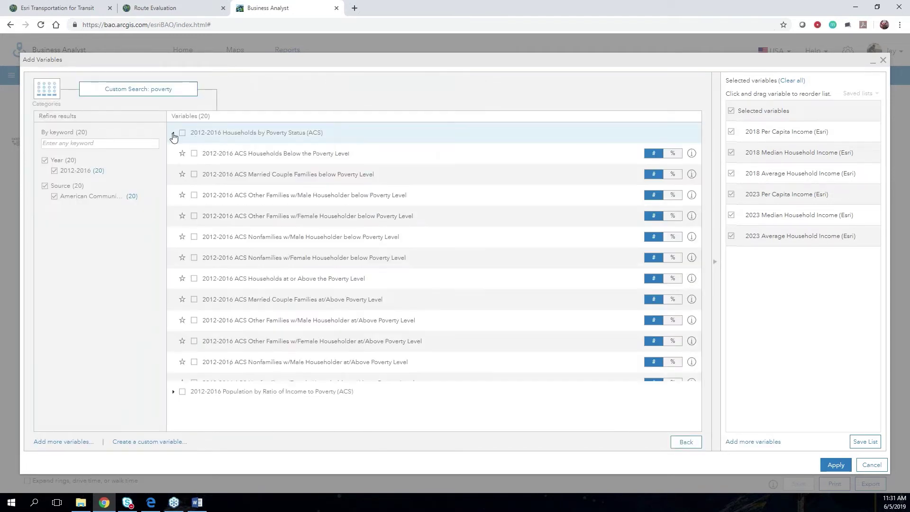
click(194, 153)
click(673, 153)
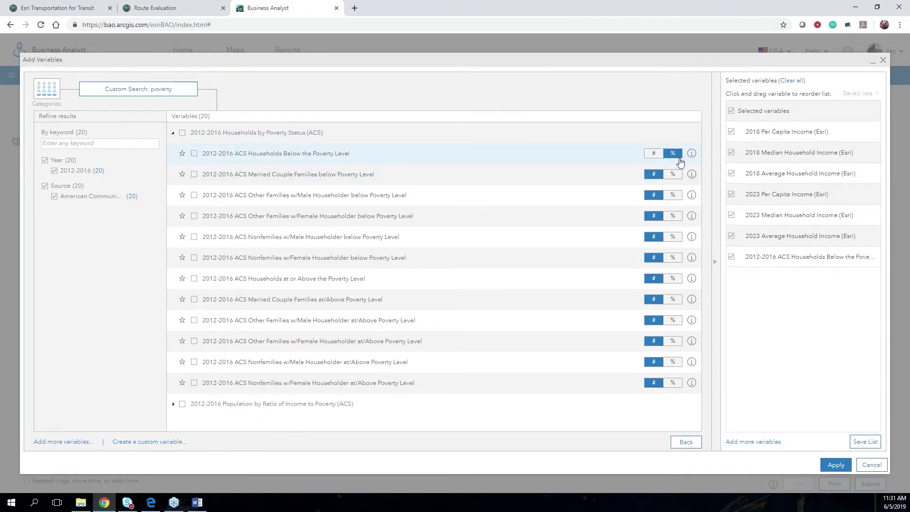
click(194, 153)
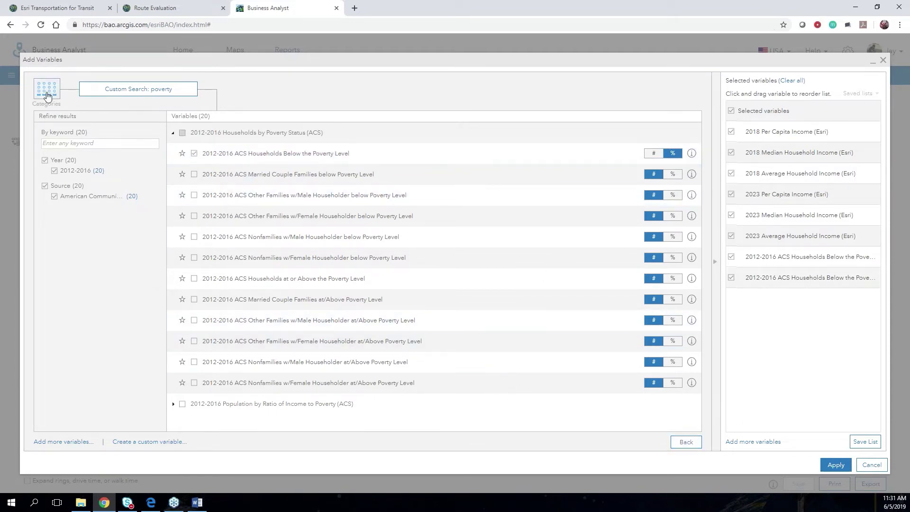
click(732, 256)
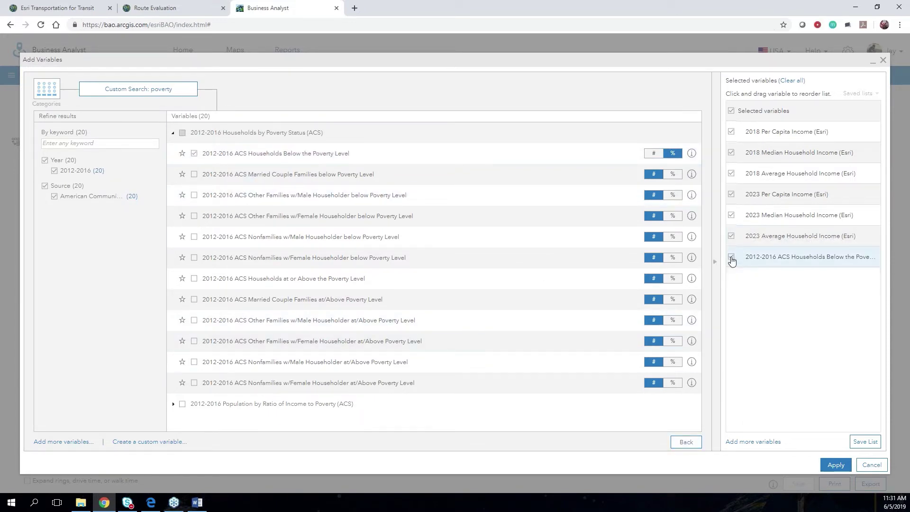
Remove all 2018 and 2023 income variables from the selected variables and return to the variable categories
click(732, 216)
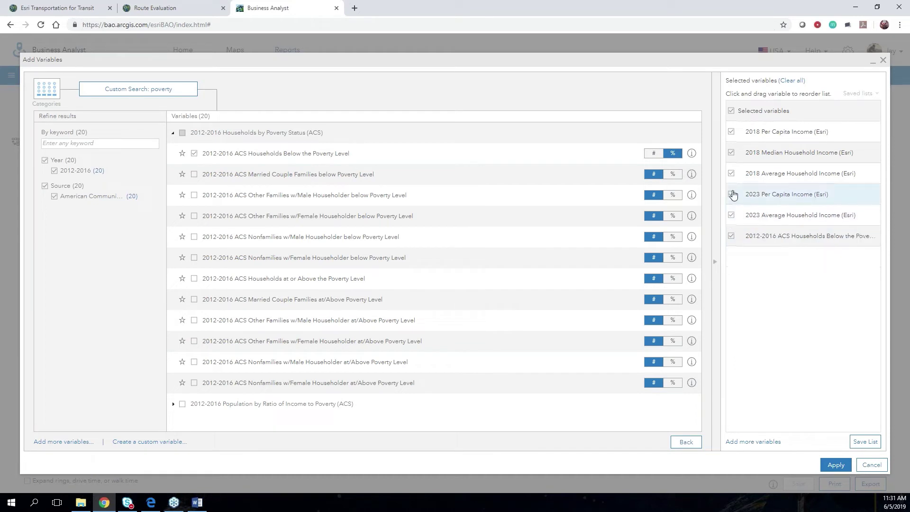
click(731, 194)
click(732, 173)
click(732, 153)
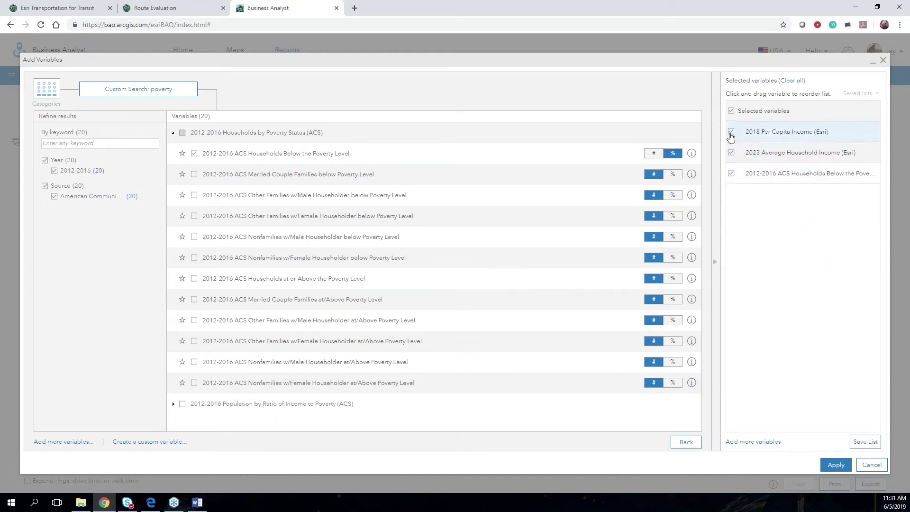
click(731, 131)
click(731, 132)
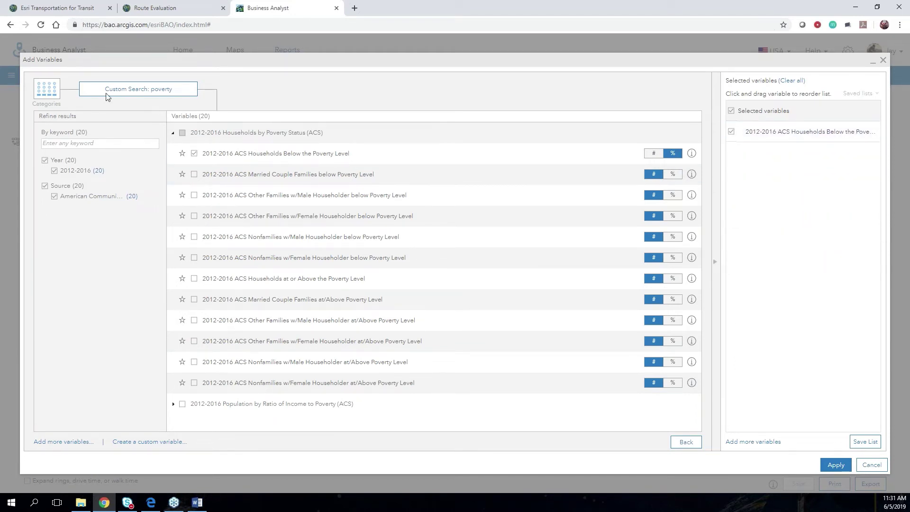
click(52, 89)
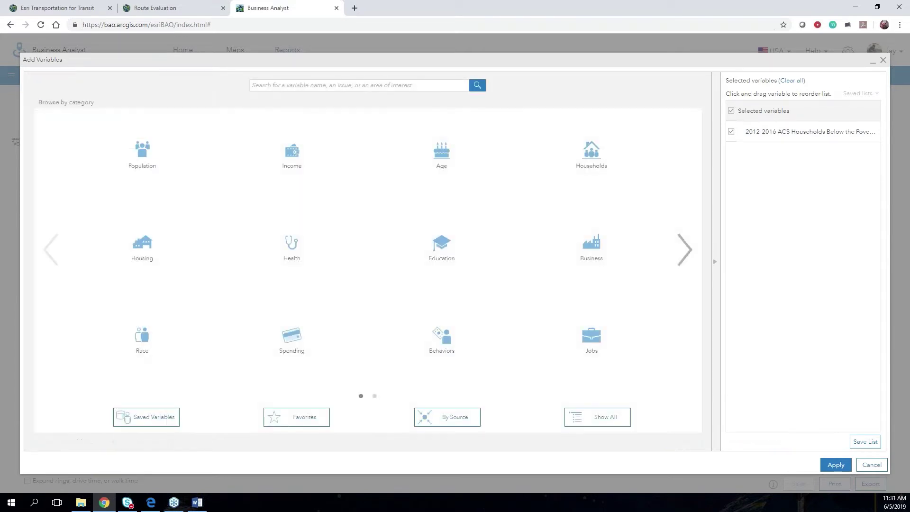
Search the variables for "public transportation" and add 2012-2016 ACS Workers 16+ Took Public Transportation as a percentage
click(275, 85)
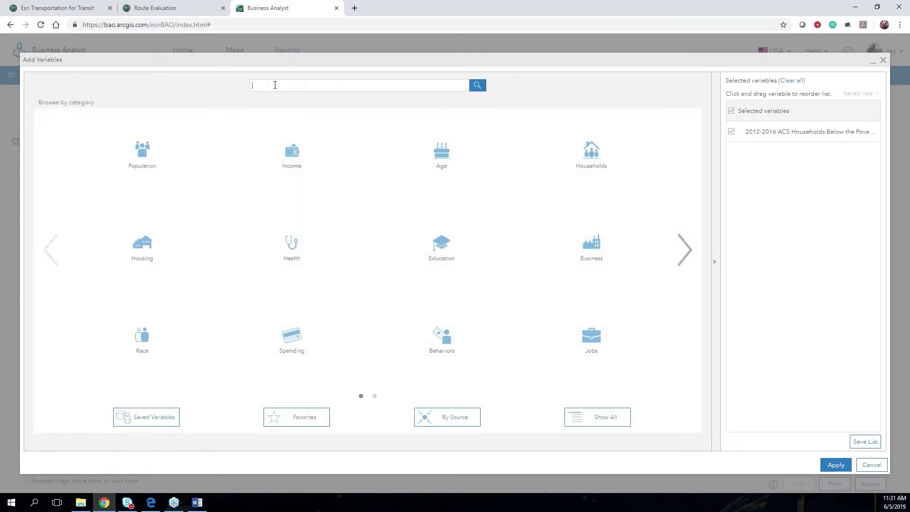
text(public transportation)
key(Return)
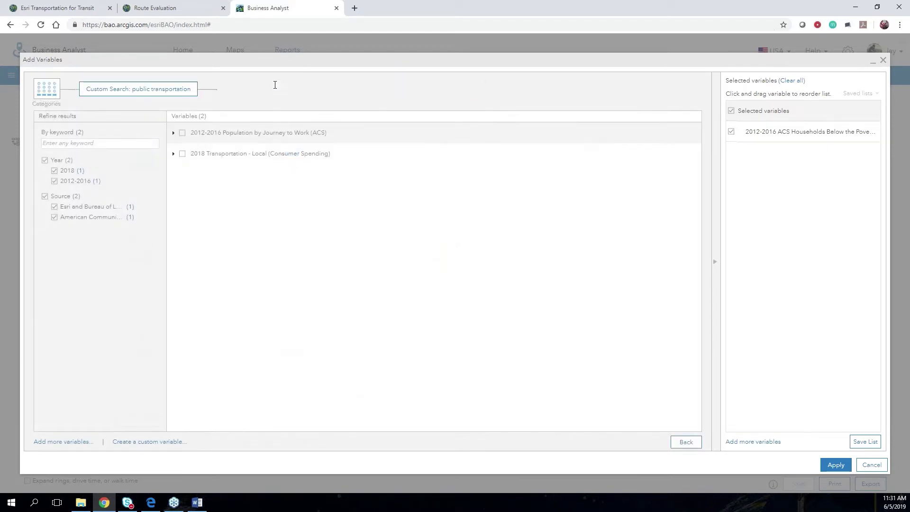
click(173, 133)
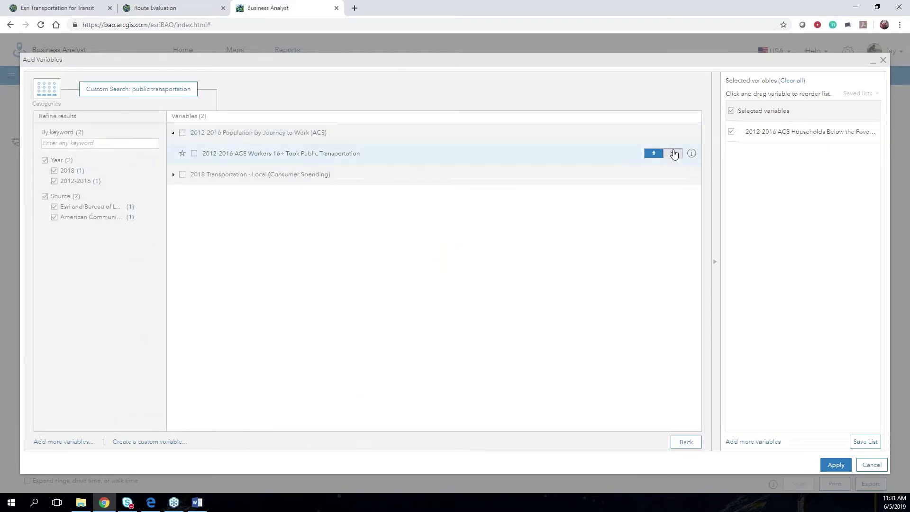
click(194, 154)
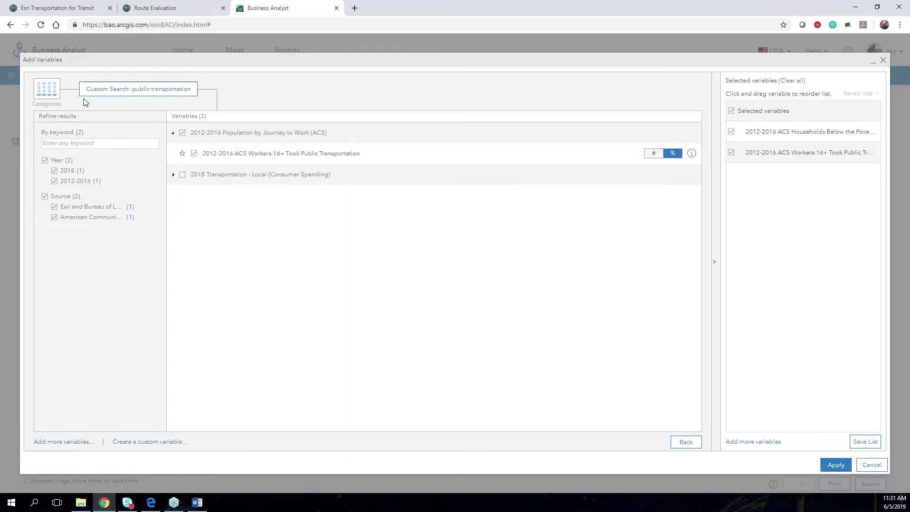
Search the variables for "minority", add 2010 Minority Population (U.S. Census) as a percentage, and apply the selected variables to the comparison report
click(41, 96)
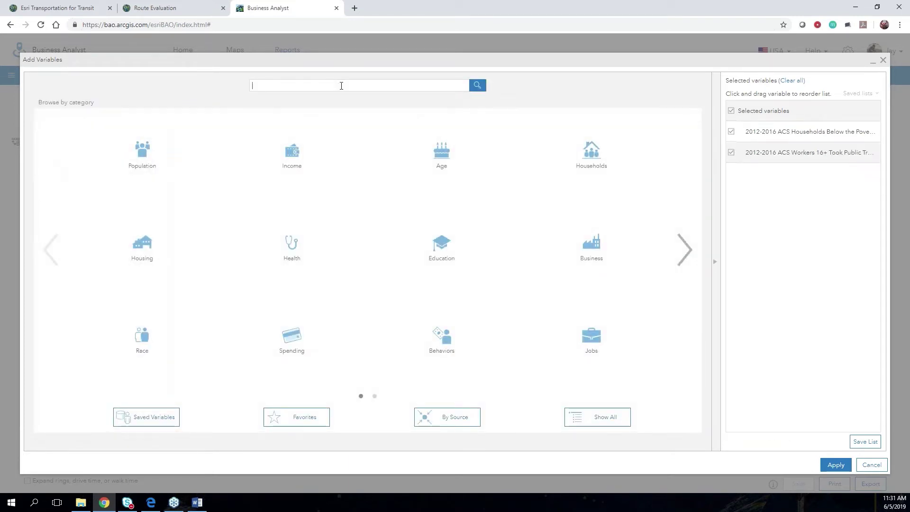
text(minority)
key(Return)
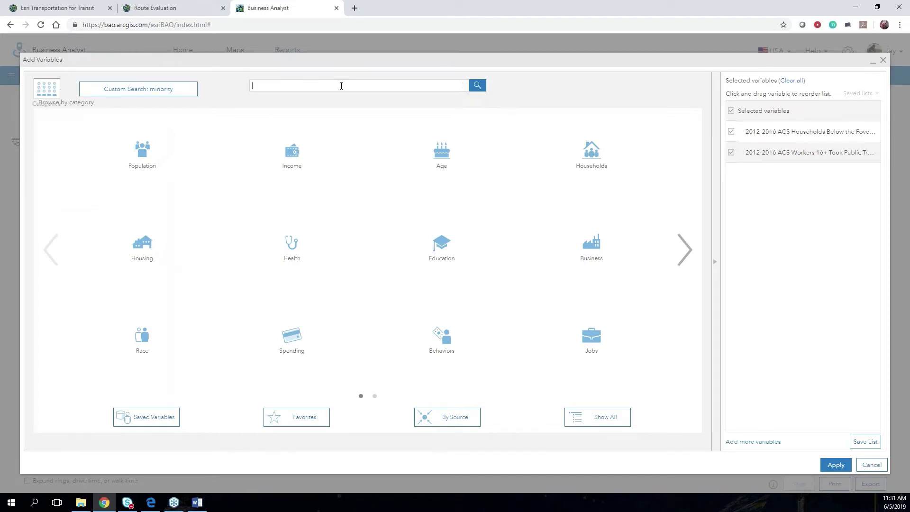
click(172, 135)
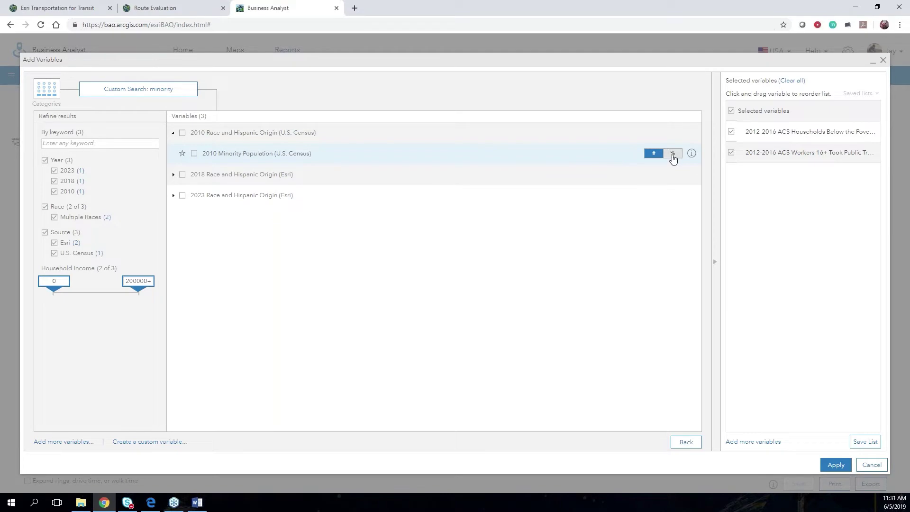
click(673, 156)
click(195, 153)
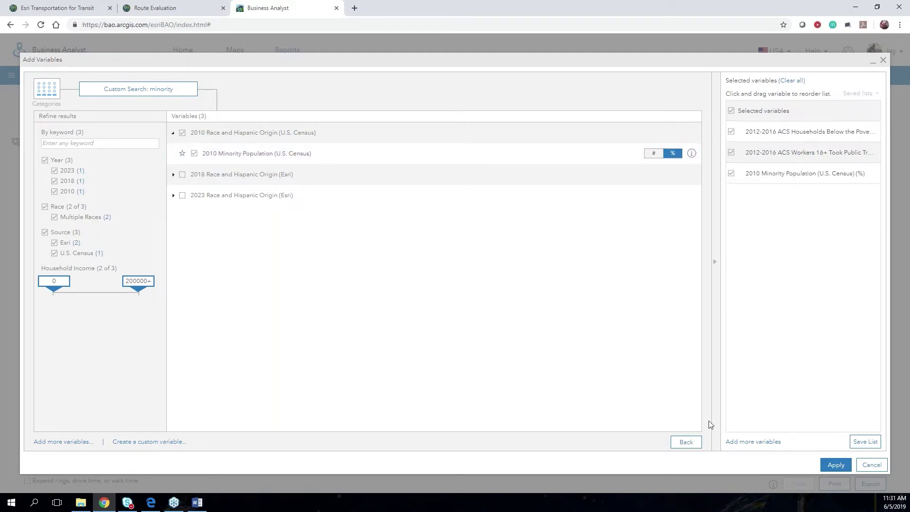
click(840, 466)
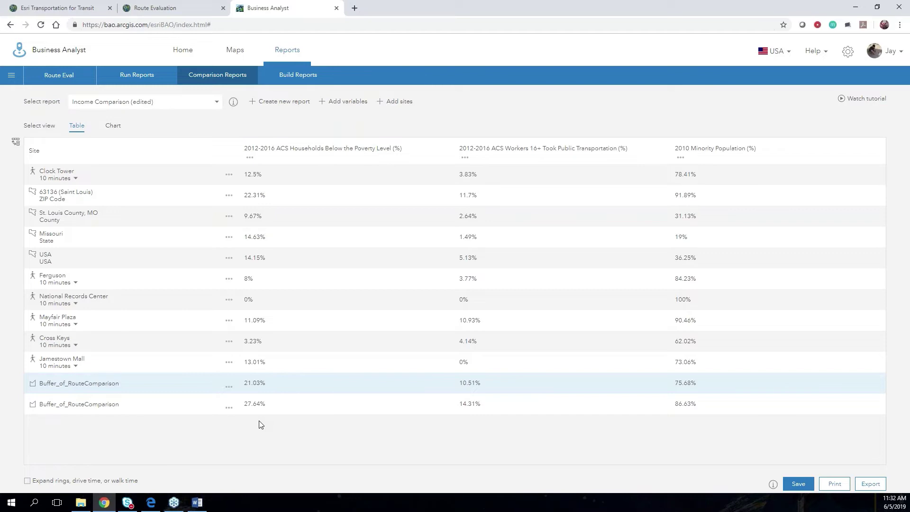
Export the comparison report as an Excel file, open it to review the exported table, and close it again
click(881, 485)
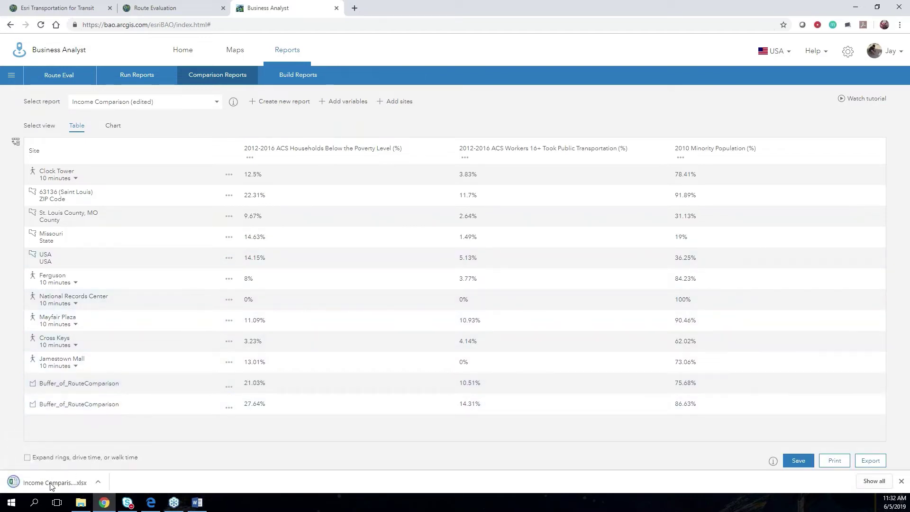
click(52, 483)
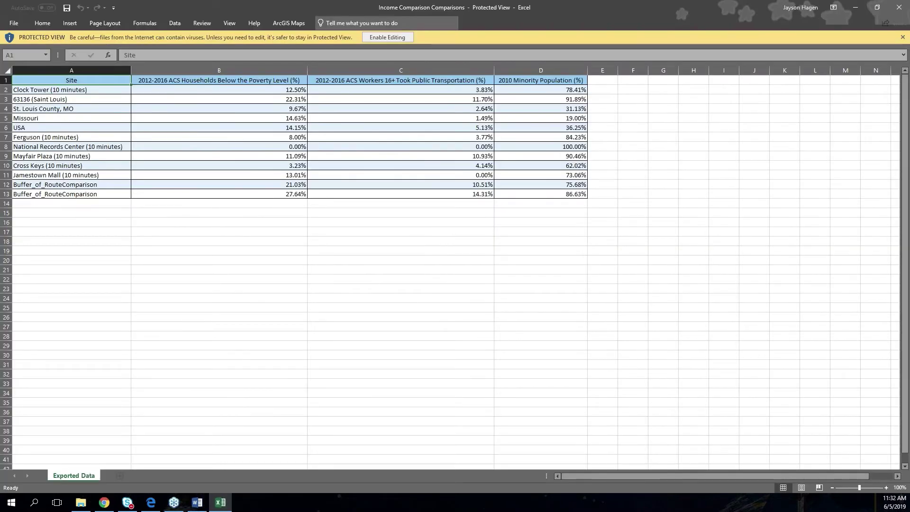
click(899, 12)
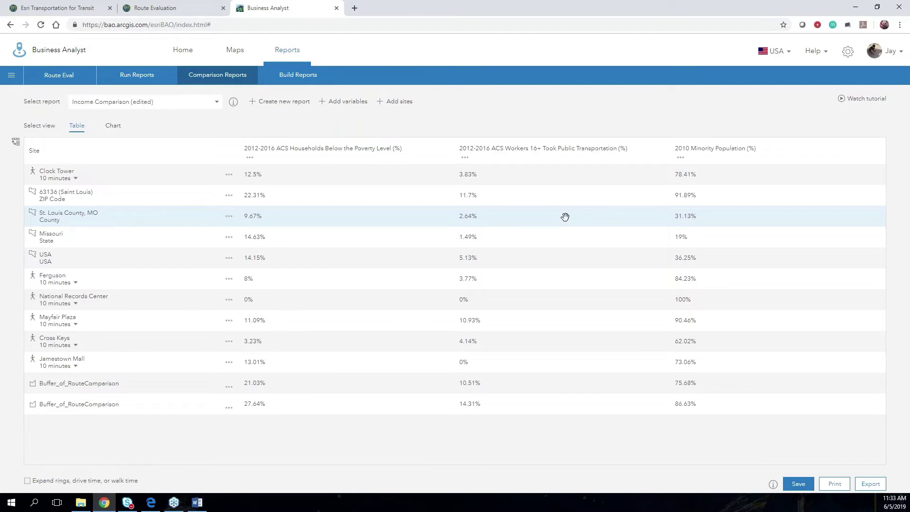
Close Business Analyst and the Route Evaluation page, and launch Insights from the Esri Transportation for Transit portal
click(337, 8)
click(223, 8)
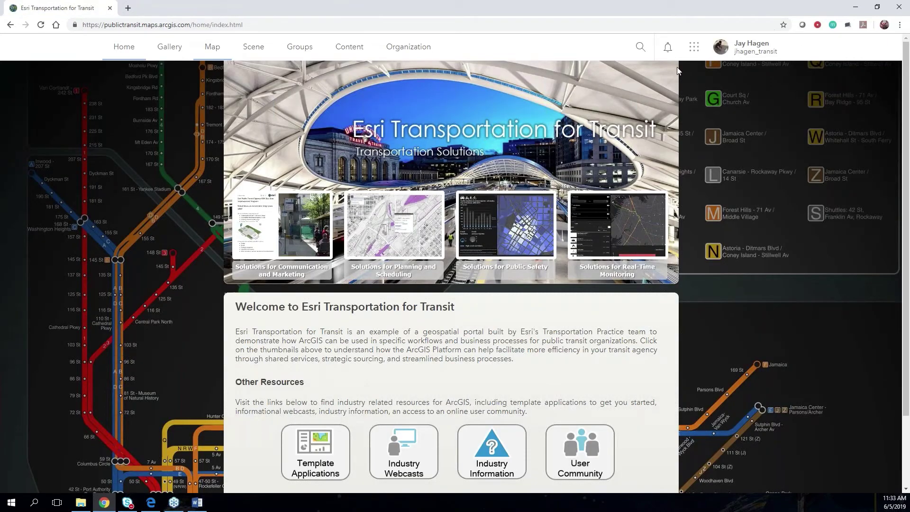
click(695, 50)
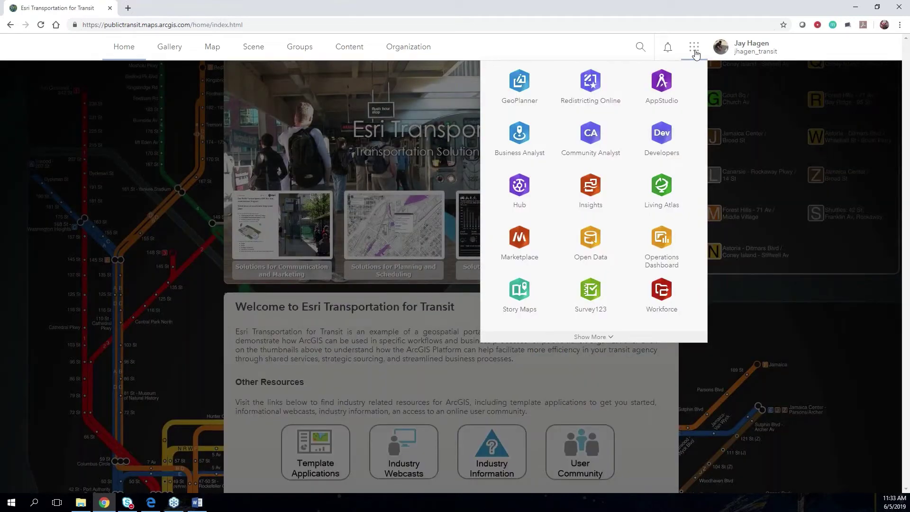
click(601, 187)
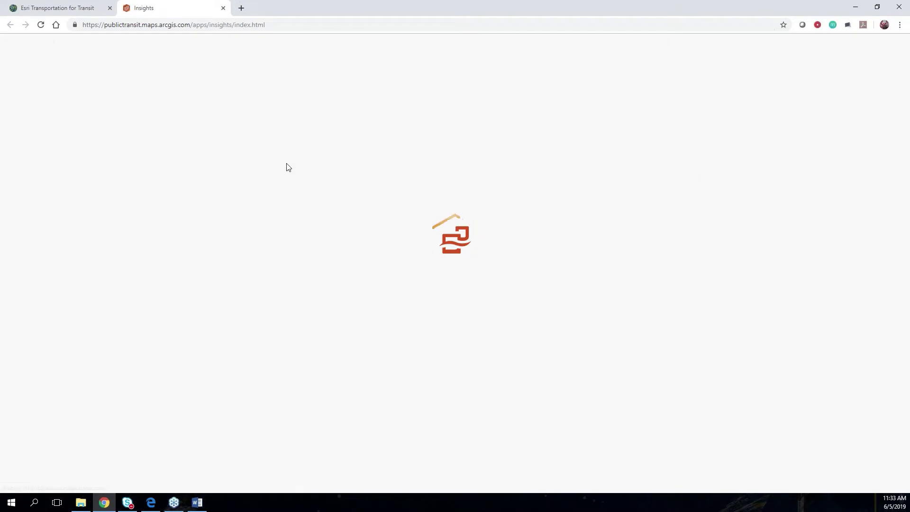
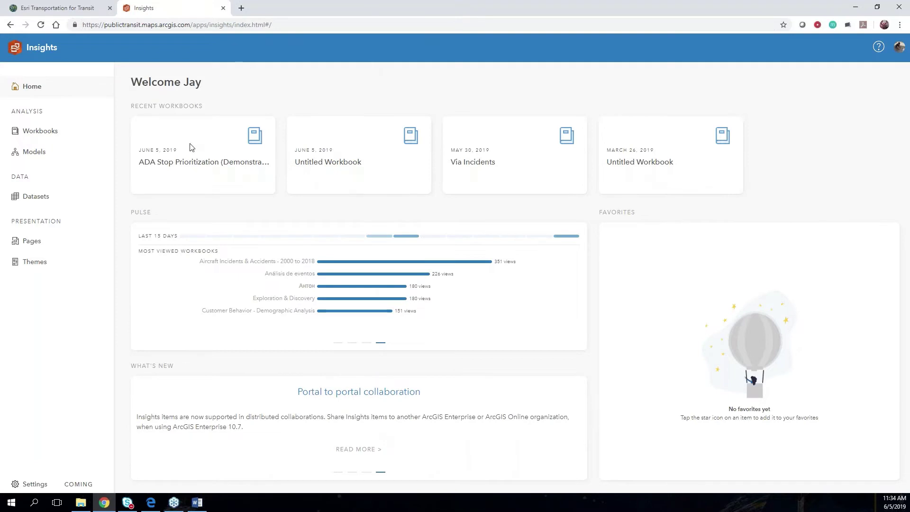
Open the ADA Stop Prioritization (Demonstration) workbook and check the record count of the Esri Bus Stops map
click(192, 163)
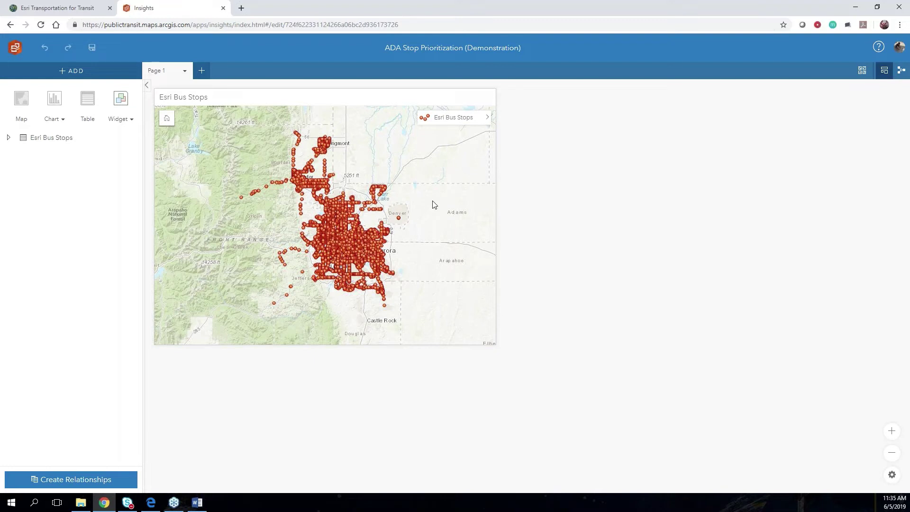
click(399, 96)
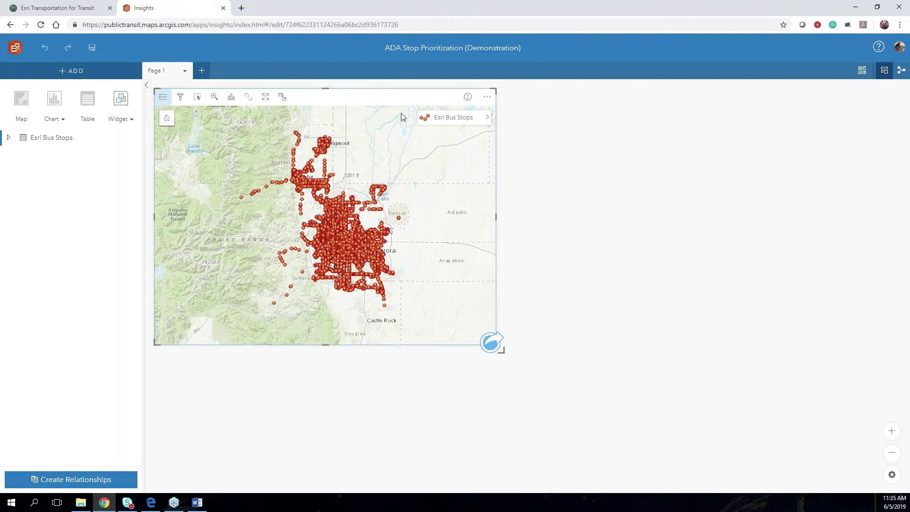
click(468, 98)
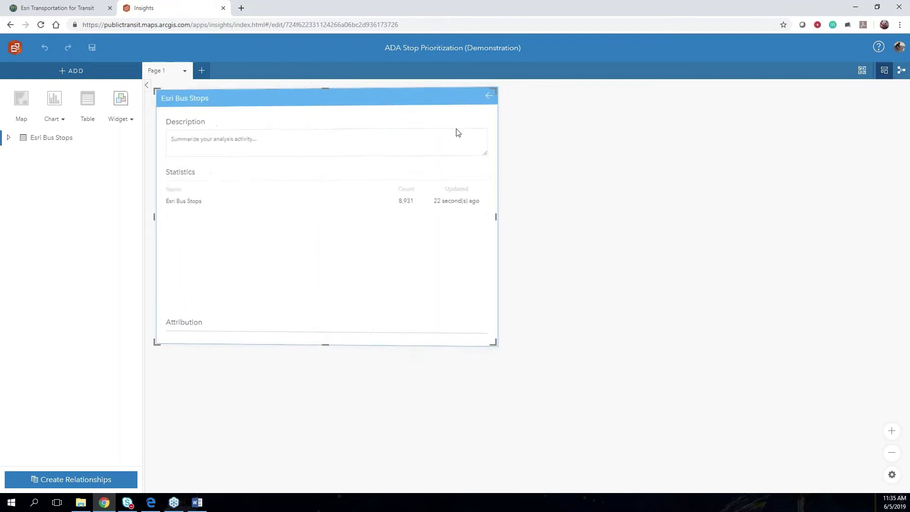
click(489, 96)
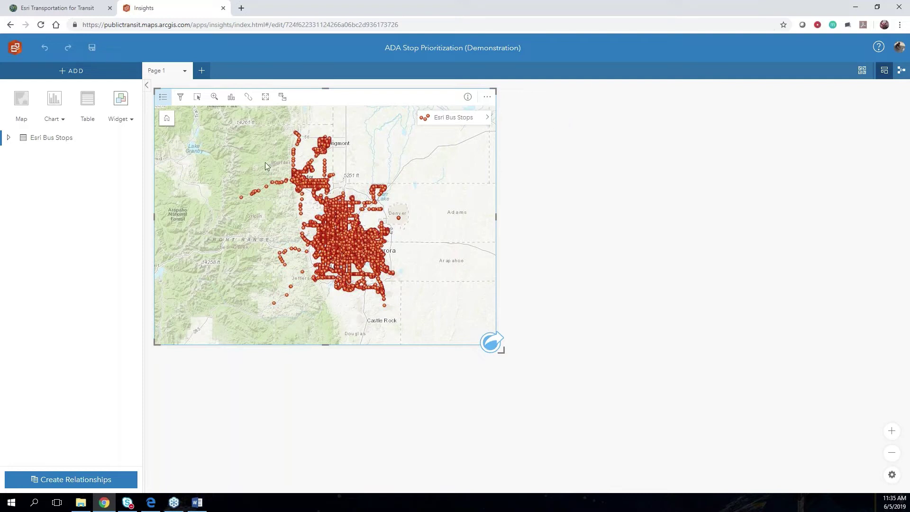
Filter Esri Bus Stops by the ADA field to keep only No values, and check the map's record count
click(9, 137)
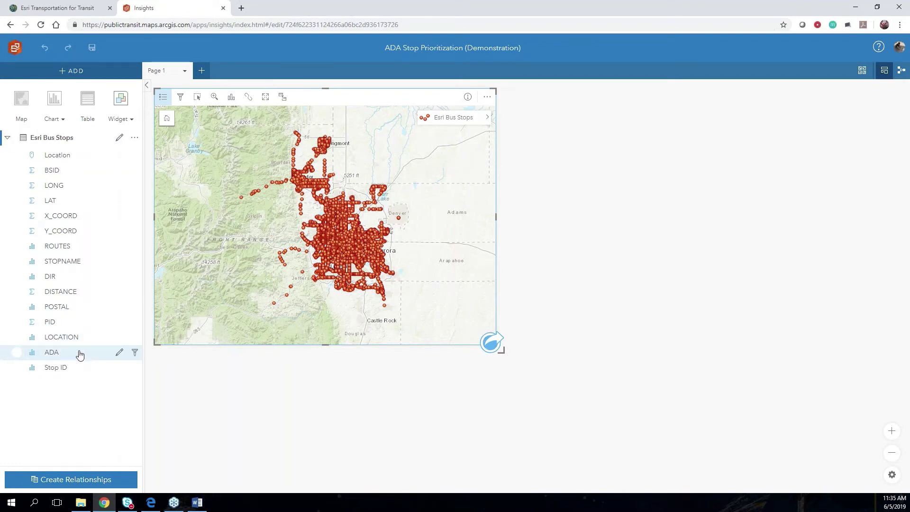
click(135, 352)
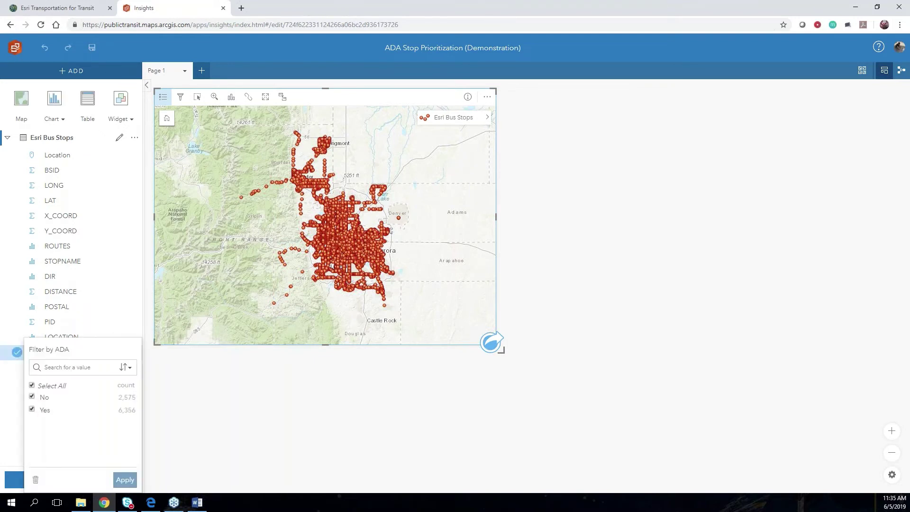
click(32, 409)
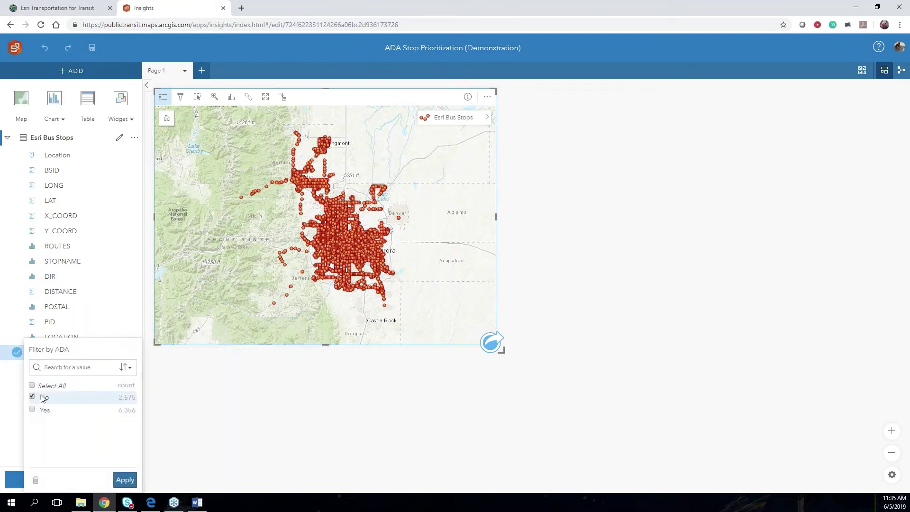
click(125, 480)
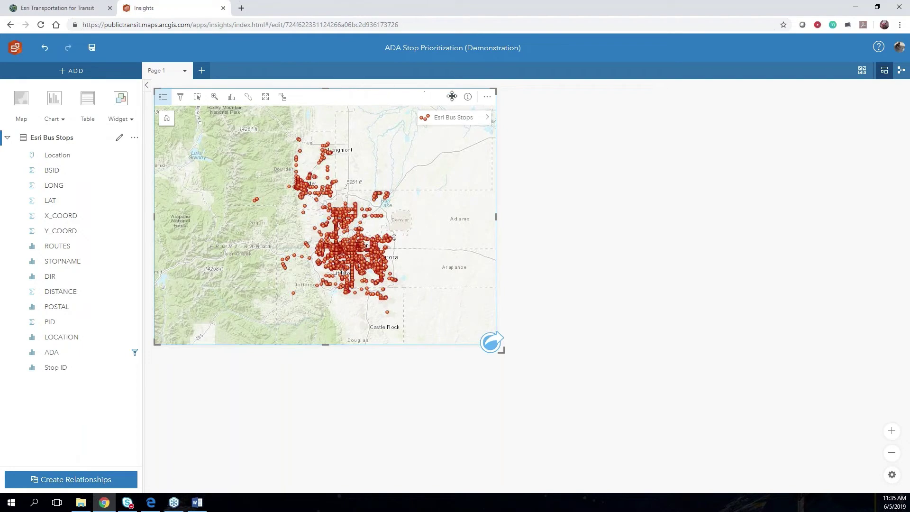
click(467, 98)
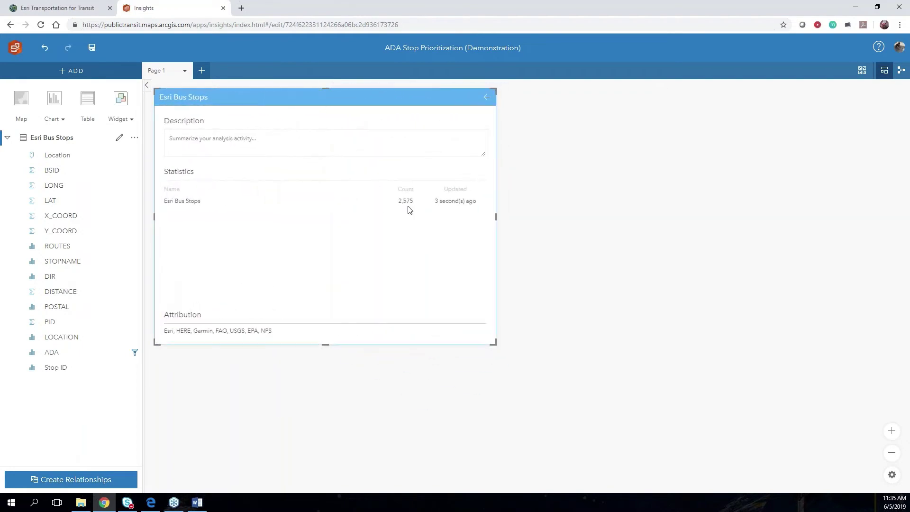
click(487, 97)
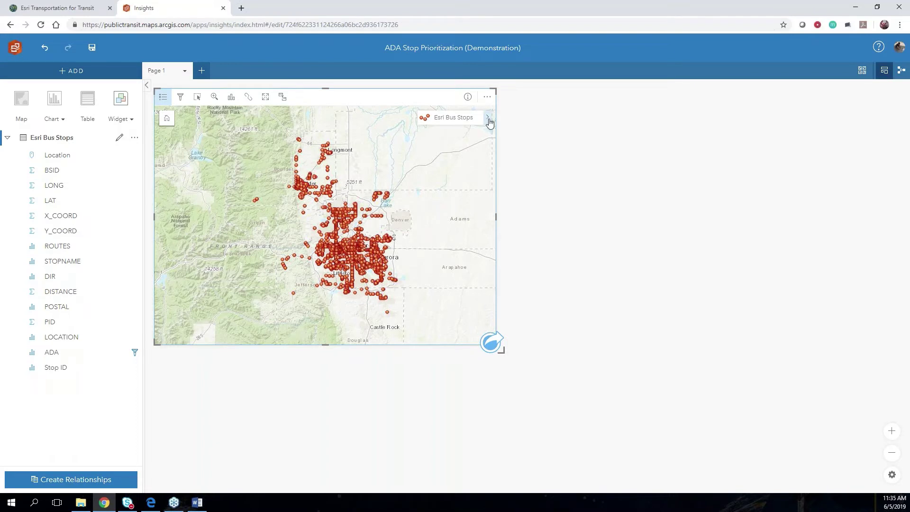
Change the symbol type of the Esri Bus Stops layer to Location (Single Symbol)
click(489, 120)
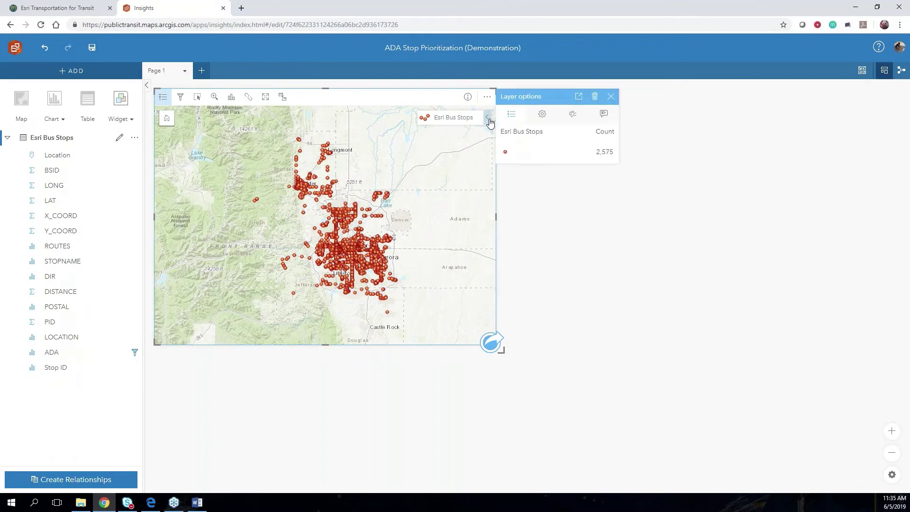
click(543, 116)
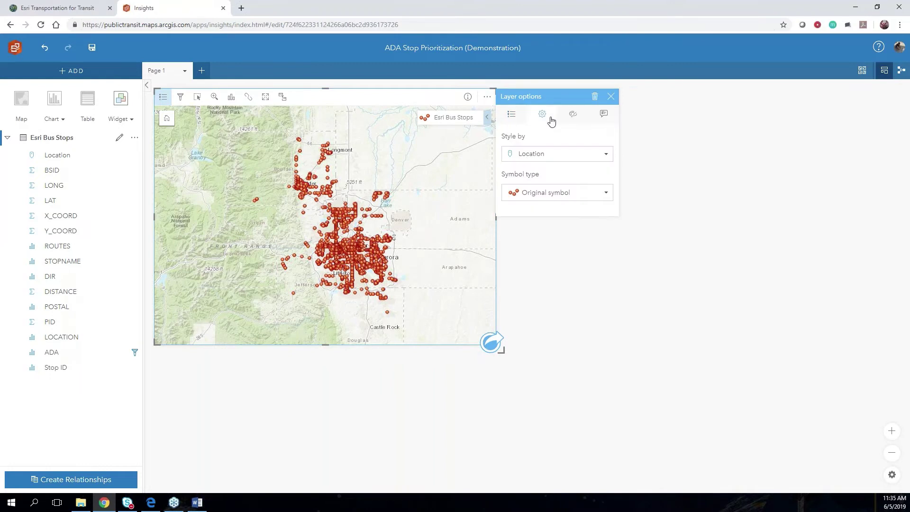
click(587, 194)
click(586, 209)
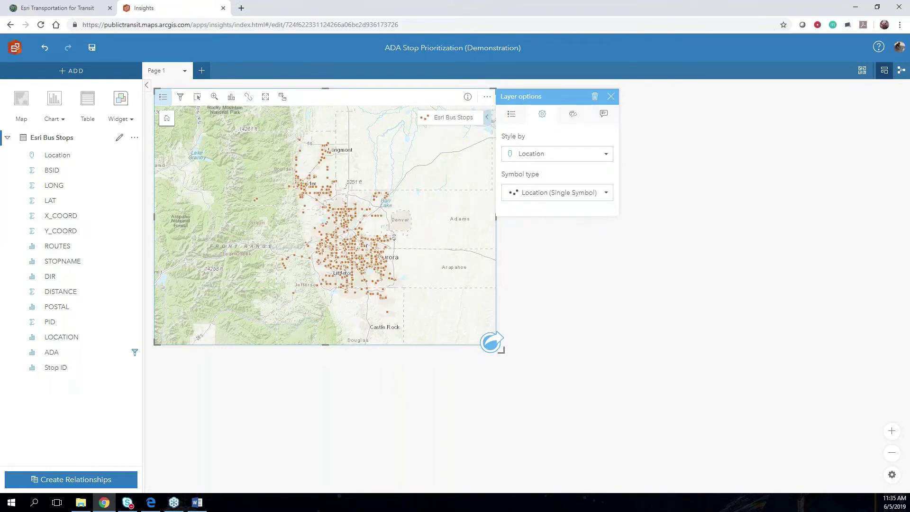
click(611, 96)
Change the map's basemap to Light Gray Canvas
drag(419, 223, 401, 212)
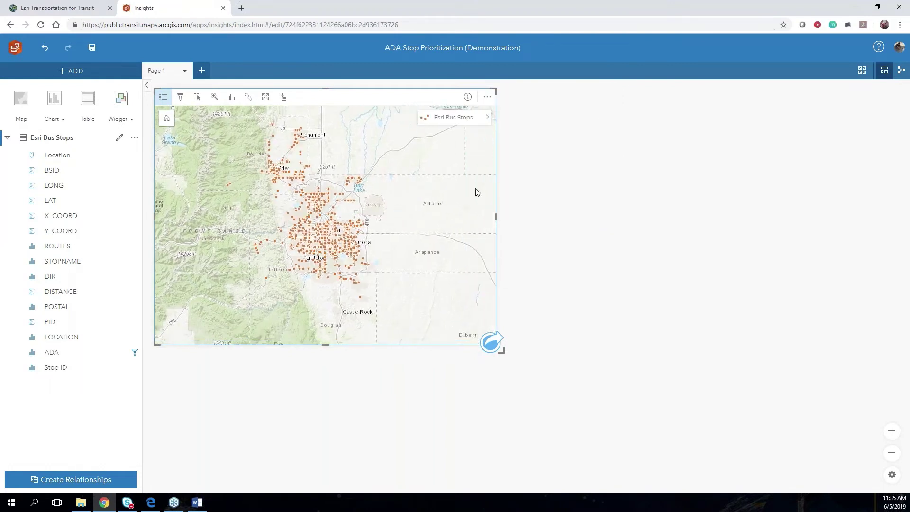
click(863, 70)
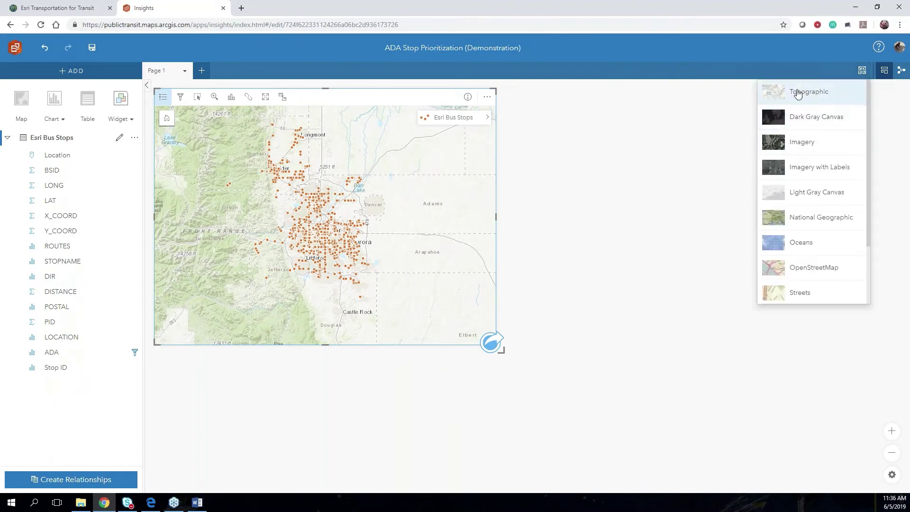
click(811, 192)
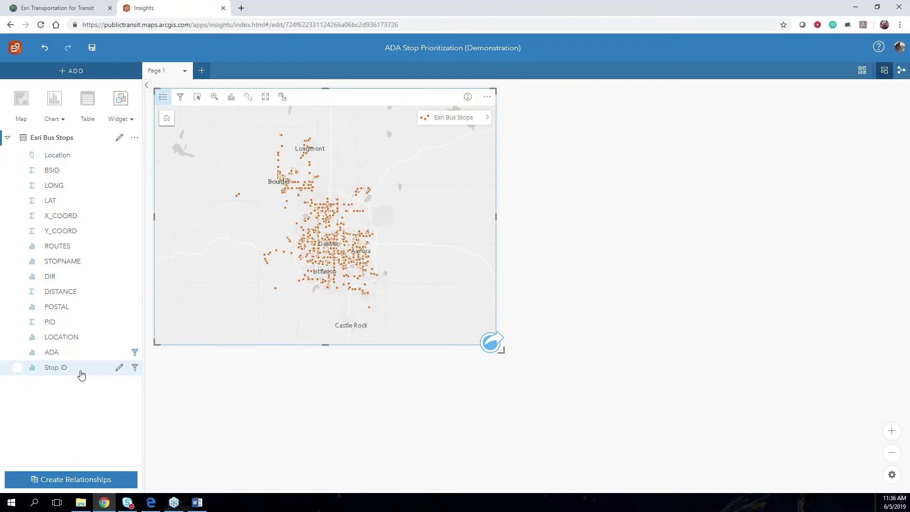
Open the Esri Bus Stops data table, enlarge its window and move it so that more columns fit
click(134, 138)
click(176, 150)
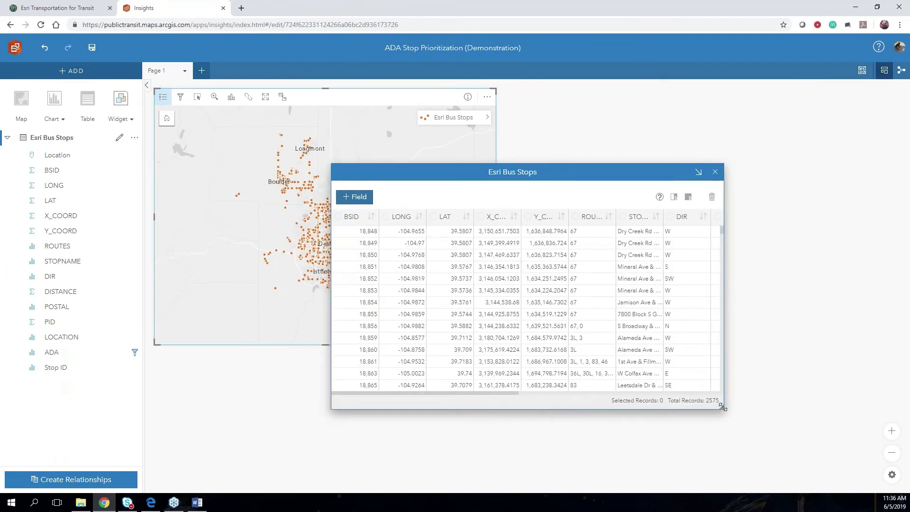
drag(723, 407, 887, 467)
drag(777, 172, 481, 87)
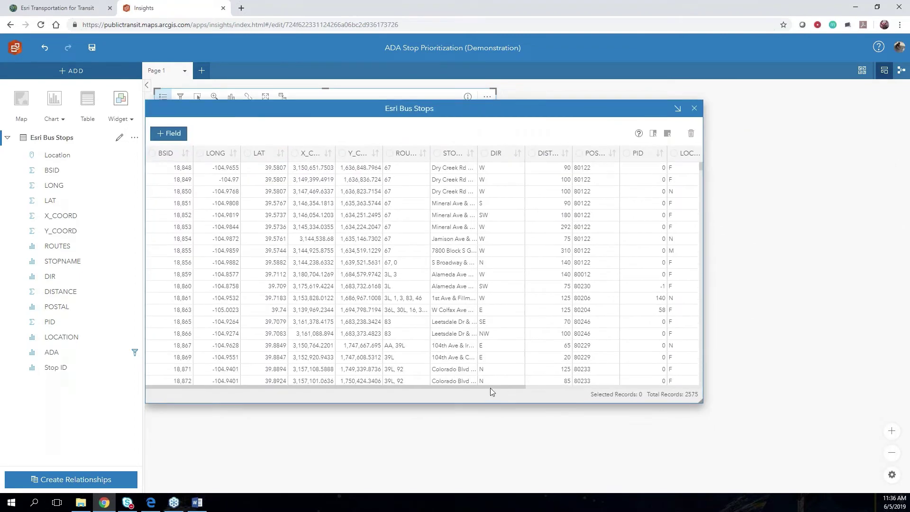
Widen the ROUTES column, examine which routes serve each stop, and close the data table
drag(491, 388, 545, 386)
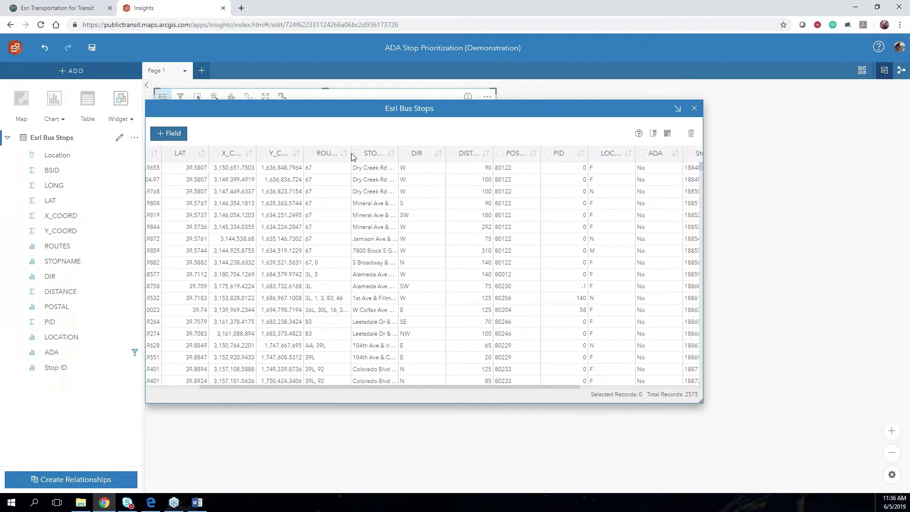
drag(351, 153, 463, 153)
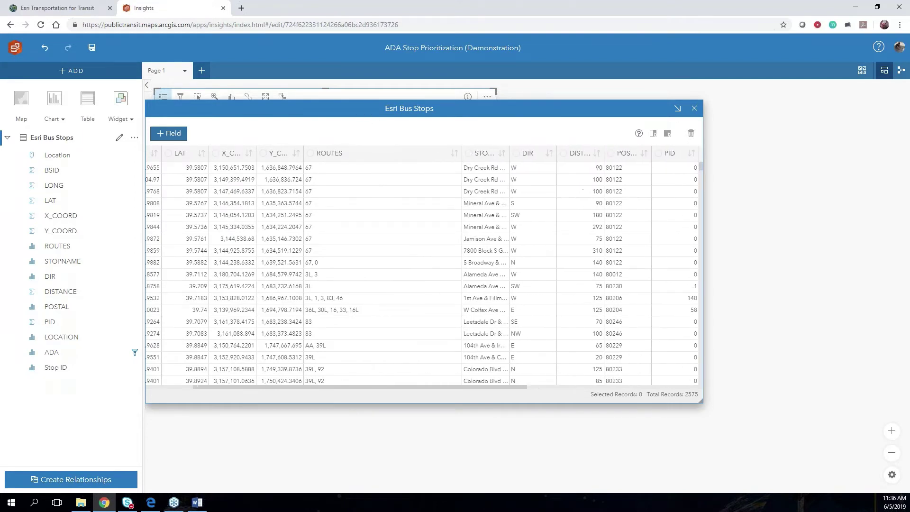
scroll(389, 223, down, 2)
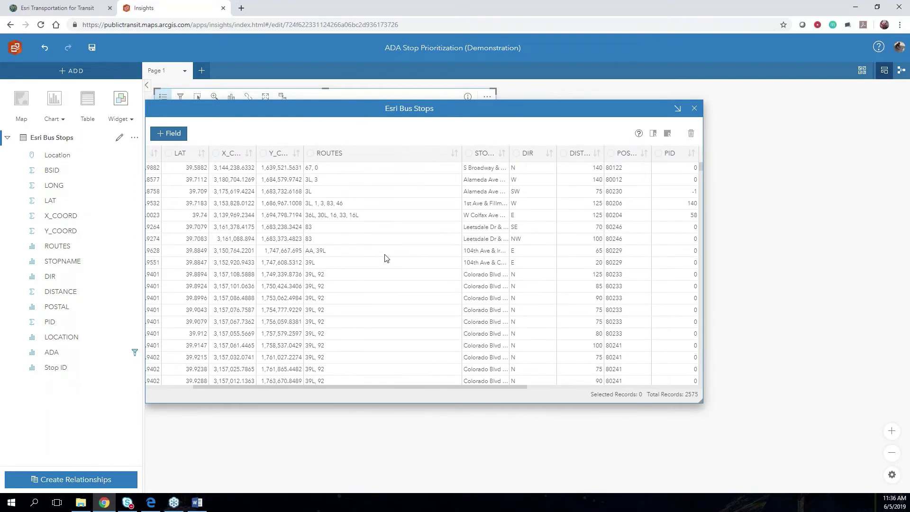
scroll(386, 258, down, 1)
scroll(386, 258, down, 5)
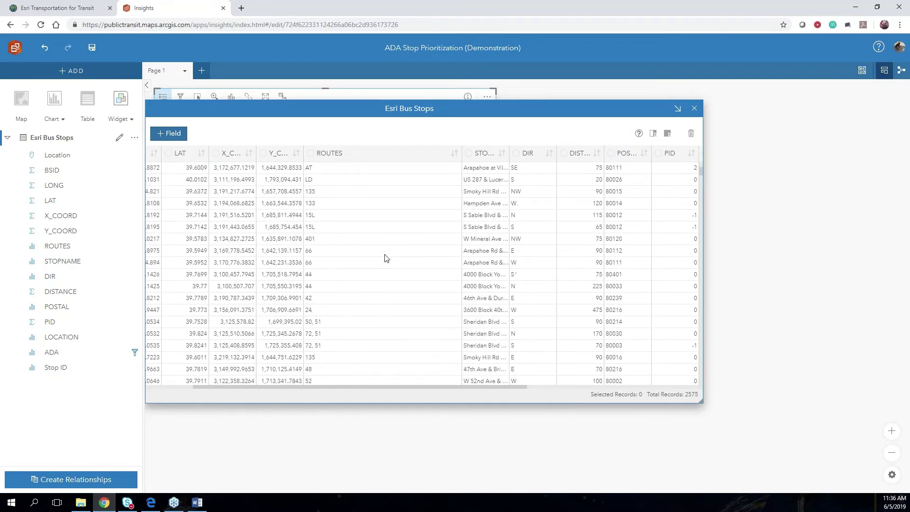
scroll(387, 258, up, 5)
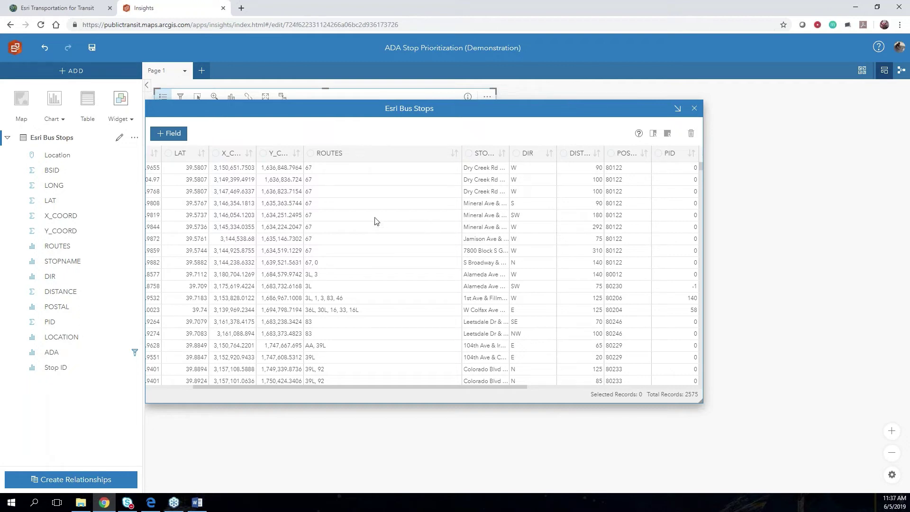
click(694, 109)
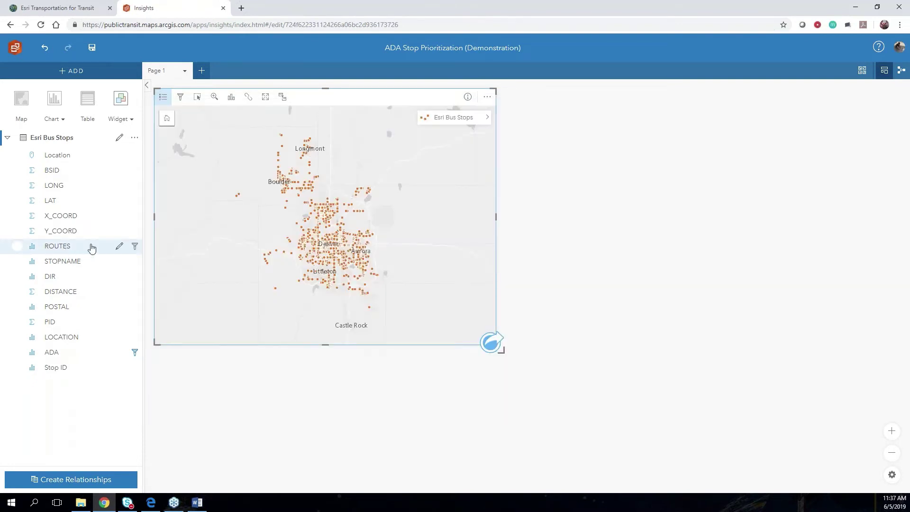
Deselect all values in the ROUTES filter and search it for entries containing a comma
click(135, 247)
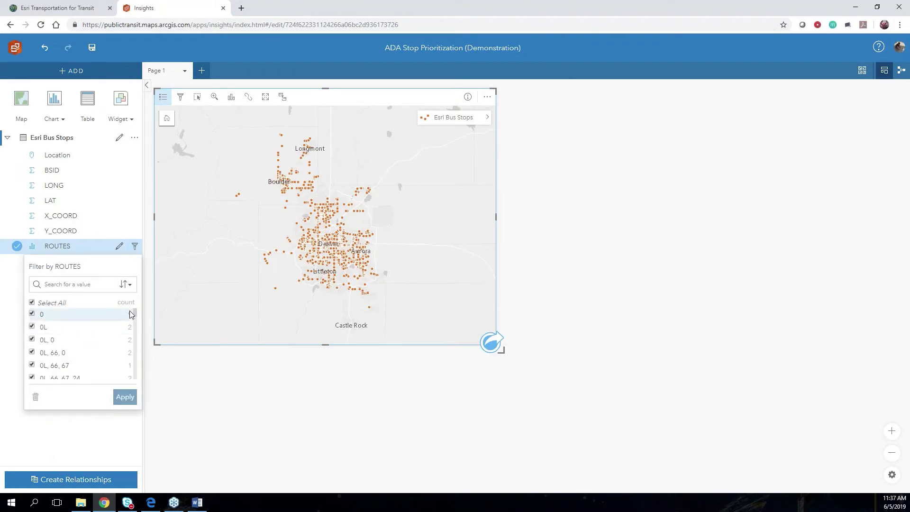
mouse_move(135, 312)
mouse_down()
mouse_move(135, 326)
mouse_move(140, 307)
mouse_up()
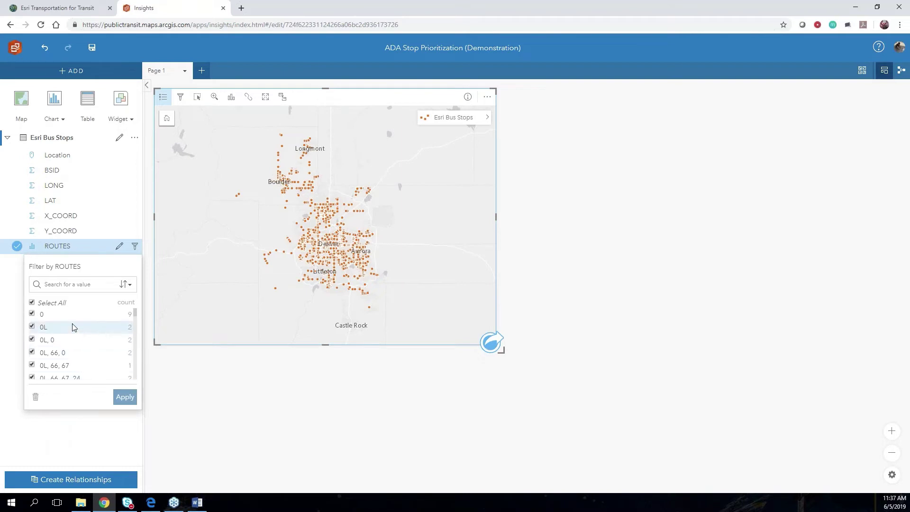
click(33, 303)
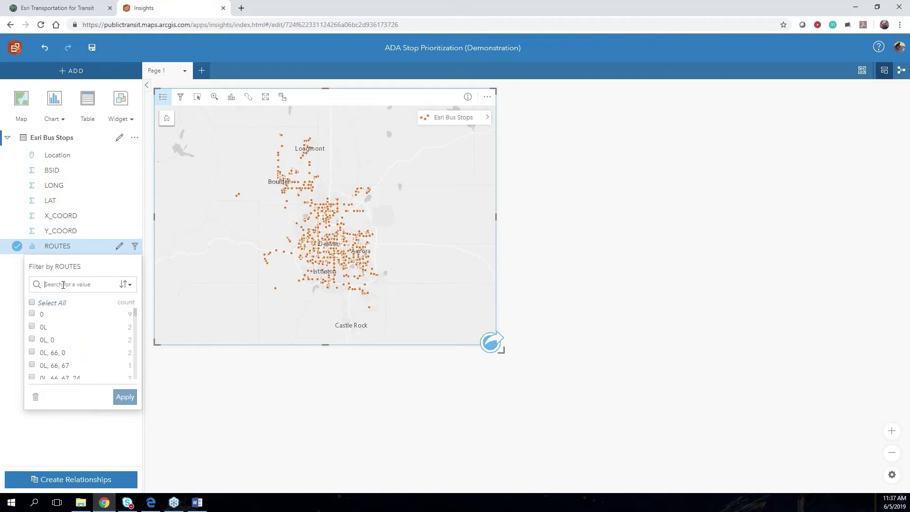
text(1)
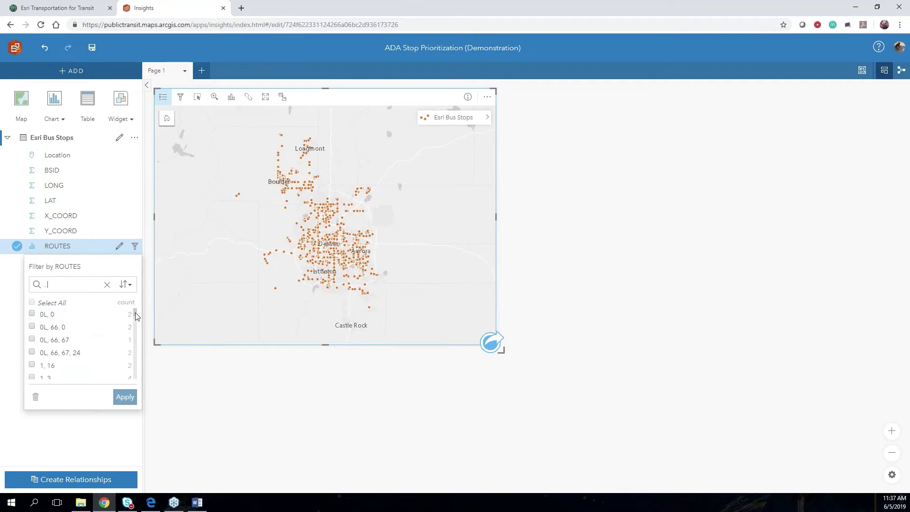
Filter ROUTES to all the comma-separated entries, from "0L, 0" through "Y, SKIP", and check the map's record count
scroll(136, 316, down, 1)
drag(137, 317, 138, 351)
drag(137, 347, 136, 378)
click(31, 373)
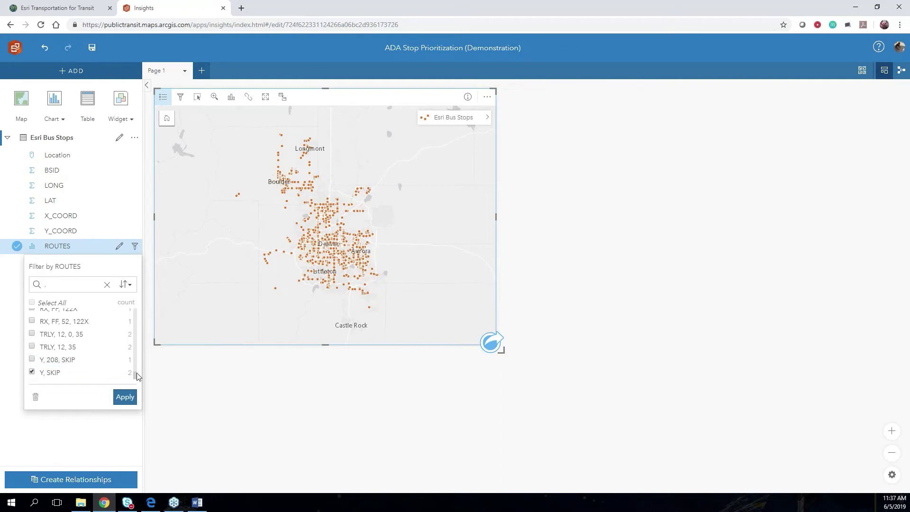
scroll(137, 372, up, 10)
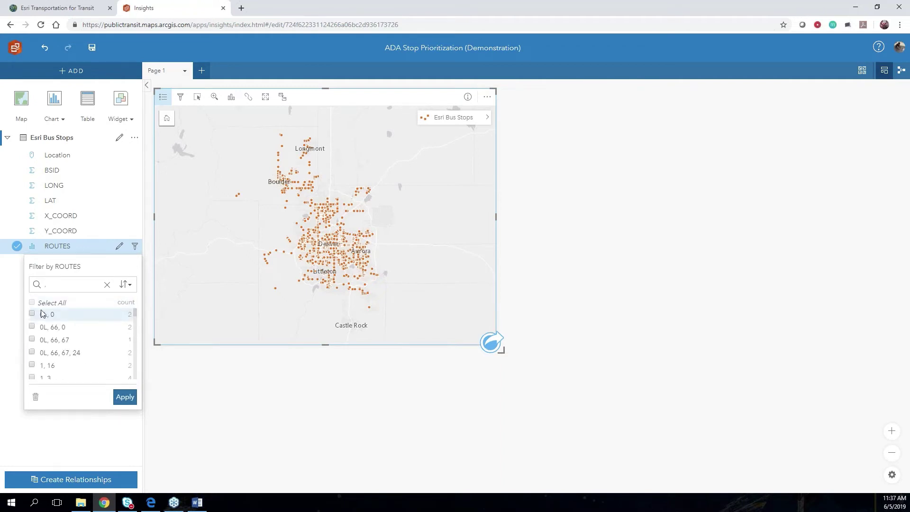
click(32, 314)
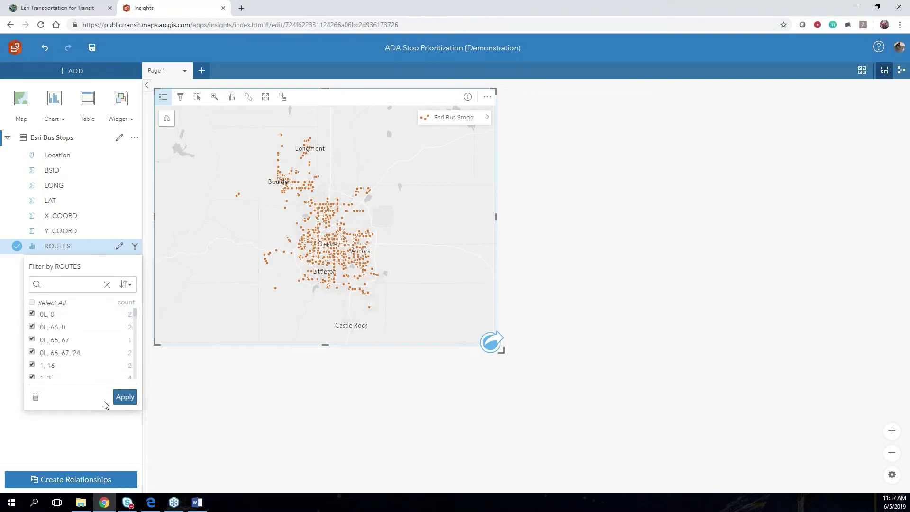
click(125, 397)
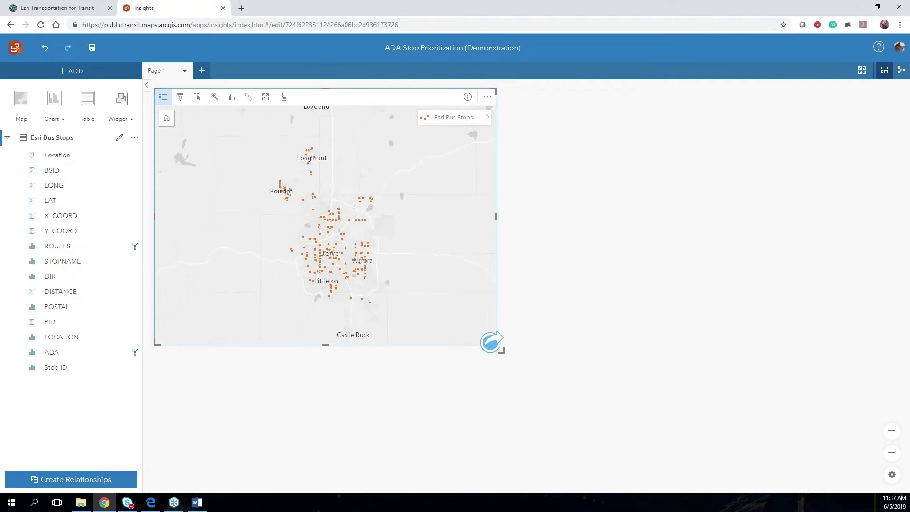
click(468, 97)
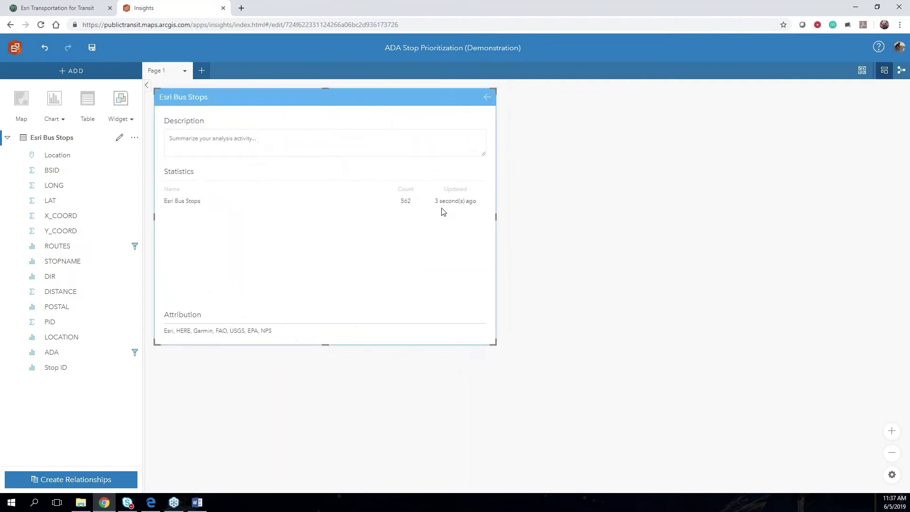
click(487, 97)
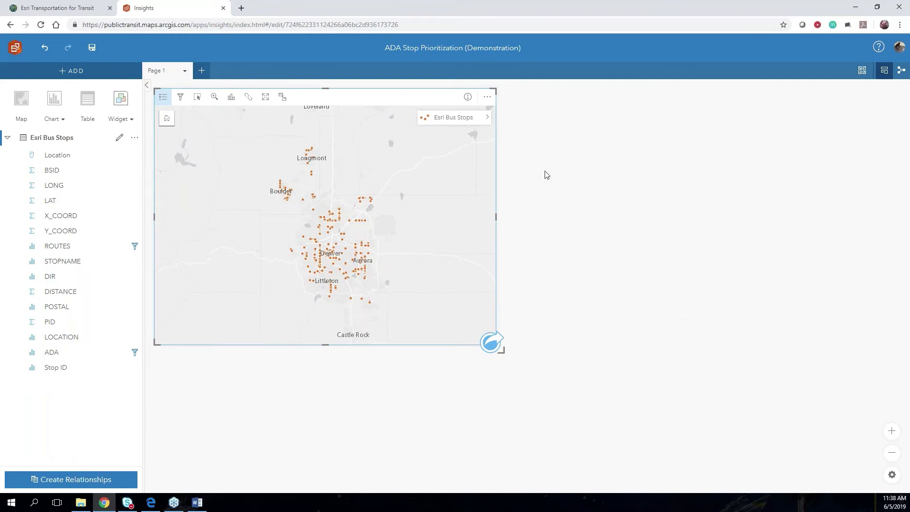
Search the Living Atlas for "cdc svi" and add the first CDC's Social Vulnerability Index result with its Overall 2014 Tracts layer
click(78, 70)
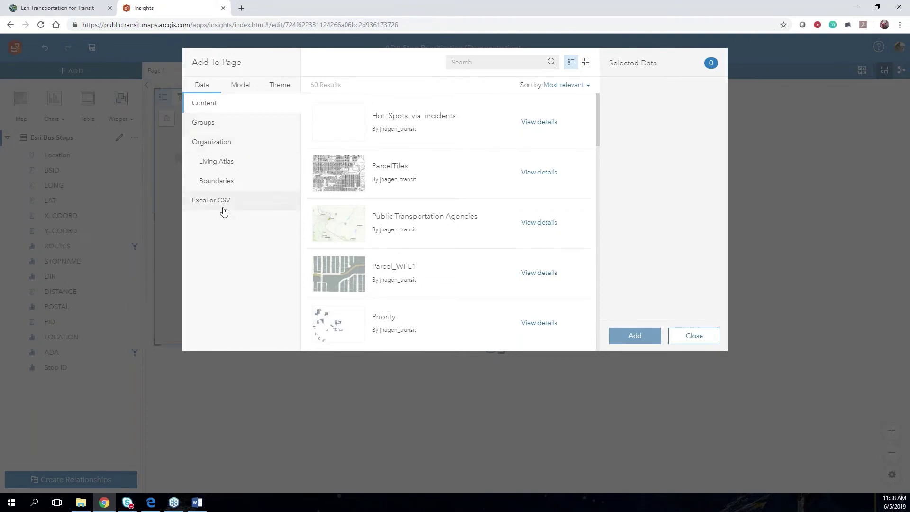
click(245, 163)
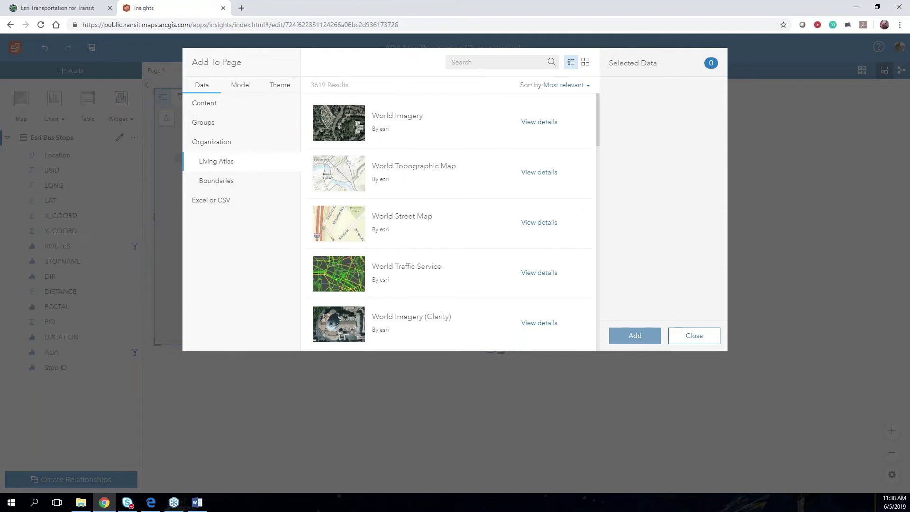
click(479, 61)
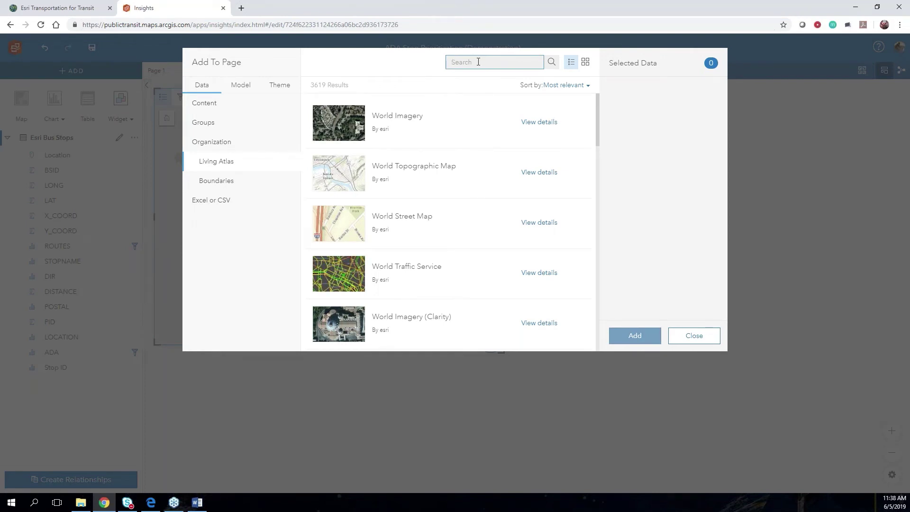
text(d)
text(dc s)
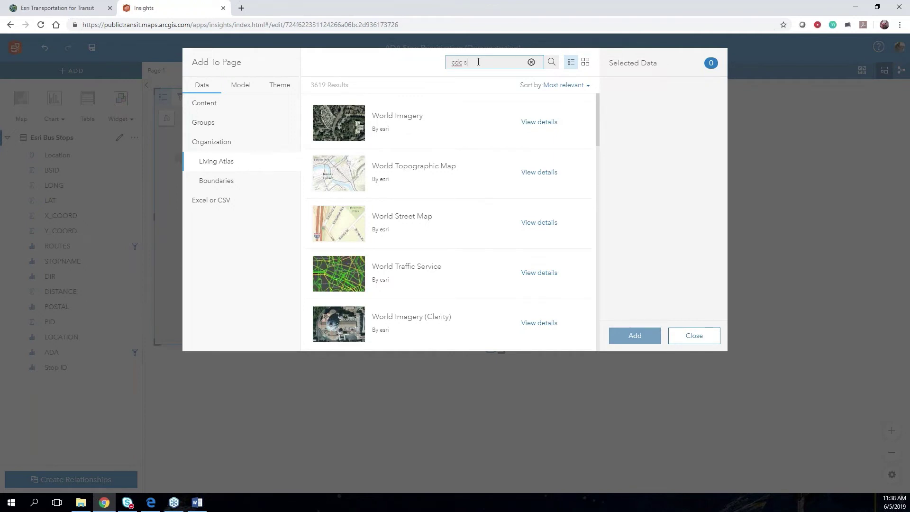
text(vi)
key(Return)
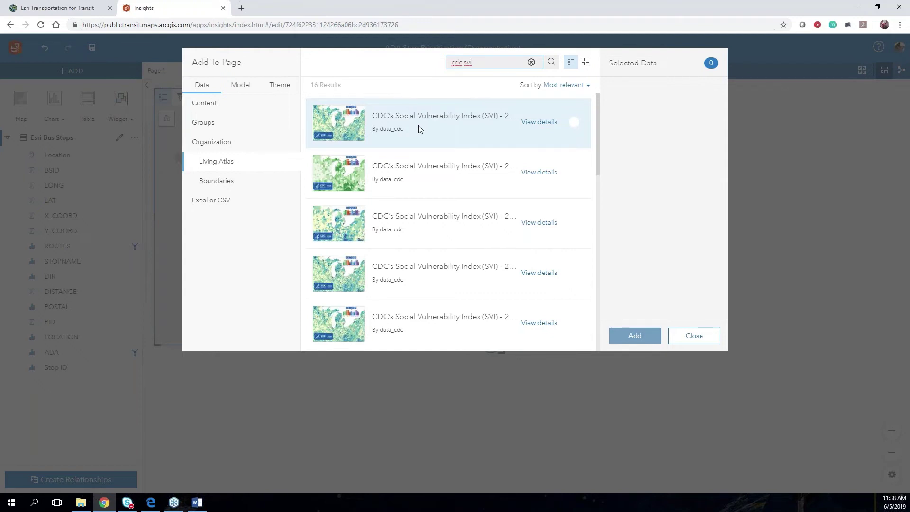
click(577, 122)
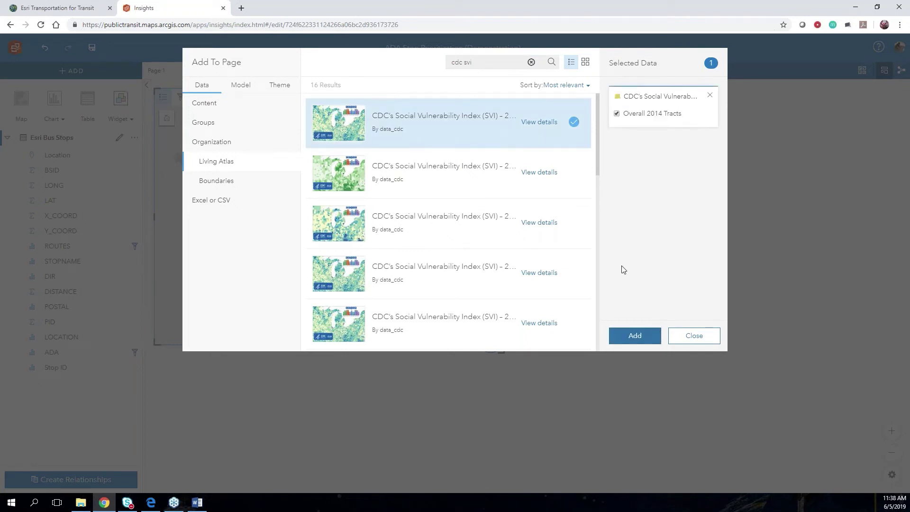
click(635, 335)
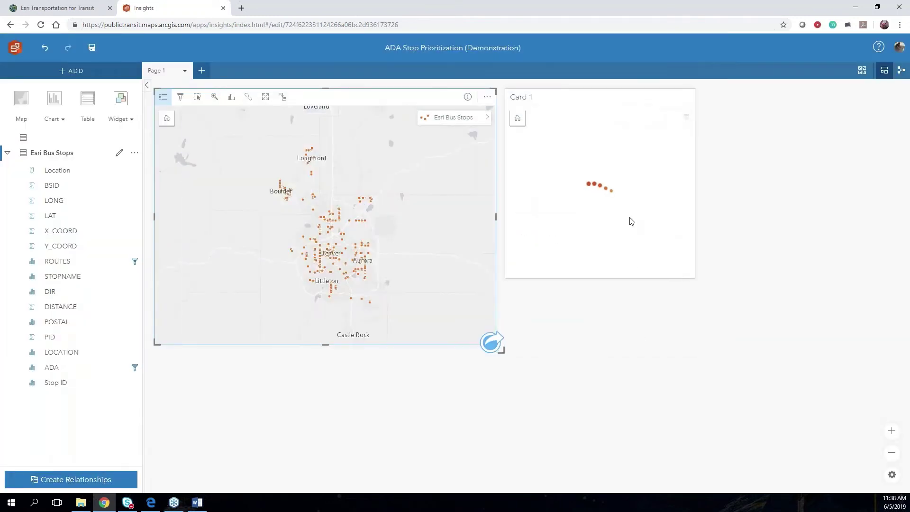
Switch to Edge and read how CDC's Social Vulnerability Index fact sheet explains the index, its four themes and its uses, then return to Insights
click(151, 503)
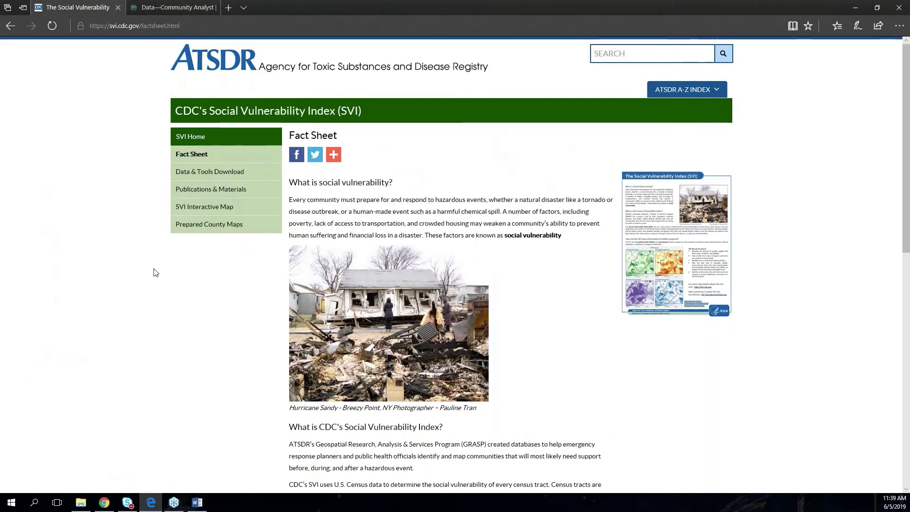
scroll(177, 298, down, 1)
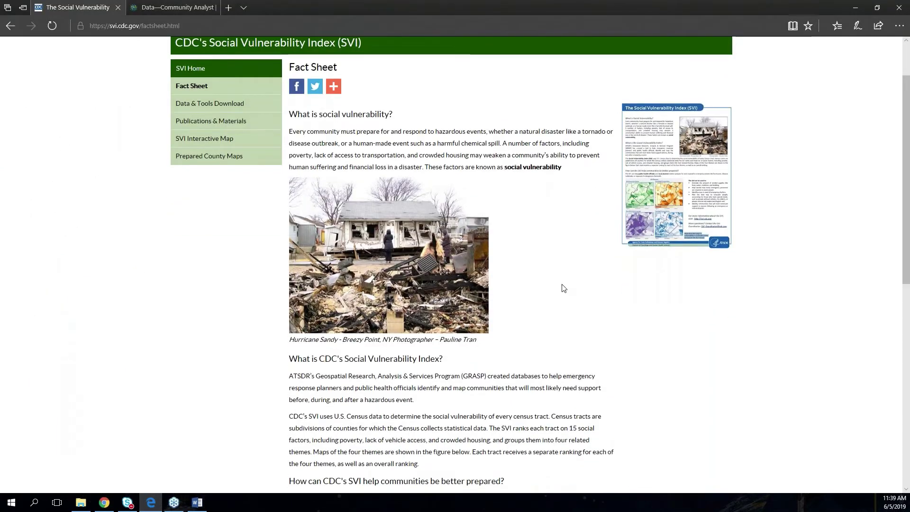
scroll(565, 290, down, 1)
scroll(566, 294, down, 2)
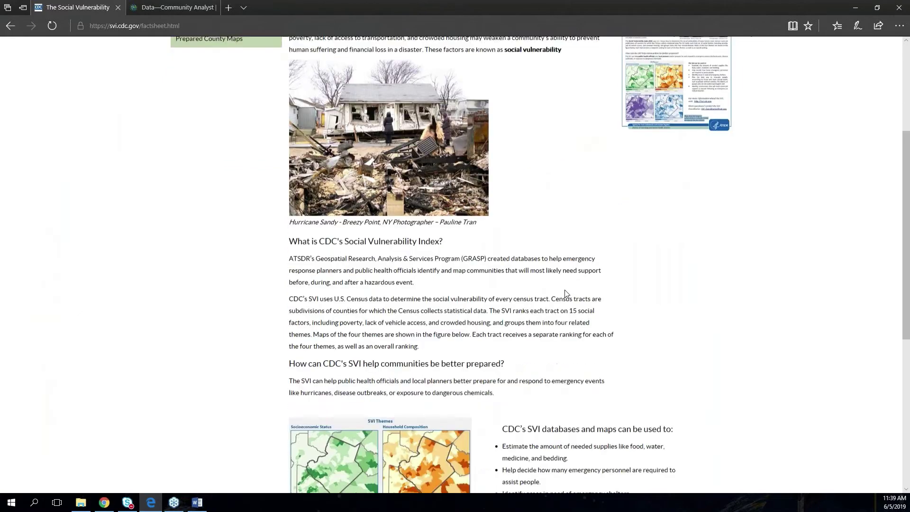
scroll(566, 294, down, 4)
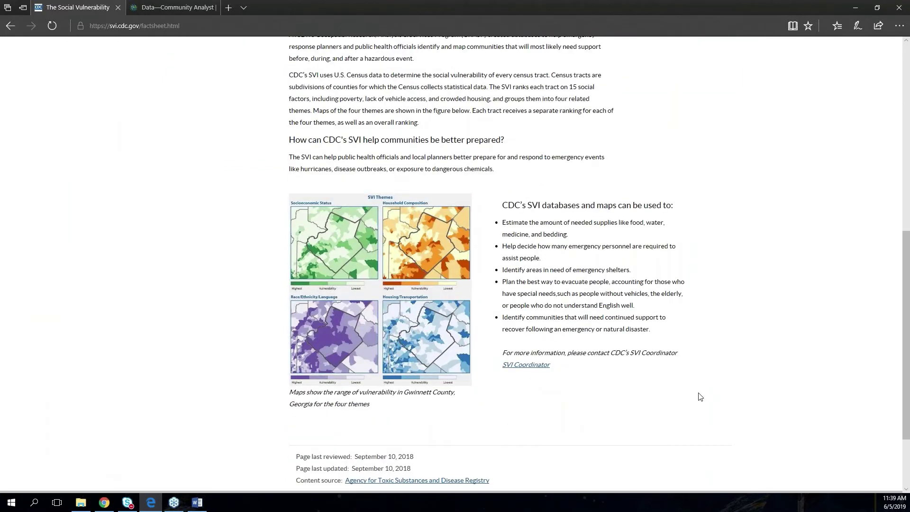
scroll(701, 396, up, 3)
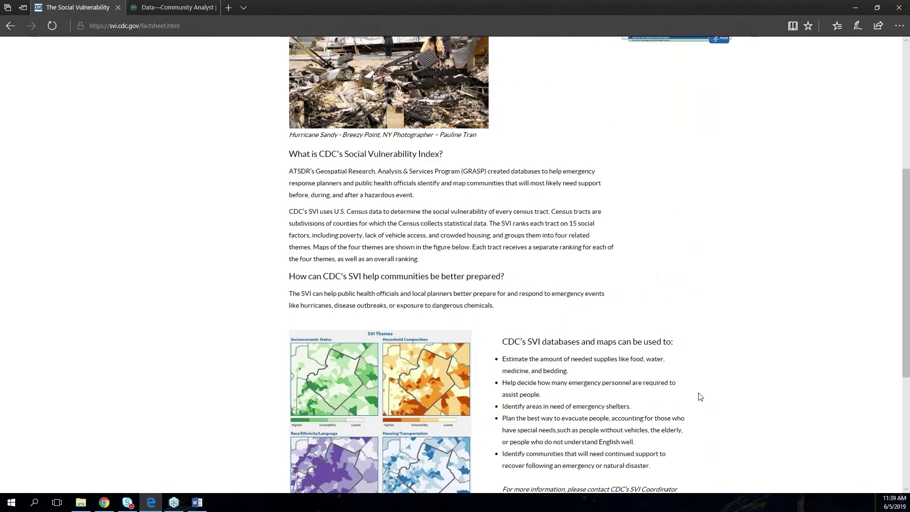
scroll(701, 396, down, 1)
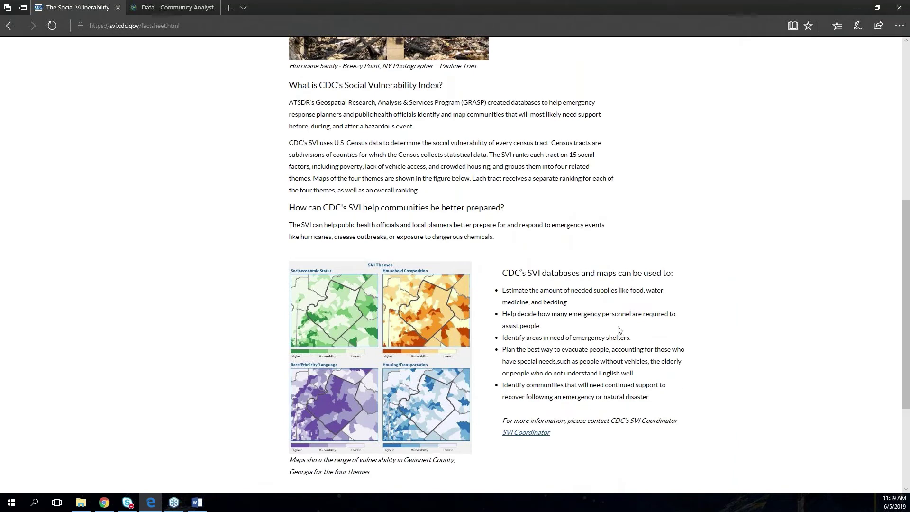
scroll(540, 337, down, 1)
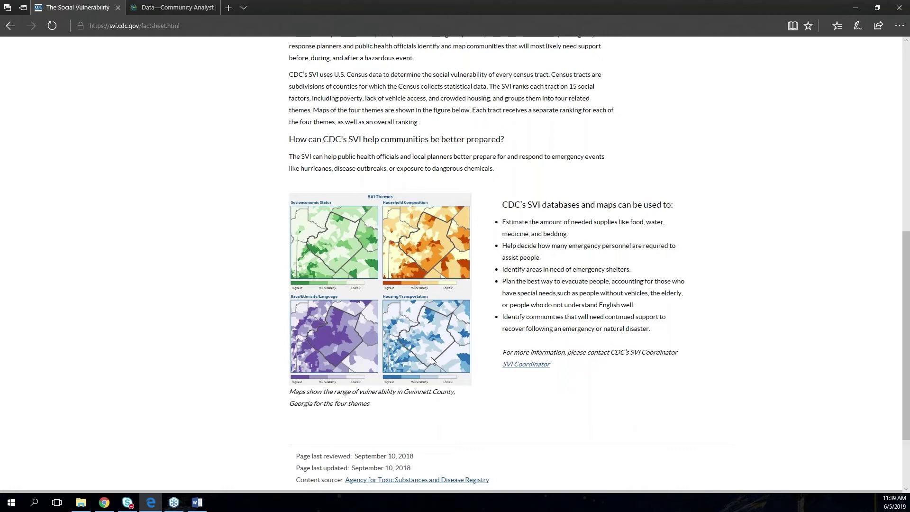
scroll(442, 336, up, 9)
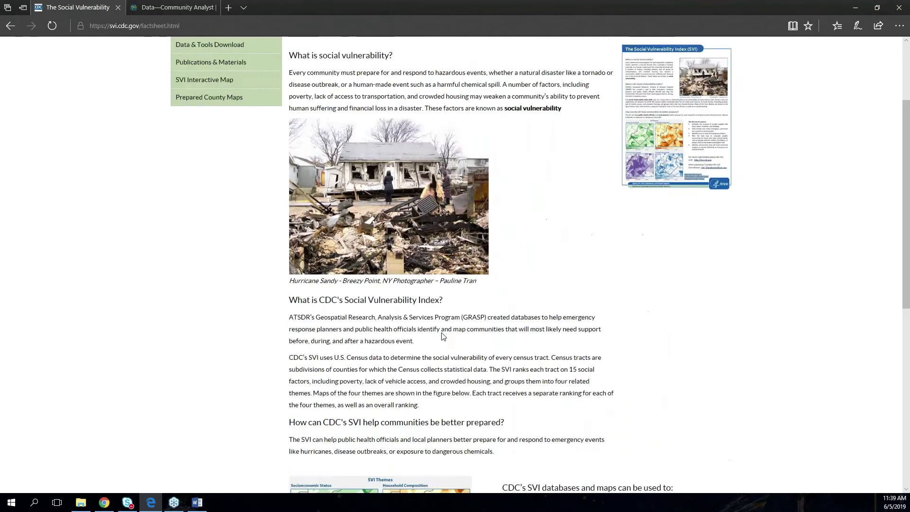
scroll(456, 371, down, 3)
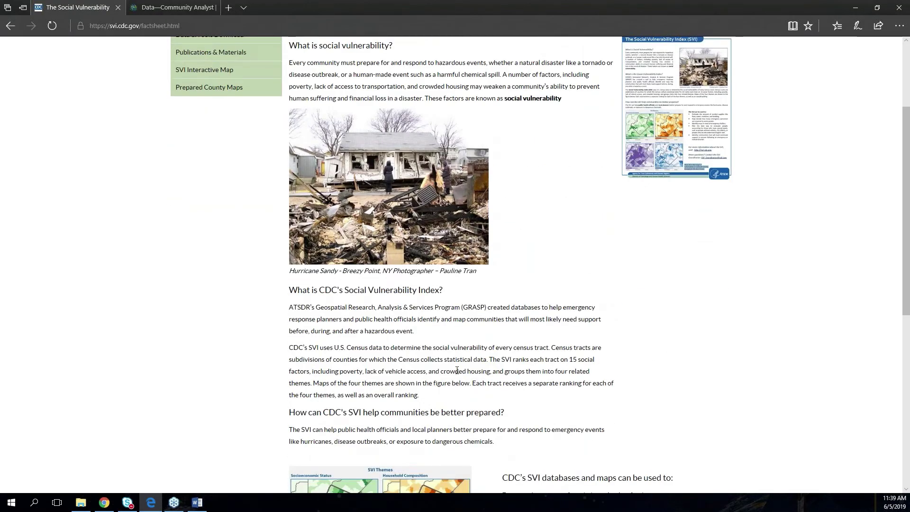
scroll(456, 371, down, 4)
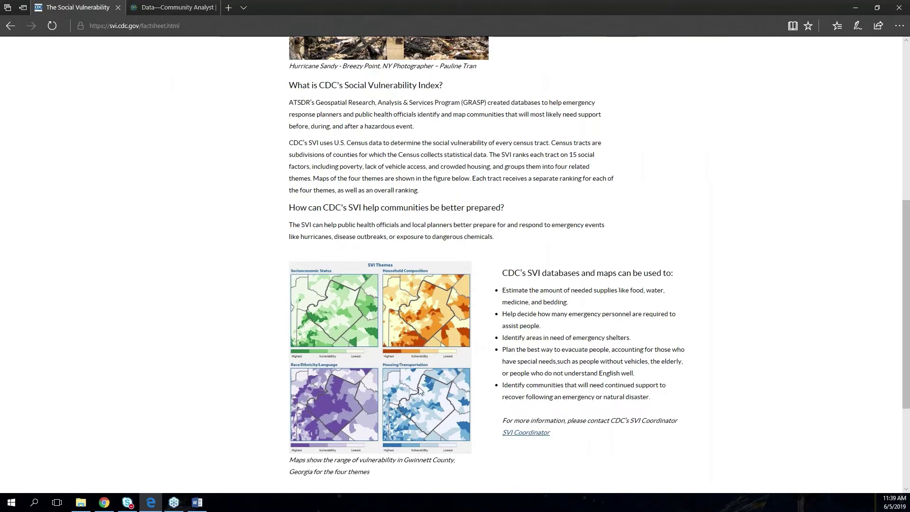
click(855, 10)
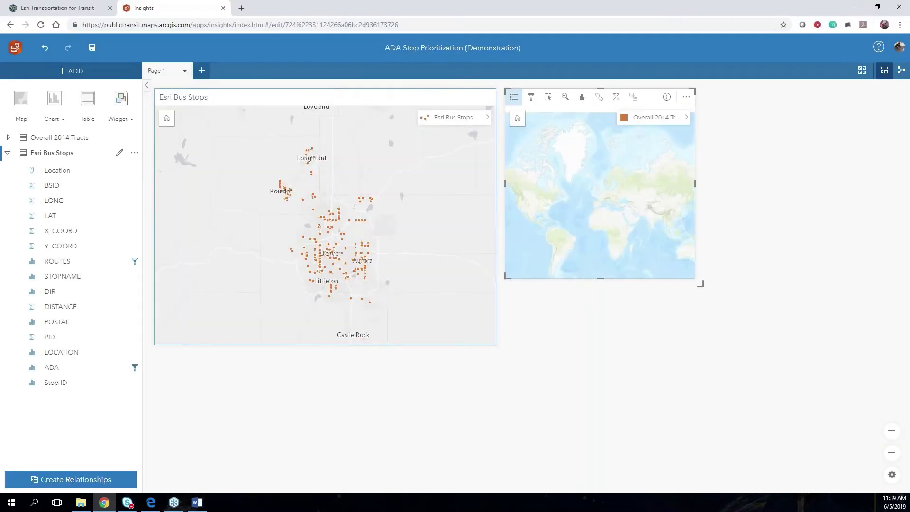
Delete the separate Overall 2014 Tracts map card and filter that dataset's STATE field to Colorado
key(Delete)
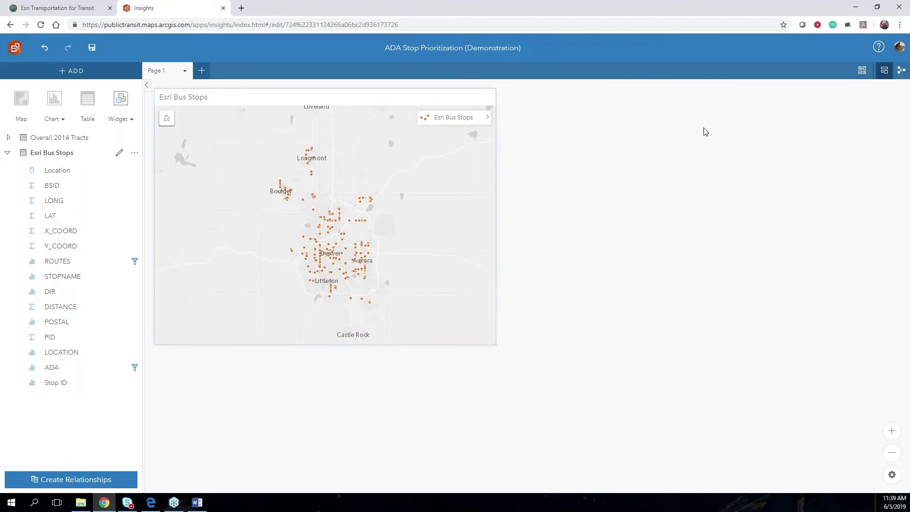
click(7, 138)
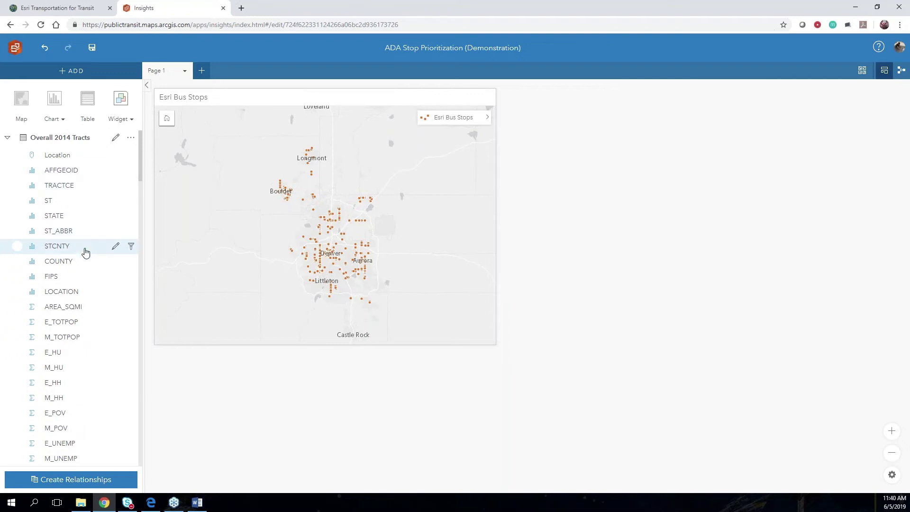
click(132, 216)
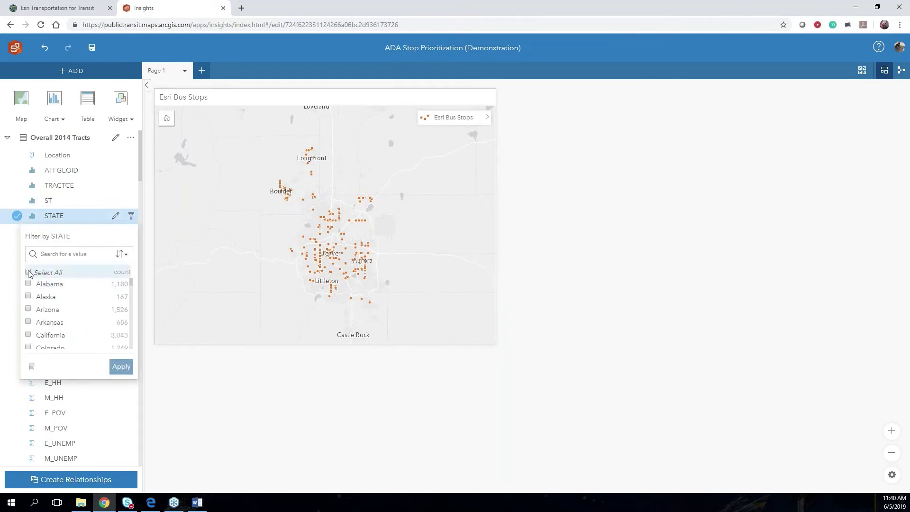
click(28, 347)
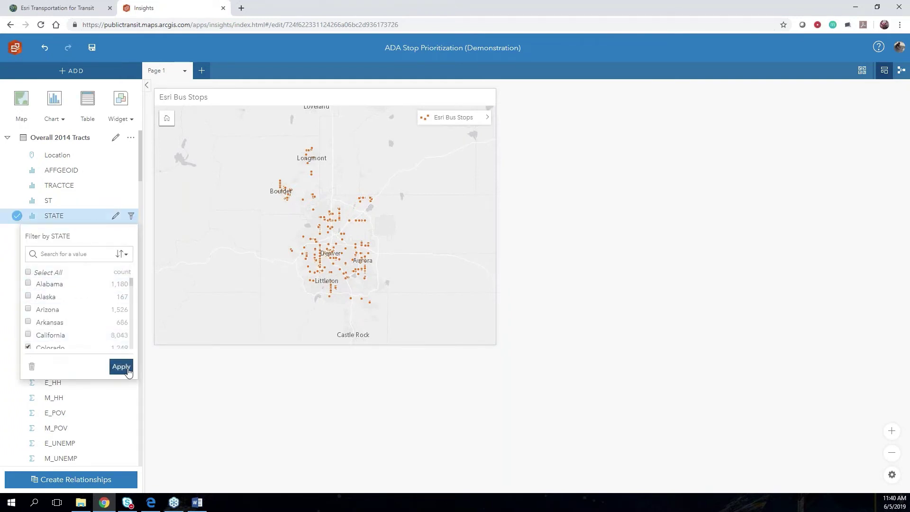
click(121, 367)
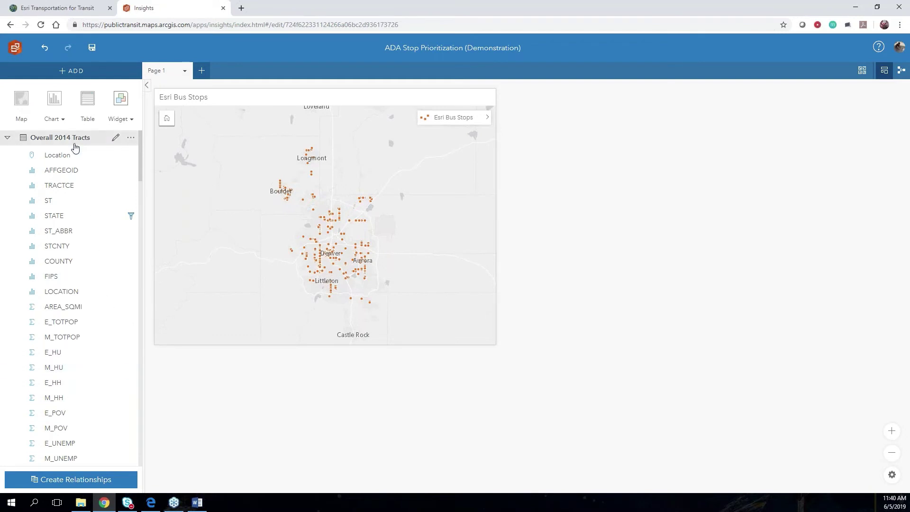
Add the Overall 2014 Tracts dataset as a layer on the Esri Bus Stops map and zoom in on the Denver region
drag(41, 138, 343, 166)
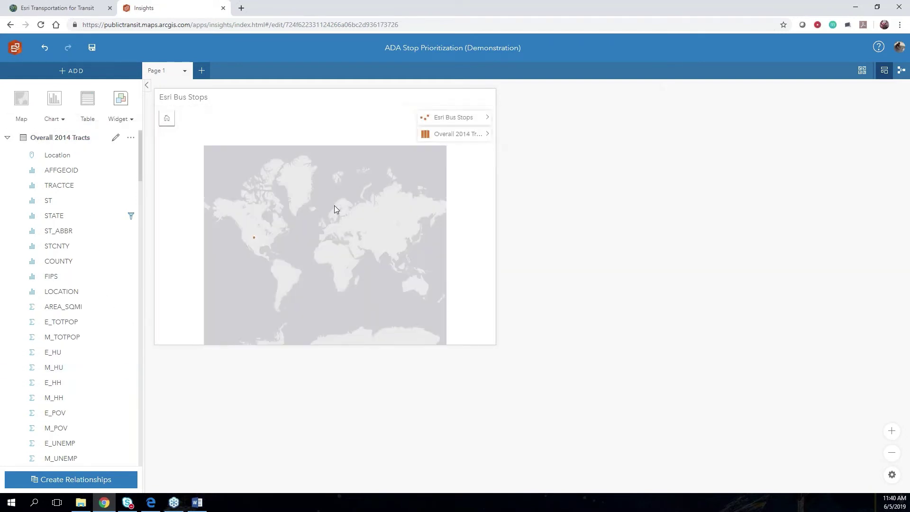
click(248, 230)
scroll(251, 233, up, 5)
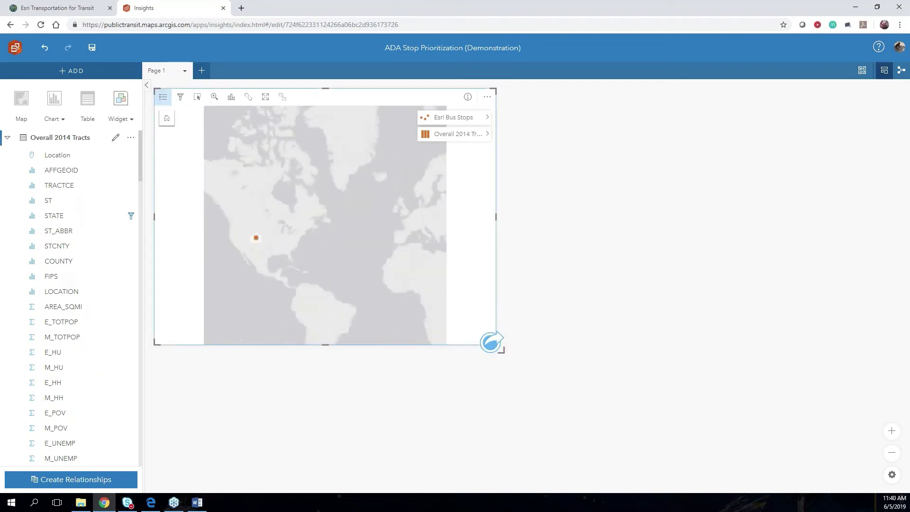
scroll(276, 228, up, 3)
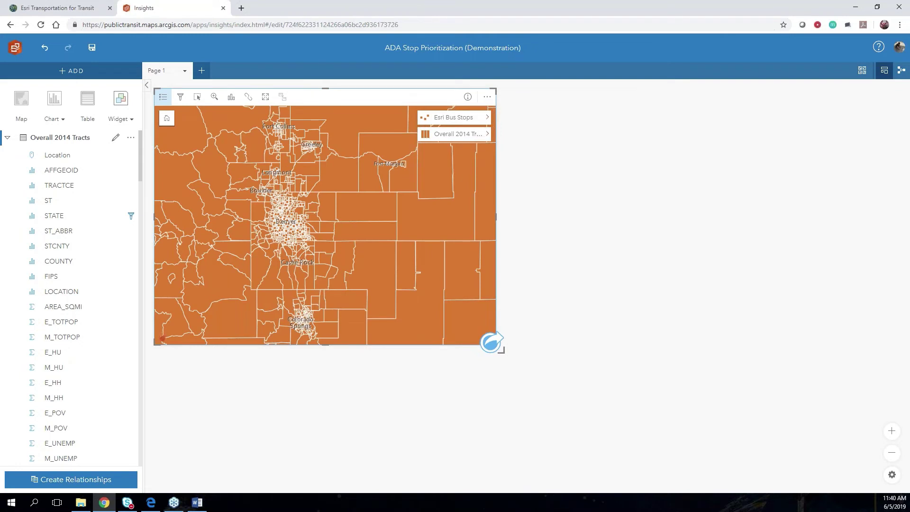
Change the fill color of the map's Overall 2014 Tracts layer to dark magenta, #A80084, and close its layer options
click(487, 133)
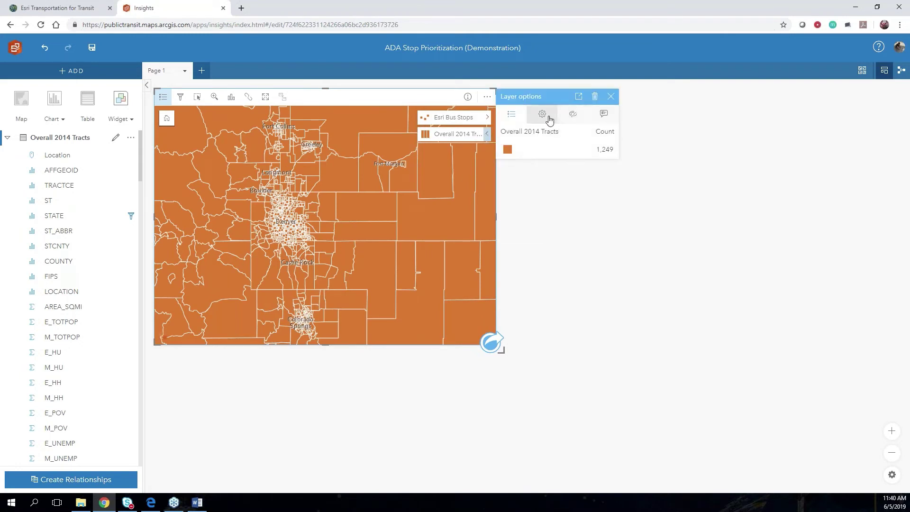
click(572, 115)
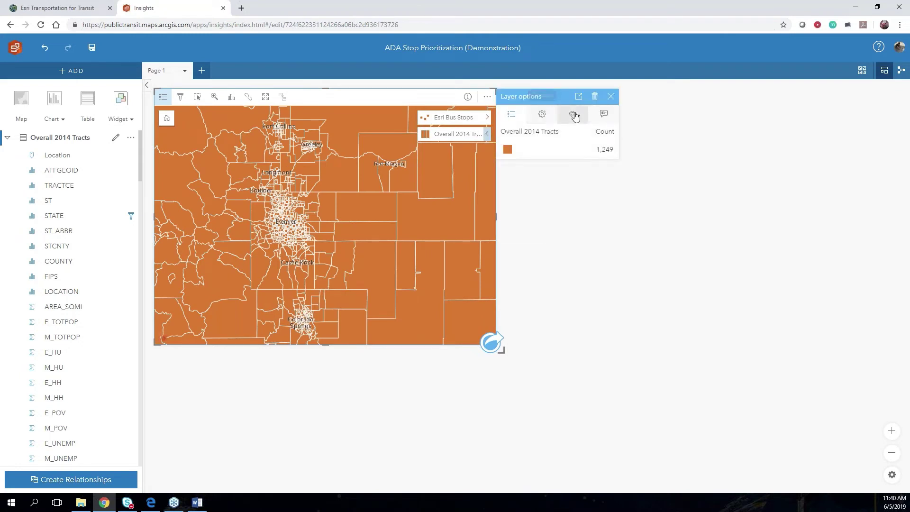
click(516, 155)
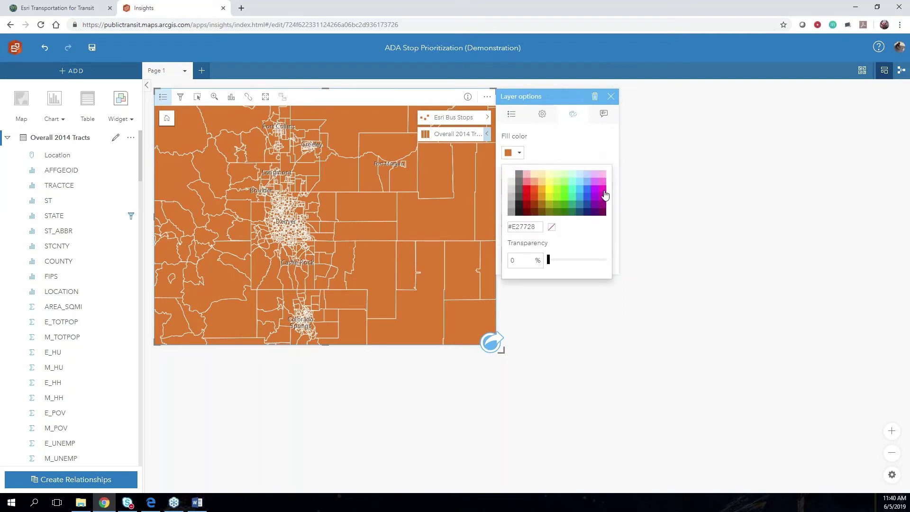
click(604, 190)
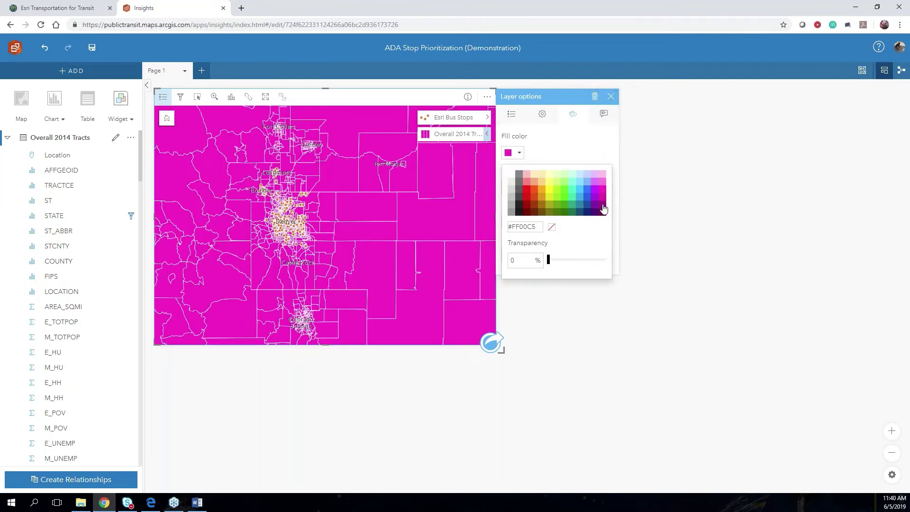
click(604, 209)
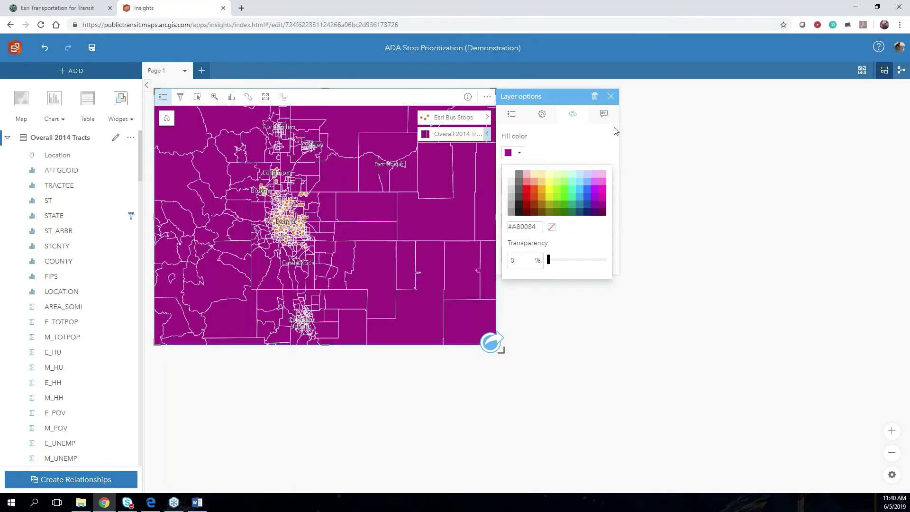
click(612, 96)
Filter the Overall 2014 Tracts dataset's RPL_THEME4 field to a minimum value of 0.65 and apply it
mouse_move(352, 230)
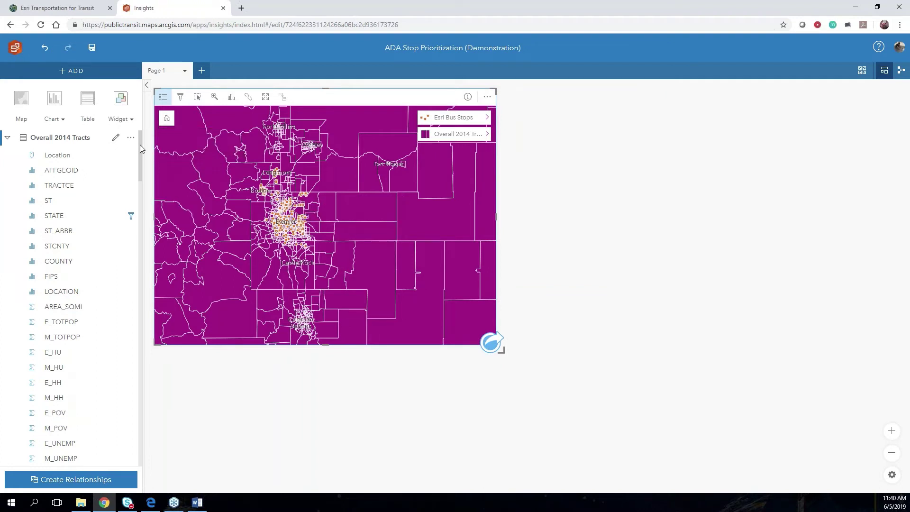
drag(141, 144, 149, 244)
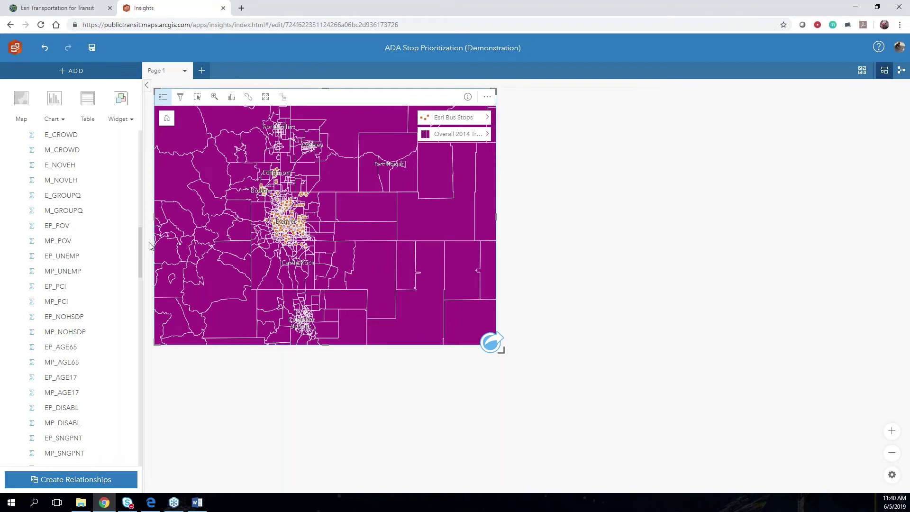
drag(149, 246, 153, 338)
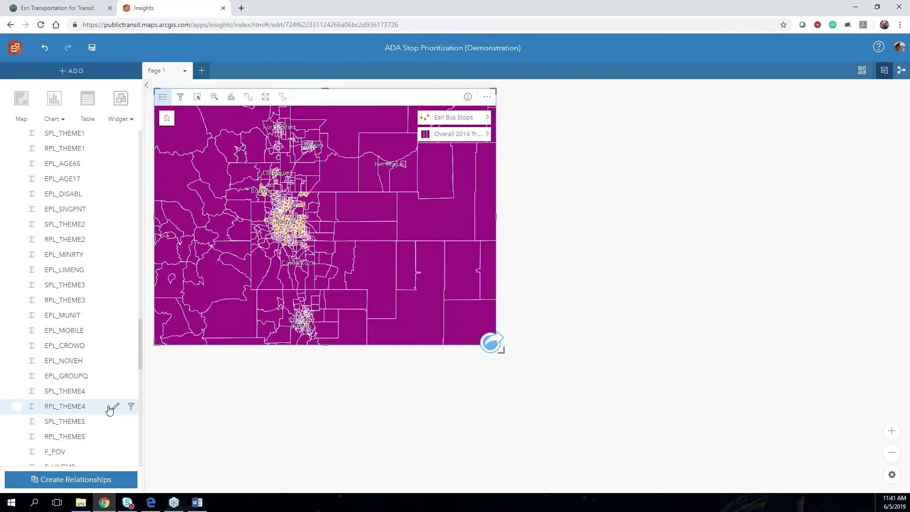
click(131, 407)
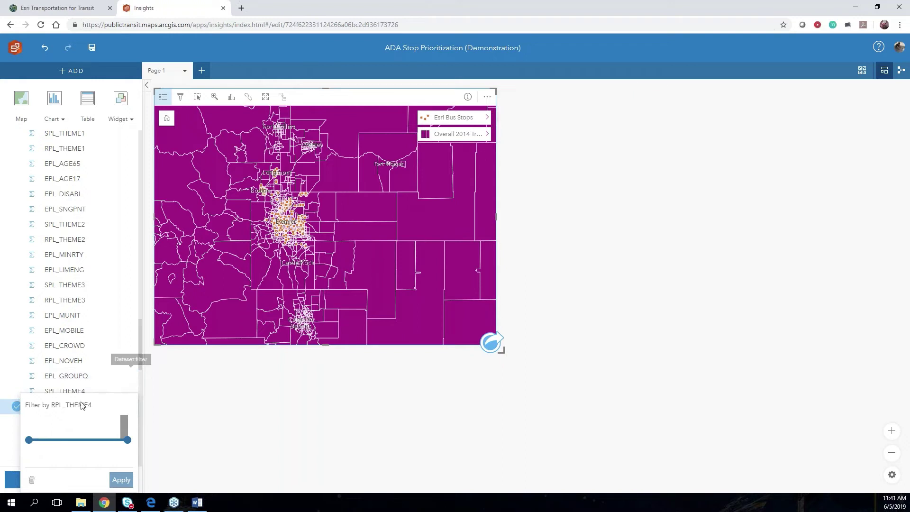
drag(29, 440, 62, 440)
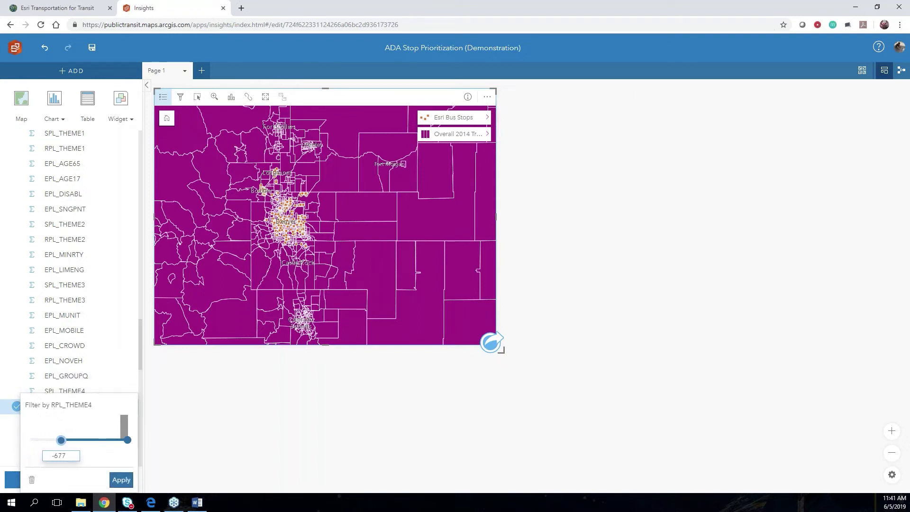
click(68, 457)
key(BackSpace)
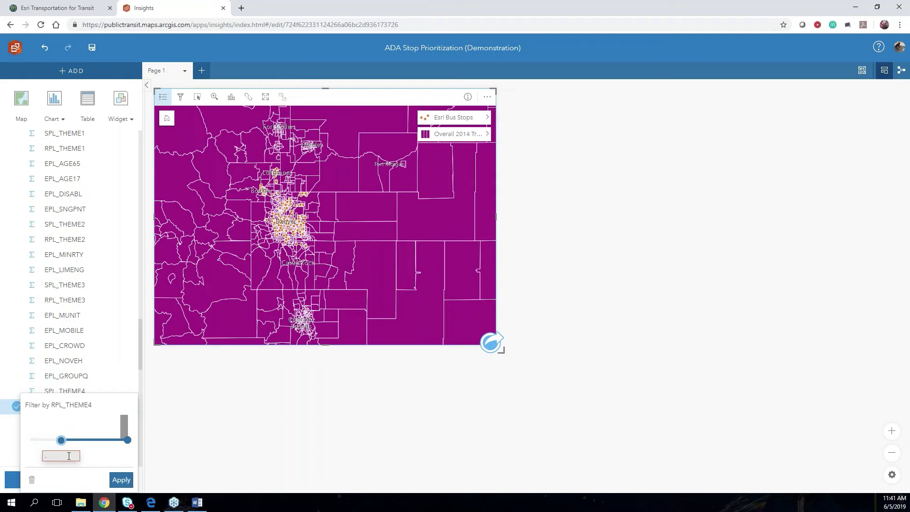
key(BackSpace)
text(0.65)
click(121, 479)
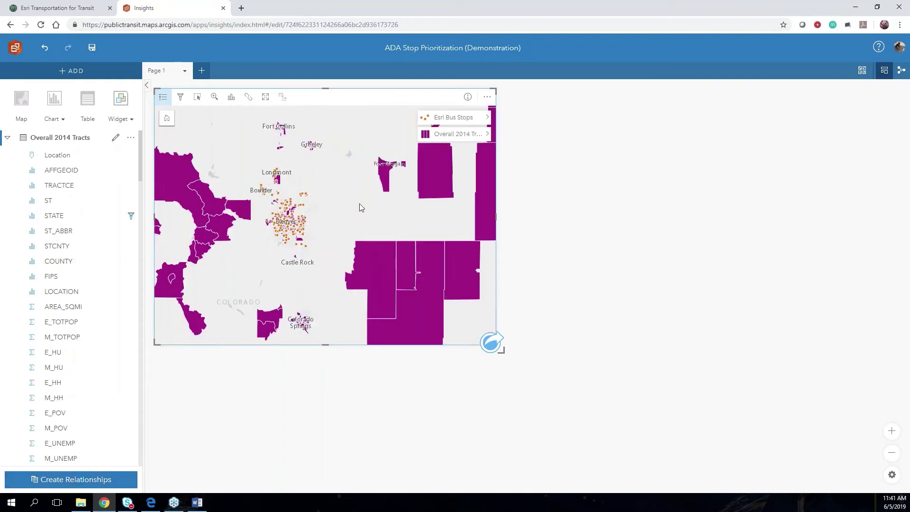
Run a spatial filter on the map that keeps the Esri Bus Stops intersecting the Overall 2014 Tracts layer
scroll(319, 207, up, 2)
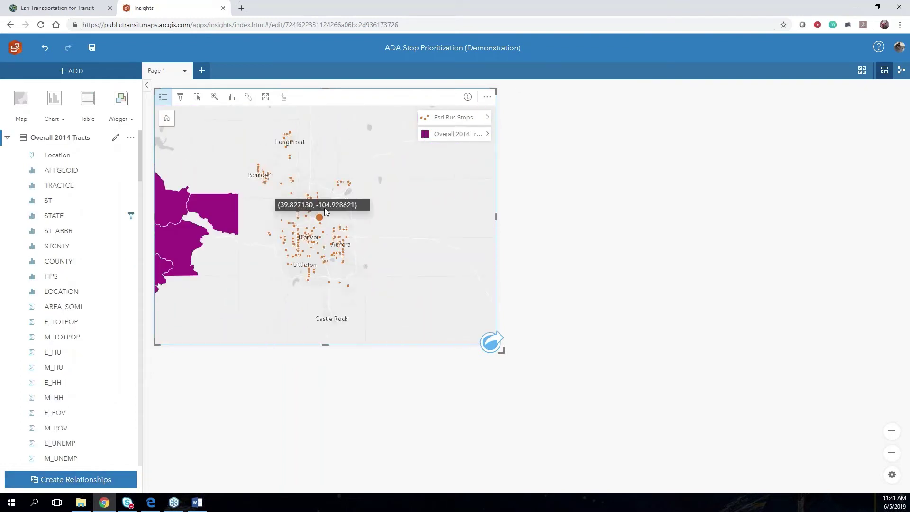
scroll(392, 230, up, 1)
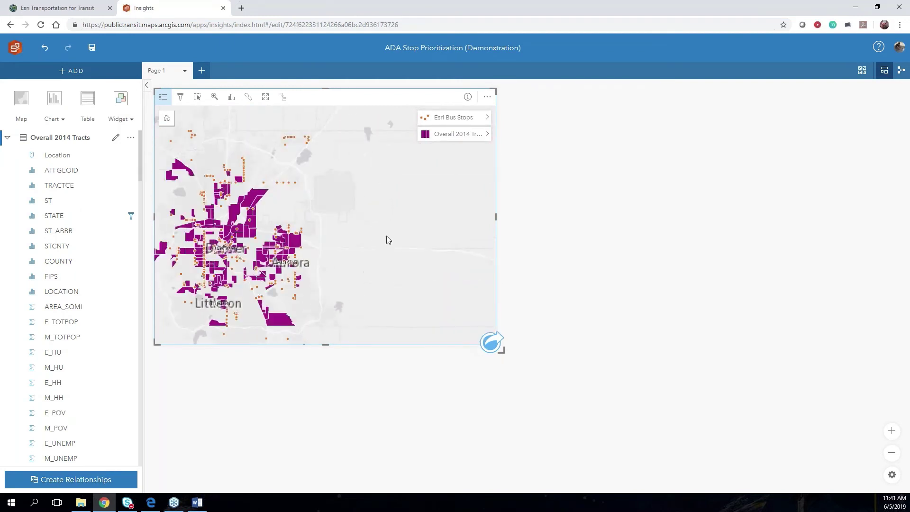
drag(386, 240, 490, 242)
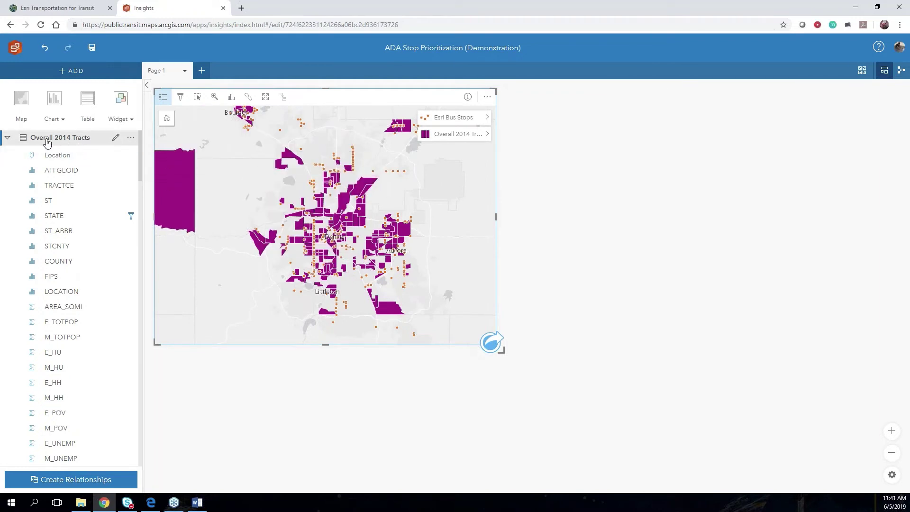
drag(51, 143, 428, 292)
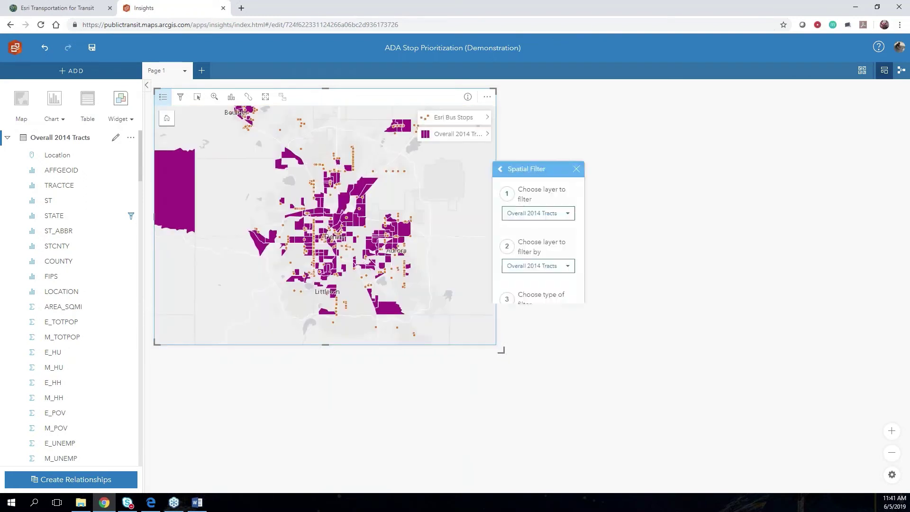
click(598, 140)
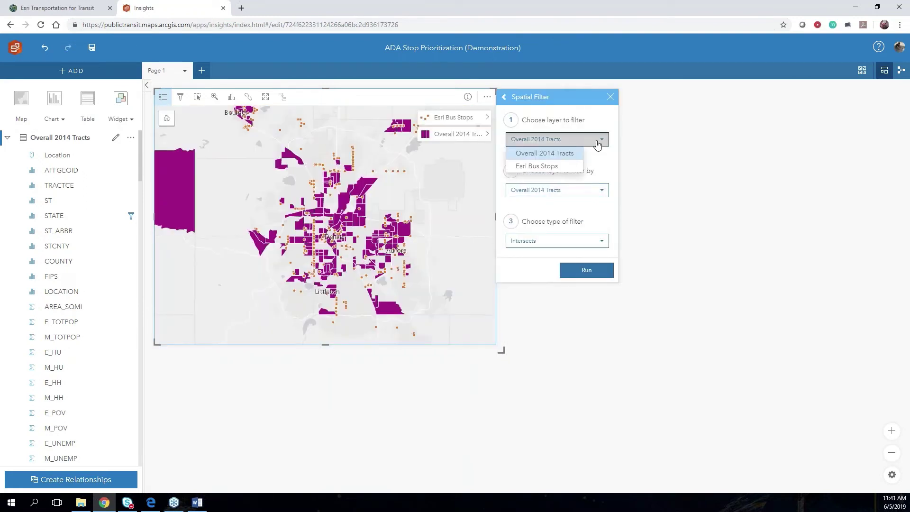
click(560, 166)
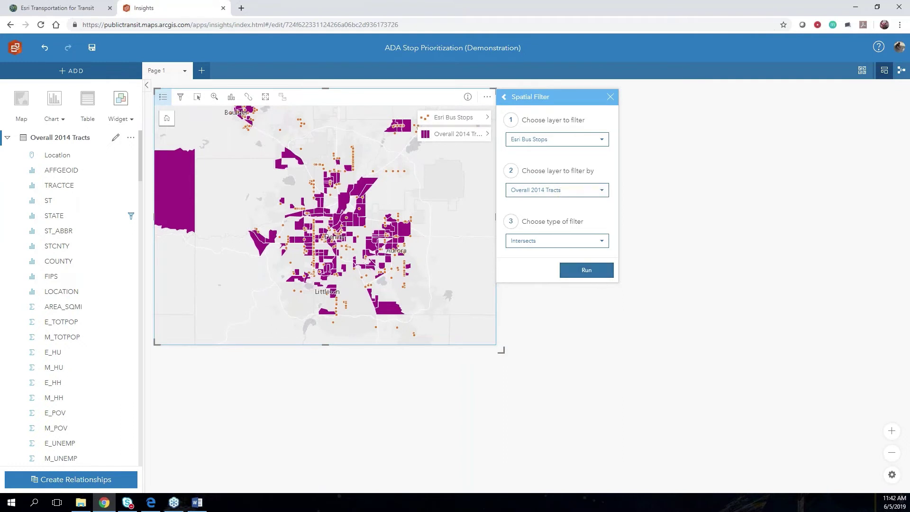
click(586, 270)
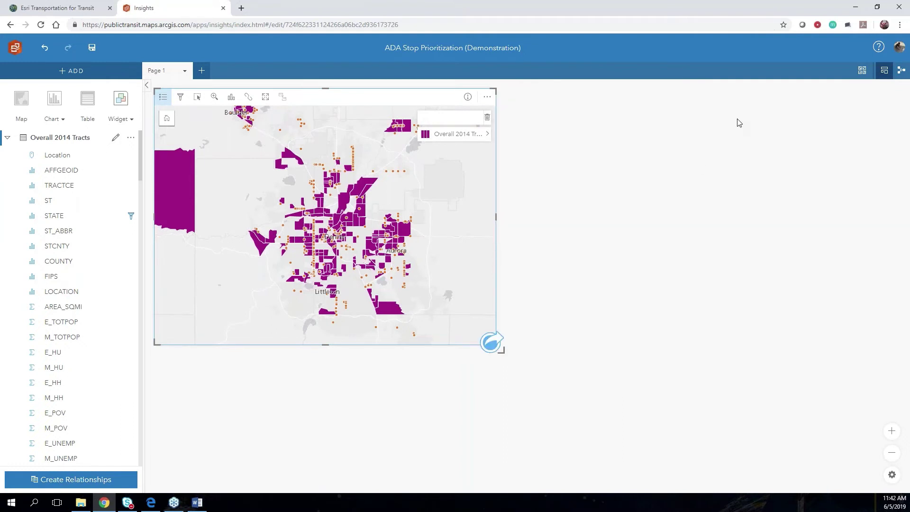
Remove the Overall 2014 Tracts layer from the map and check the card's statistics for the spatially filtered stops
click(487, 134)
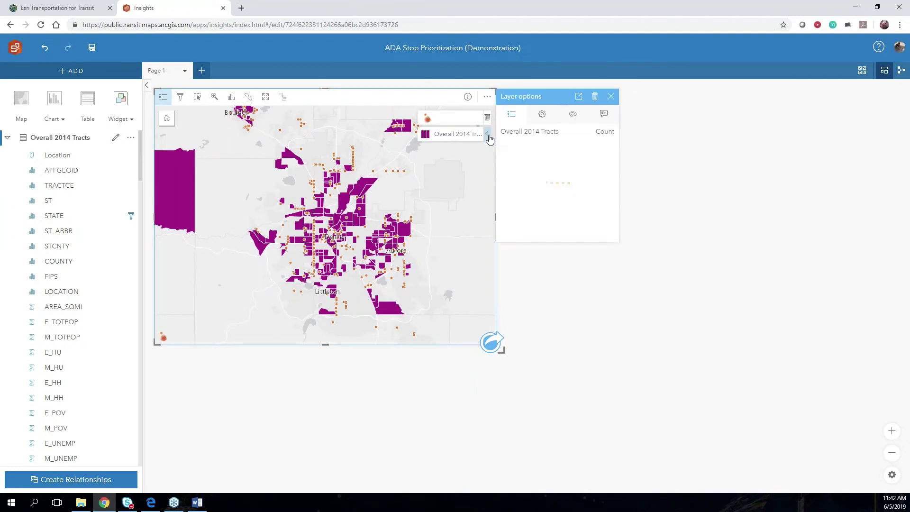
click(595, 96)
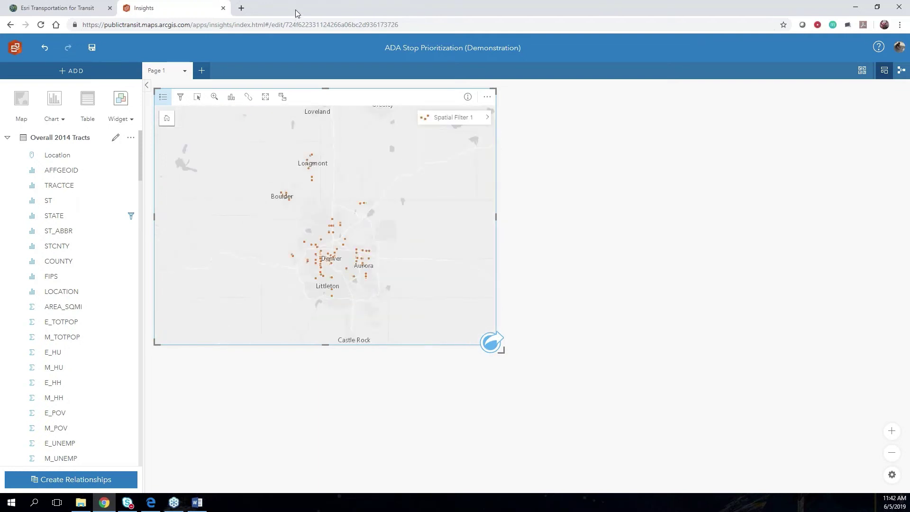
click(467, 98)
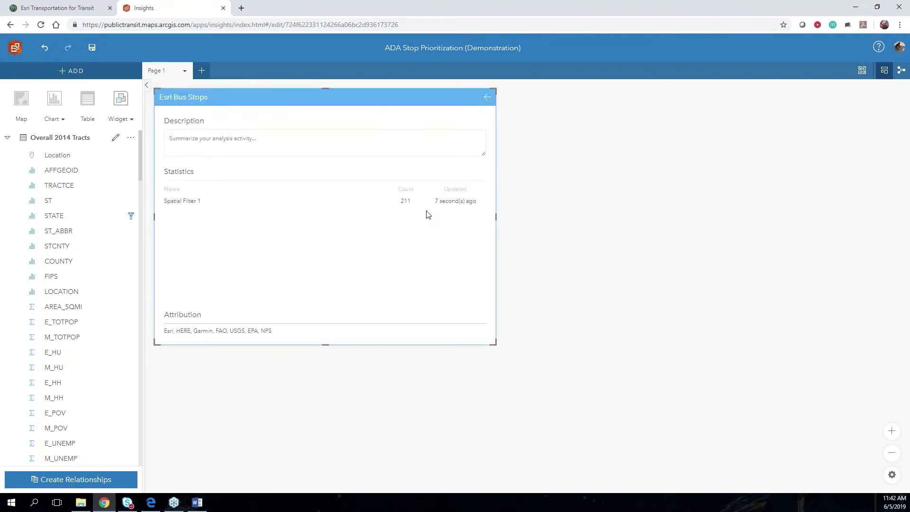
click(487, 98)
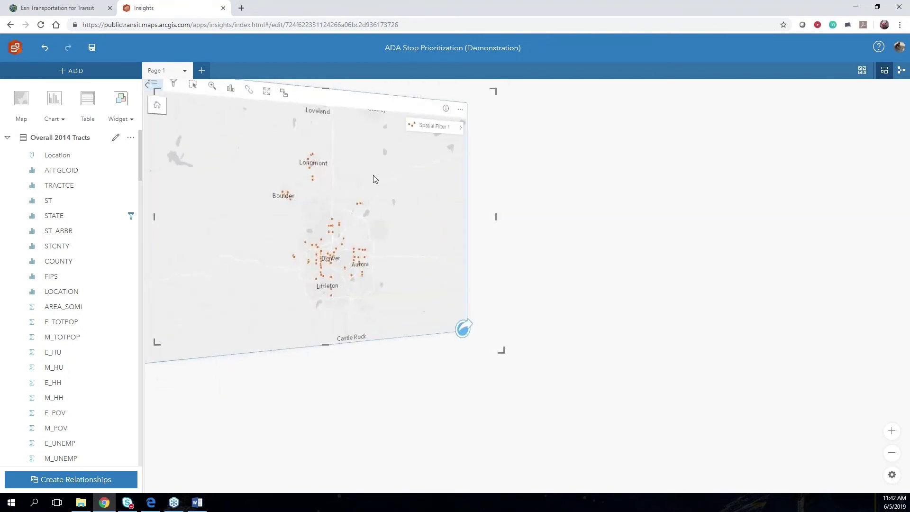
Start Enrich Data on the Spatial Filter 1 layer and set the data browser's country to United States
drag(417, 244, 413, 235)
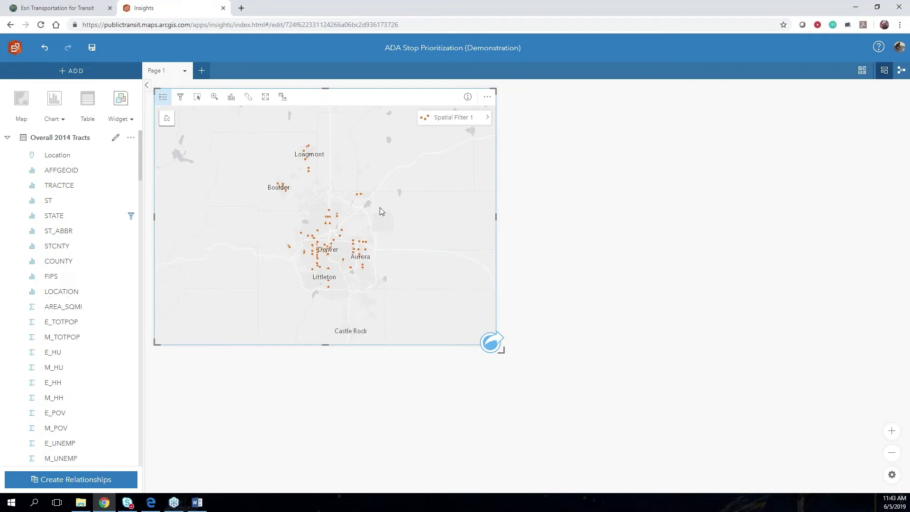
click(493, 342)
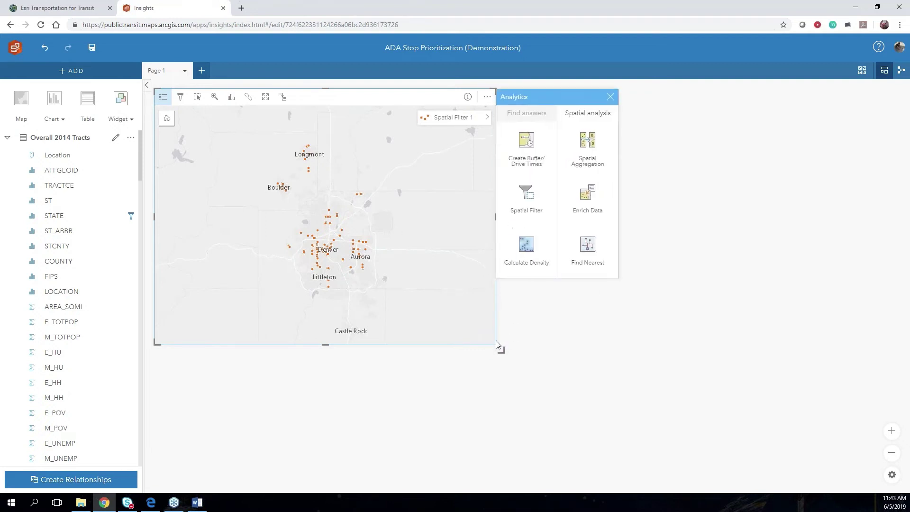
click(592, 200)
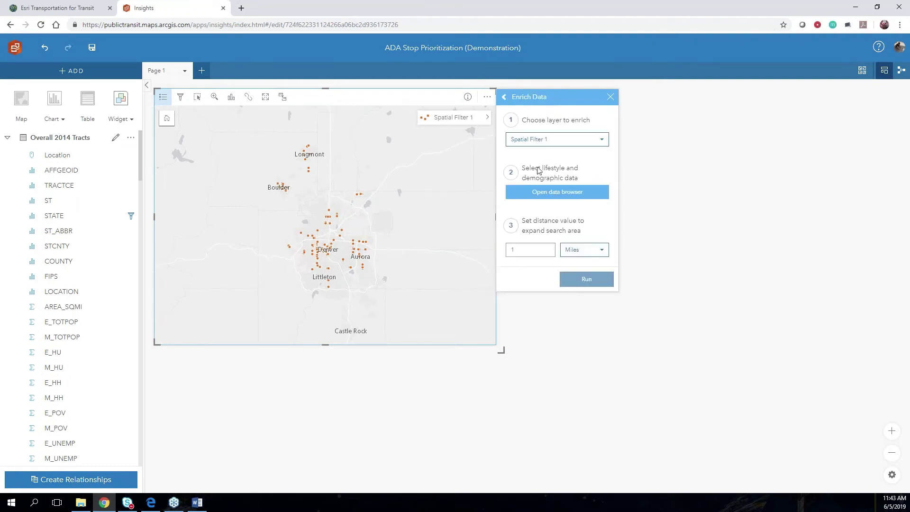
click(540, 192)
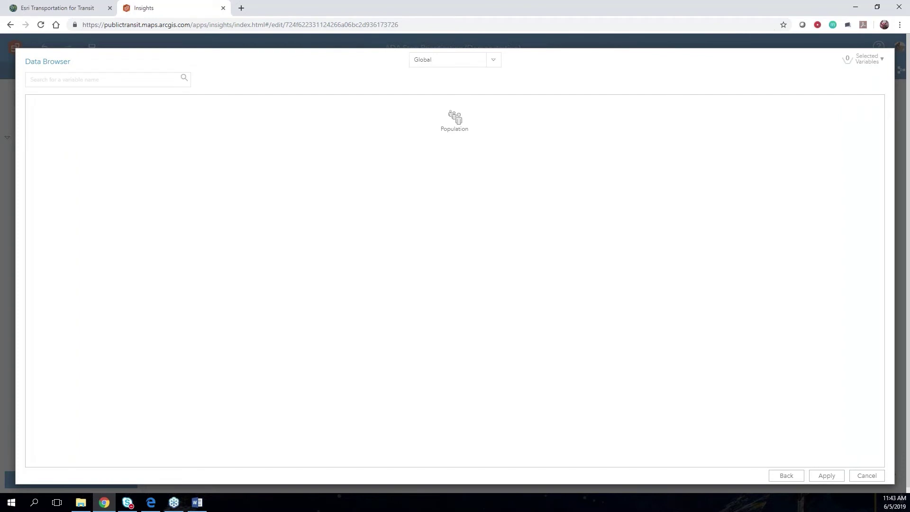
click(493, 60)
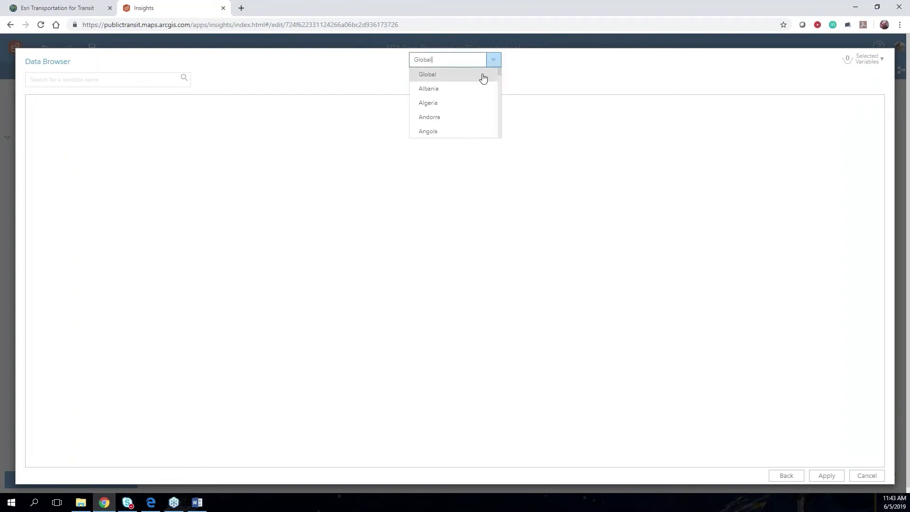
scroll(472, 119, down, 20)
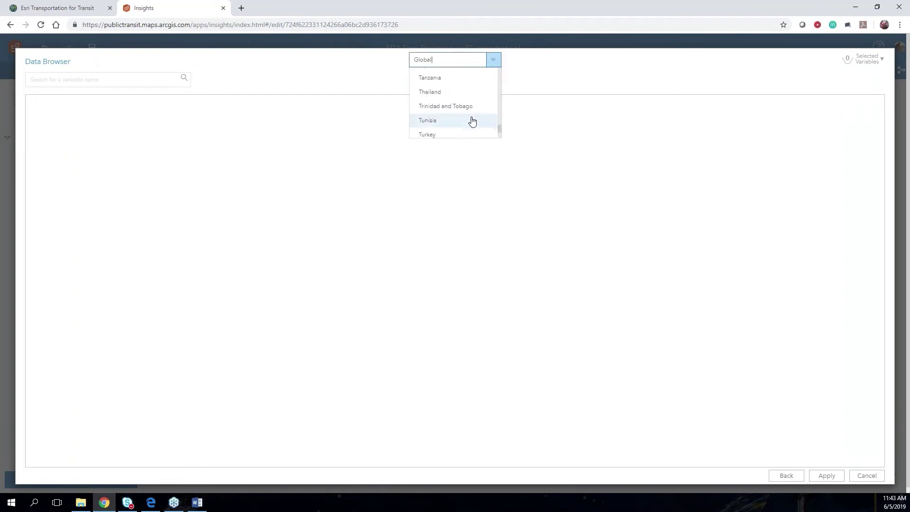
scroll(472, 121, down, 2)
scroll(454, 135, down, 1)
click(452, 93)
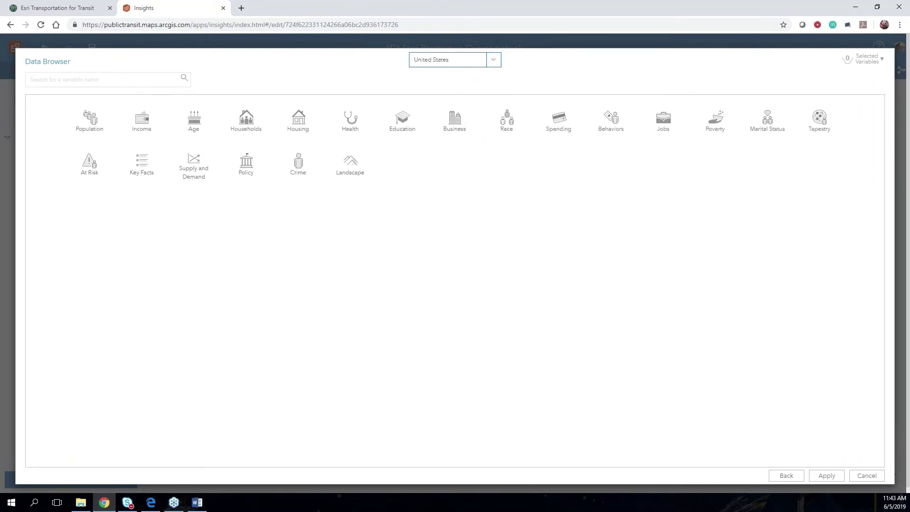
Search the enrichment variables for disability and select 2012-2016 ACS Households with 1+ Persons with a Disability, then return to the category overview
click(105, 79)
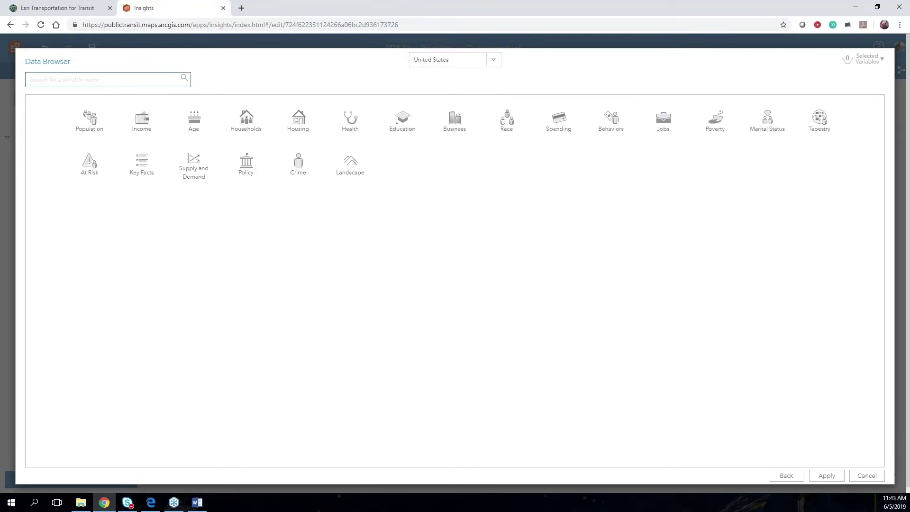
text(i)
text(disab)
text(ility)
key(Return)
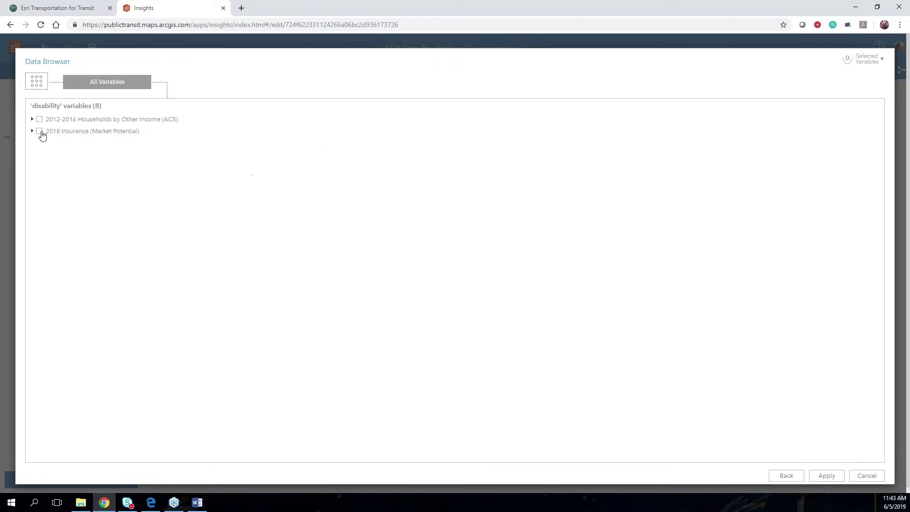
click(31, 119)
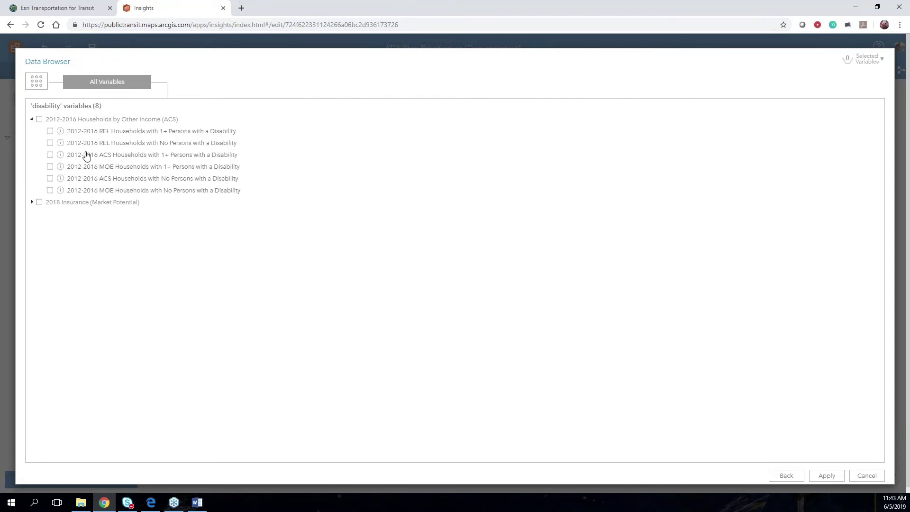
click(50, 155)
click(42, 88)
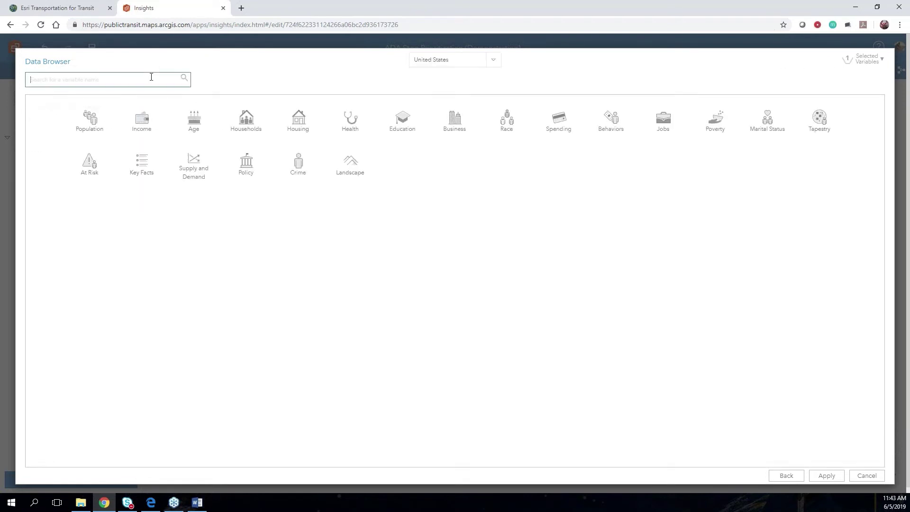
text(transportation)
key(BackSpace)
key(BackSpace)
key(BackSpace)
key(BackSpace)
key(BackSpace)
key(BackSpace)
key(BackSpace)
key(BackSpace)
key(BackSpace)
key(BackSpace)
key(BackSpace)
key(BackSpace)
key(BackSpace)
Search the variables for vehicle, add 2012-2016 ACS Owner Households with no vehicles available, and apply the selected variables
text(vehicle)
key(Return)
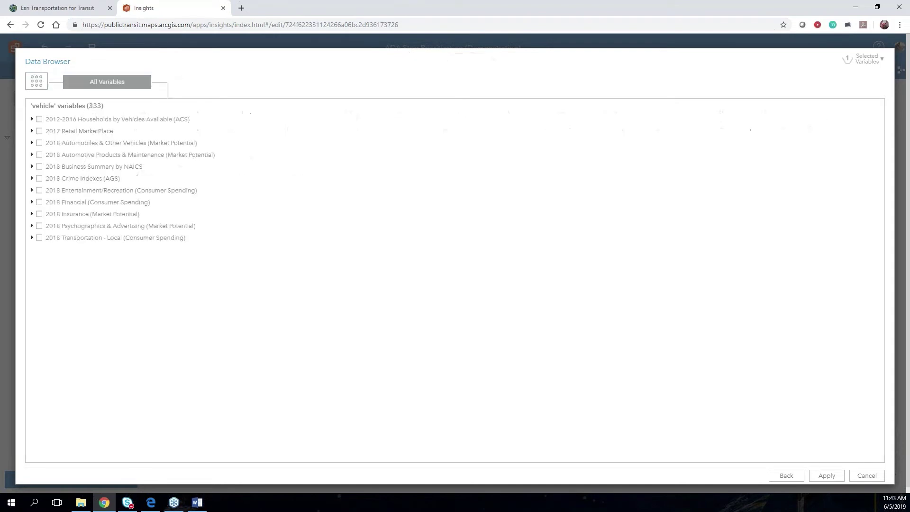
click(32, 119)
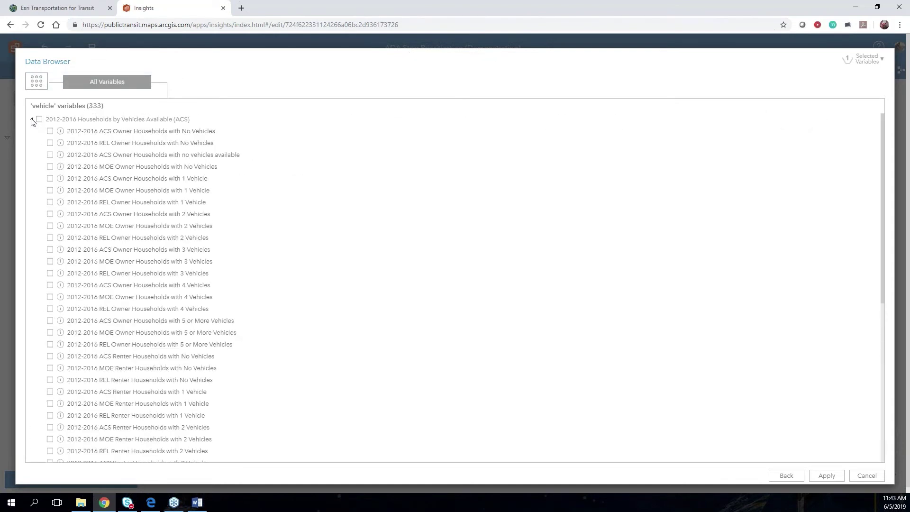
click(50, 156)
click(827, 476)
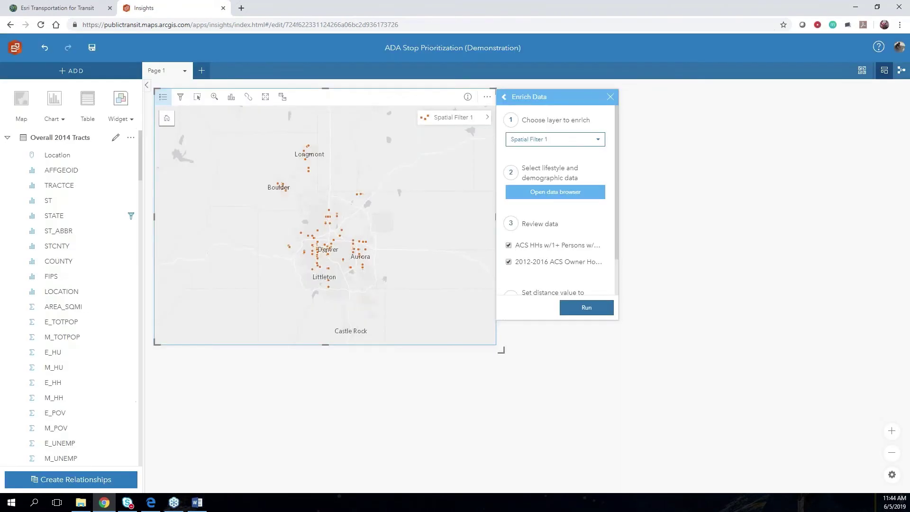
Set the enrichment search distance to 0.25 miles, run Enrich Data, and collapse the Overall 2014 Tracts field list
drag(616, 195, 616, 221)
click(526, 278)
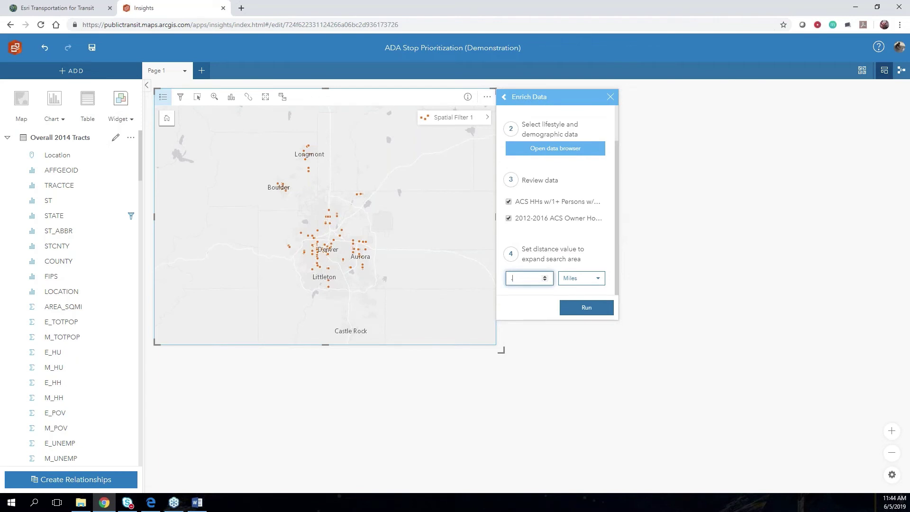
text(0.25)
click(598, 308)
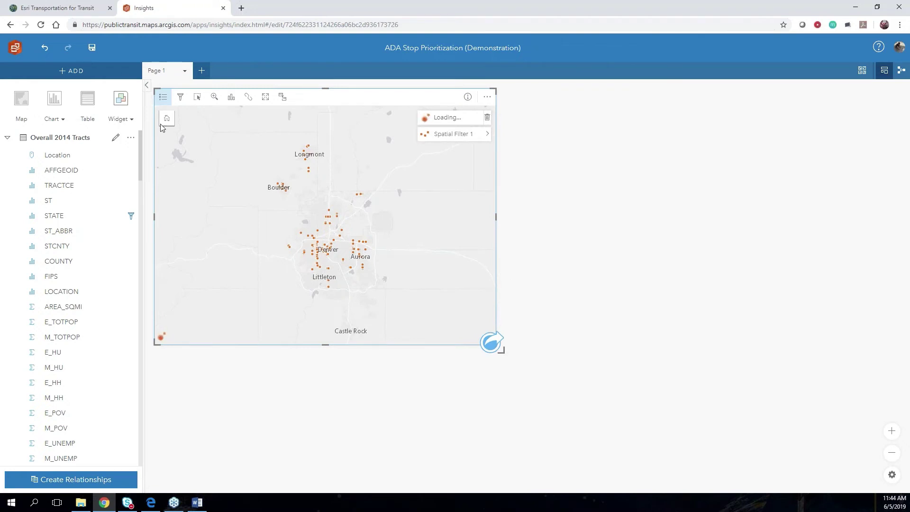
click(8, 139)
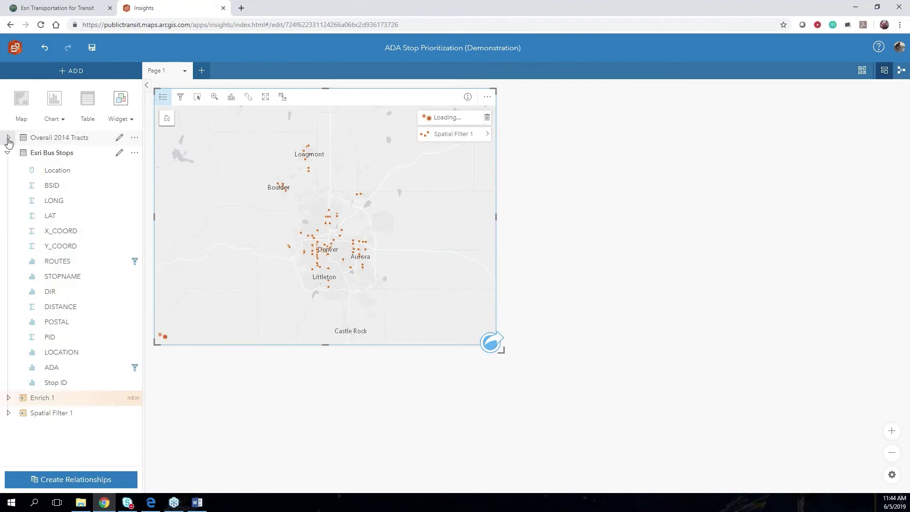
Expand the Enrich 1 field list and remove the Spatial Filter 1 layer from the map
click(9, 399)
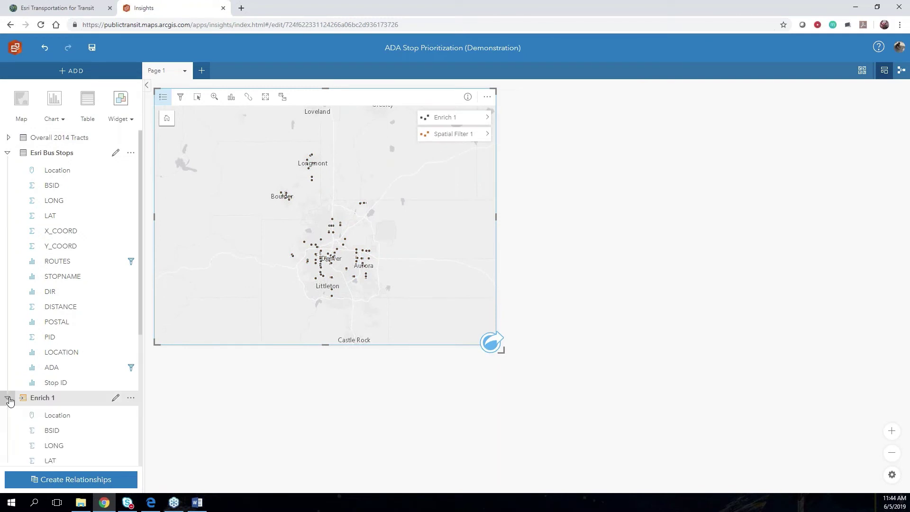
click(490, 139)
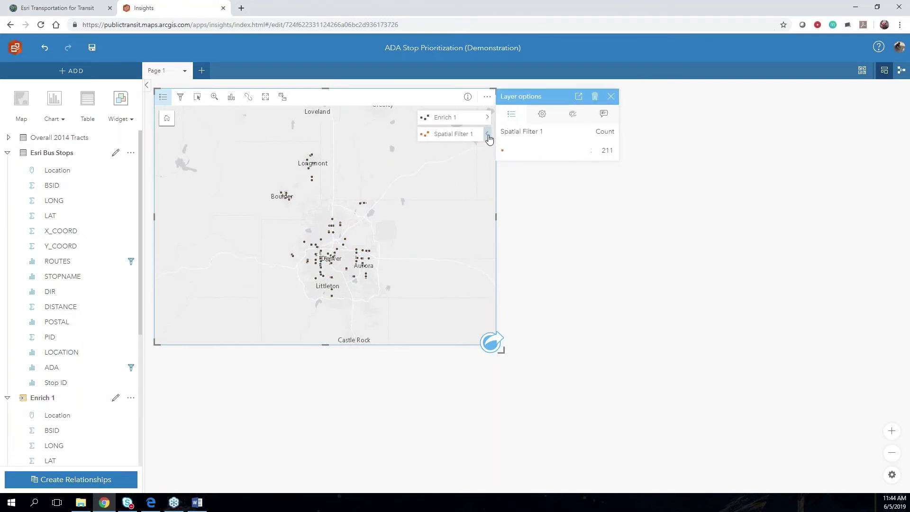
click(601, 96)
View the Enrich 1 data table and widen its disability household and no-vehicle household columns
scroll(61, 429, down, 3)
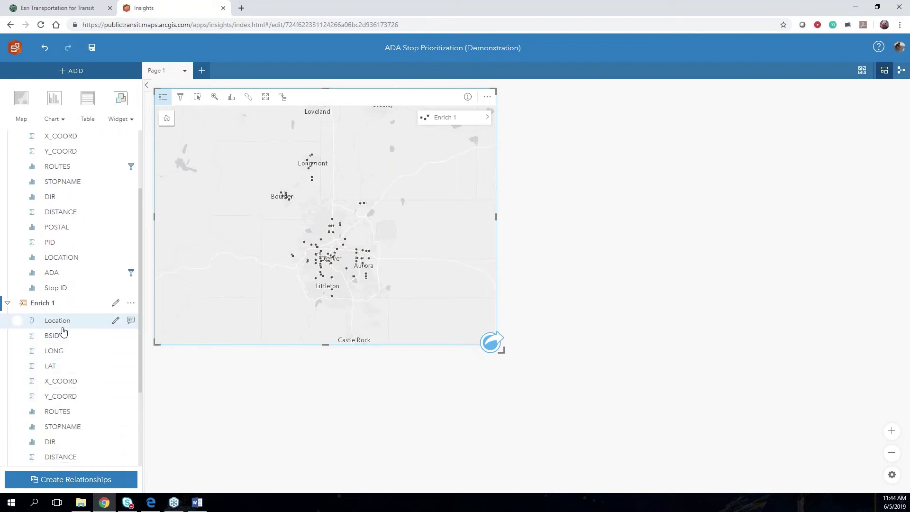
scroll(63, 327, down, 2)
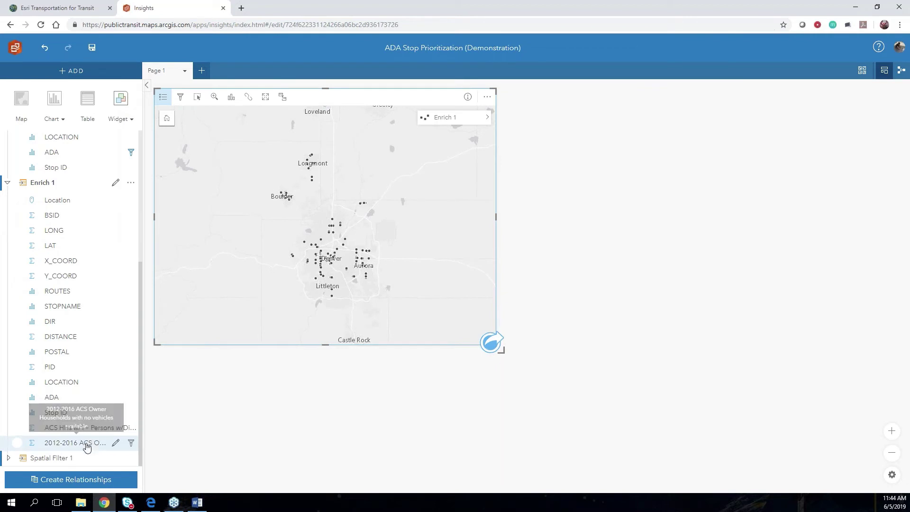
click(131, 183)
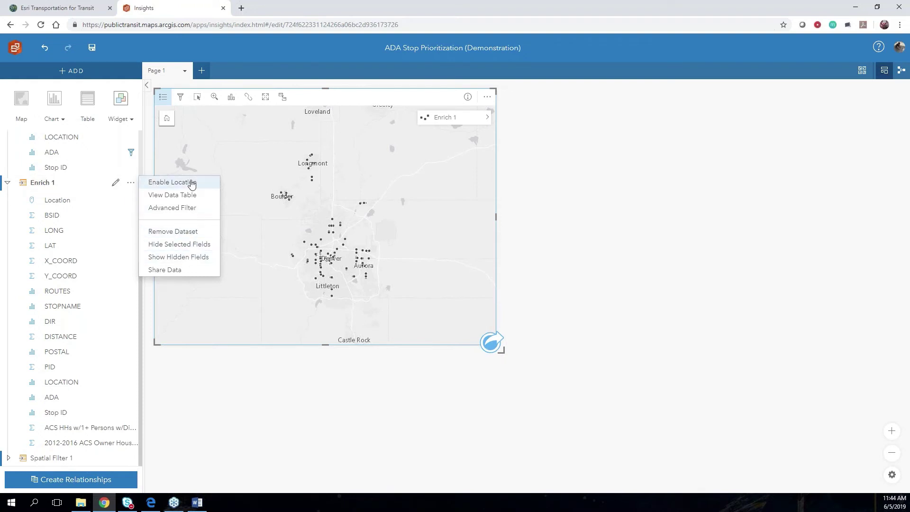
click(173, 195)
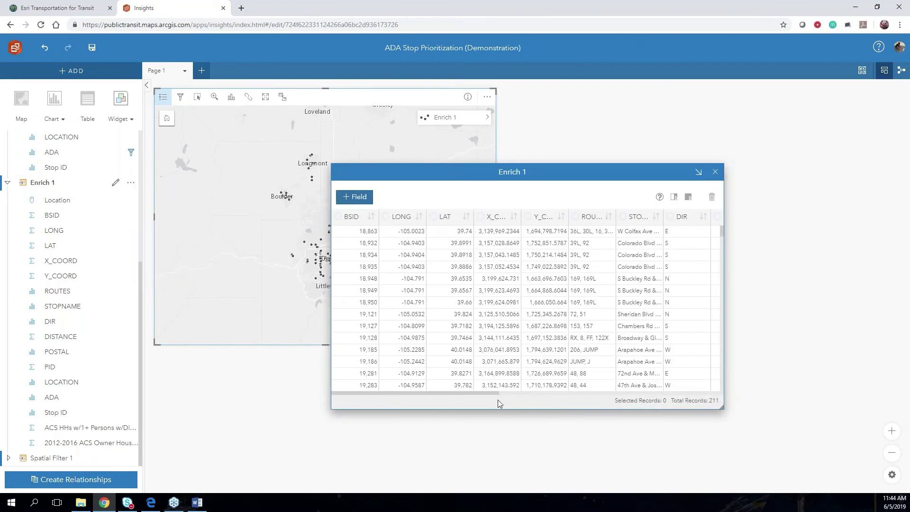
drag(494, 393, 716, 394)
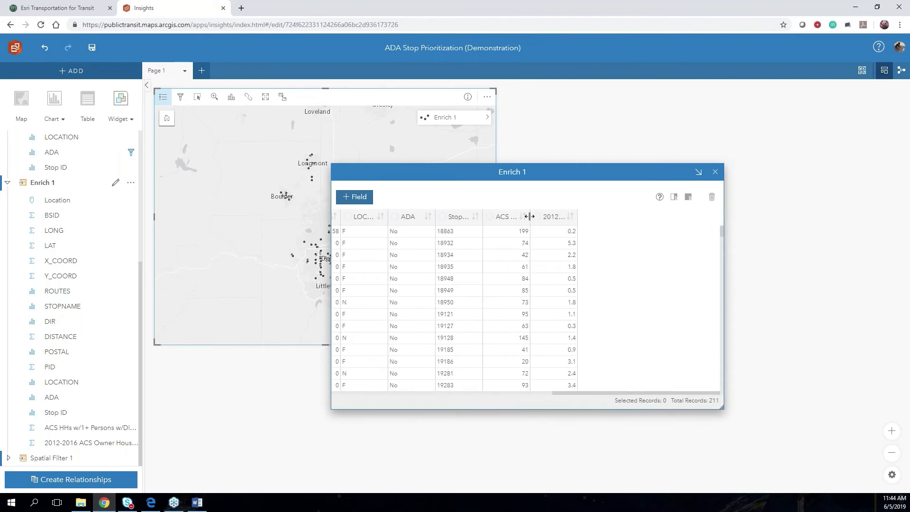
drag(530, 217, 682, 217)
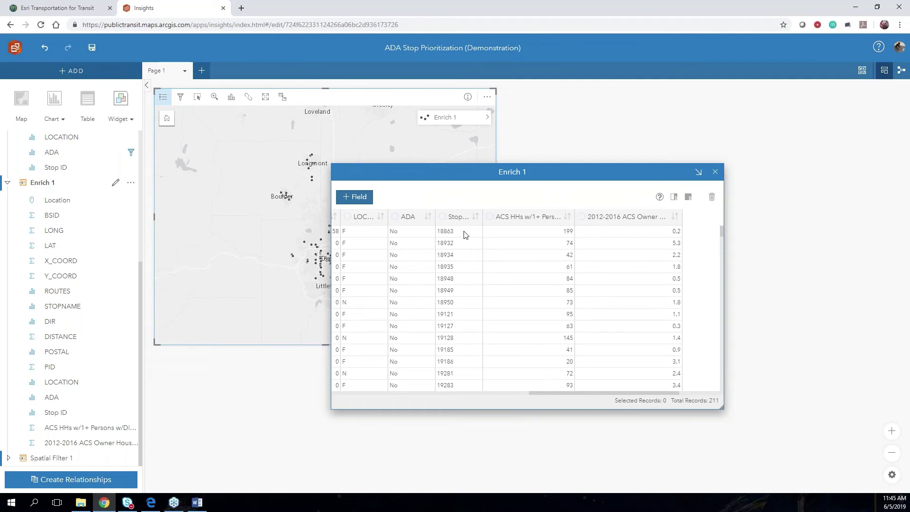
Add a calculated field to the Enrich 1 table summing the no-vehicle owner households and households with disabled persons, and close the table
click(370, 197)
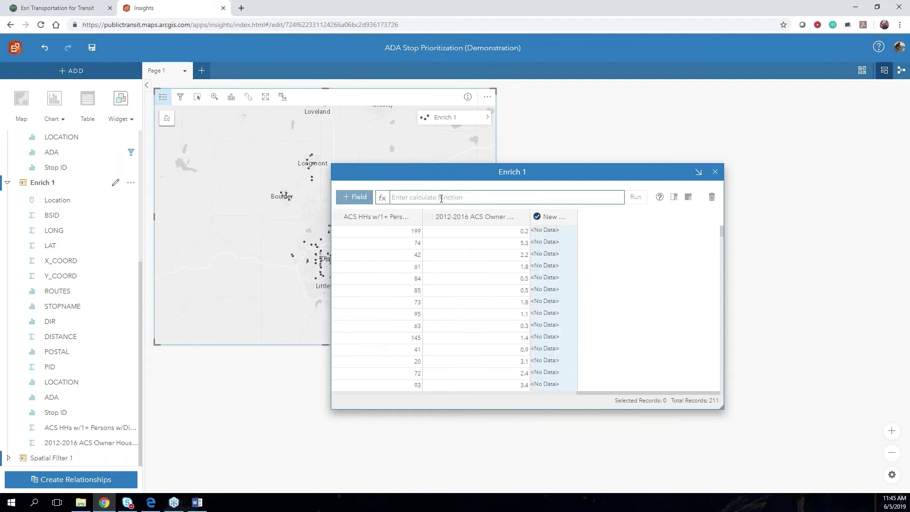
click(441, 198)
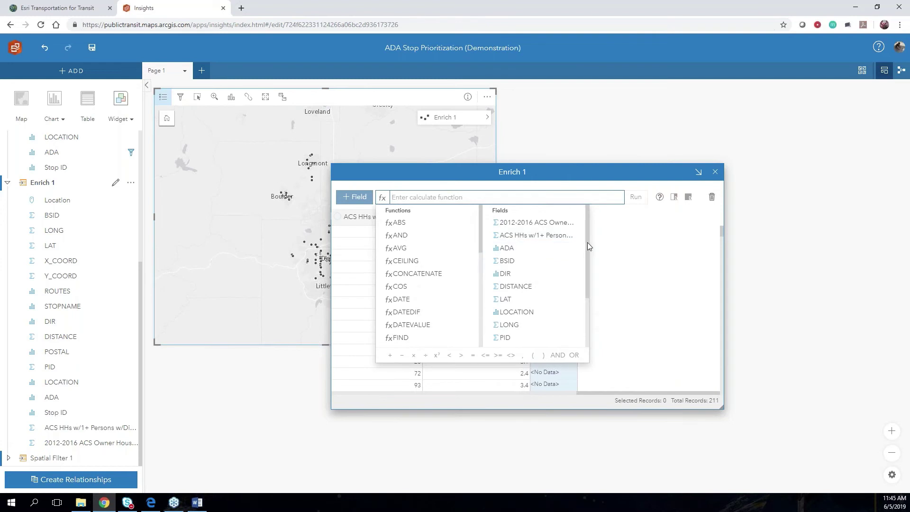
scroll(588, 284, down, 3)
scroll(561, 310, up, 3)
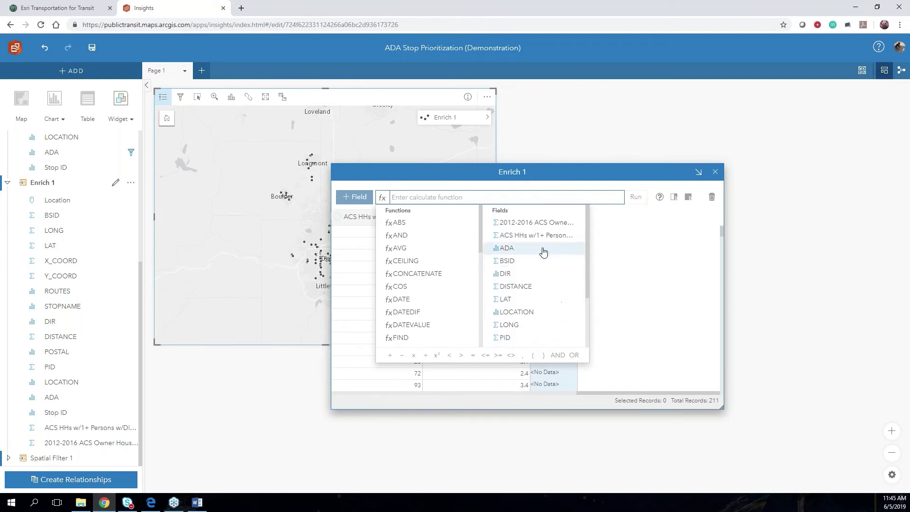
click(551, 223)
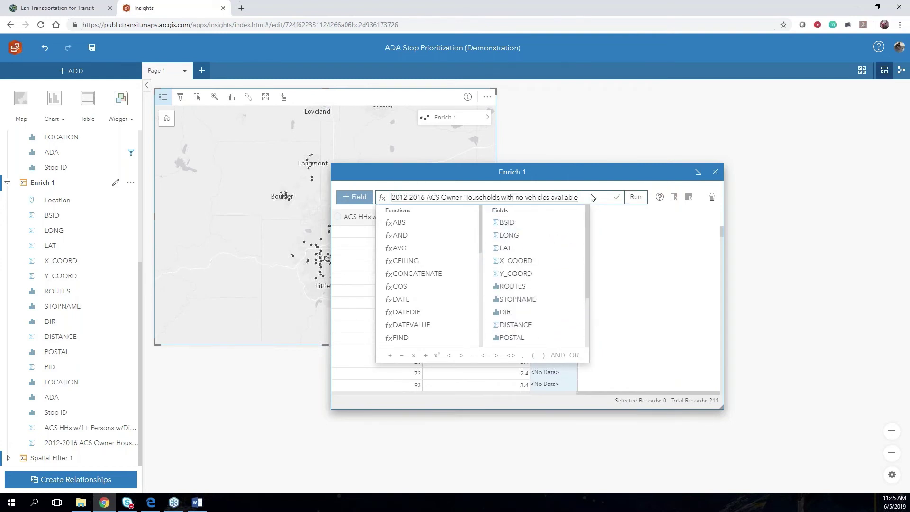
text(+)
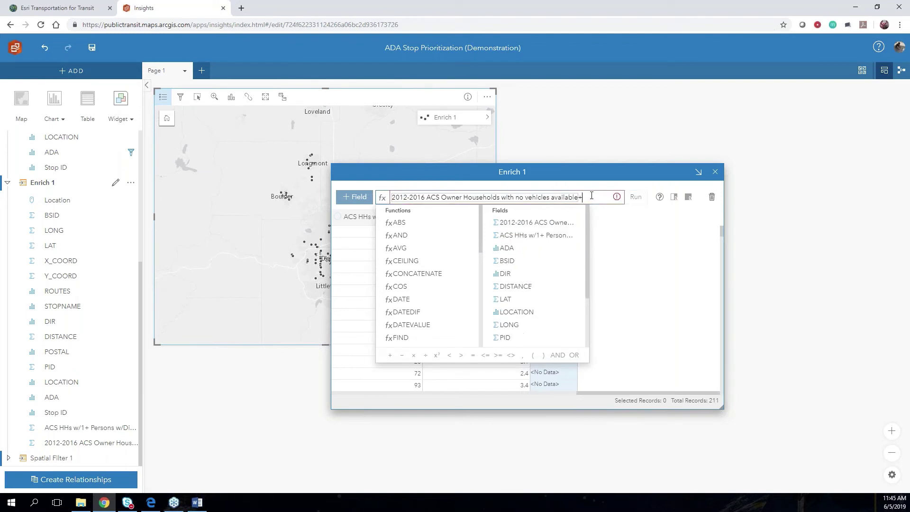
click(545, 238)
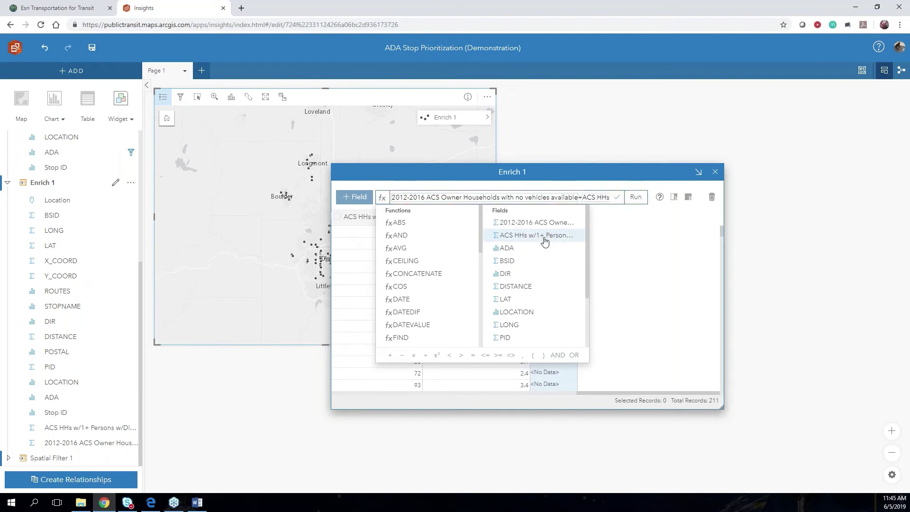
click(656, 241)
click(637, 198)
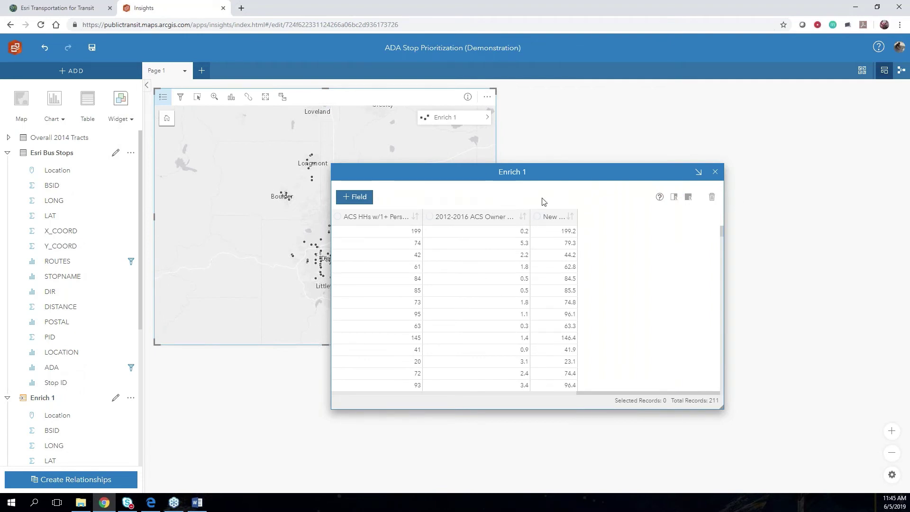
click(715, 171)
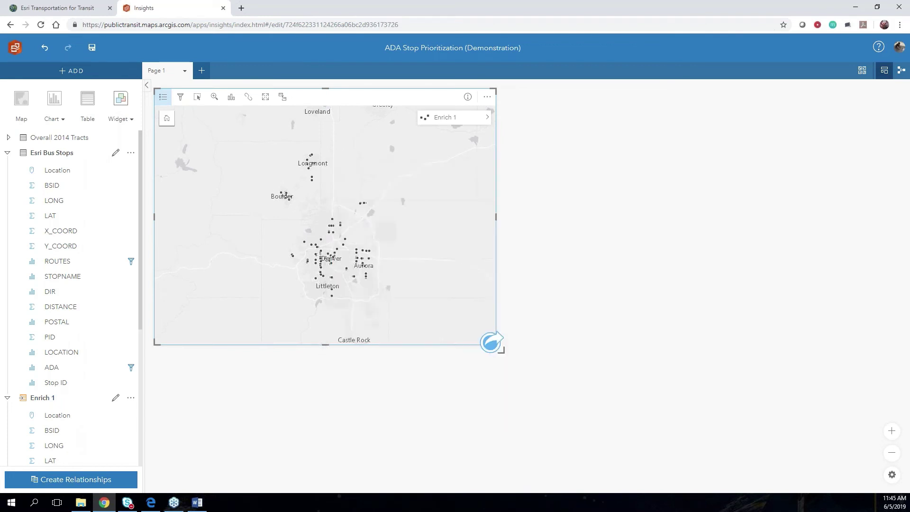
Replace the Enrich 1 layer on the map with the Spatial Filter 1 dataset
click(129, 401)
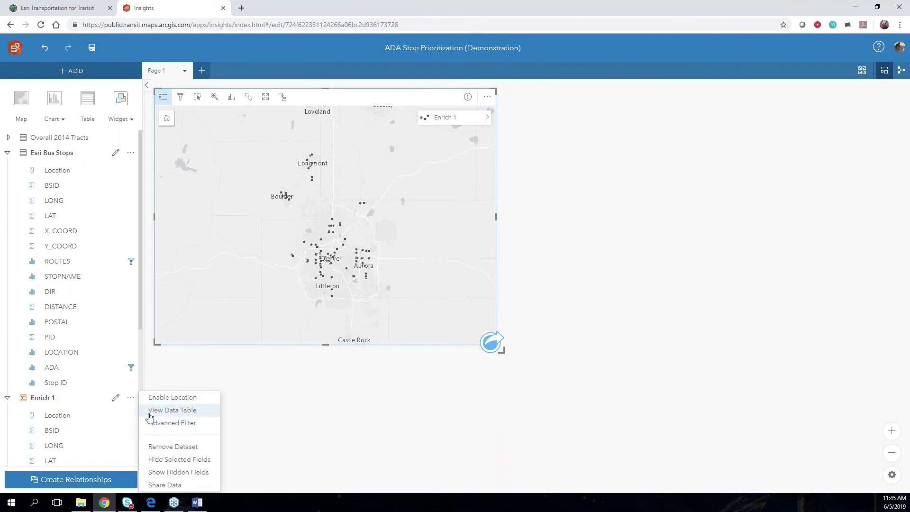
click(487, 117)
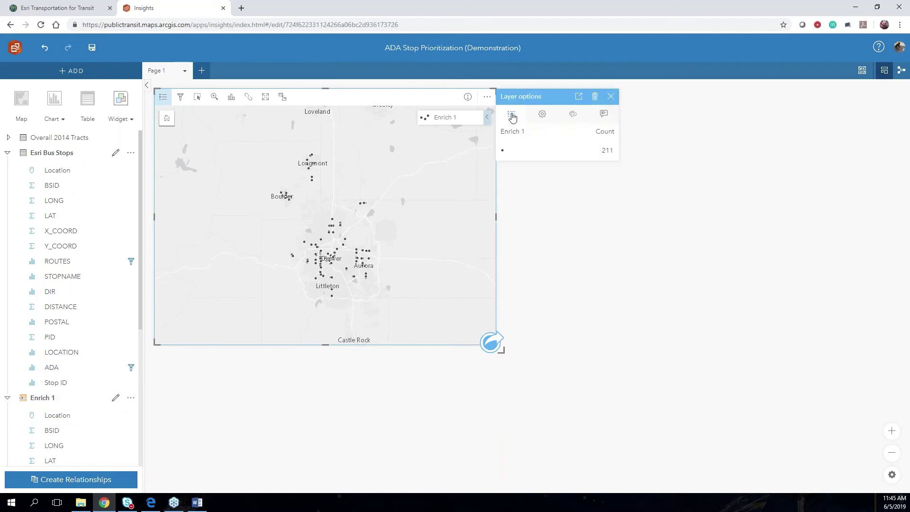
click(596, 98)
scroll(52, 415, down, 5)
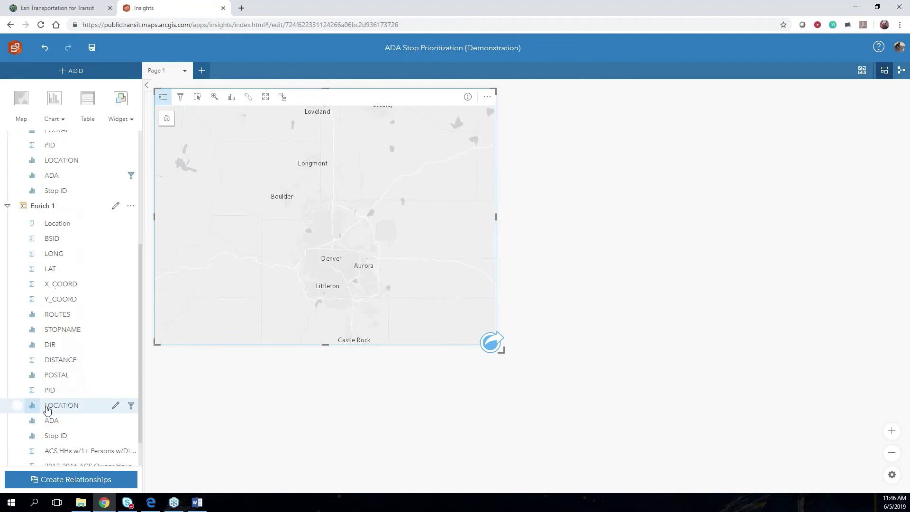
drag(61, 460, 315, 226)
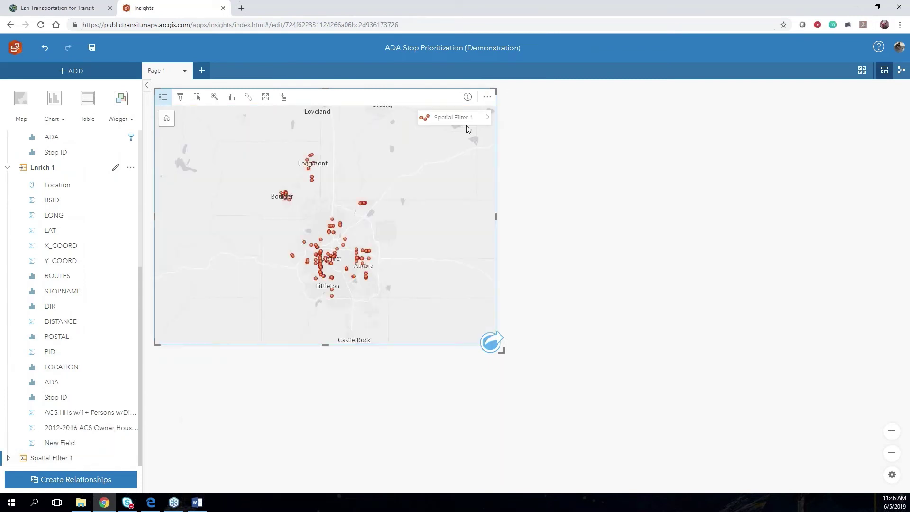
Start Enrich Data on Spatial Filter 1, search the variables for vehicle, and select 2012-2016 ACS Owner Households with No Vehicles
click(492, 342)
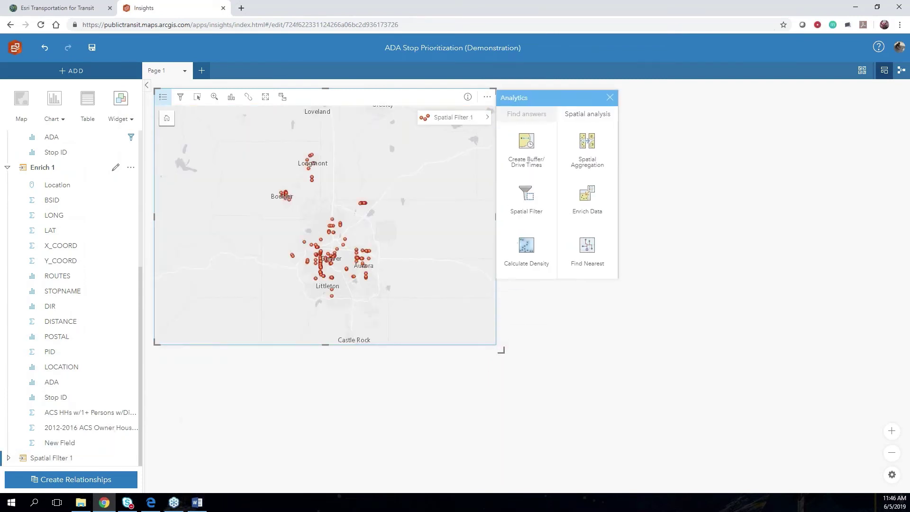
click(591, 200)
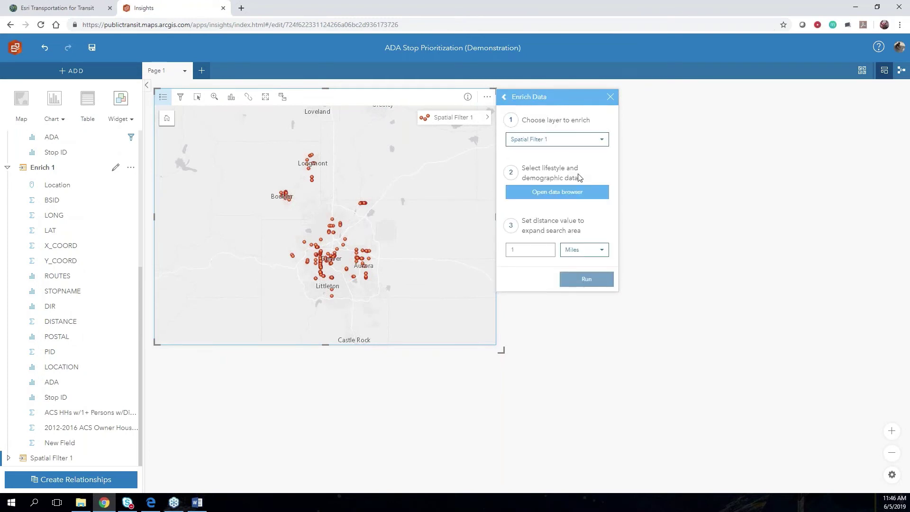
click(571, 192)
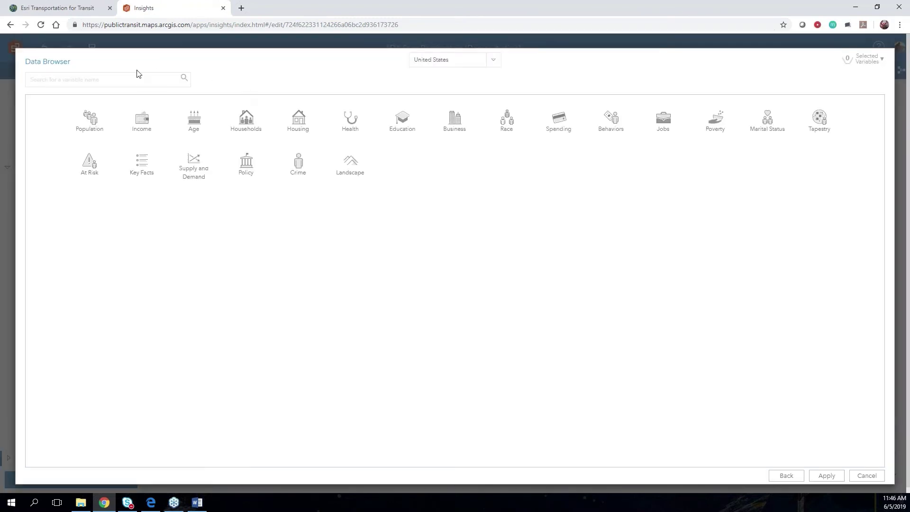
text(v)
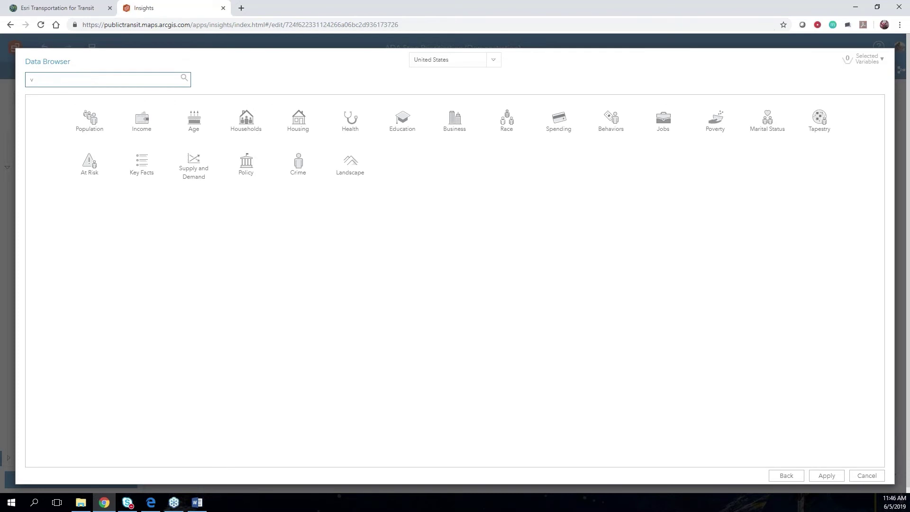
text(ehicle)
key(Return)
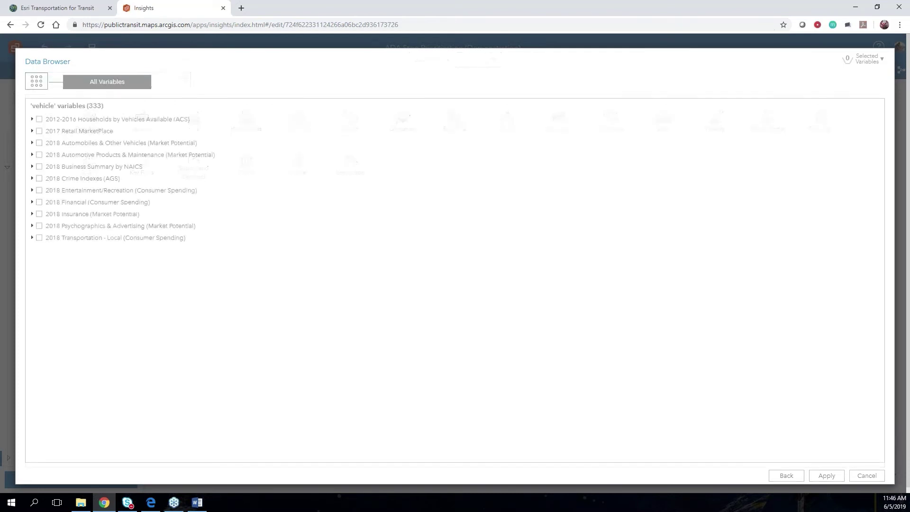
click(32, 119)
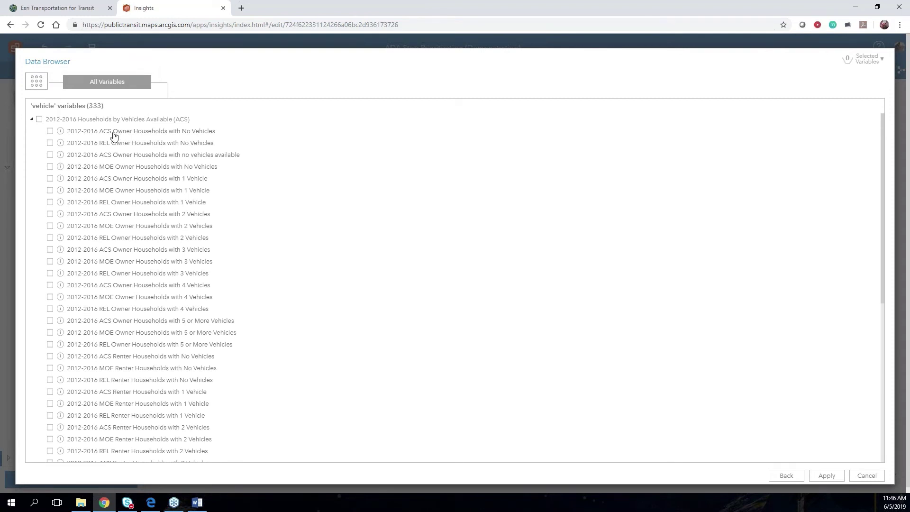
click(50, 132)
Search the variables for disability, add 2012-2016 ACS Households with 1+ Persons with a Disability, and apply the selected variables
click(37, 79)
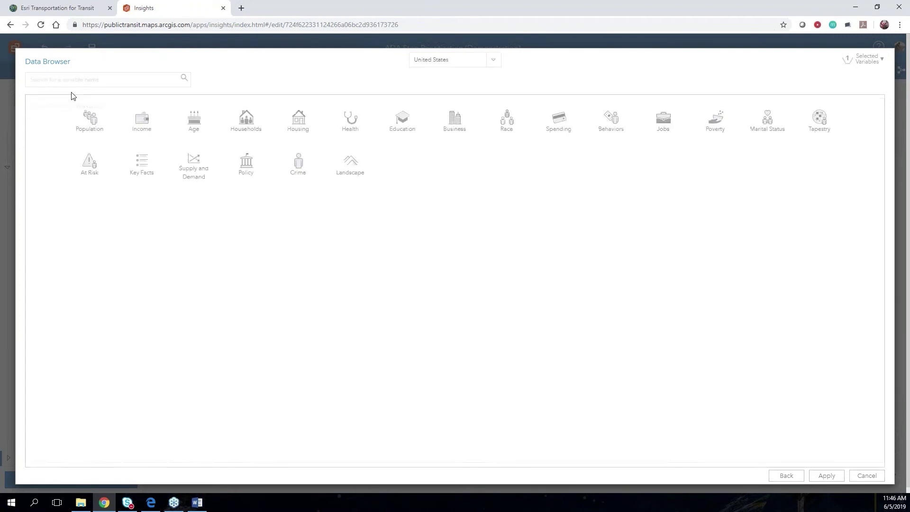
click(139, 80)
text(disability)
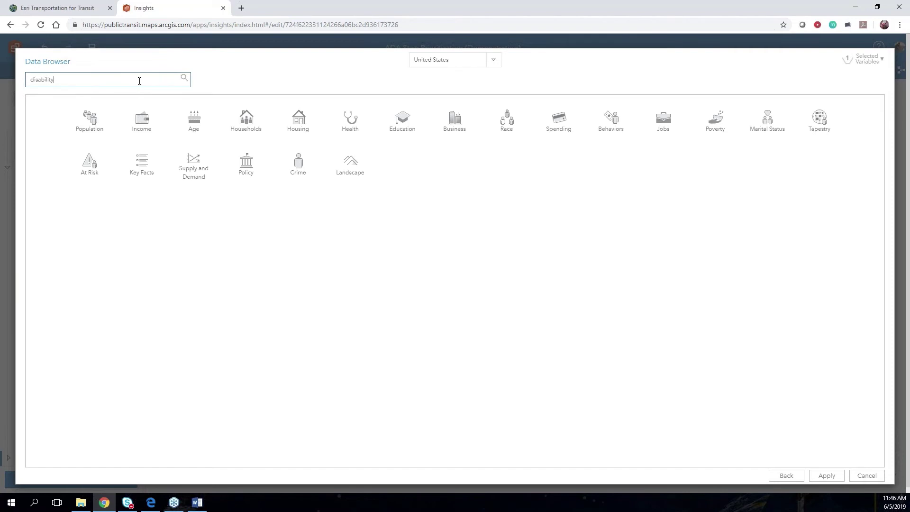
key(Return)
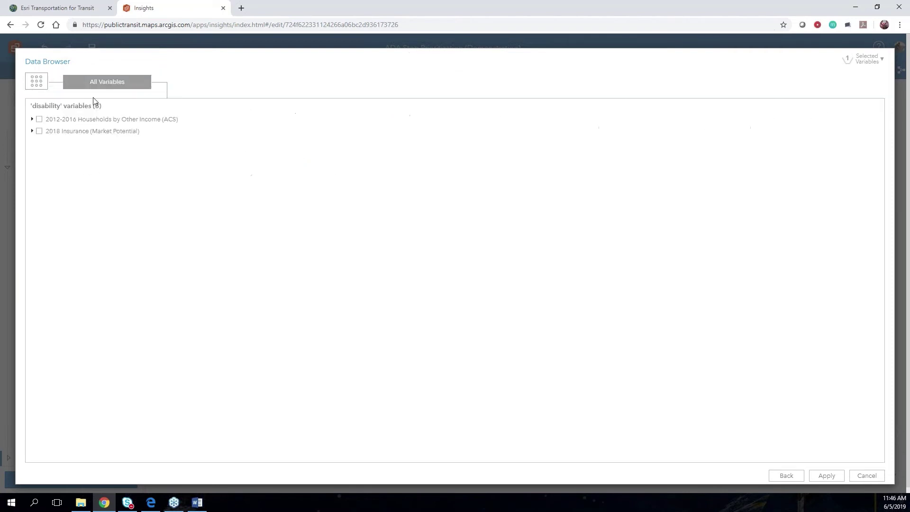
click(32, 119)
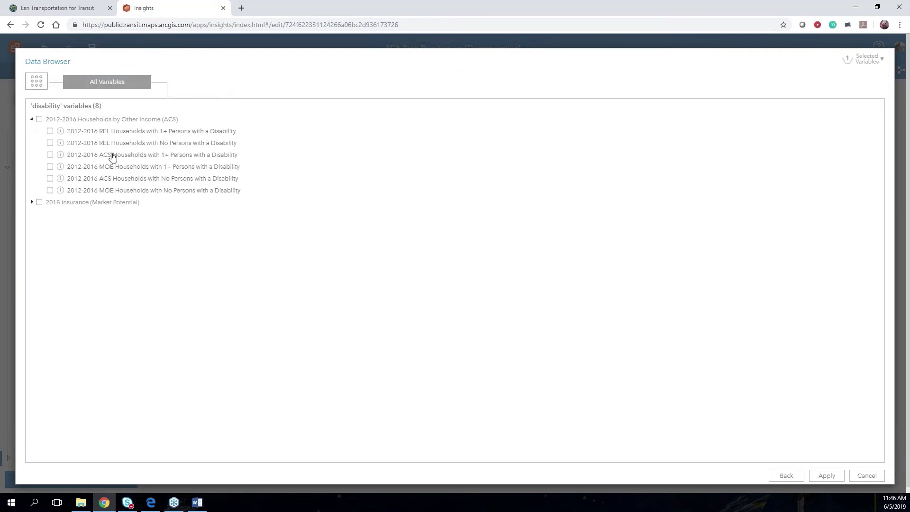
click(50, 156)
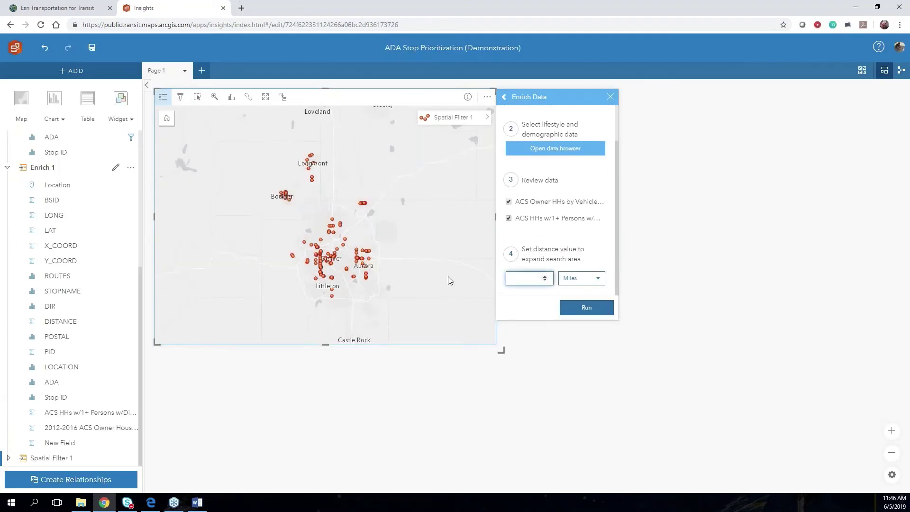
Set the enrichment search distance to 5 miles and run Enrich Data on Spatial Filter 1
text(5)
click(590, 309)
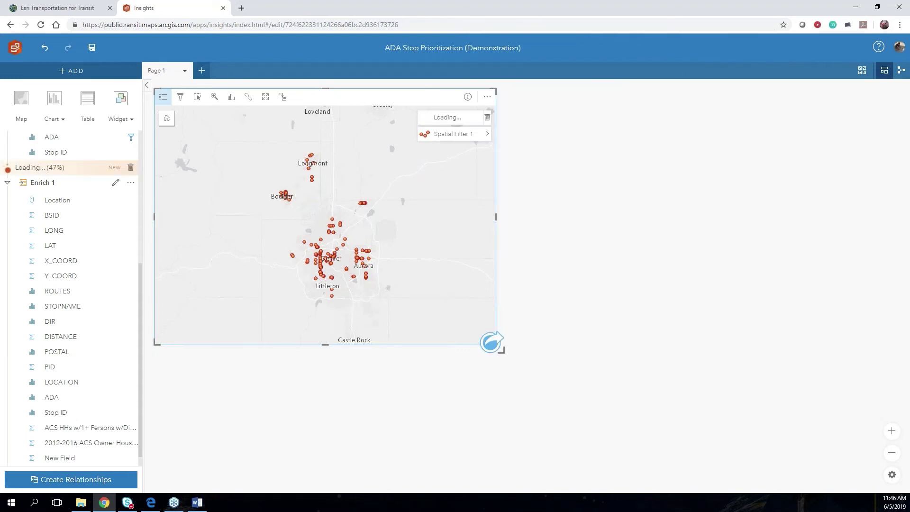
Remove the Enrich 1 dataset, and open the Enrich 2 data table with its two ACS columns widened
click(131, 183)
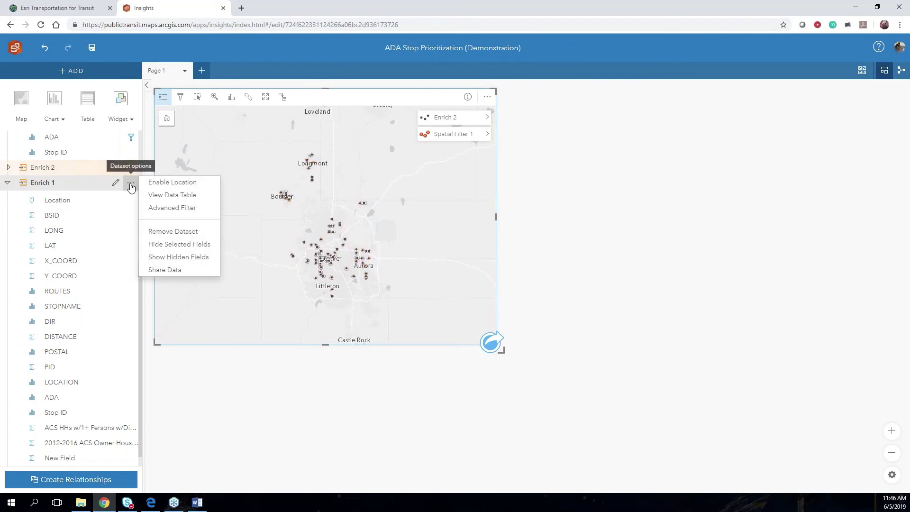
click(173, 232)
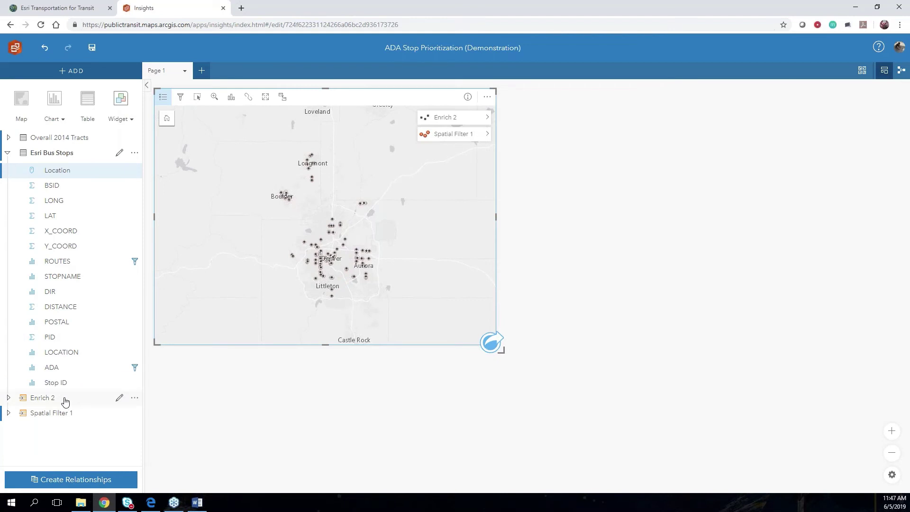
click(134, 398)
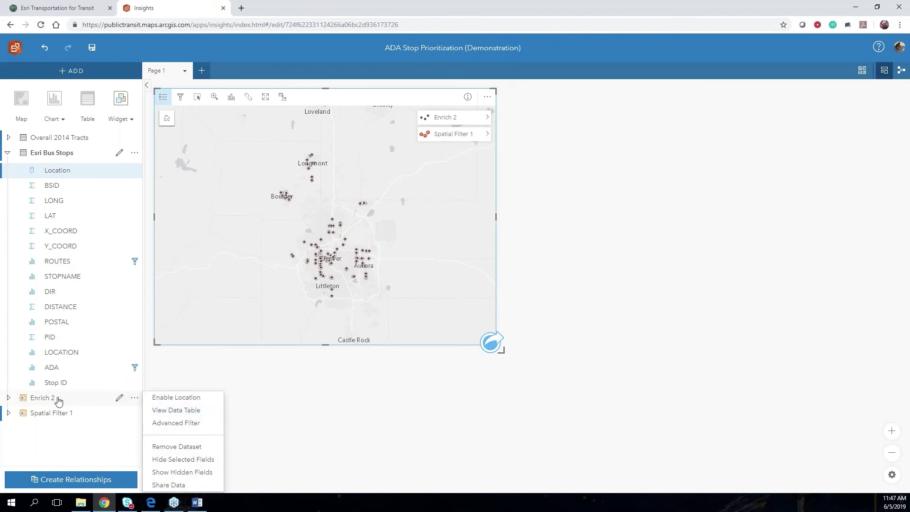
click(173, 409)
drag(386, 393, 578, 394)
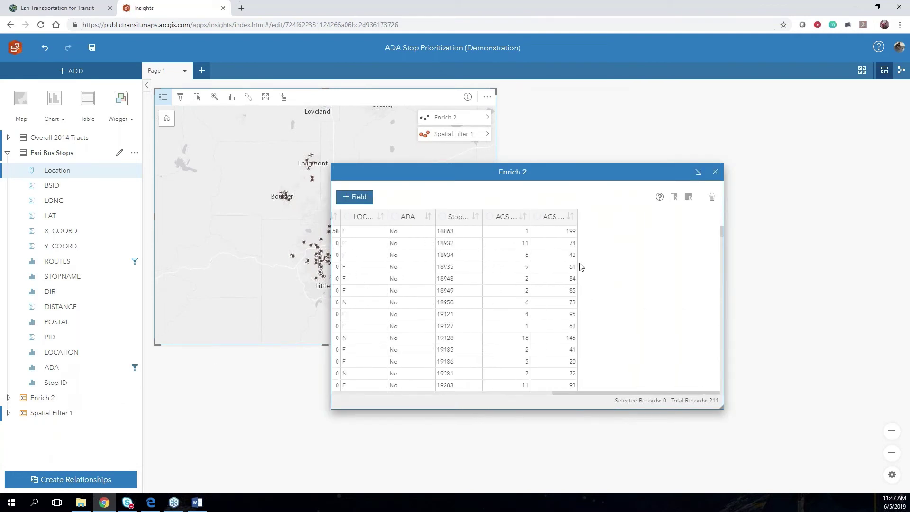
drag(529, 216, 643, 217)
Add a field to Enrich 2 calculated as ACS HHs w/1+ Persons w/Disability+ACS Owner HHs by Vehicles Avail: 0, and sort it in descending order
click(367, 196)
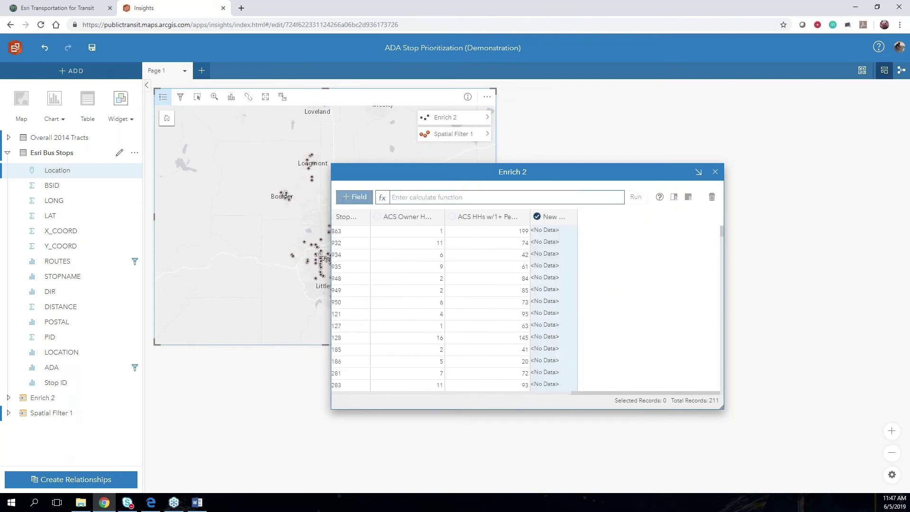
click(443, 197)
click(530, 221)
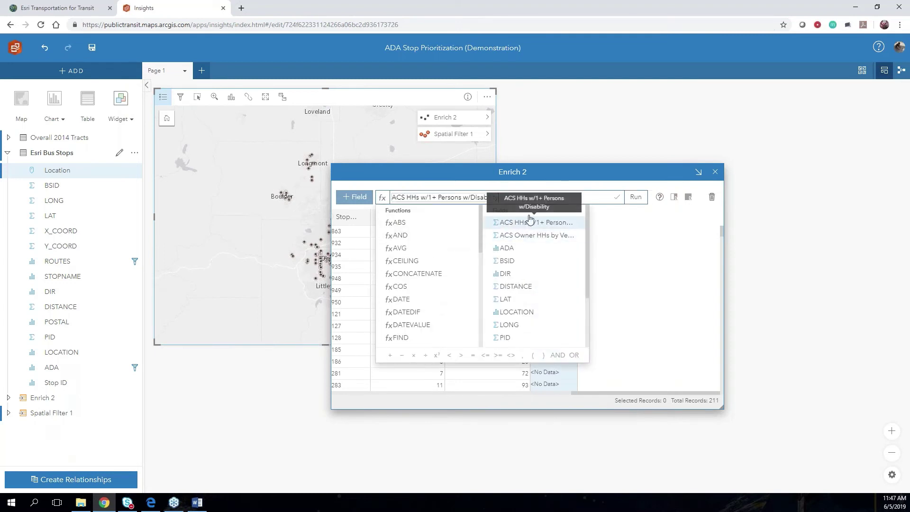
click(576, 196)
click(518, 201)
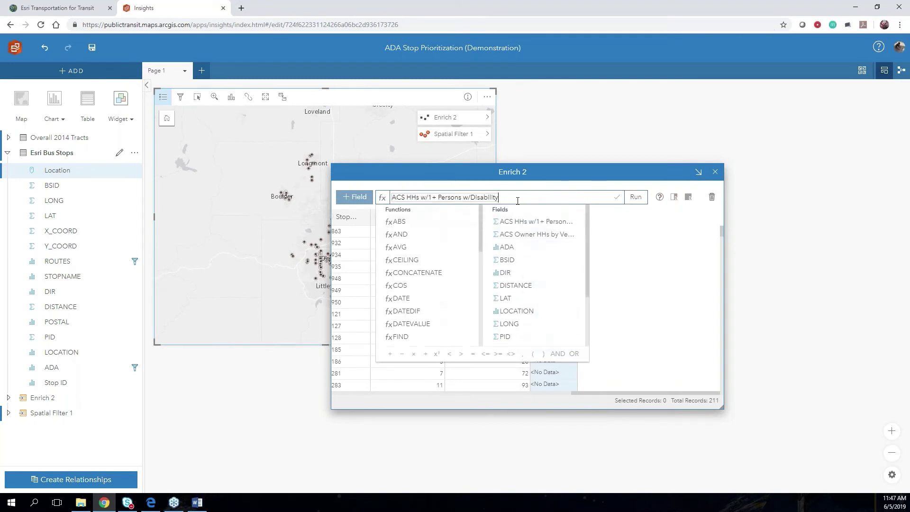
text(+)
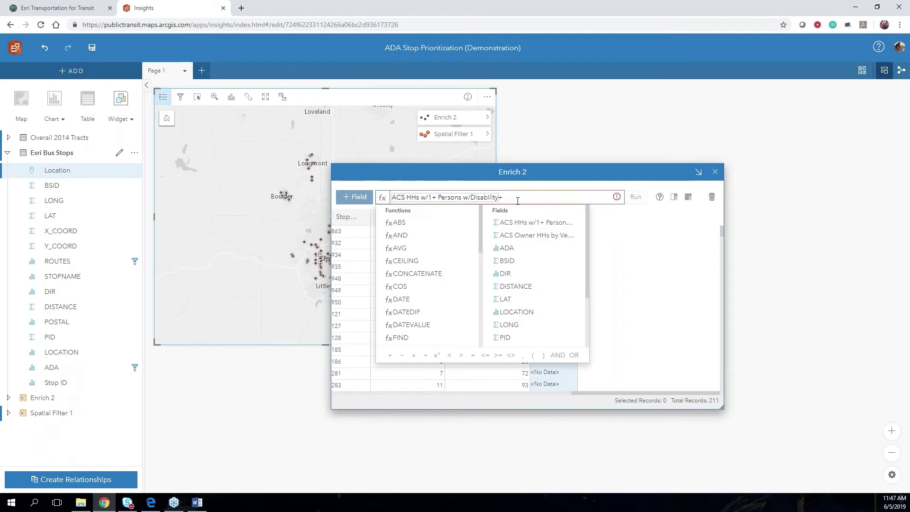
click(548, 236)
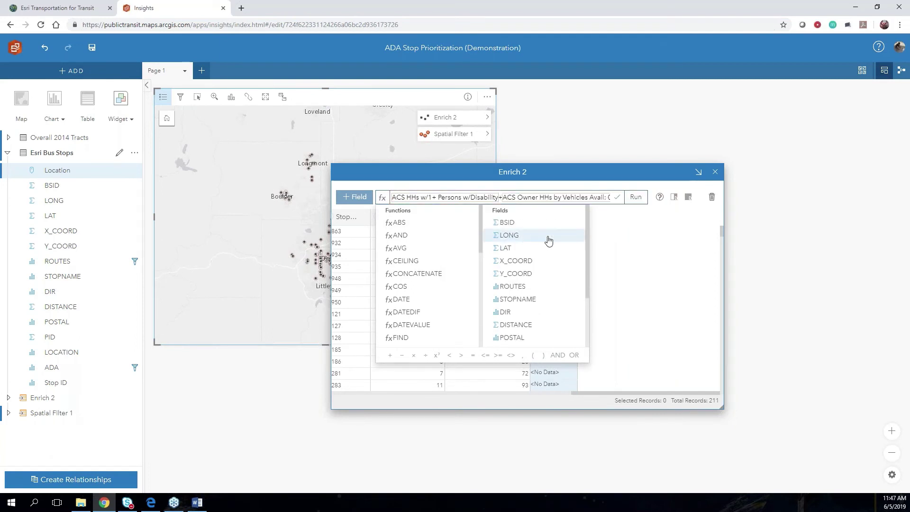
click(625, 238)
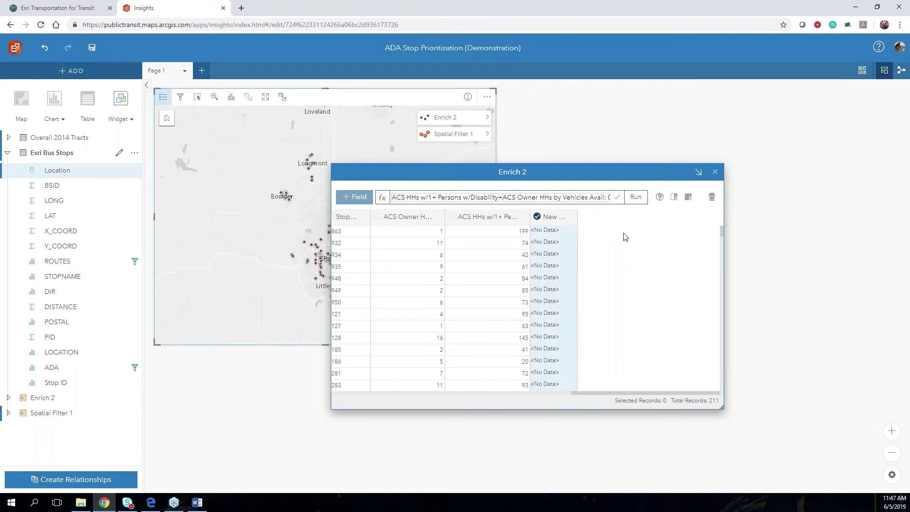
click(636, 199)
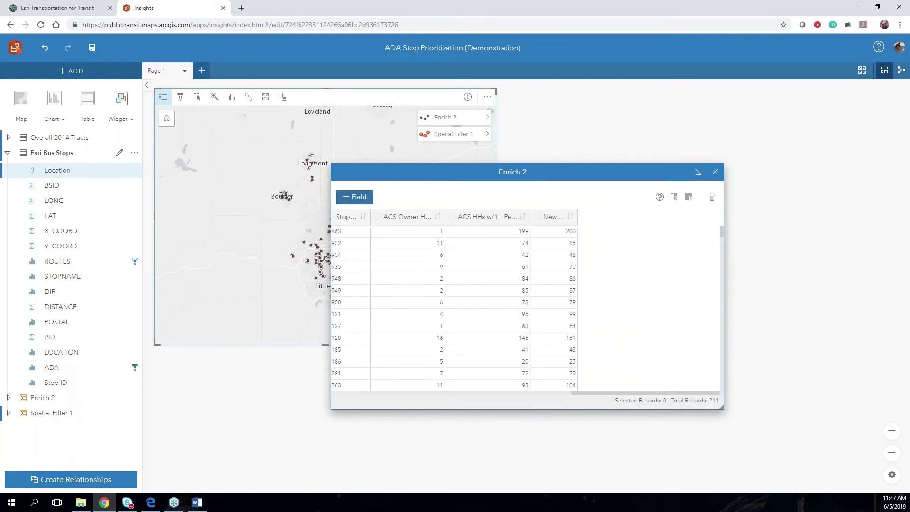
click(572, 217)
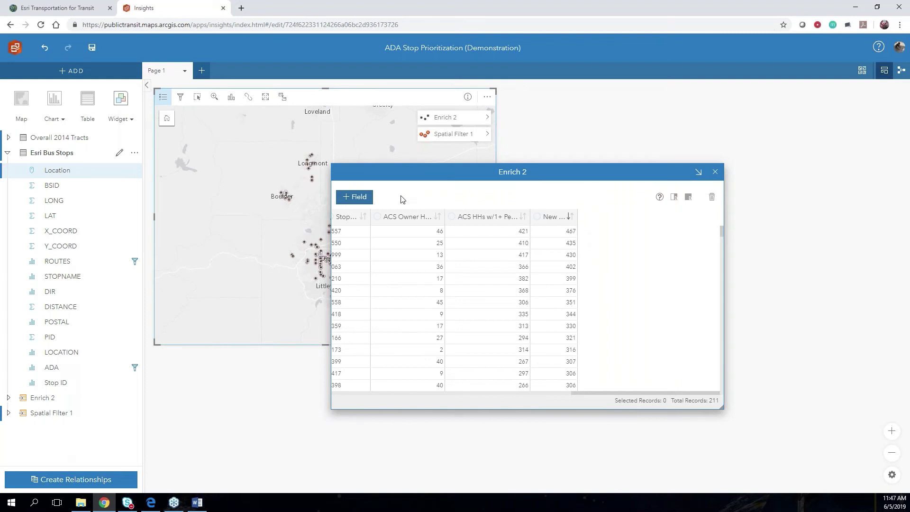
click(358, 199)
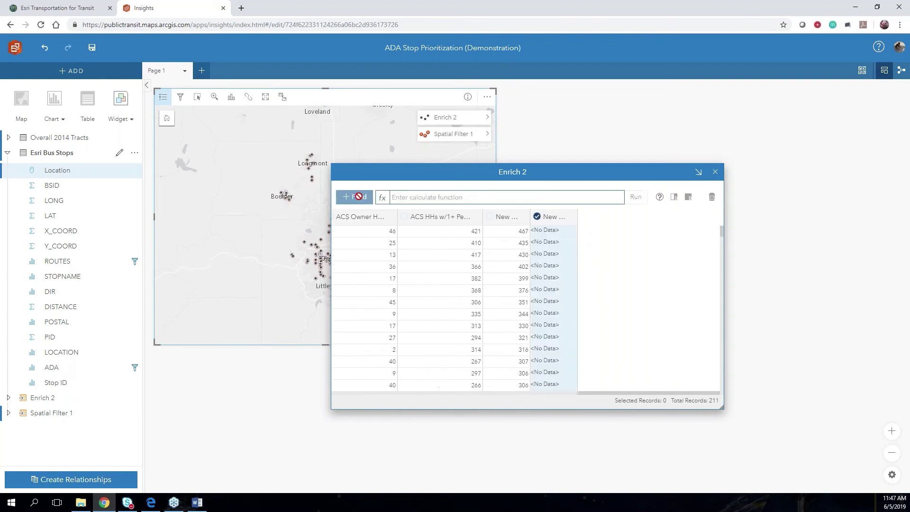
click(503, 198)
text(Index)
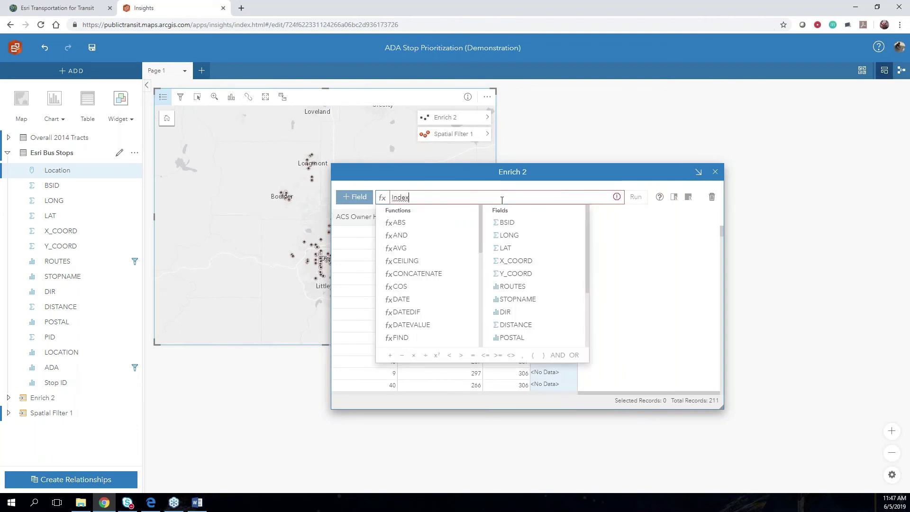
key(BackSpace)
key(BackSpace)
key(BackSpace)
key(BackSpace)
key(BackSpace)
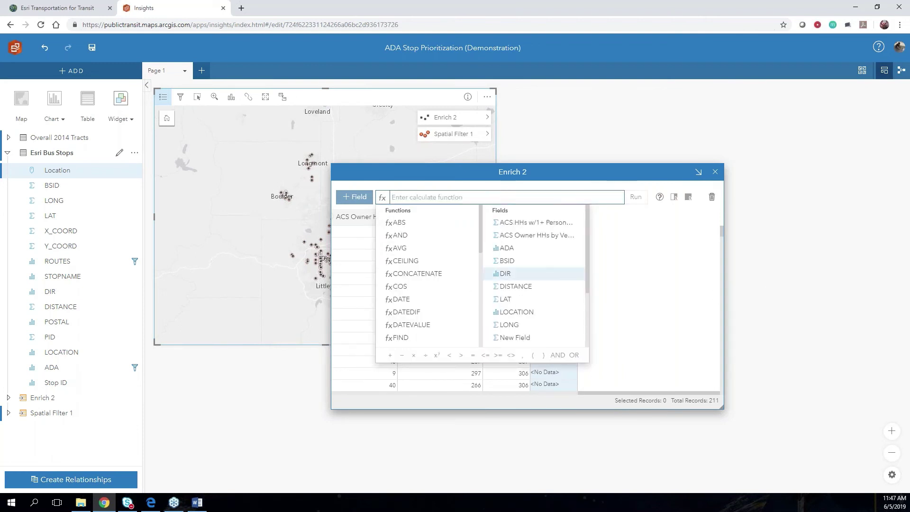
click(522, 274)
drag(620, 197, 344, 195)
key(BackSpace)
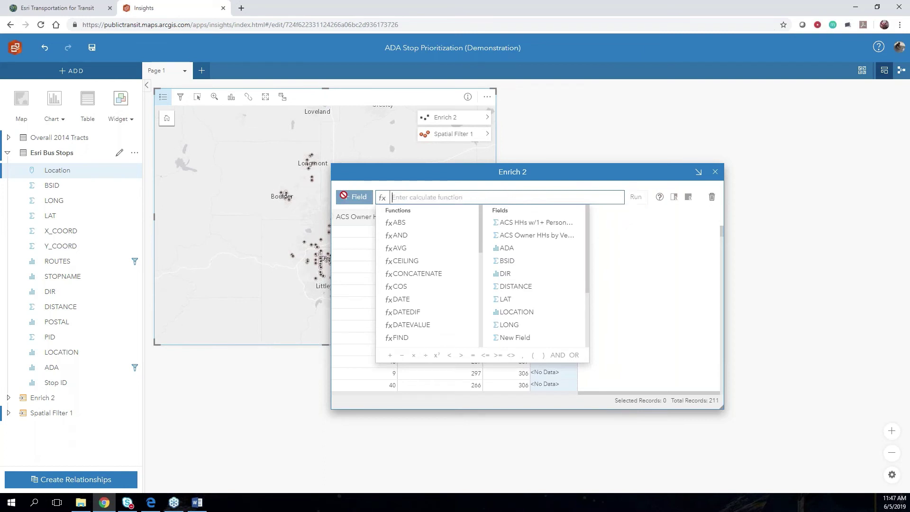
click(627, 259)
Rename the calculated sum field as DisableAuto and deselect its column
click(515, 217)
click(515, 217)
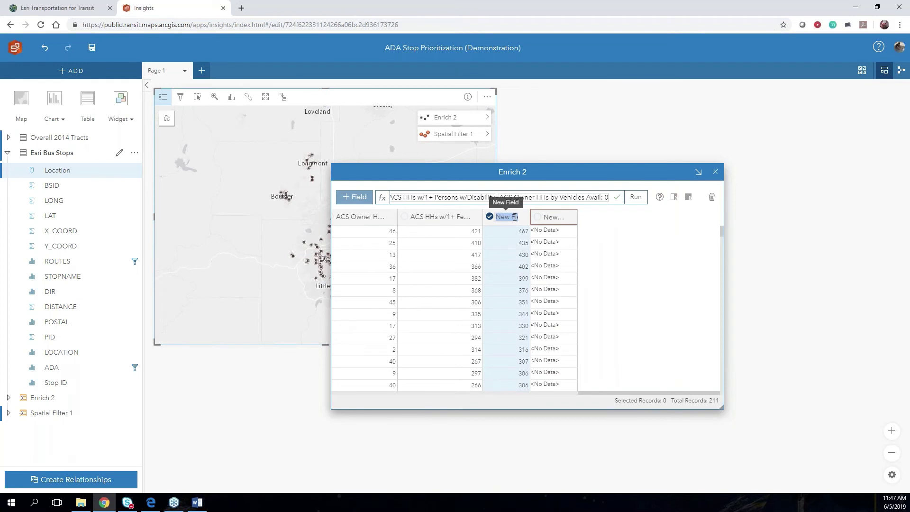
text(D)
text(isabl)
text(eAut)
key(Return)
drag(456, 393, 670, 409)
click(556, 218)
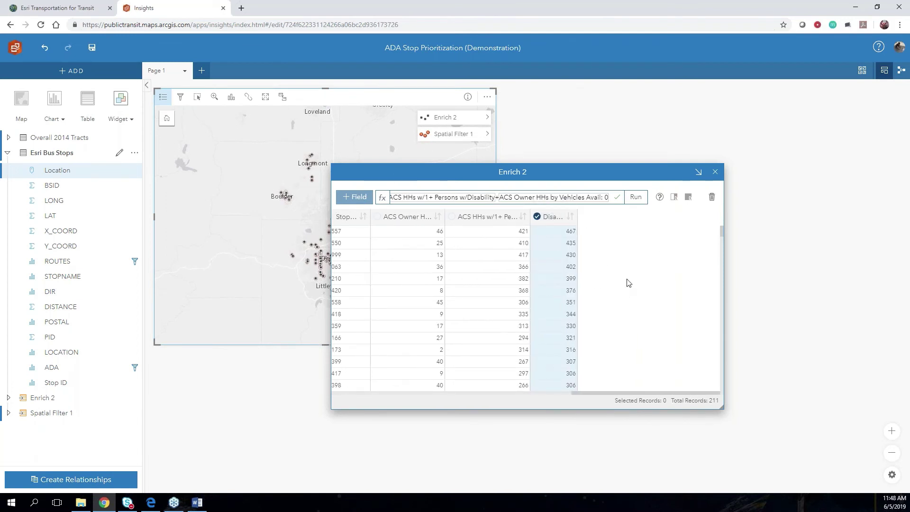
click(537, 217)
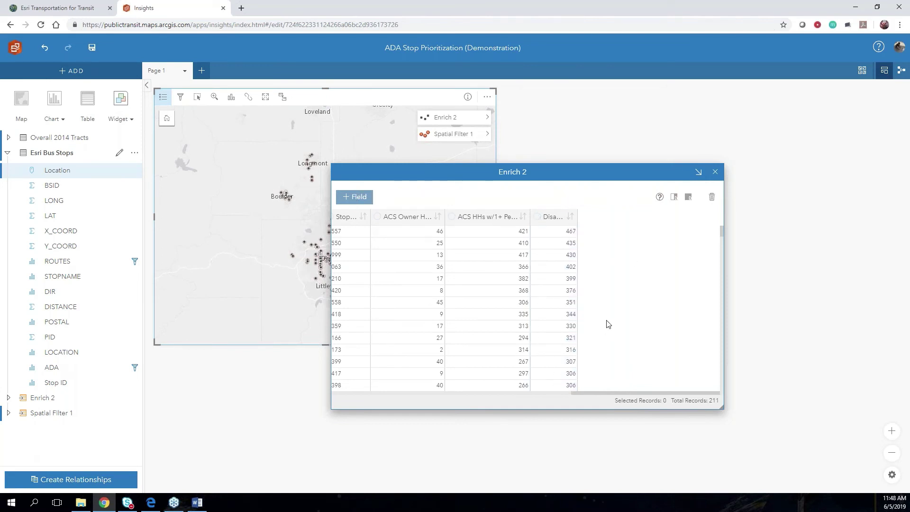
Close the Enrich 2 data table and reopen it at its last columns
scroll(474, 308, down, 5)
click(389, 232)
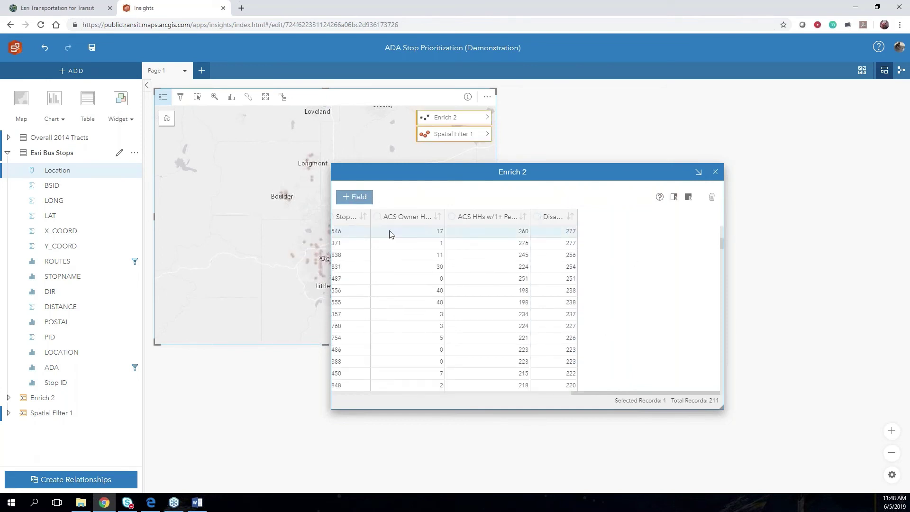
scroll(519, 268, up, 5)
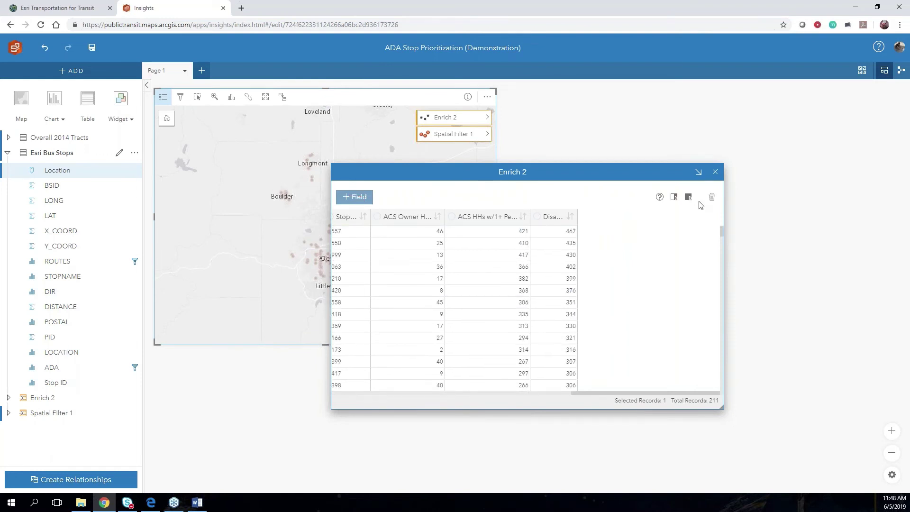
click(715, 171)
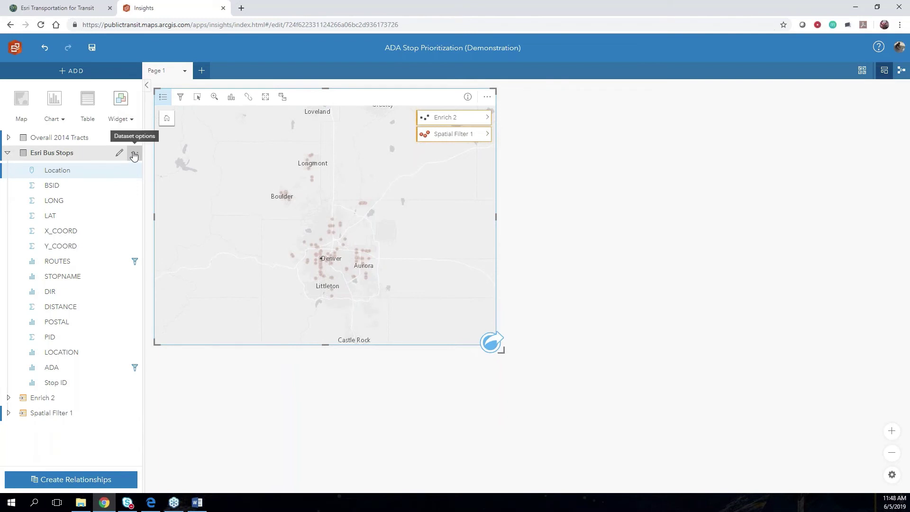
click(134, 401)
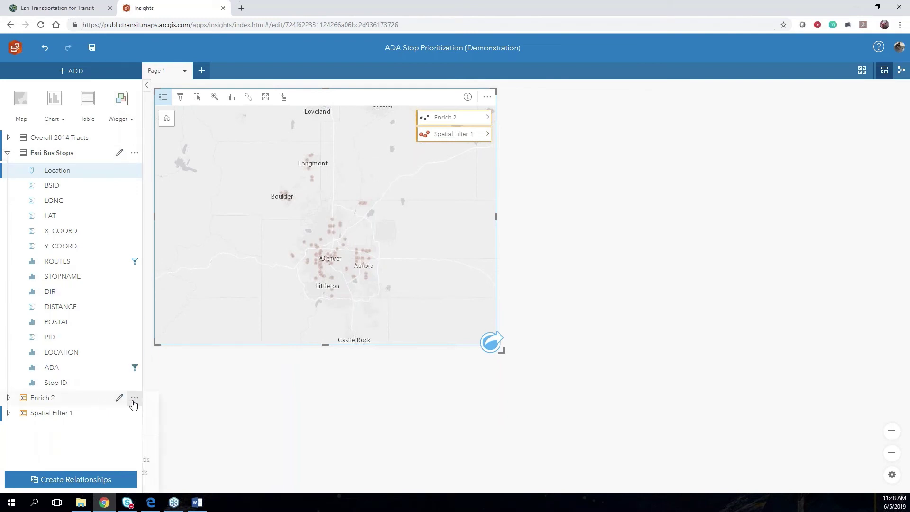
click(170, 409)
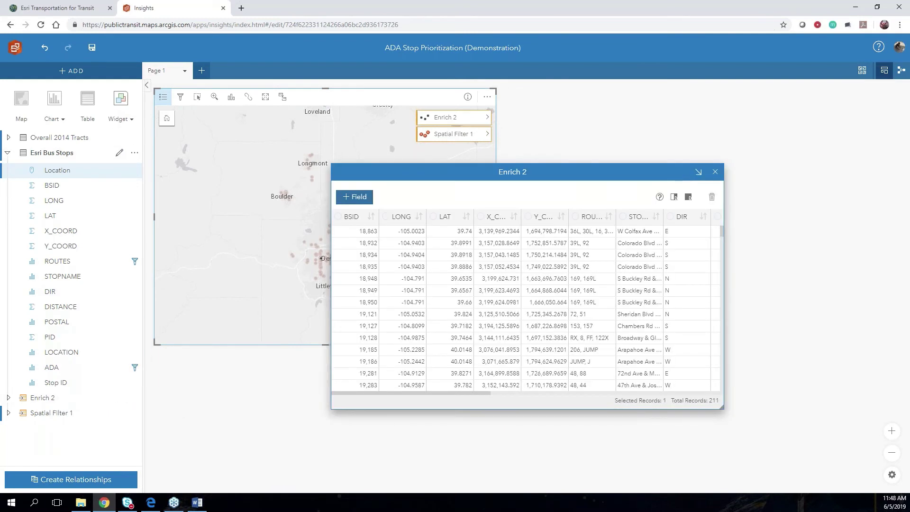
drag(462, 393, 691, 392)
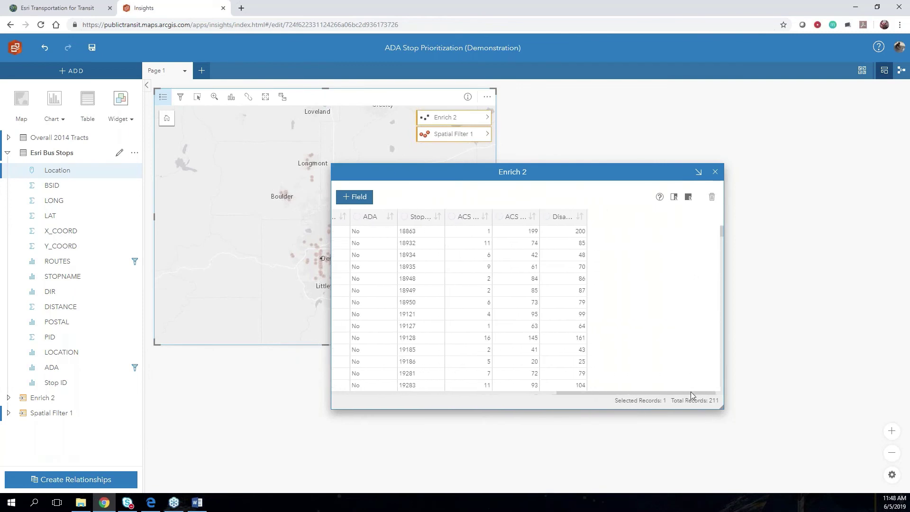
Add another field to the Enrich 2 table and name it Index
click(355, 197)
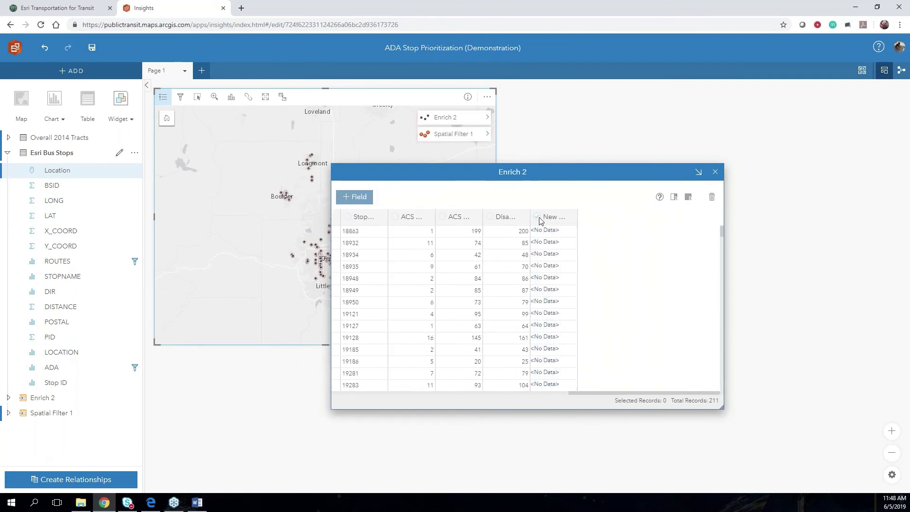
click(557, 217)
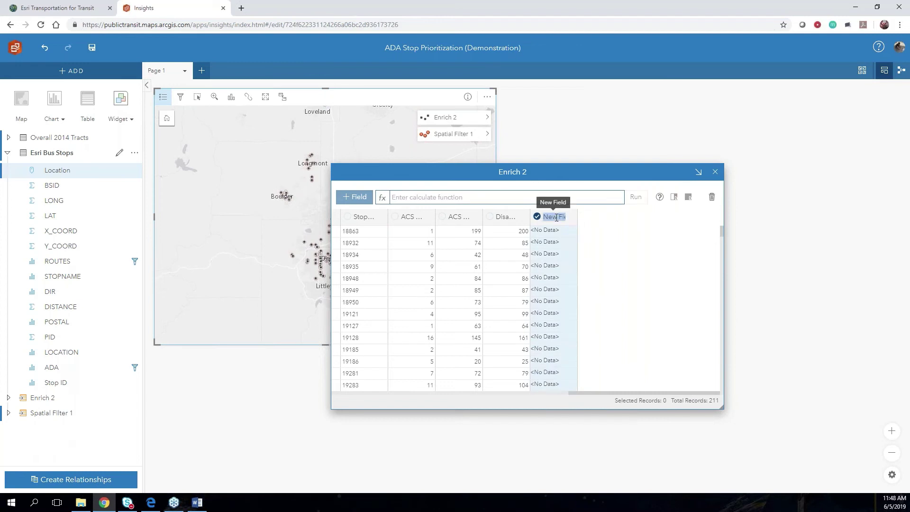
text(Index)
key(Return)
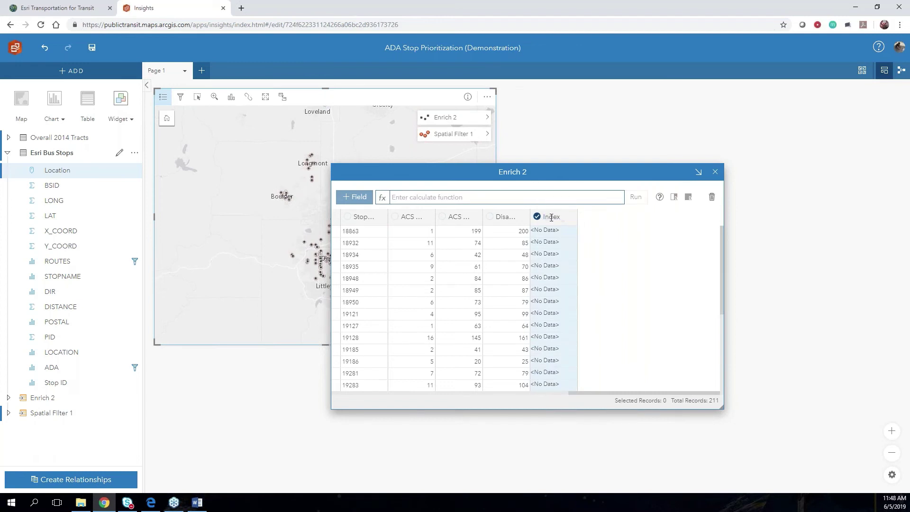
Calculate the Index field as DisableAuto/467 and sort the table by it in descending order
click(460, 199)
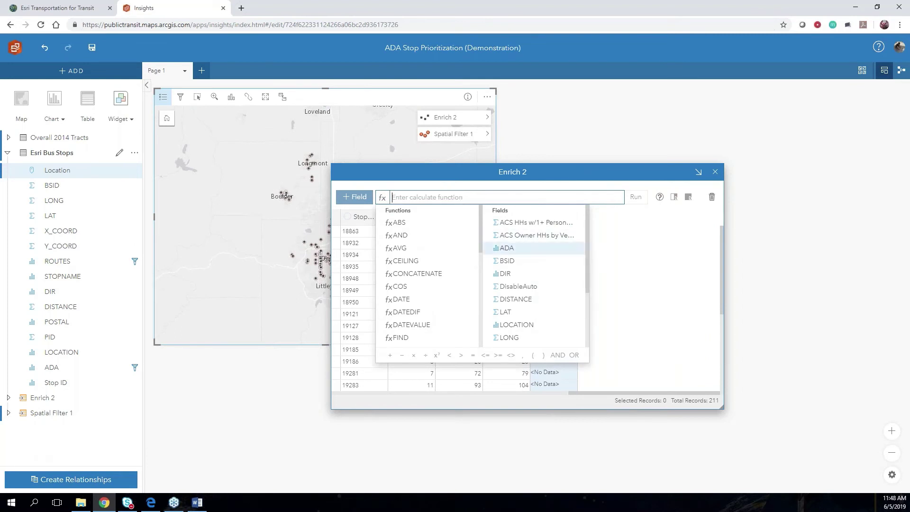
scroll(587, 244, down, 5)
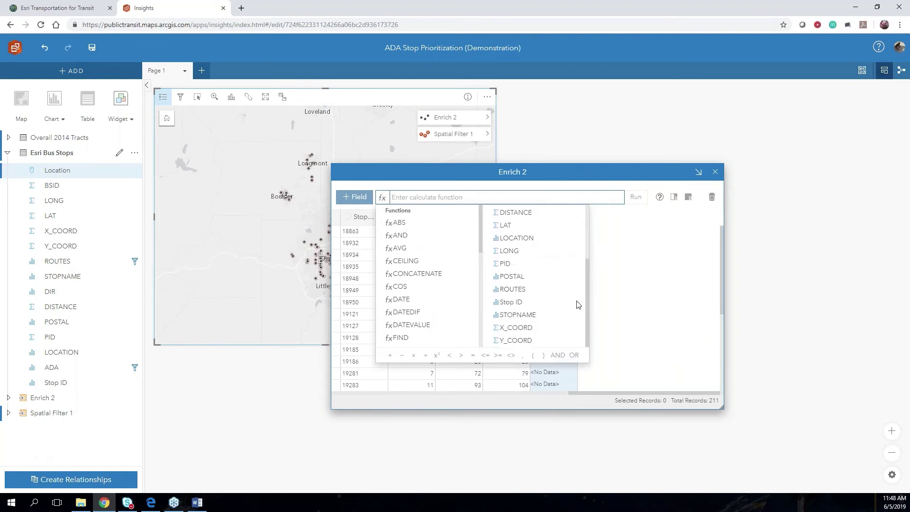
scroll(588, 256, up, 5)
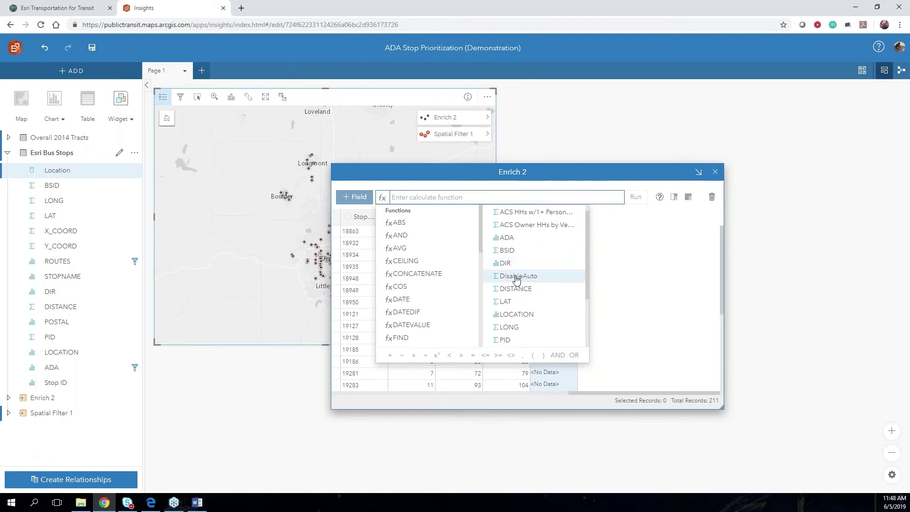
click(517, 280)
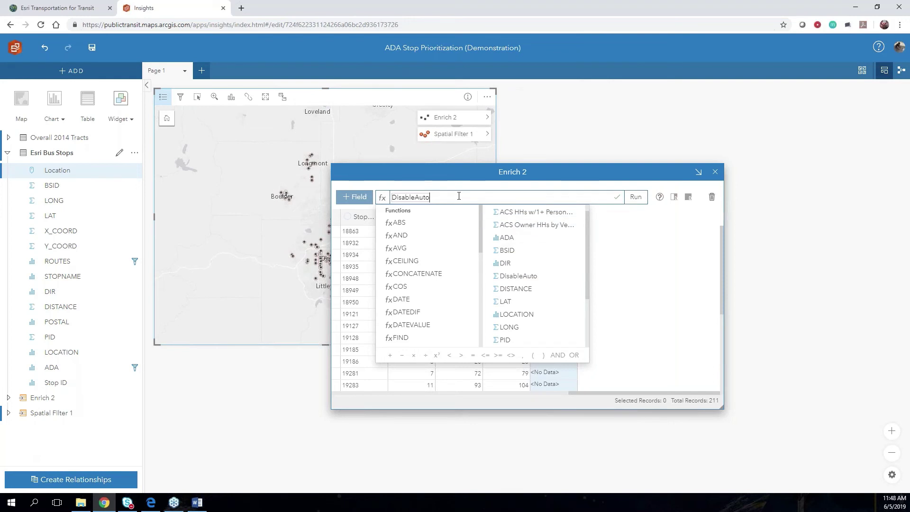
text(/467)
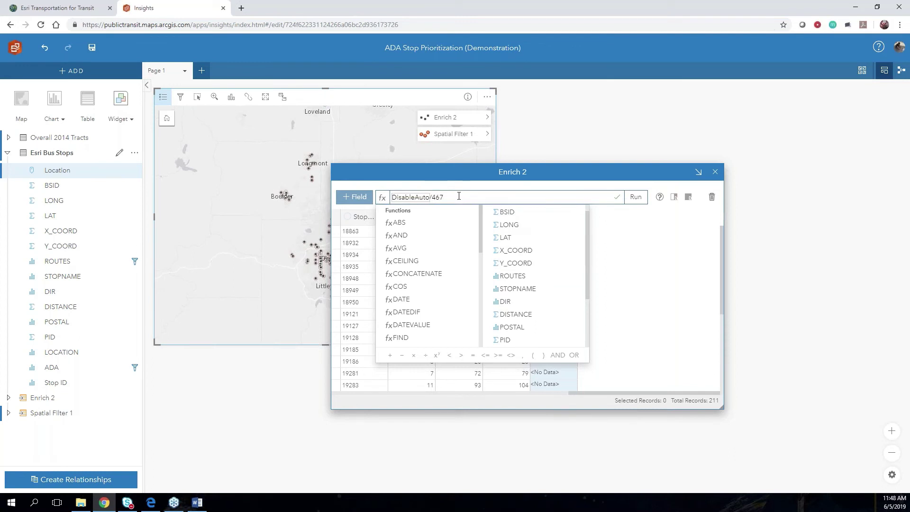
click(636, 197)
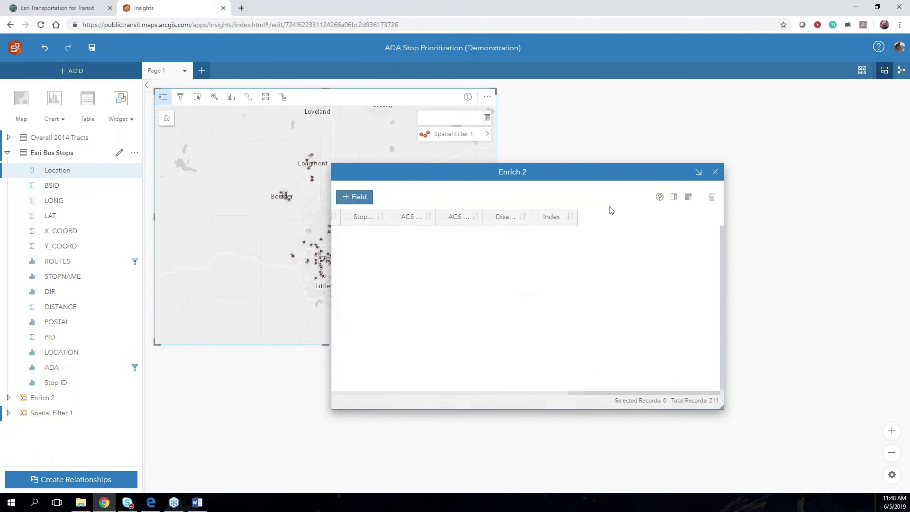
click(572, 216)
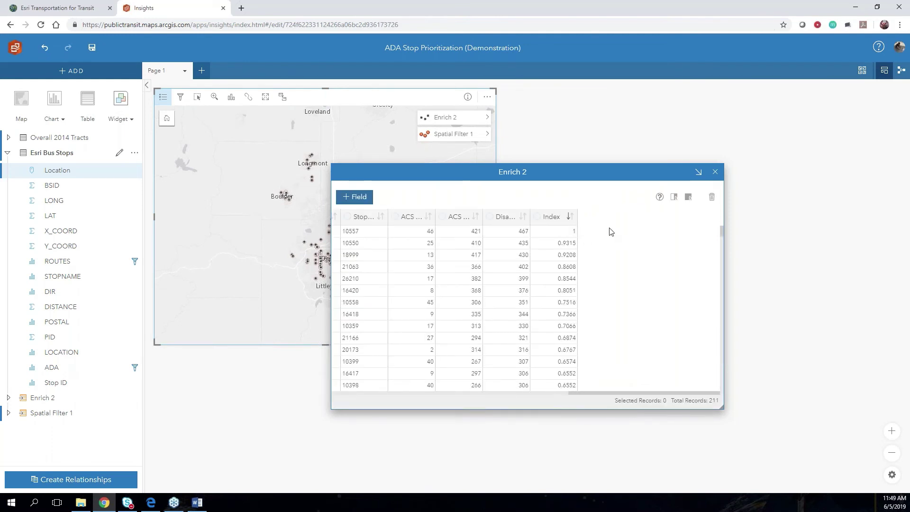
Review the sorted Index values down the Enrich 2 table and return to its highest-ranked records
scroll(566, 244, down, 2)
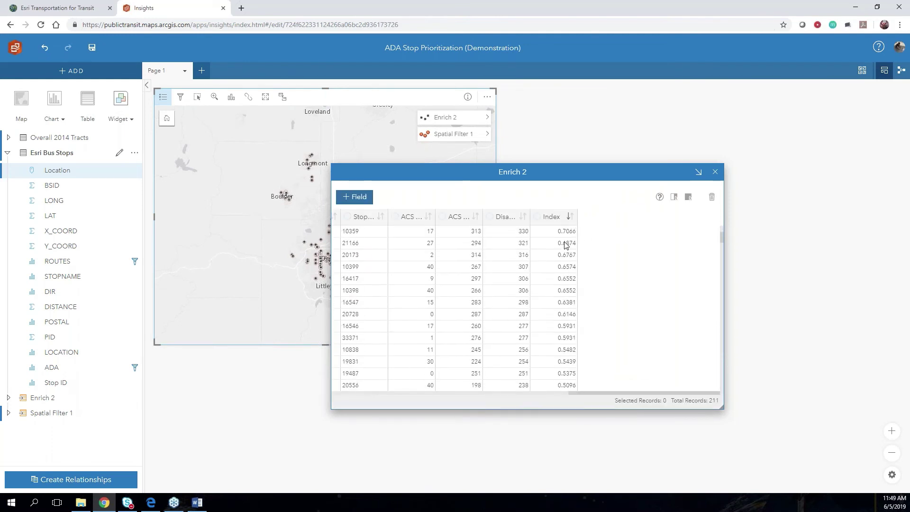
scroll(565, 244, down, 10)
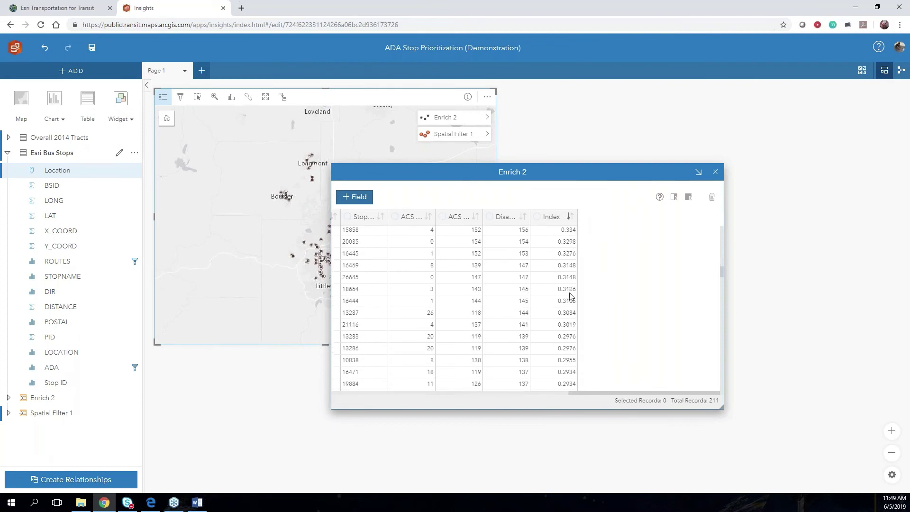
scroll(567, 293, up, 12)
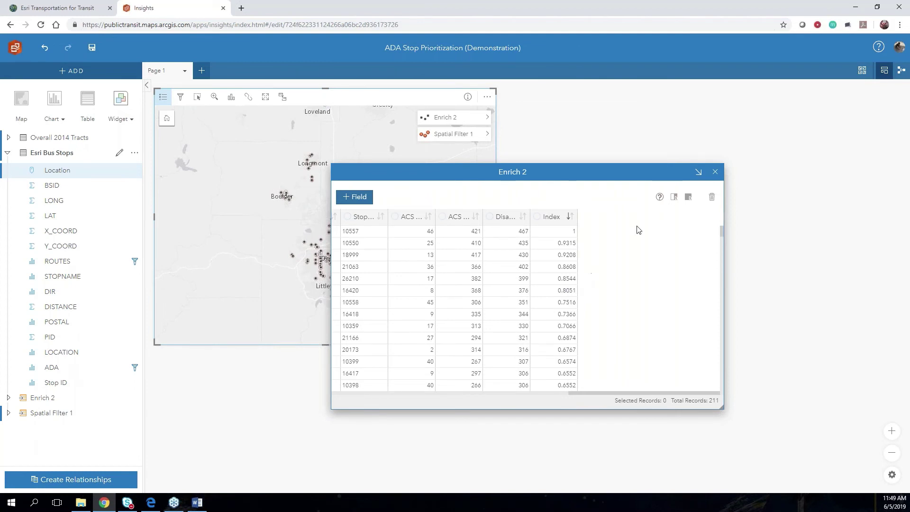
Close the Enrich 2 data table and remove the Spatial Filter 1 layer from the bus stop map
click(717, 173)
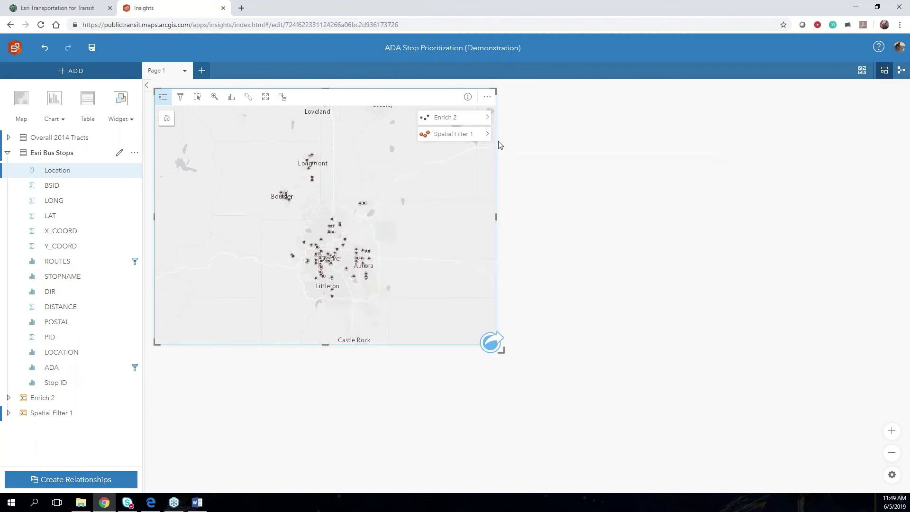
click(487, 134)
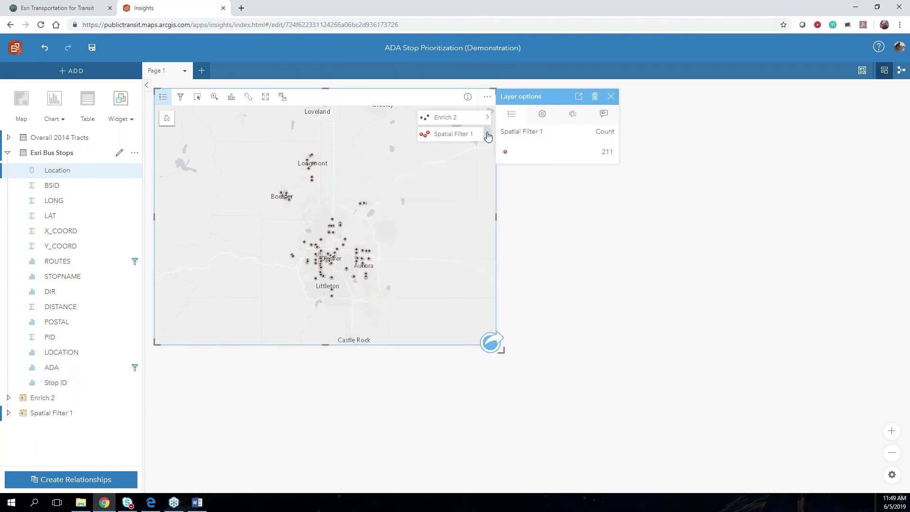
click(596, 97)
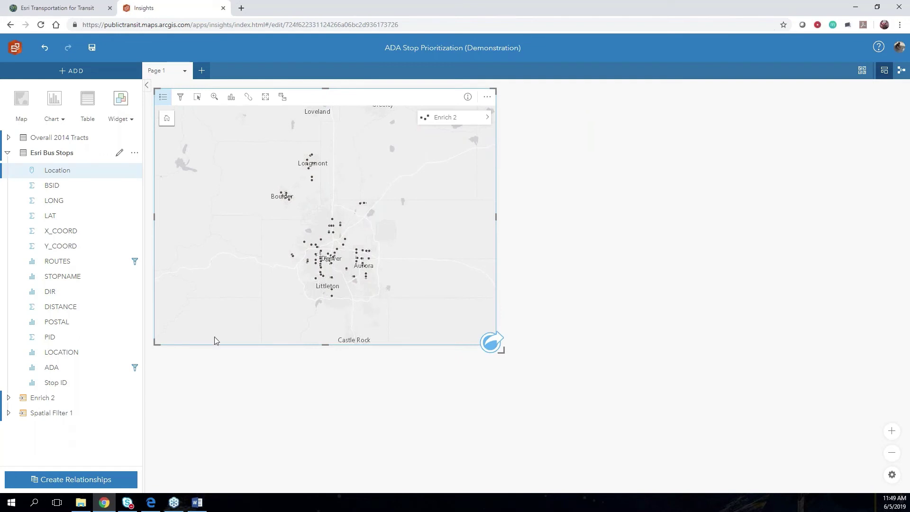
Filter the Enrich 2 dataset by Index, raising the minimum value so only the higher-index stops remain
click(8, 399)
scroll(47, 420, down, 5)
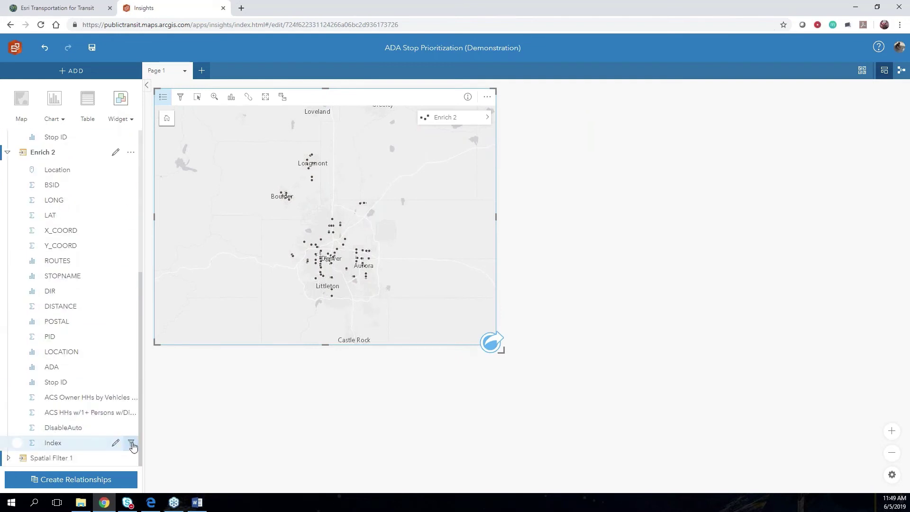
click(130, 443)
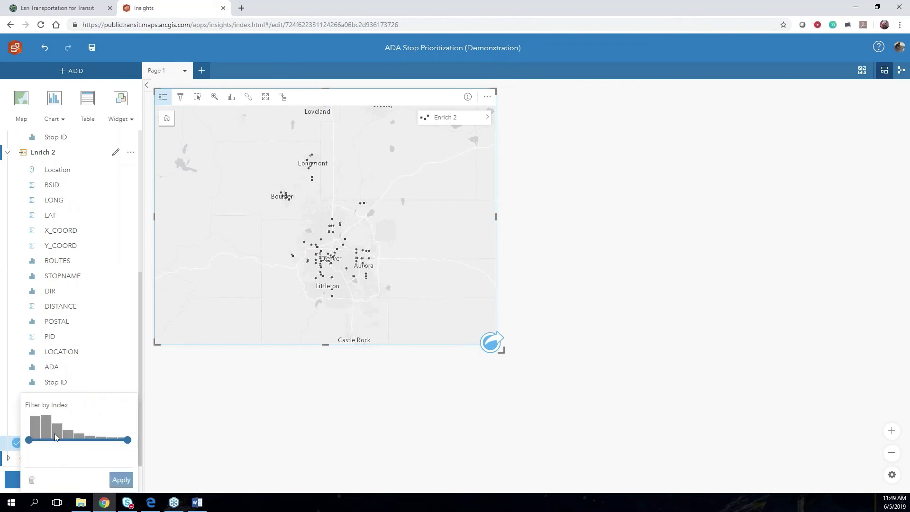
drag(29, 441, 45, 441)
key(Escape)
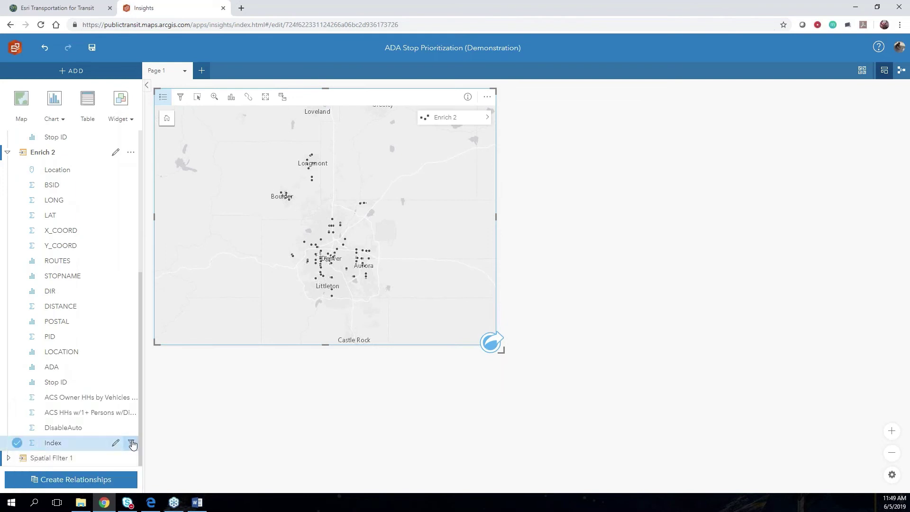
click(131, 443)
drag(30, 442, 59, 441)
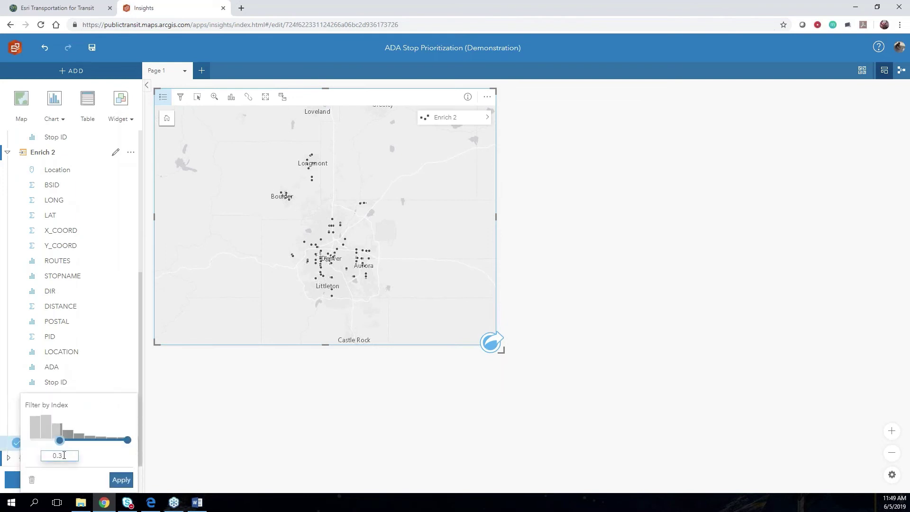
click(64, 455)
text(0)
key(Return)
click(114, 483)
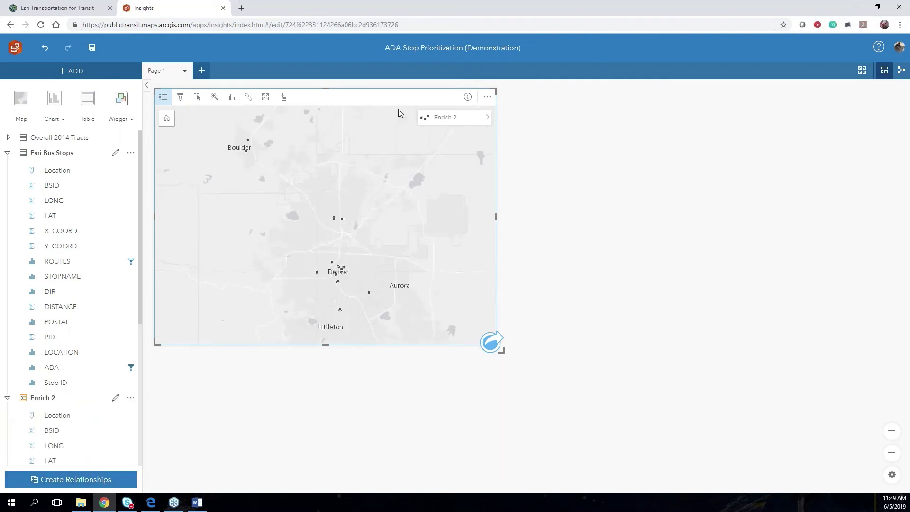
Check the Enrich 2 stop count in the map's statistics and view the sharing options for Page 1
click(468, 97)
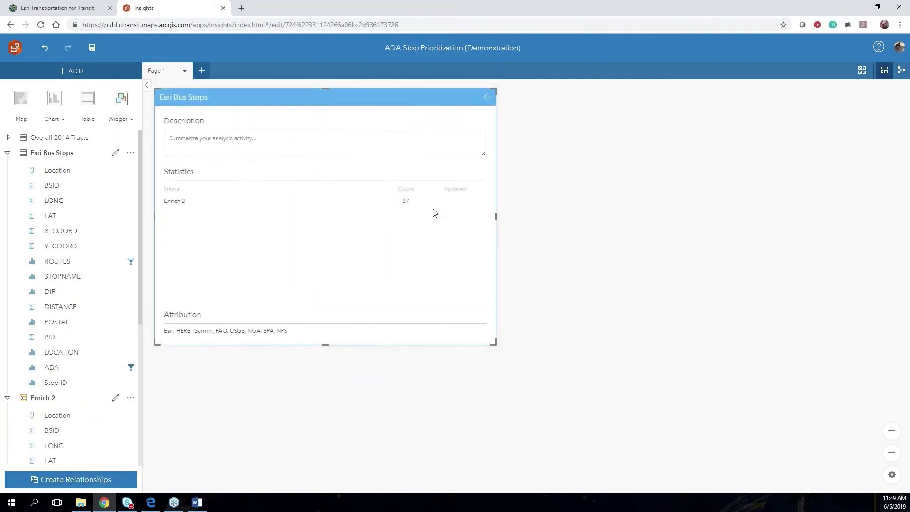
click(487, 101)
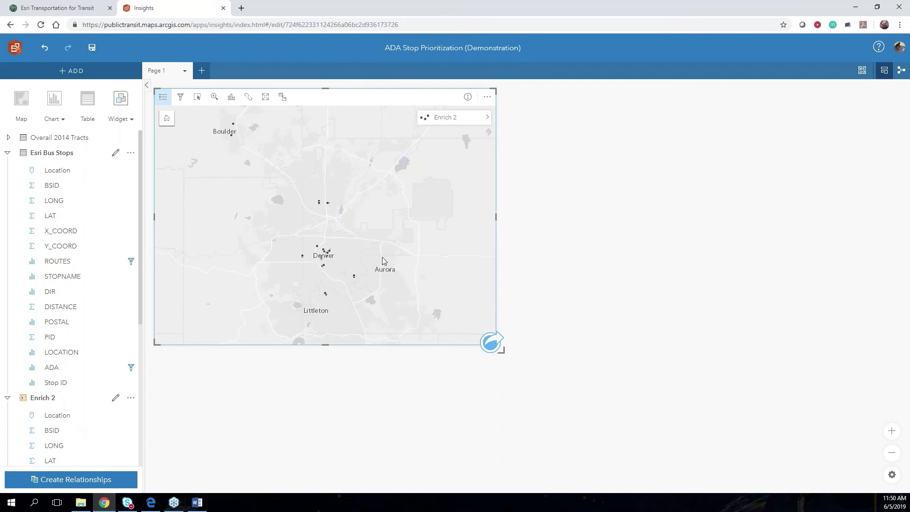
click(186, 72)
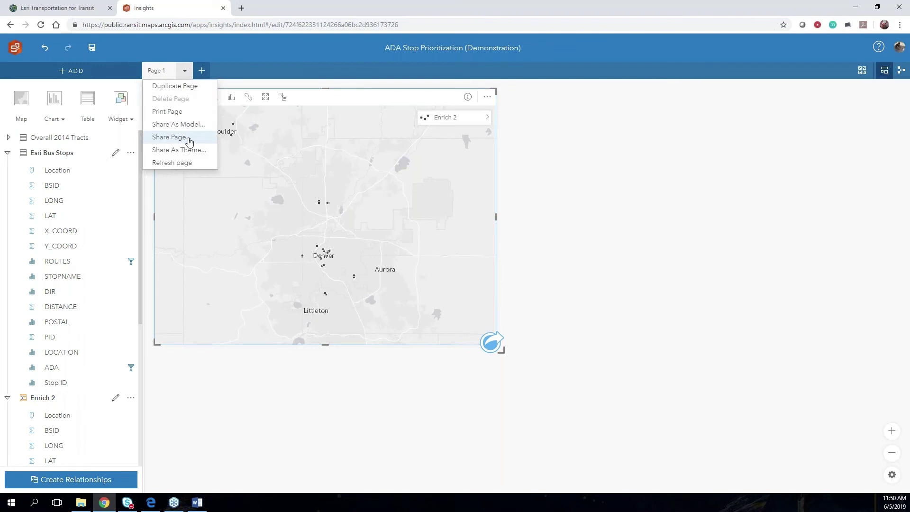
click(563, 181)
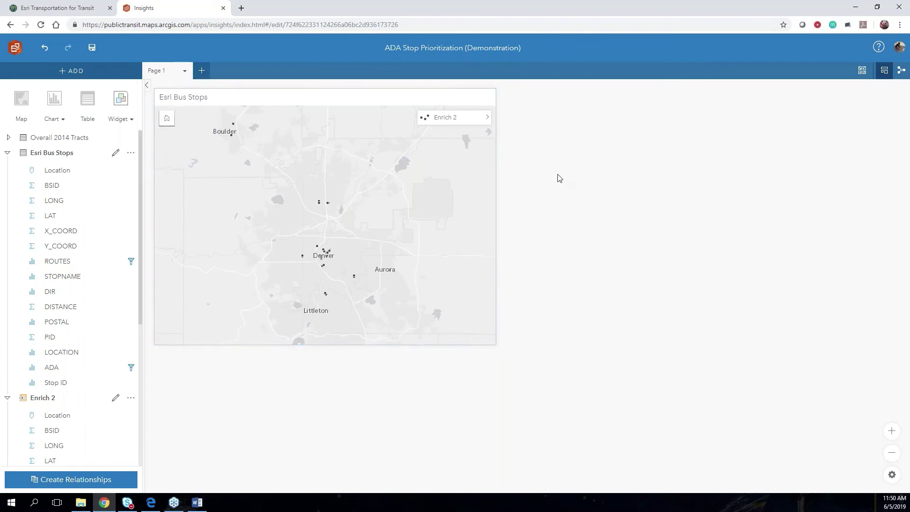
Examine the analysis workflow from the added data to the final map, and return to the page view
click(901, 70)
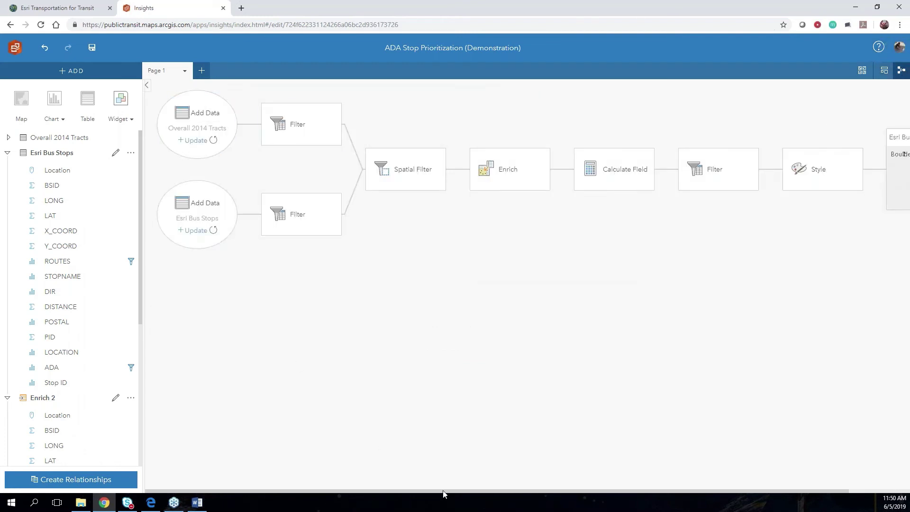
drag(471, 492, 659, 488)
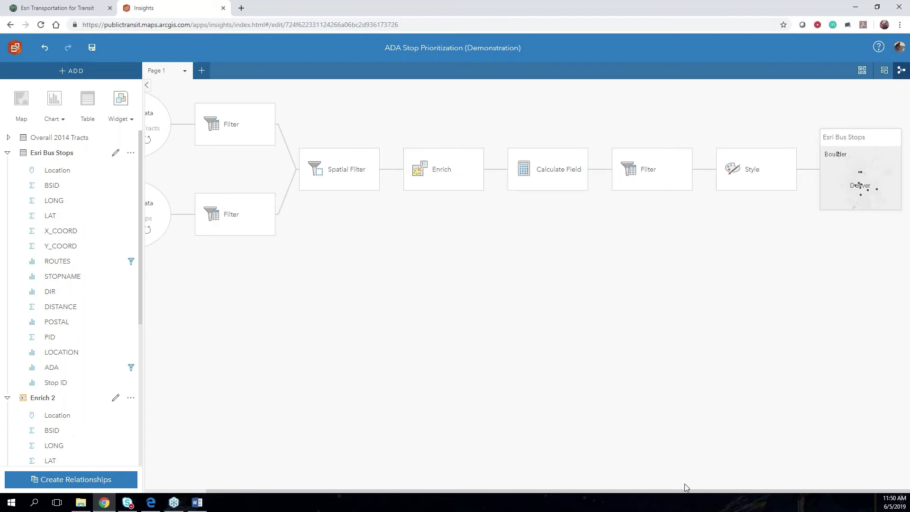
drag(690, 492, 585, 494)
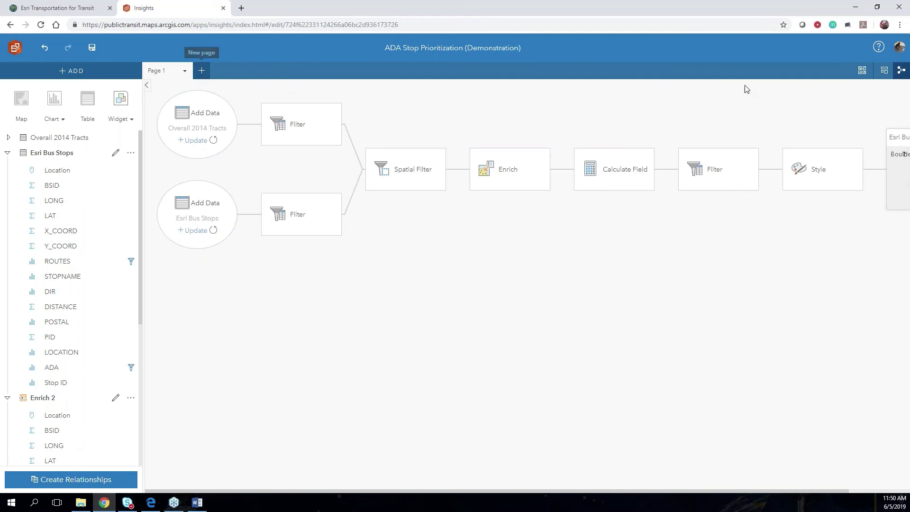
click(884, 71)
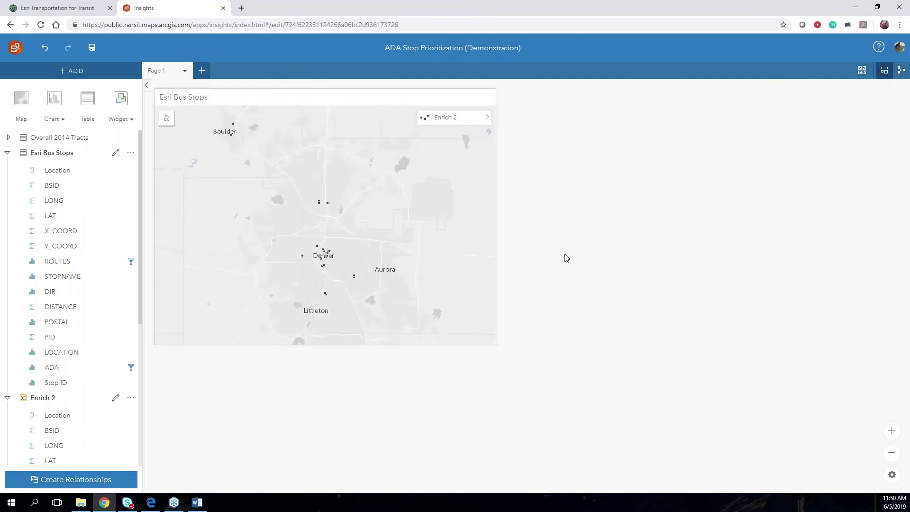
Share the Enrich 2 dataset as an item titled Priority Stops
scroll(63, 402, down, 2)
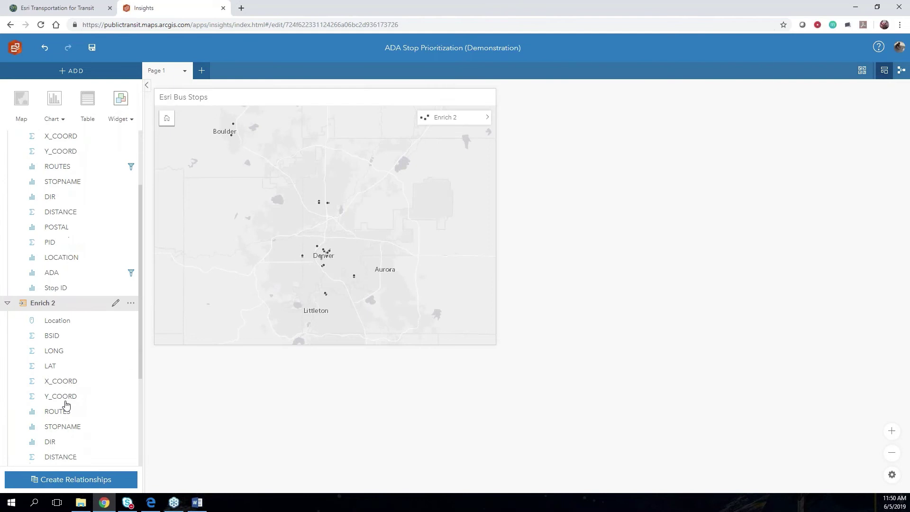
click(132, 304)
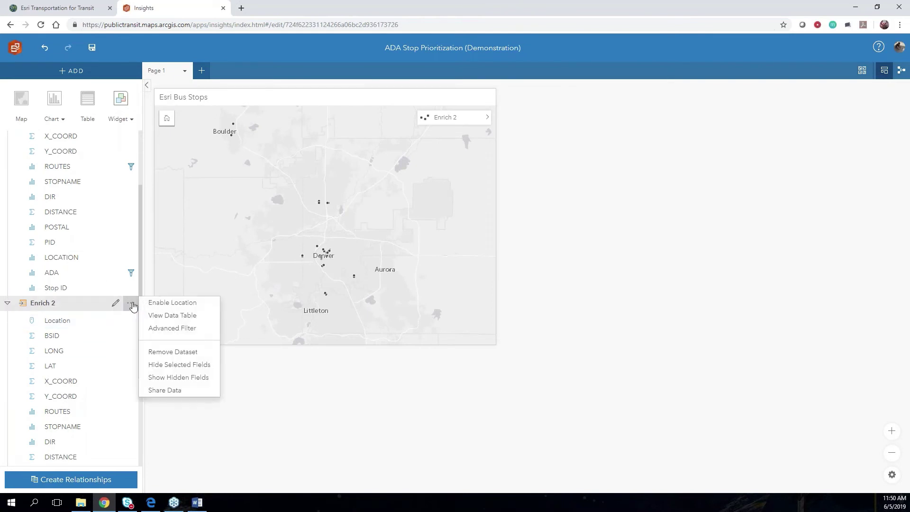
click(177, 391)
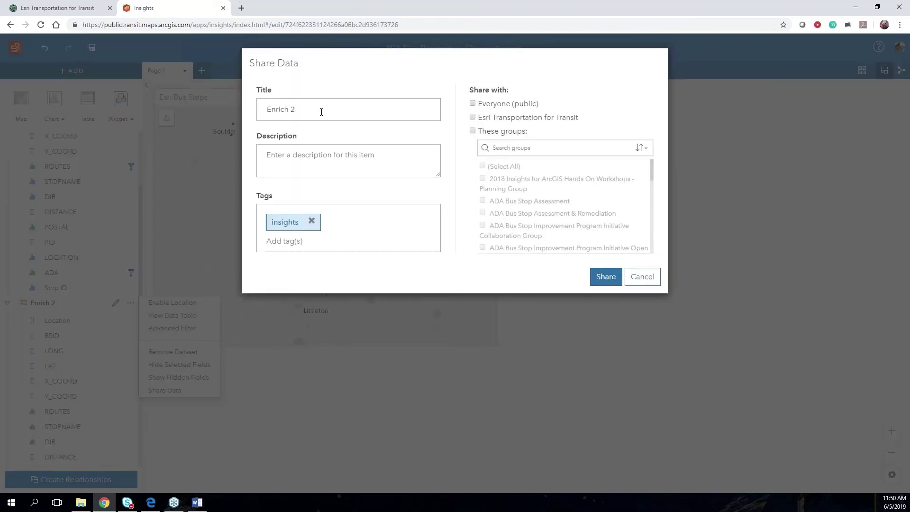
drag(322, 112, 232, 112)
text(Pri)
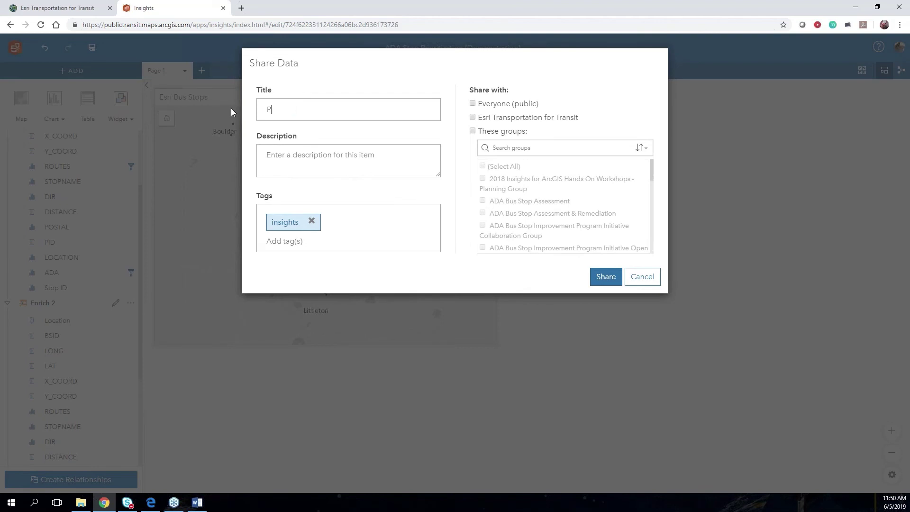
text(rity Stops)
click(611, 281)
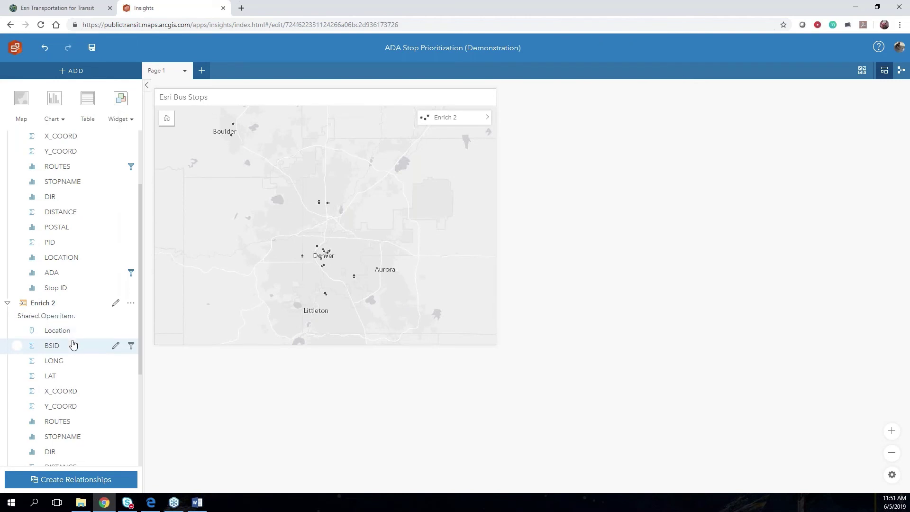
Switch to the ArcGIS Online portal and open the Priority Stops feature layer from My Content in Map Viewer
click(77, 8)
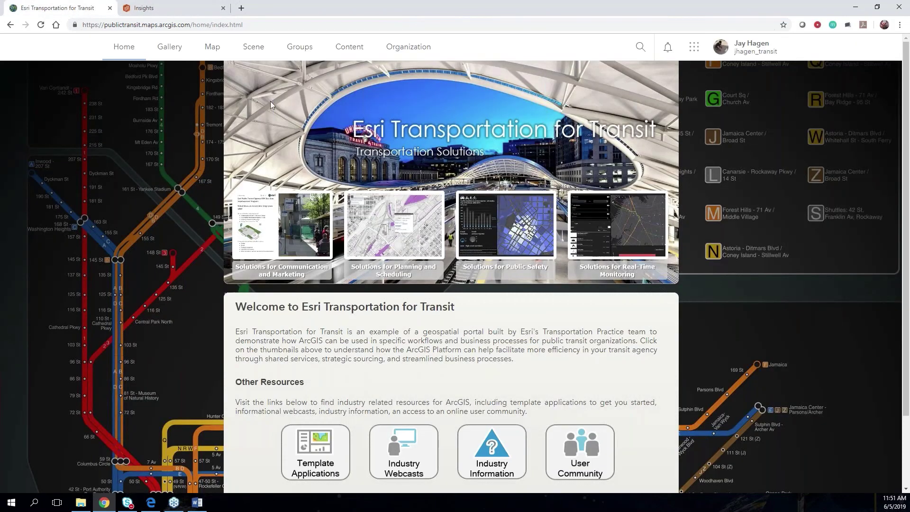
click(351, 49)
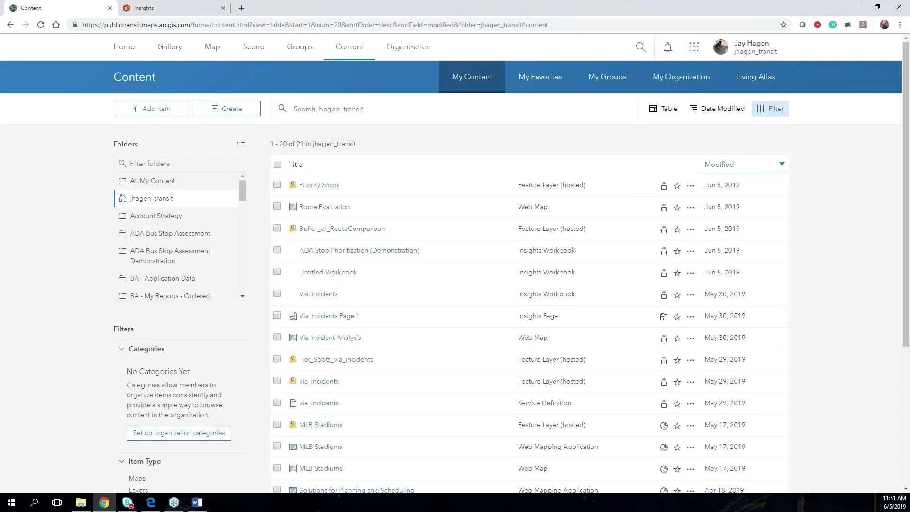
click(336, 190)
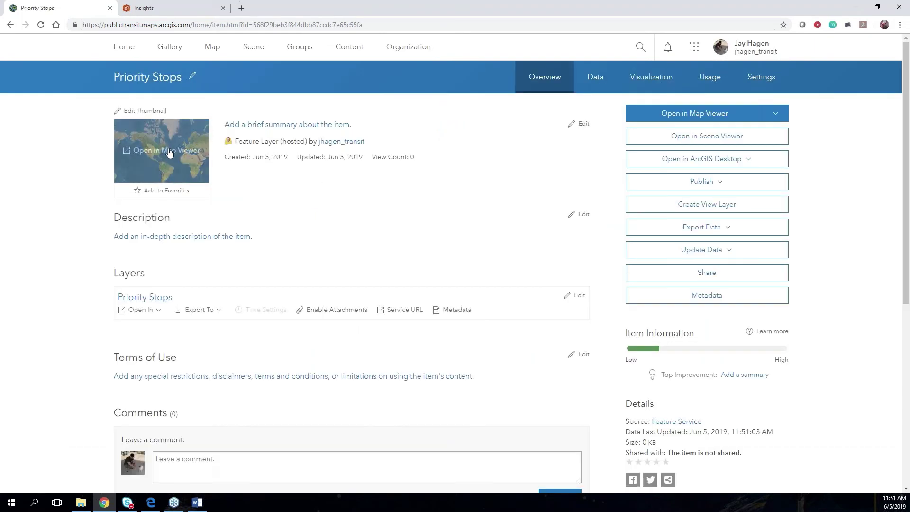
click(169, 151)
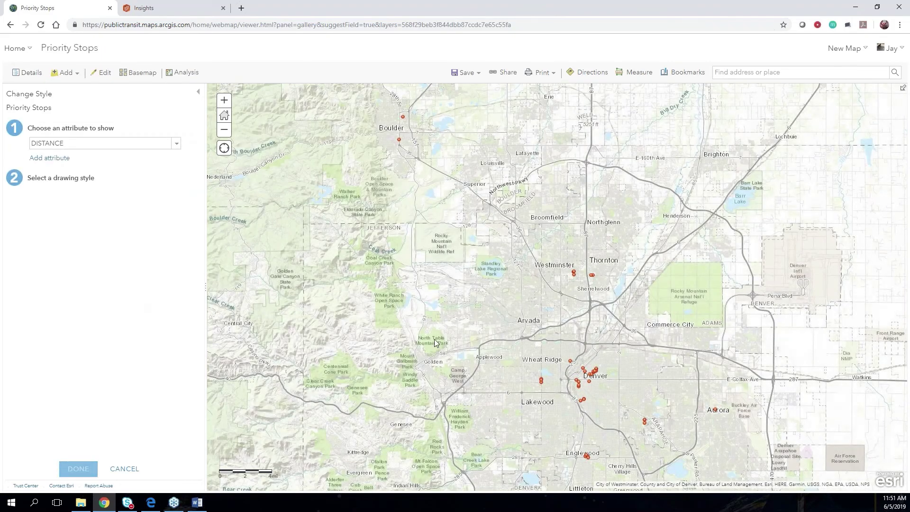
Style the Priority Stops layer to show location only, with the map centred on the Denver area
drag(435, 342, 407, 266)
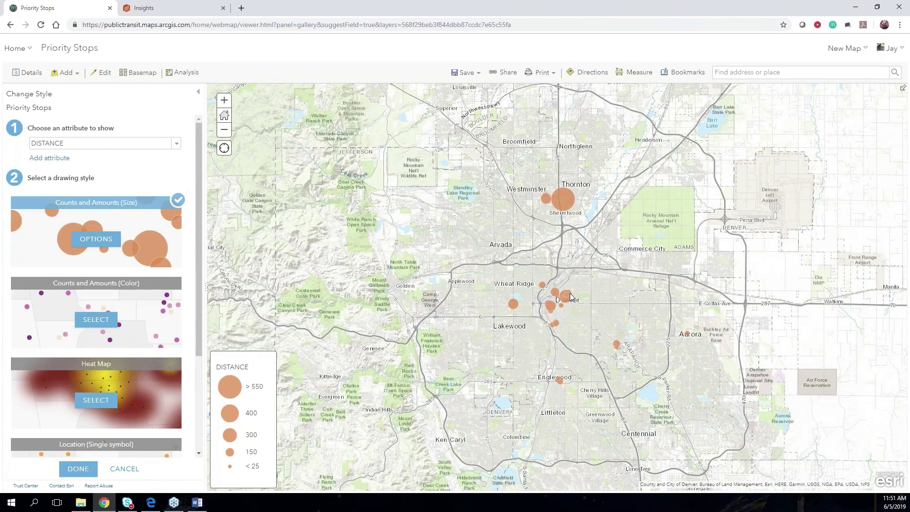
click(176, 143)
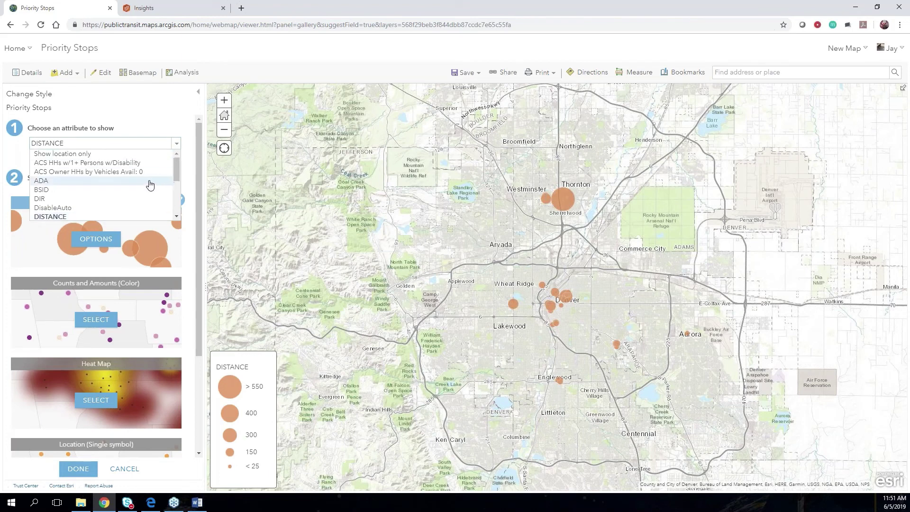
click(93, 155)
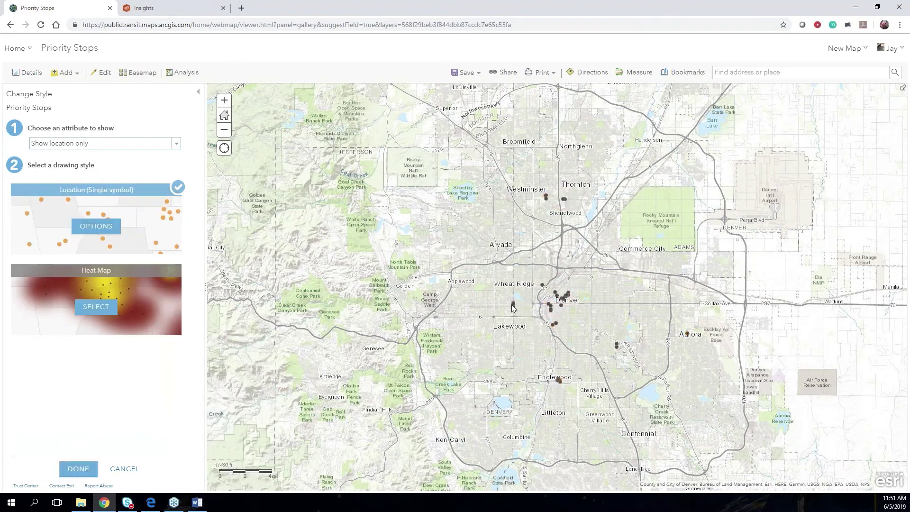
Inspect the attributes of the priority stop just north of Lakewood, close its details and minimize the browser
click(513, 305)
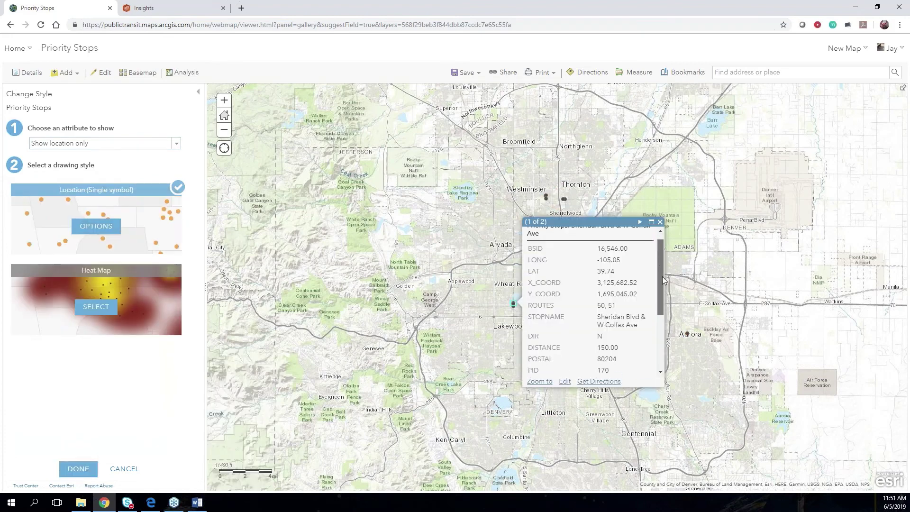
drag(662, 277, 660, 229)
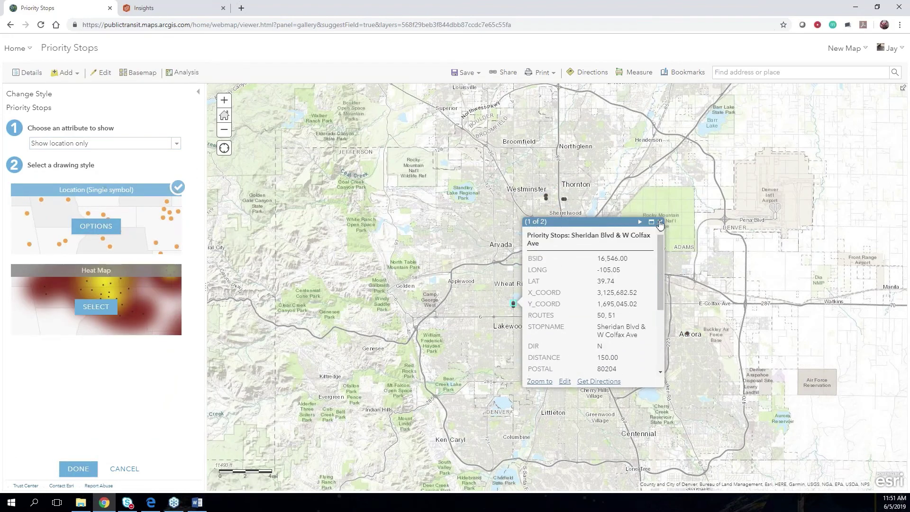
click(660, 222)
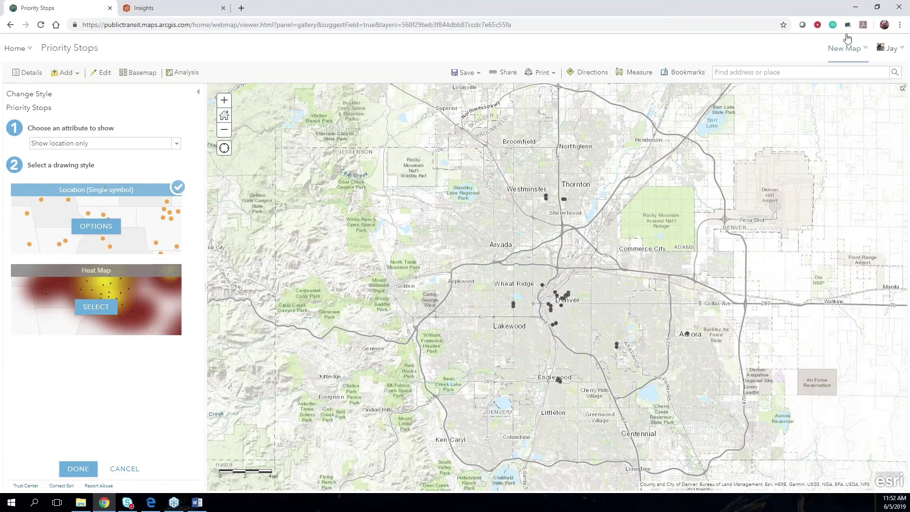
click(855, 12)
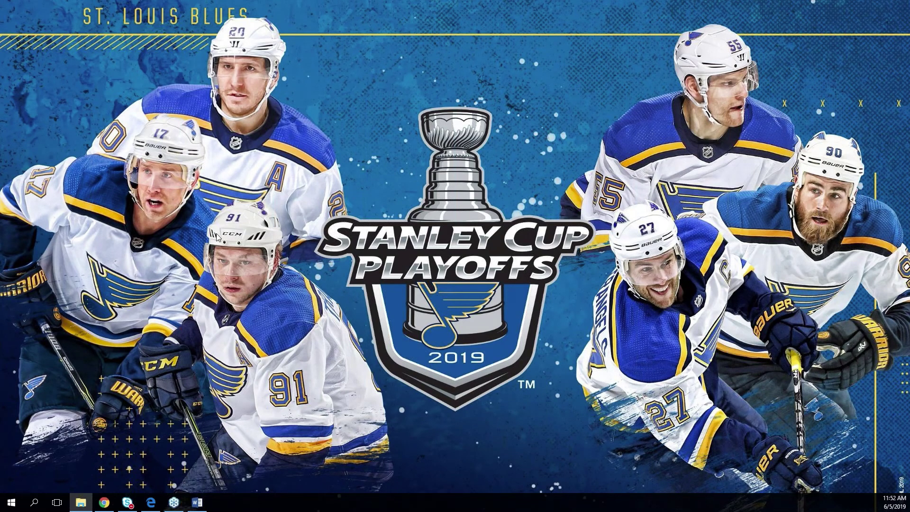
Switch to Chrome, open the ArcGIS Online site in a new tab and sign in with the saved ArcGIS login
click(113, 509)
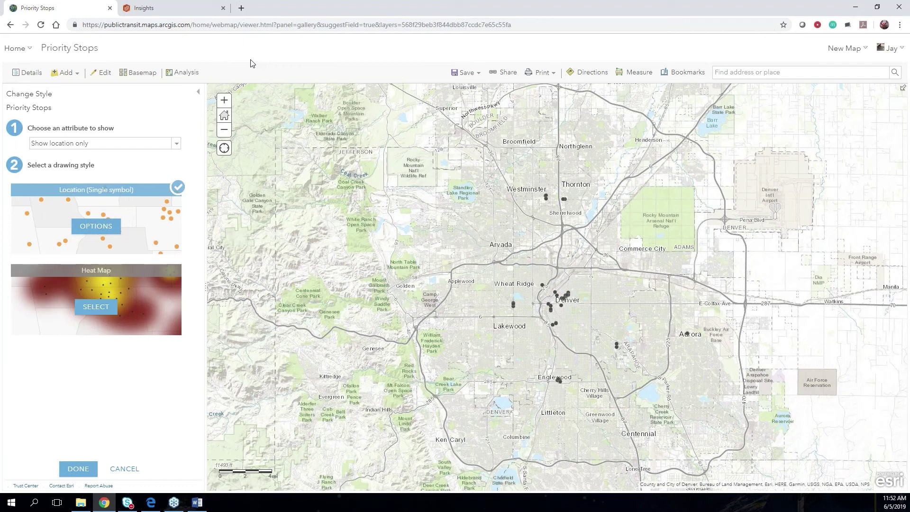
click(241, 9)
text(arc)
key(Return)
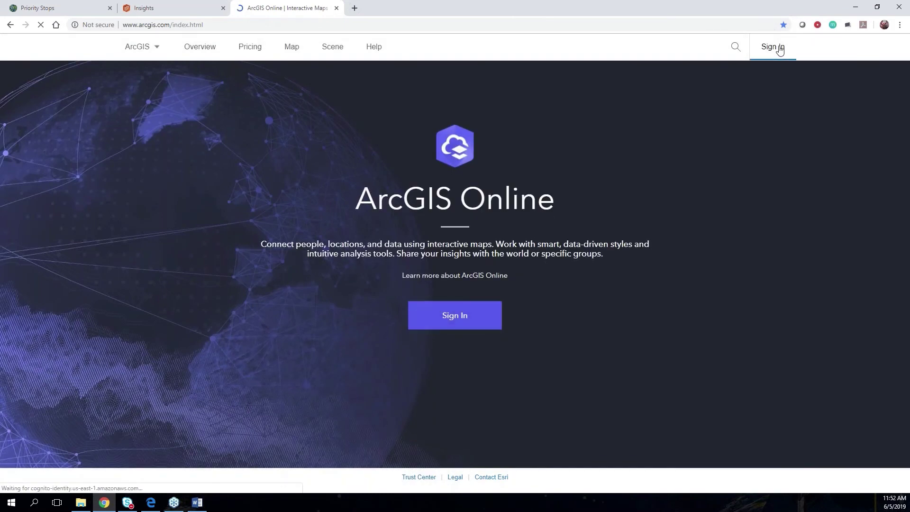
click(780, 49)
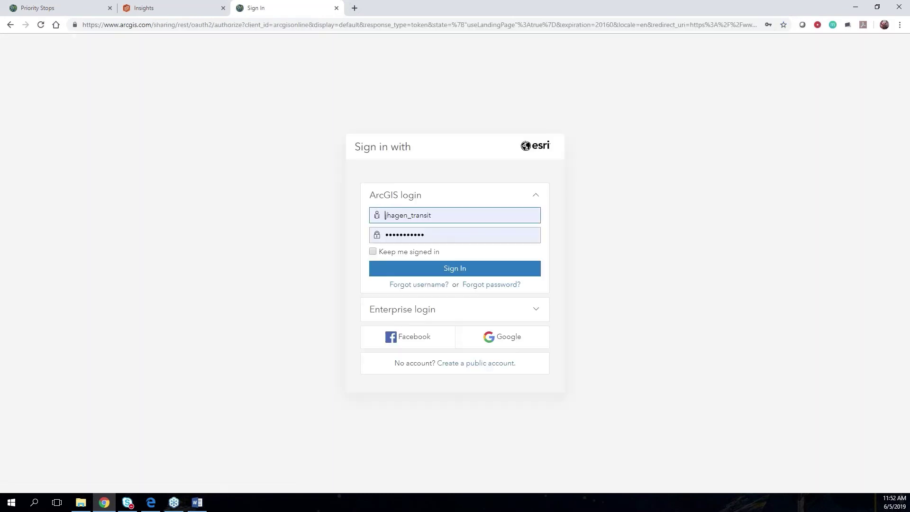
click(449, 269)
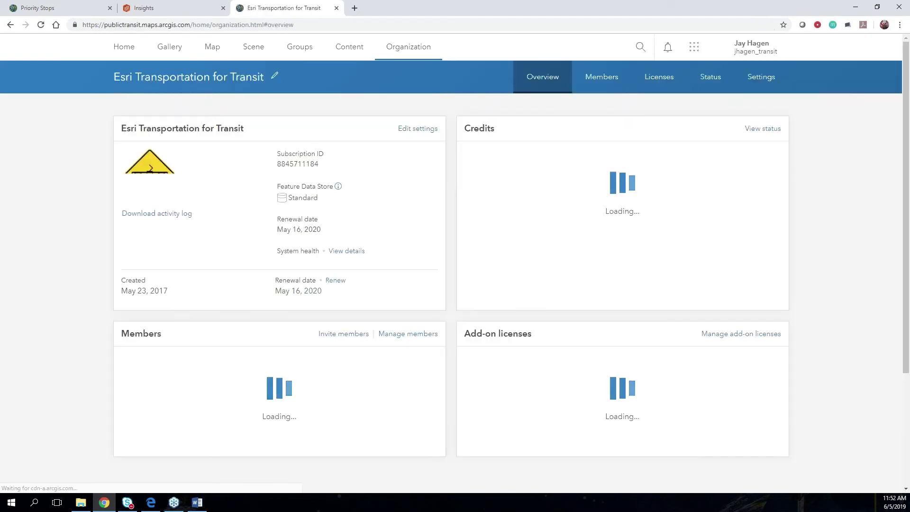
Launch Business Analyst from the ArcGIS Online apps, open the Route Eval project's map and dismiss the guided tours
click(692, 49)
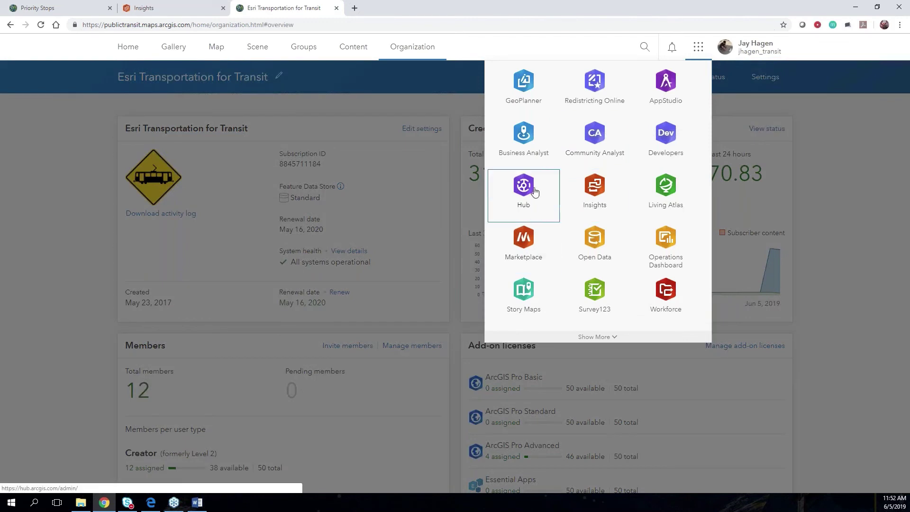
click(523, 135)
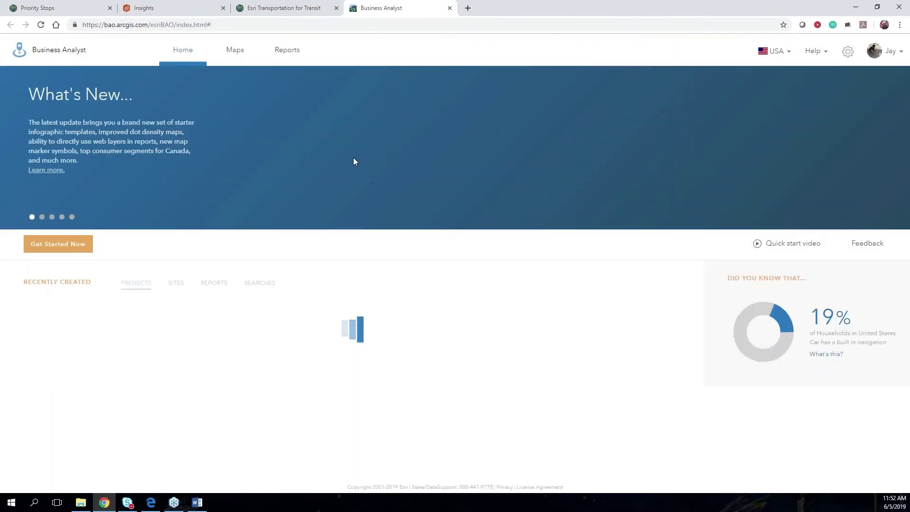
click(239, 52)
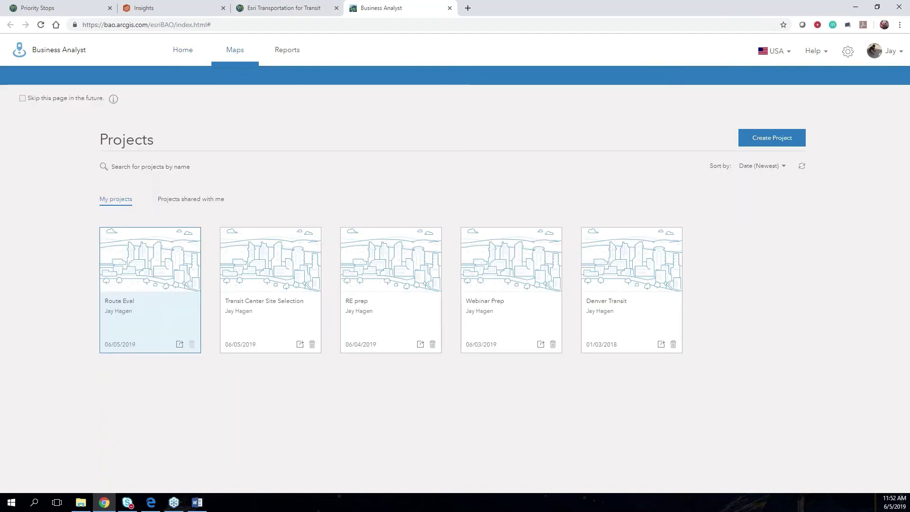
mouse_move(179, 260)
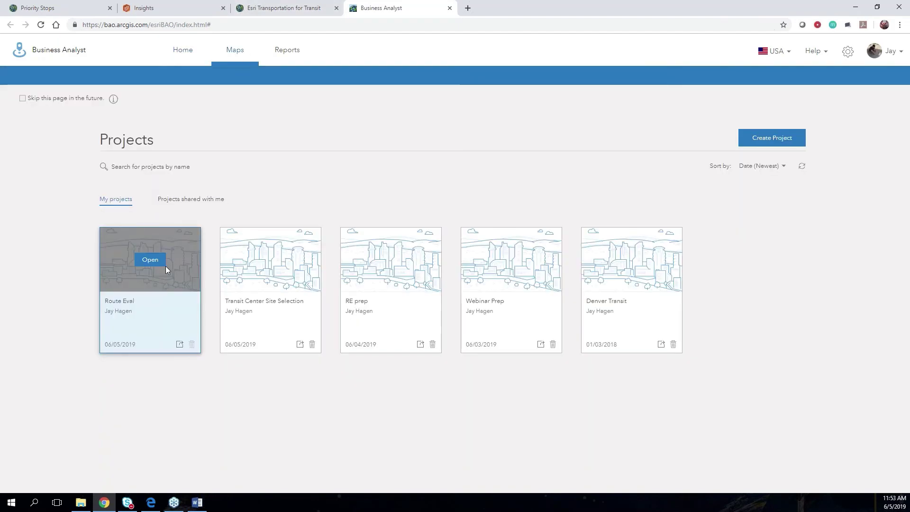
click(149, 260)
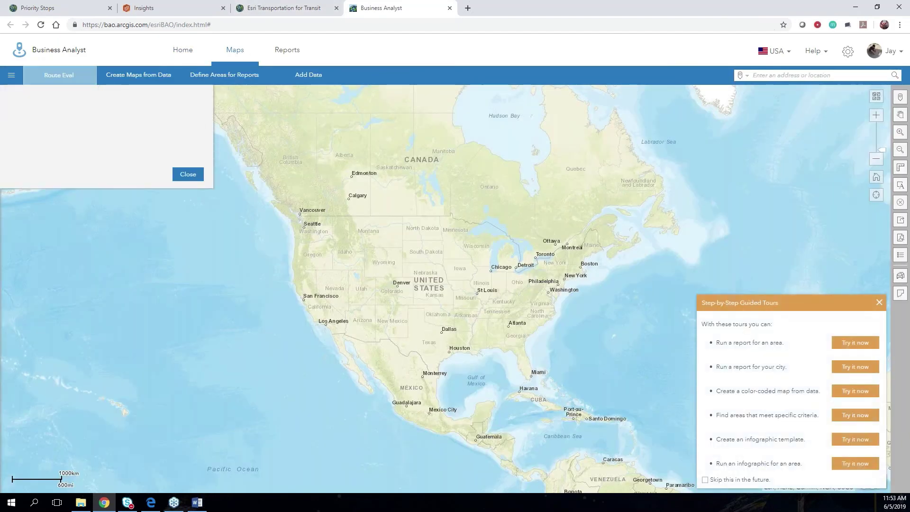
click(880, 303)
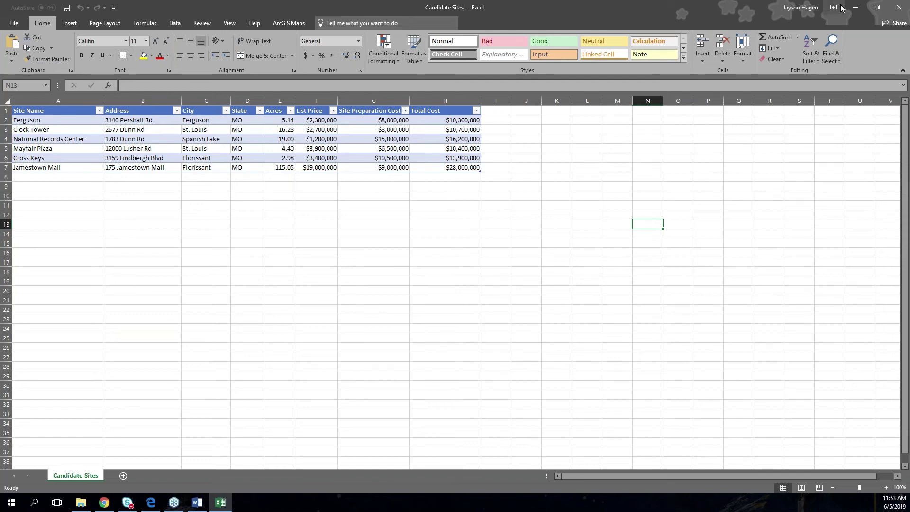
Minimize the Candidate Sites workbook, review the CDC Social Vulnerability Index fact sheet in Edge and return to Business Analyst
click(856, 11)
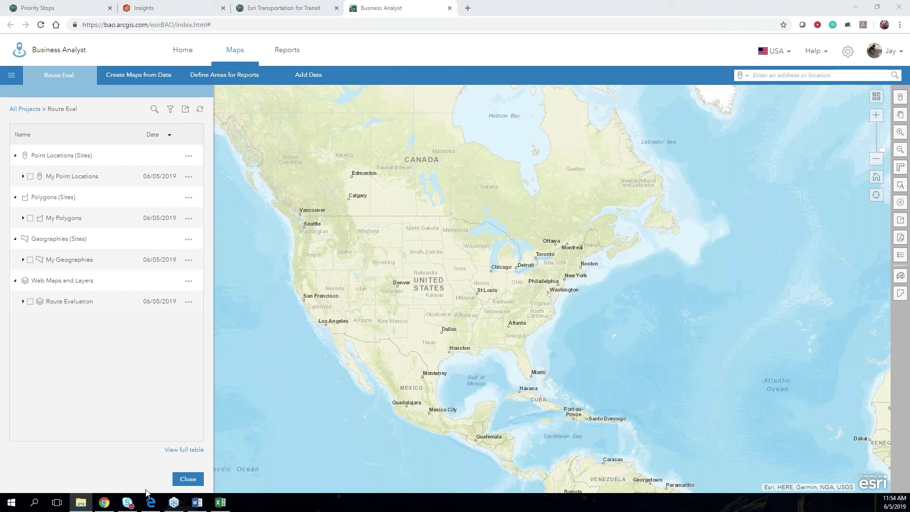
mouse_move(151, 502)
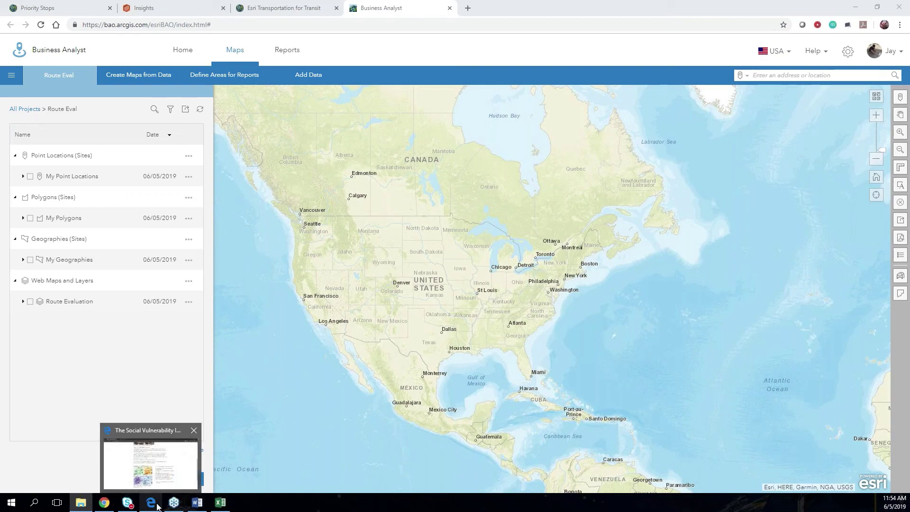
click(177, 441)
scroll(551, 303, up, 5)
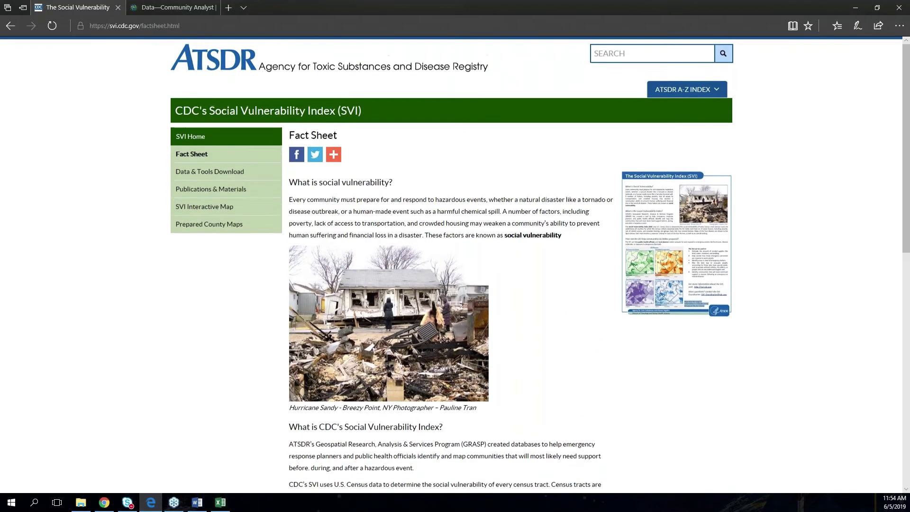
scroll(550, 303, down, 1)
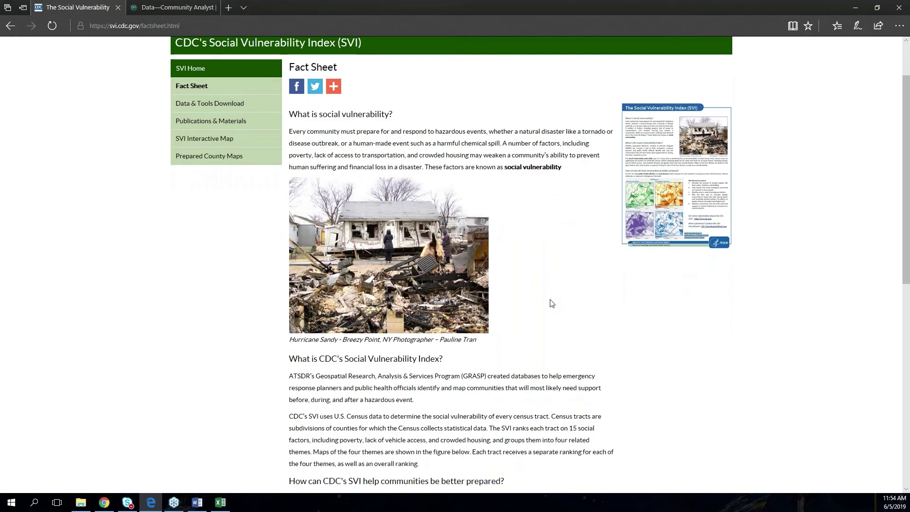
scroll(630, 328, down, 1)
scroll(630, 328, down, 4)
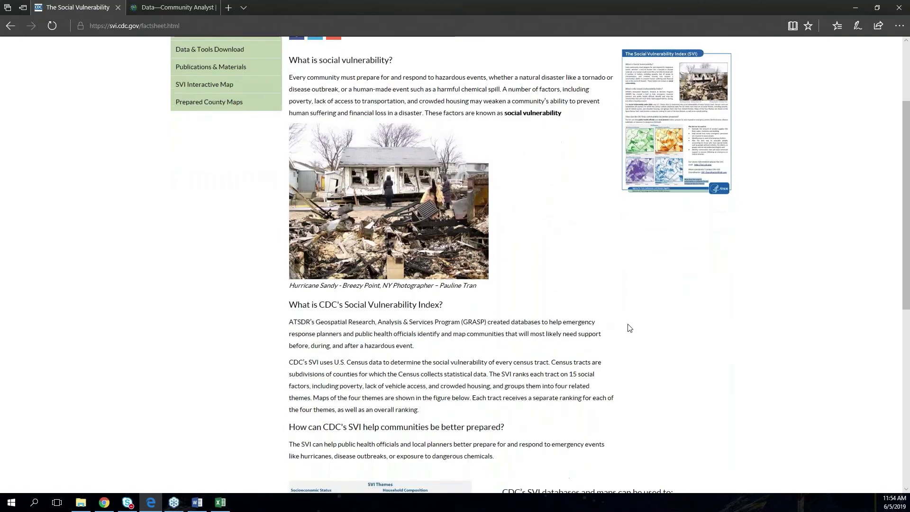
scroll(630, 328, down, 2)
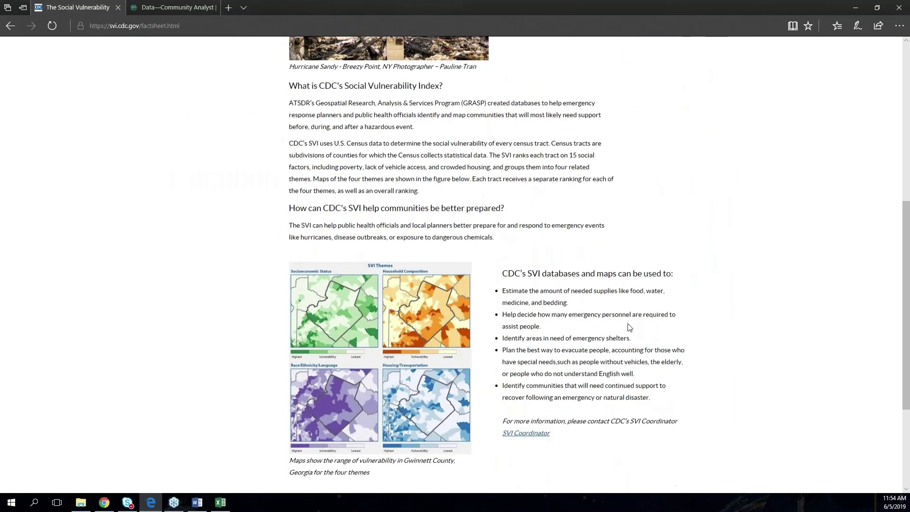
scroll(629, 328, down, 4)
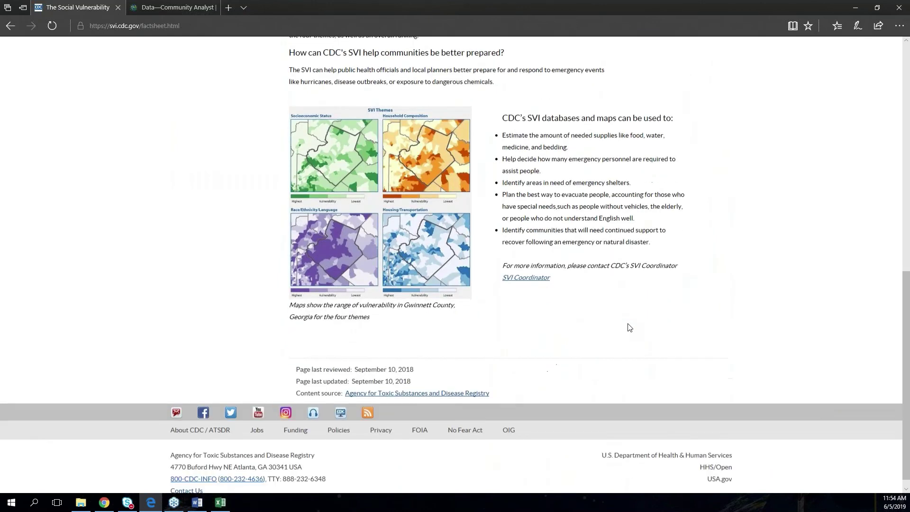
scroll(630, 328, up, 10)
scroll(630, 327, up, 1)
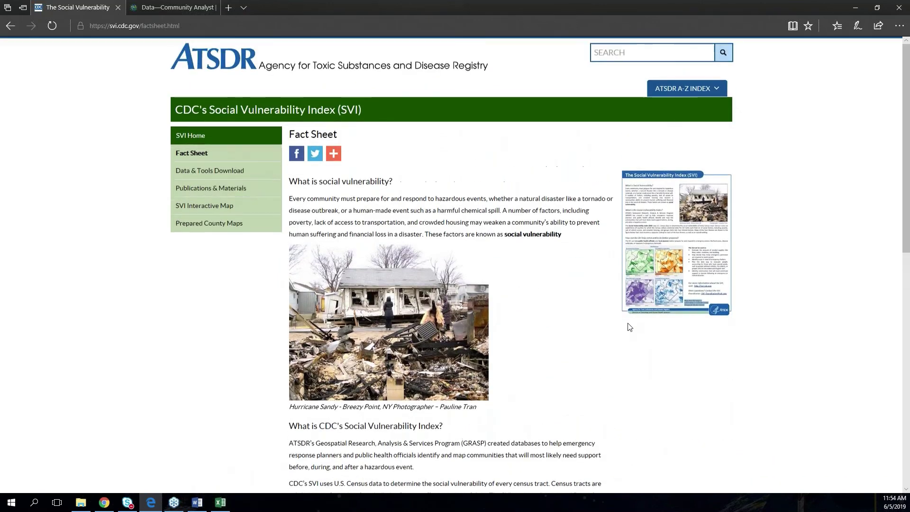
scroll(630, 327, down, 3)
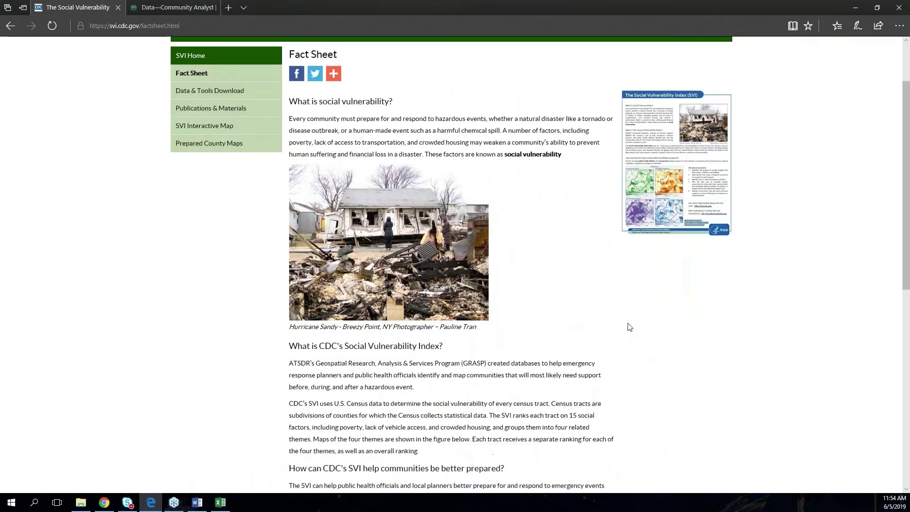
scroll(630, 327, up, 1)
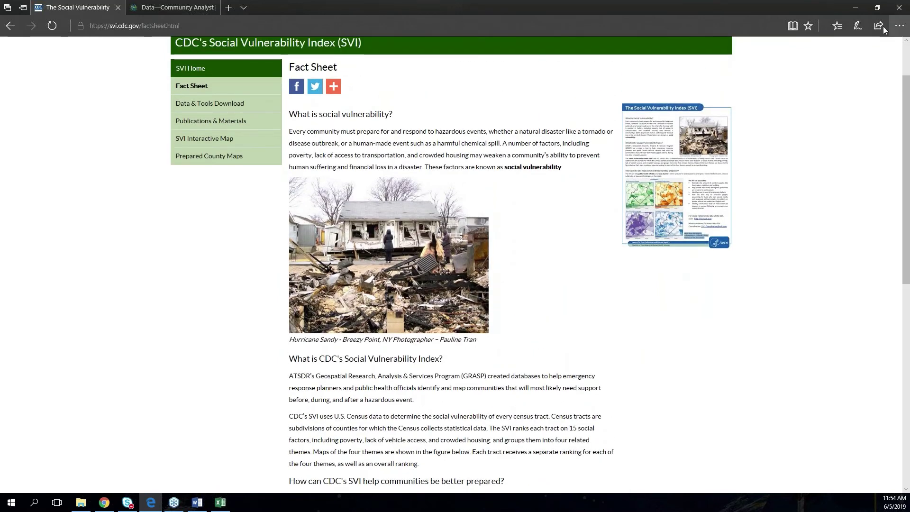
click(859, 8)
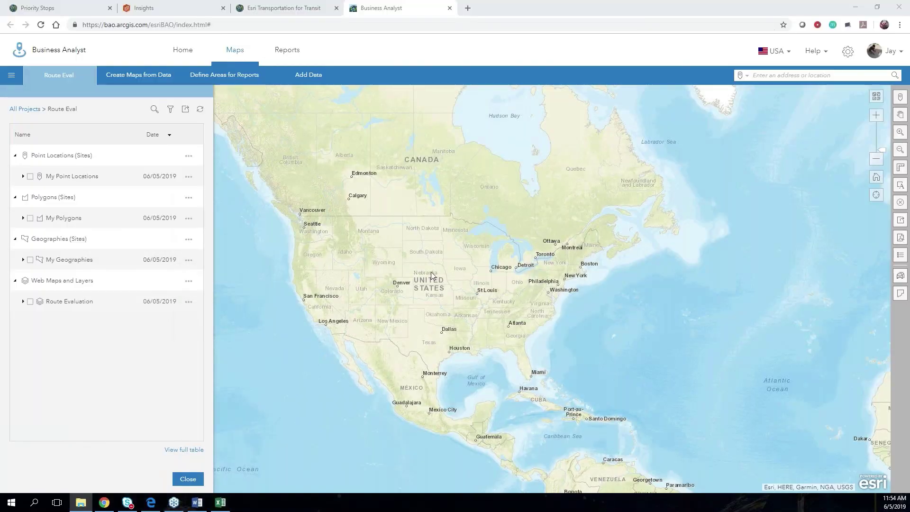